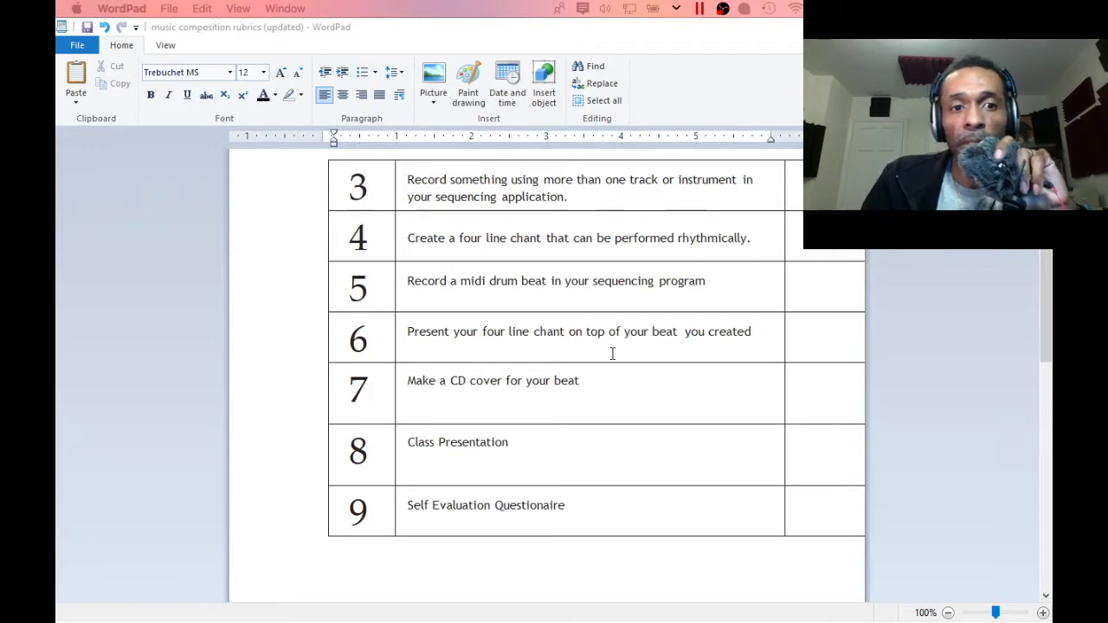
Review the rest of the assignment rubric, switch to soundation.com, log in and open the Studio
{"action": "scroll", "coordinate": [612, 353], "scroll_direction": "down", "scroll_amount": 3}
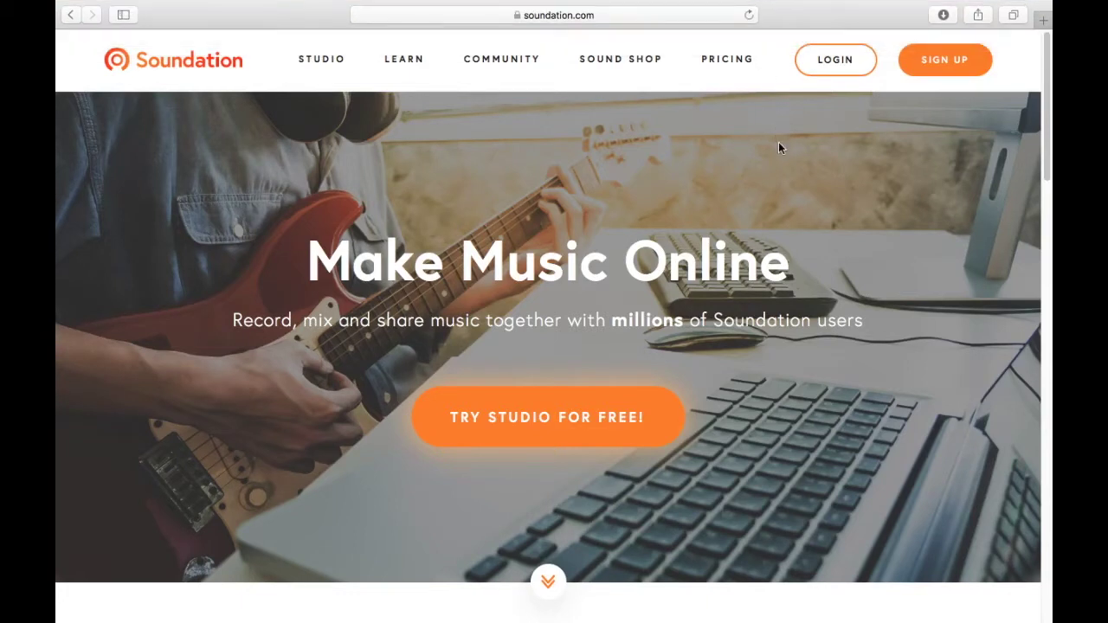
{"action": "left_click", "coordinate": [829, 71]}
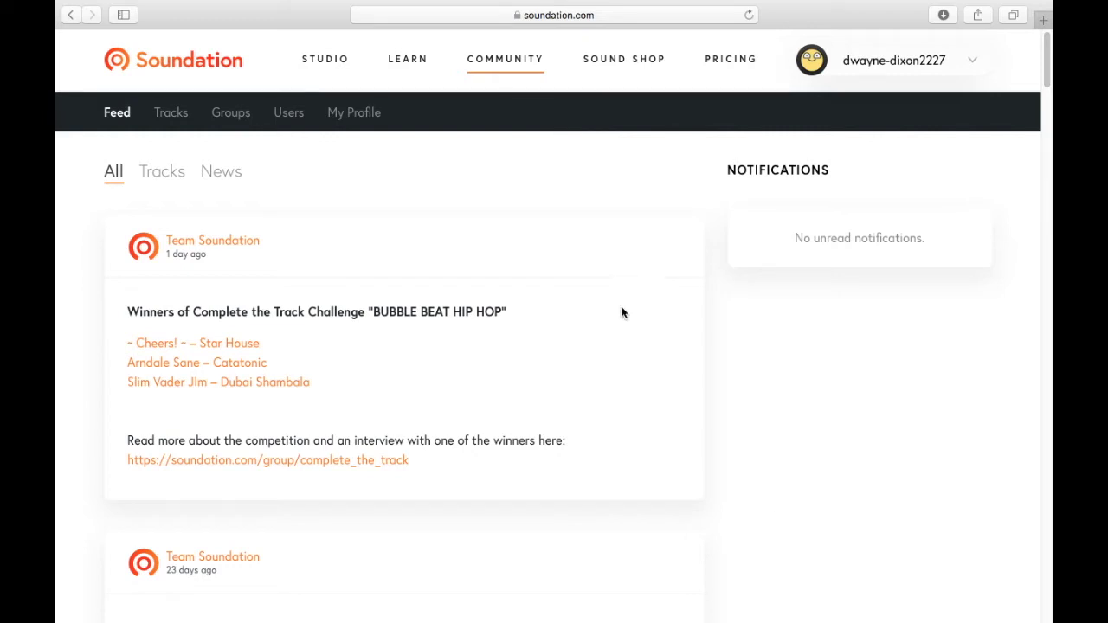
{"action": "left_click", "coordinate": [326, 60]}
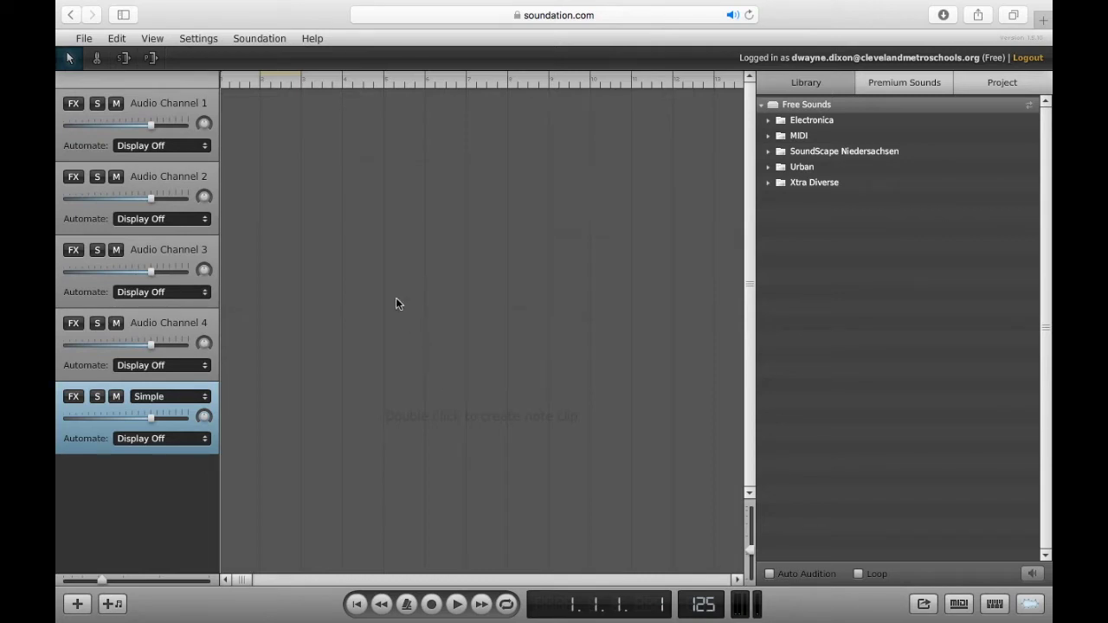
Start a new empty song and add an instrument channel to it
{"action": "left_click", "coordinate": [88, 42]}
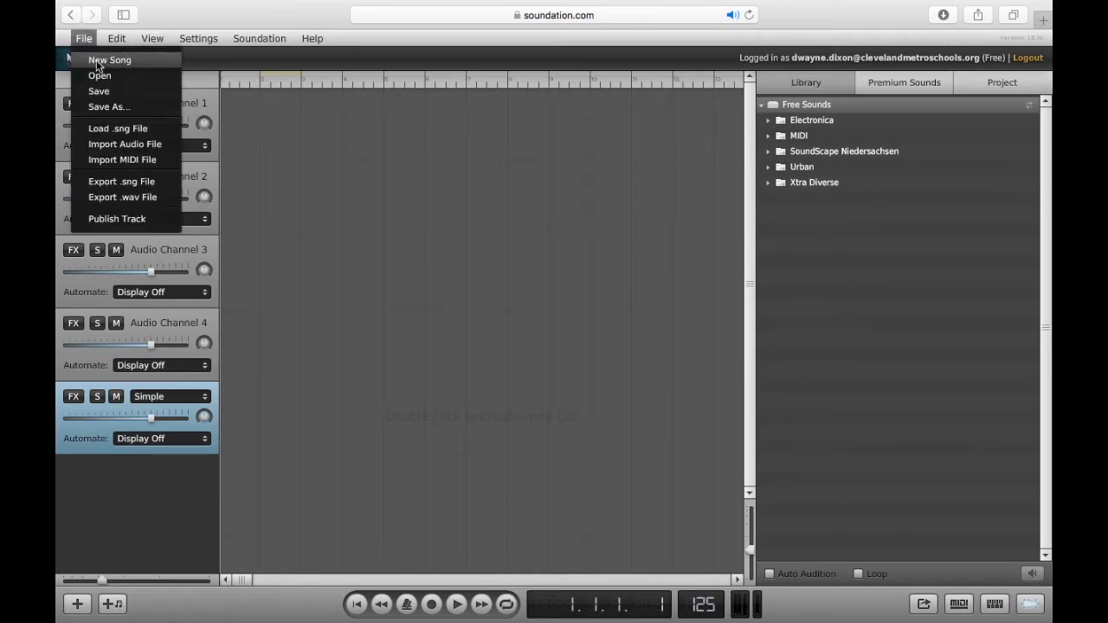
{"action": "left_click", "coordinate": [98, 66]}
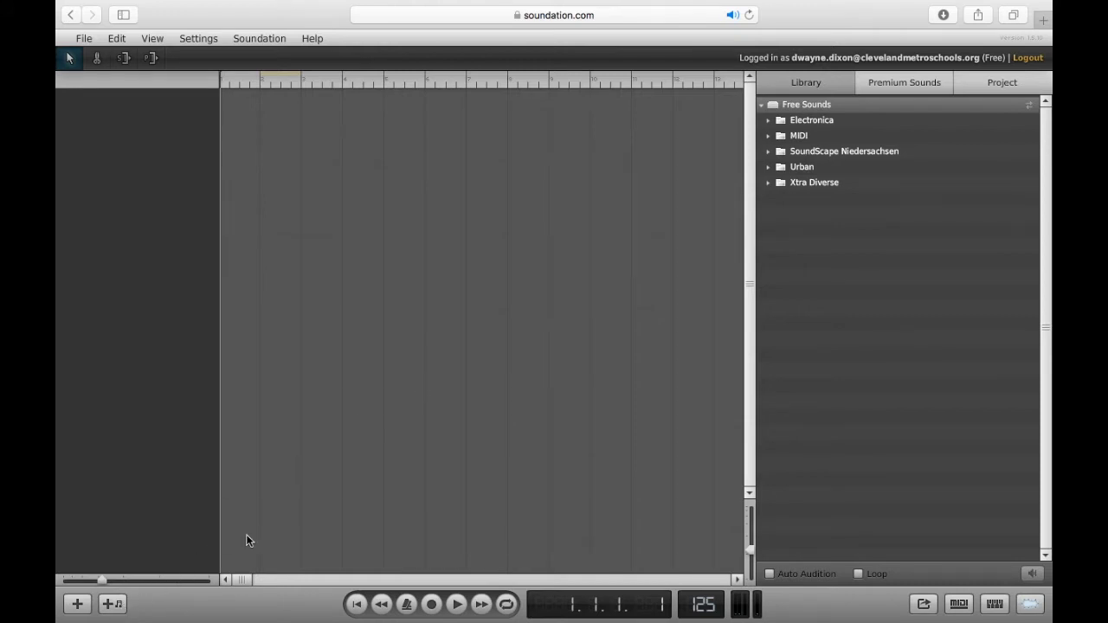
{"action": "left_click", "coordinate": [112, 605]}
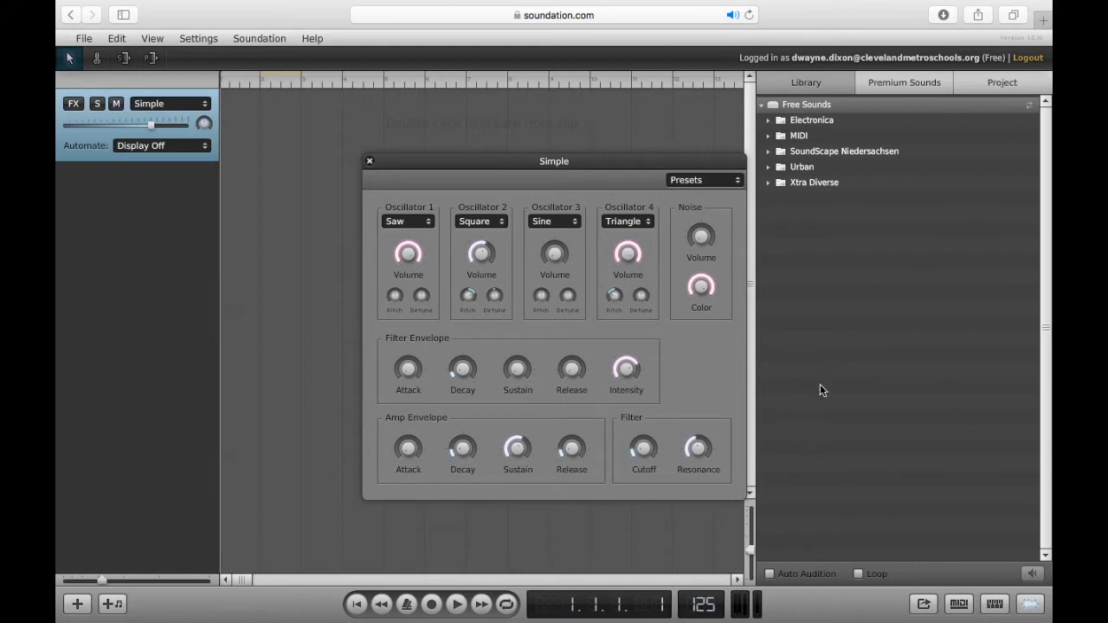
Show the virtual keyboard and set the new channel's instrument to GM-2 (Beta)
{"action": "left_click", "coordinate": [995, 605]}
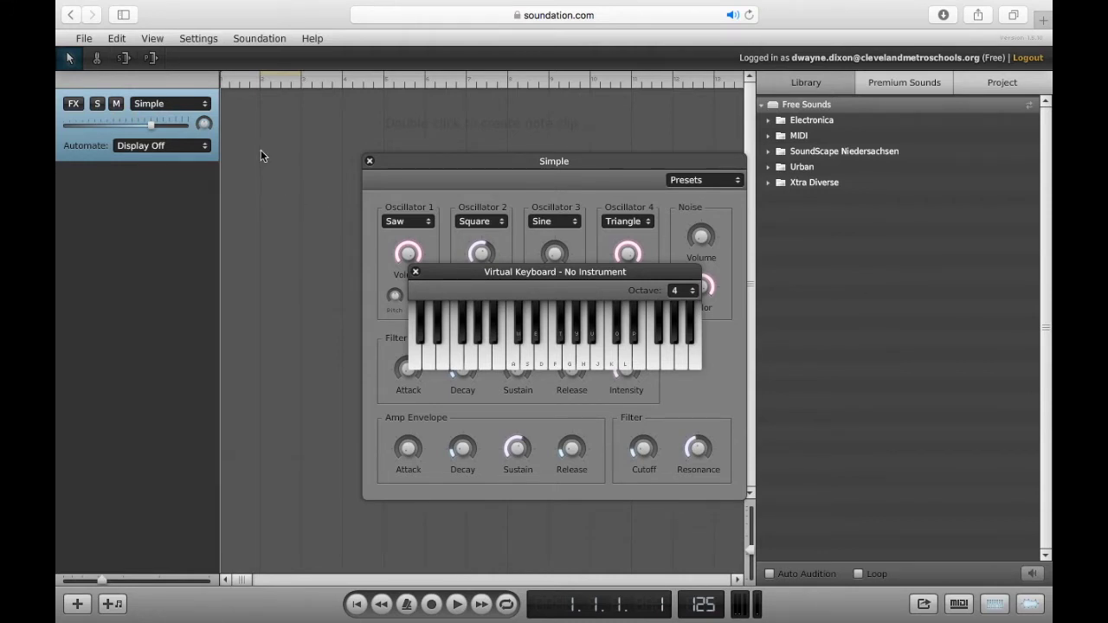
{"action": "left_click", "coordinate": [126, 116]}
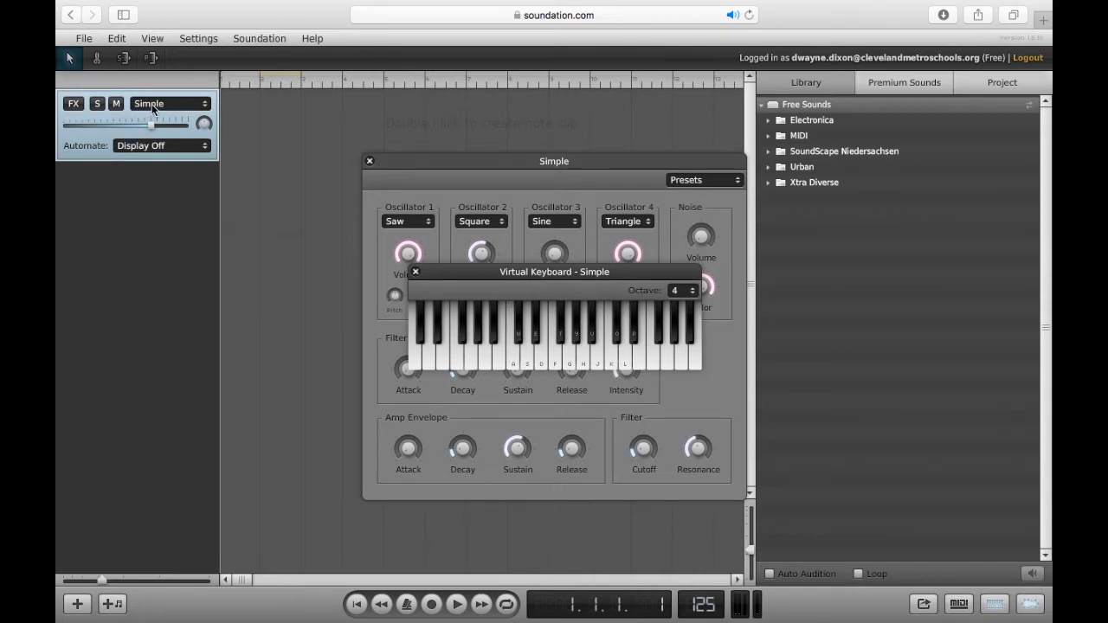
{"action": "left_click", "coordinate": [154, 107]}
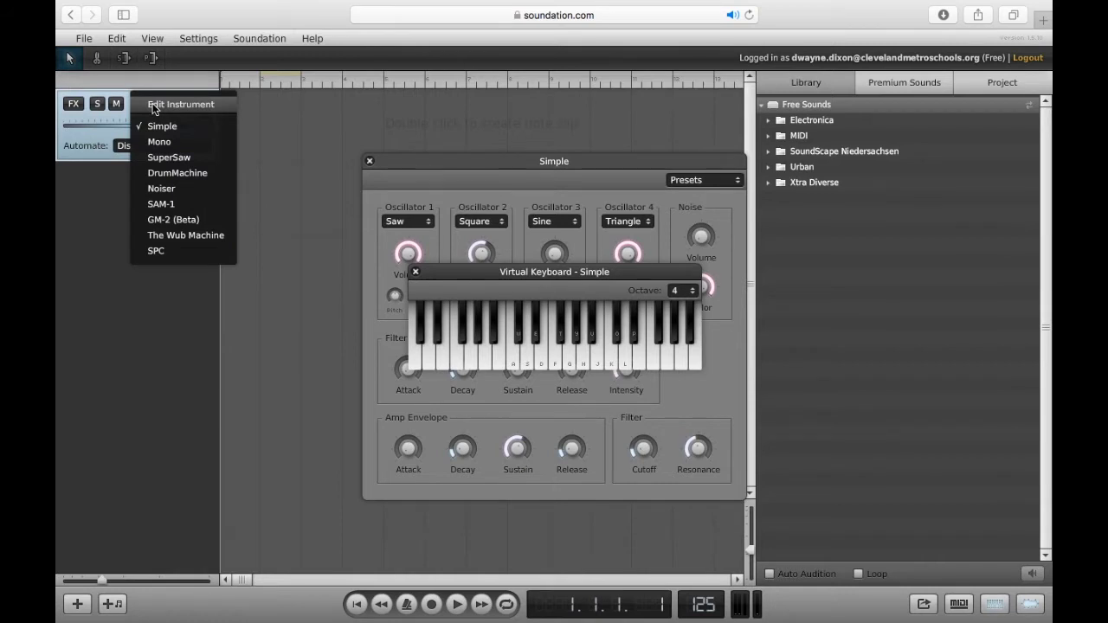
{"action": "left_click", "coordinate": [157, 225]}
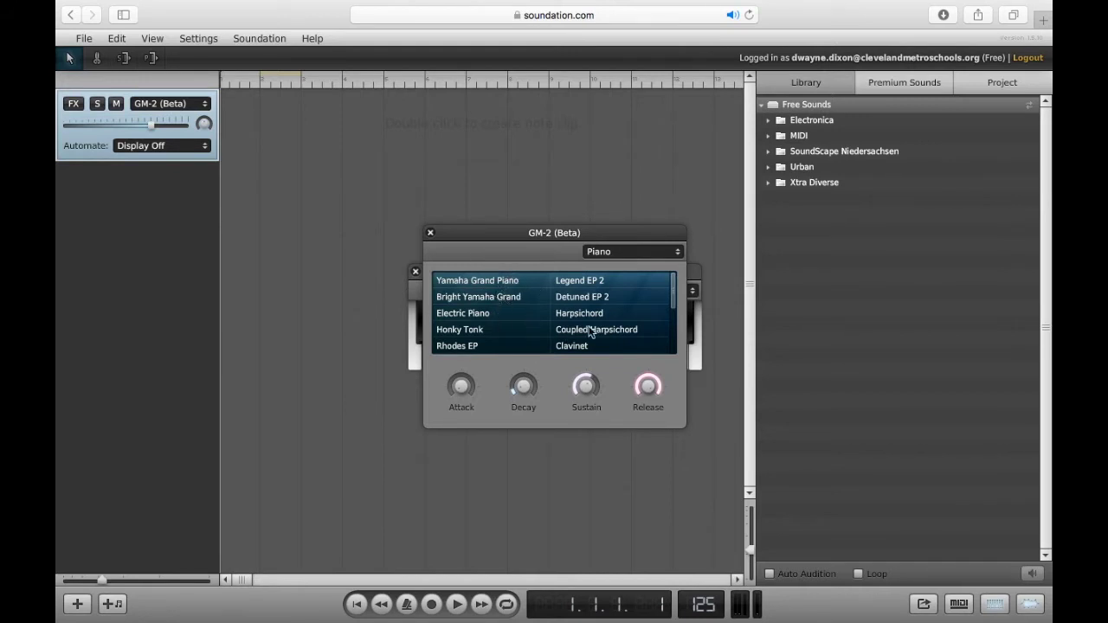
Browse the Organ, Guitar and Bass sound categories of the GM-2 (Beta) instrument
{"action": "left_click", "coordinate": [611, 253]}
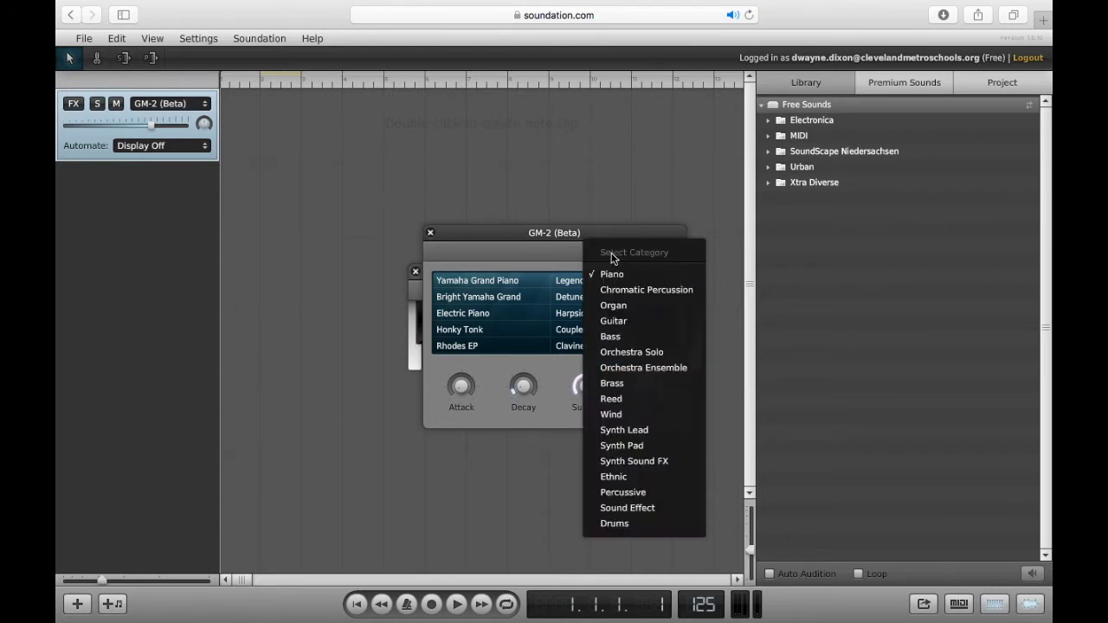
{"action": "left_click", "coordinate": [614, 309]}
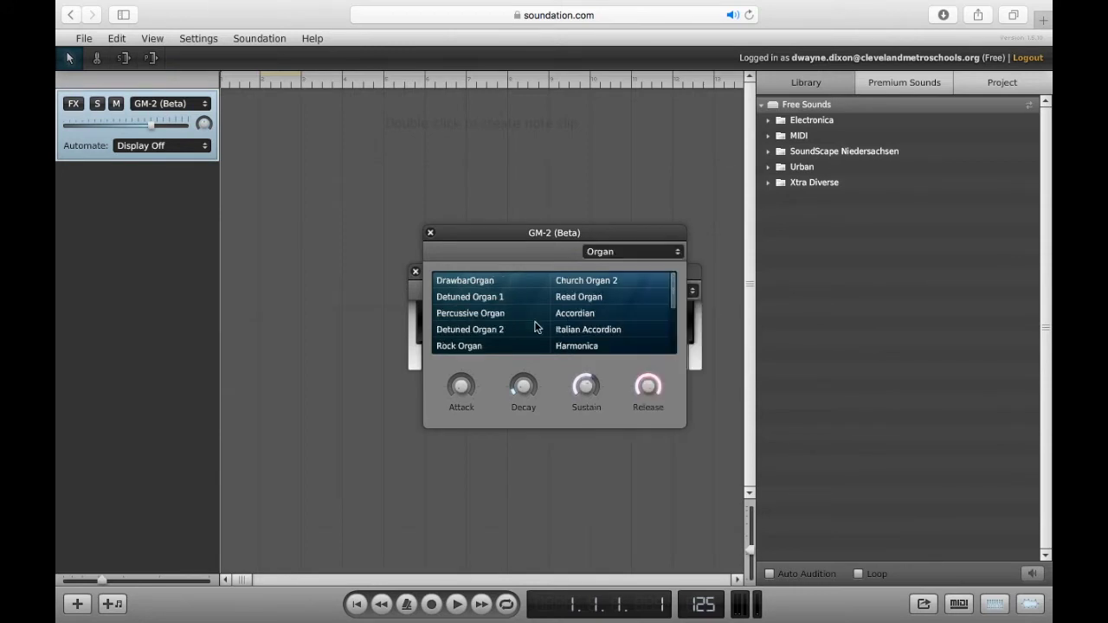
{"action": "left_click", "coordinate": [611, 255]}
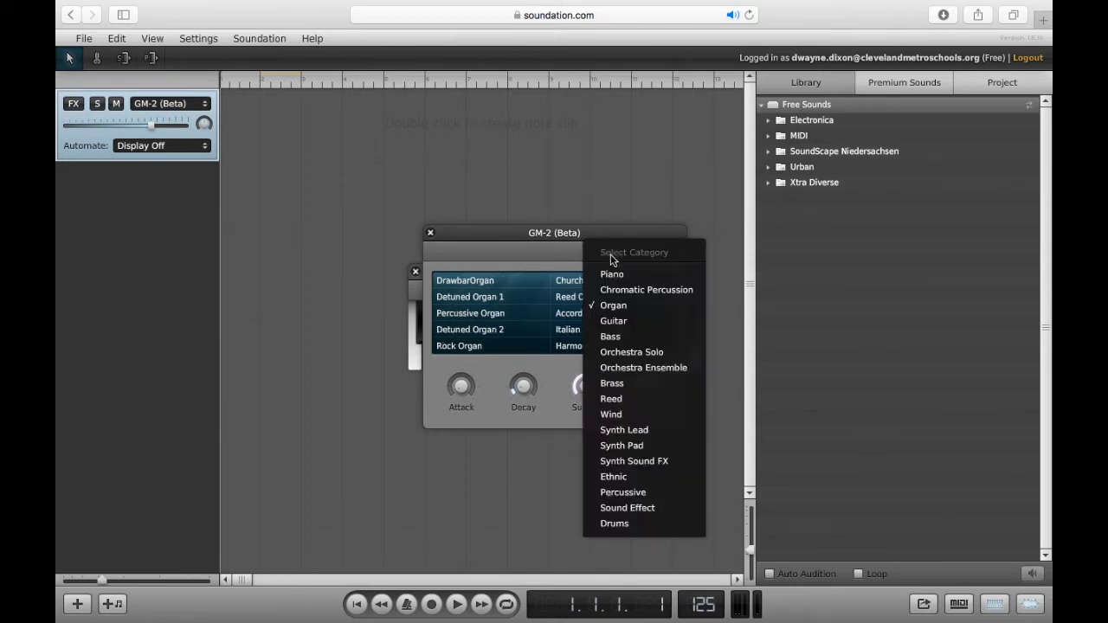
{"action": "left_click", "coordinate": [615, 321]}
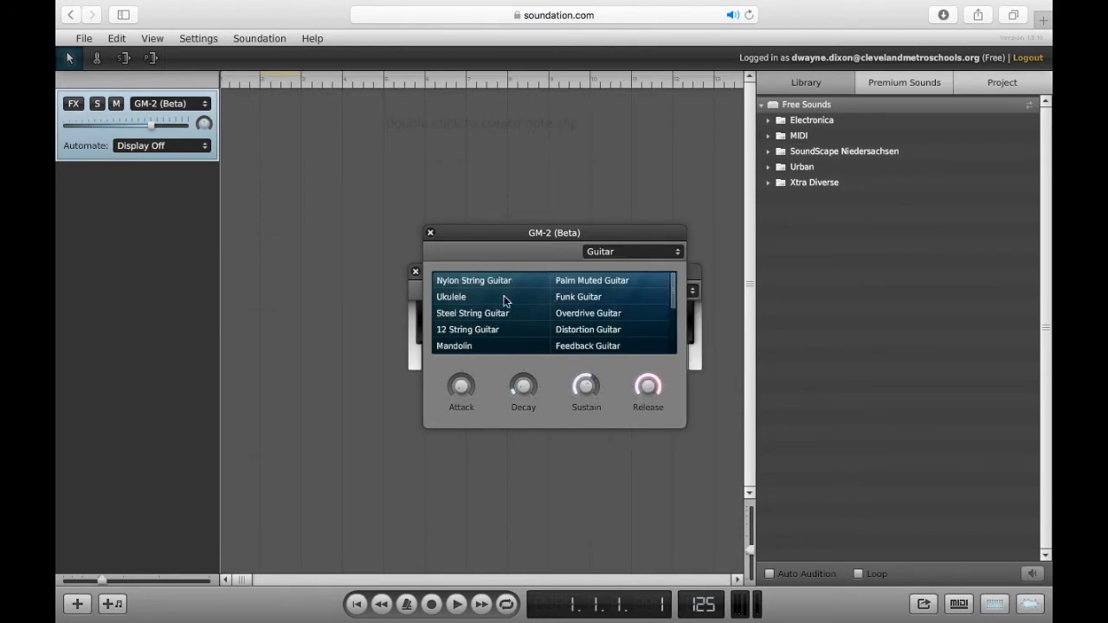
{"action": "left_click", "coordinate": [615, 254]}
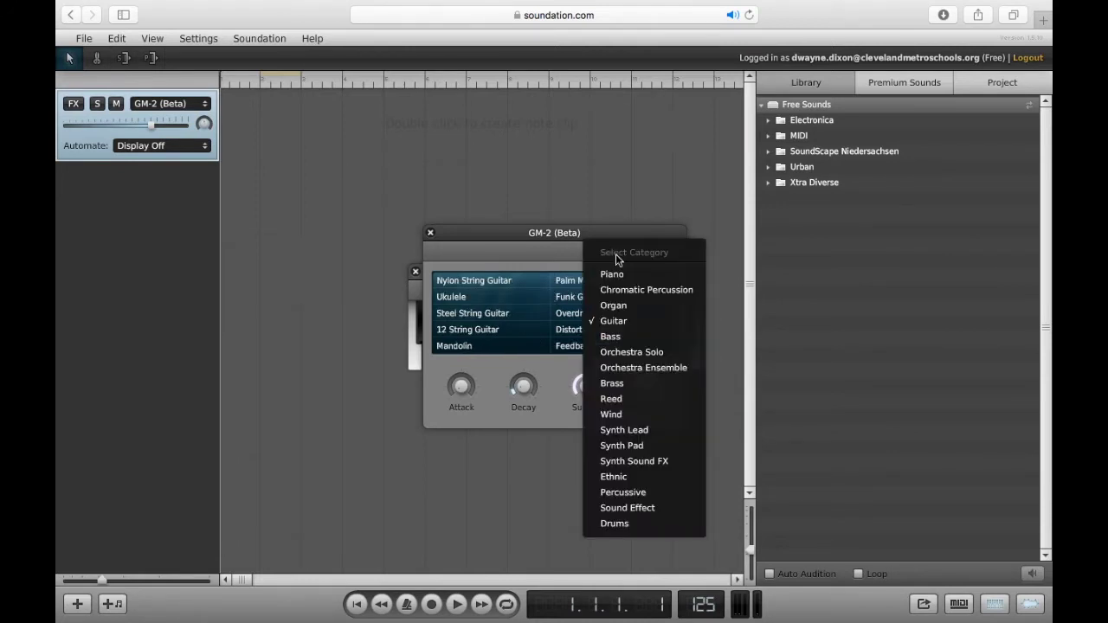
{"action": "left_click", "coordinate": [623, 336]}
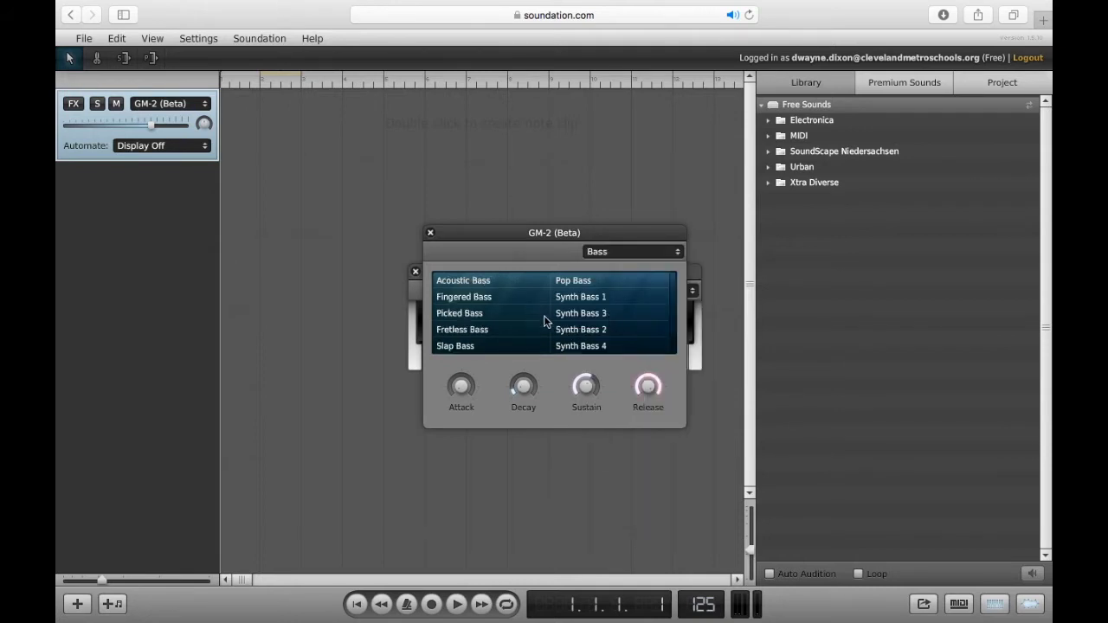
Choose Yamaha Grand Piano from the Piano category and move the GM-2 (Beta) window clear of the virtual keyboard
{"action": "left_click", "coordinate": [595, 254]}
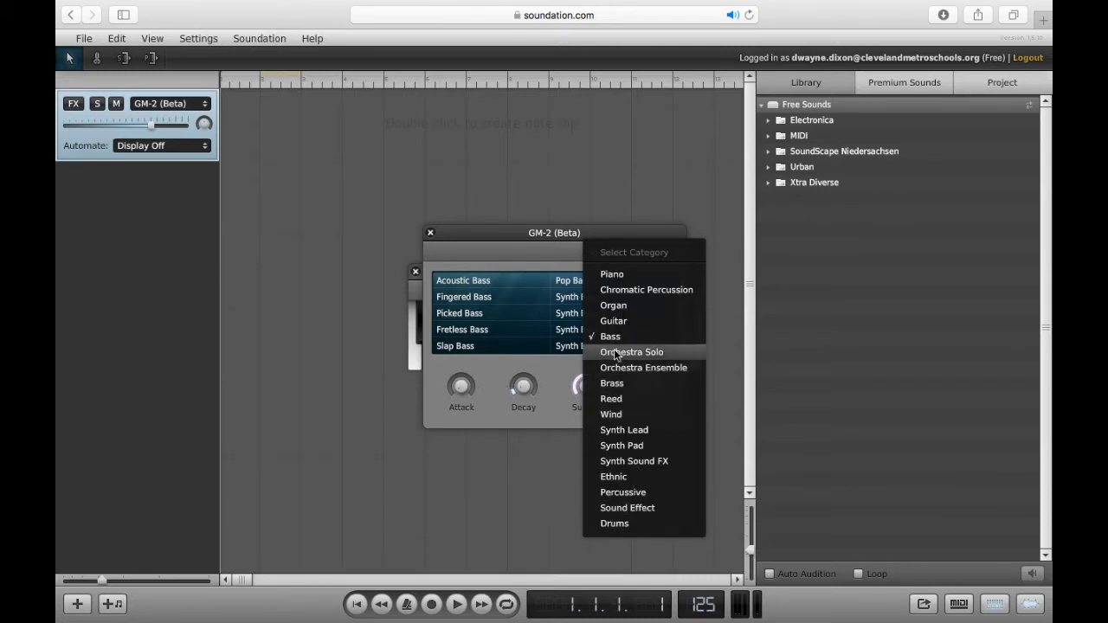
{"action": "left_click", "coordinate": [621, 279]}
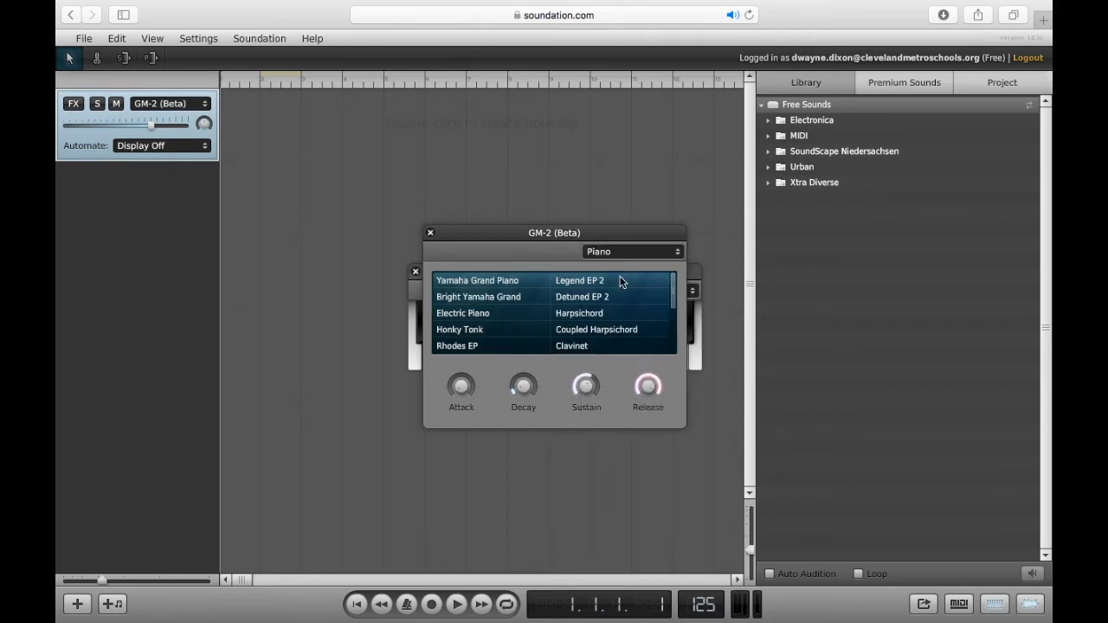
{"action": "left_click", "coordinate": [514, 284]}
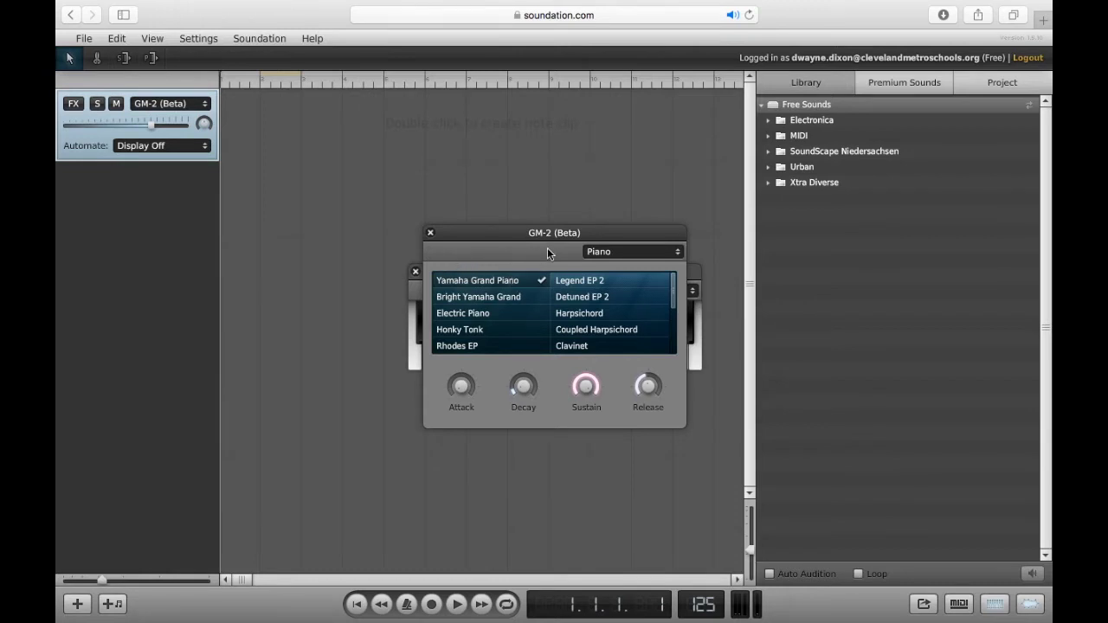
{"action": "left_click_drag", "start_coordinate": [555, 232], "coordinate": [233, 257]}
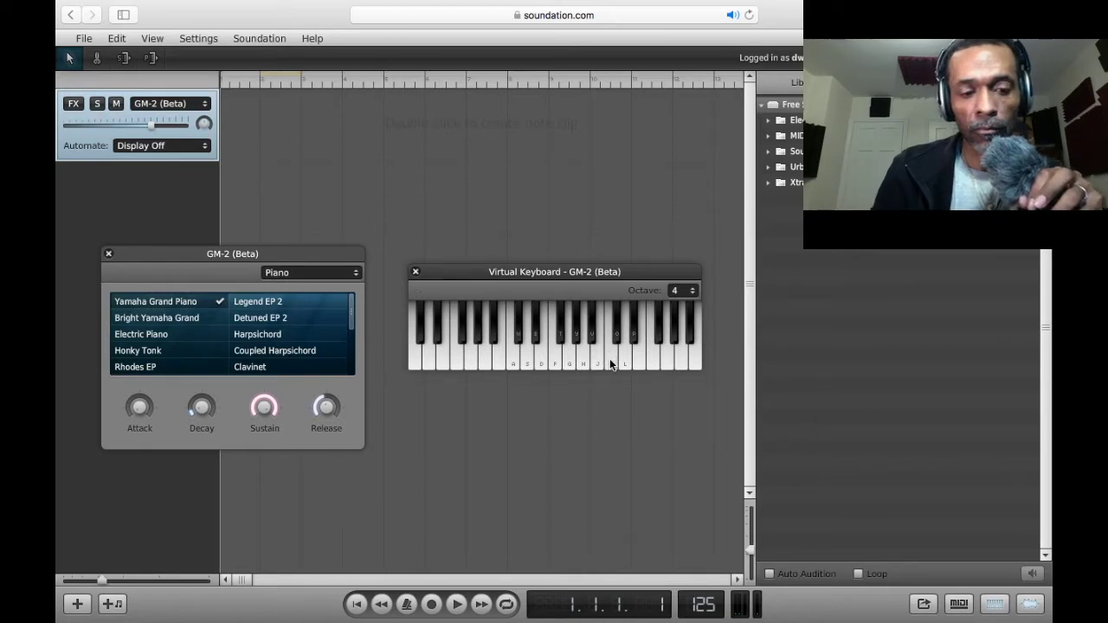
Test the piano sound by playing an ascending scale on the virtual keyboard
{"action": "key", "text": "a"}
{"action": "key", "text": "s"}
{"action": "key", "text": "d"}
{"action": "key", "text": "f"}
{"action": "key", "text": "g"}
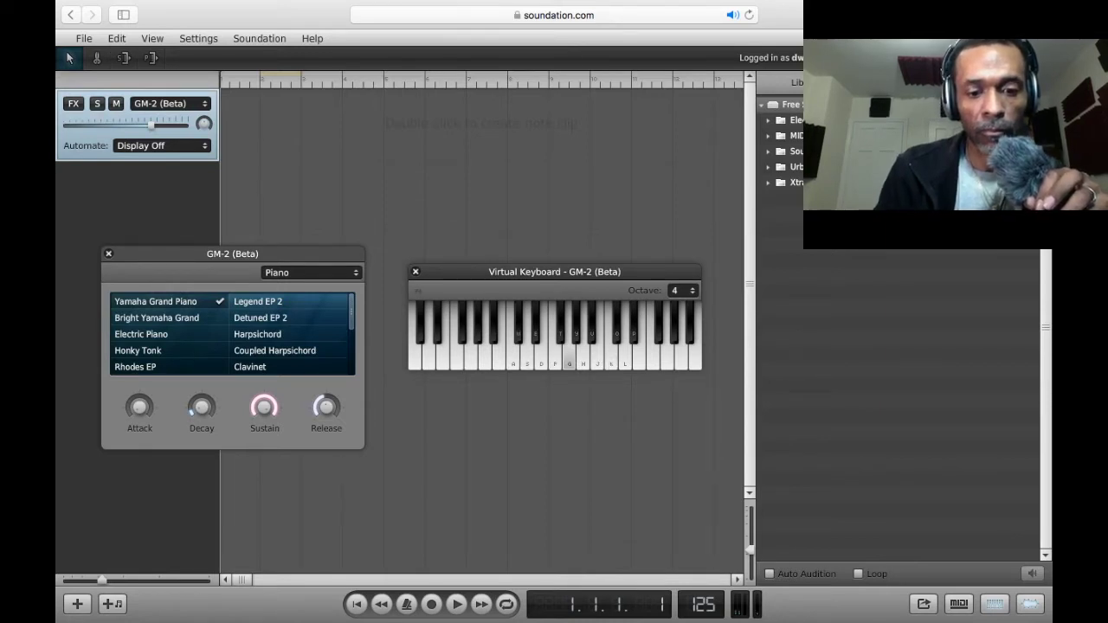
{"action": "key", "text": "j"}
{"action": "key", "text": "k"}
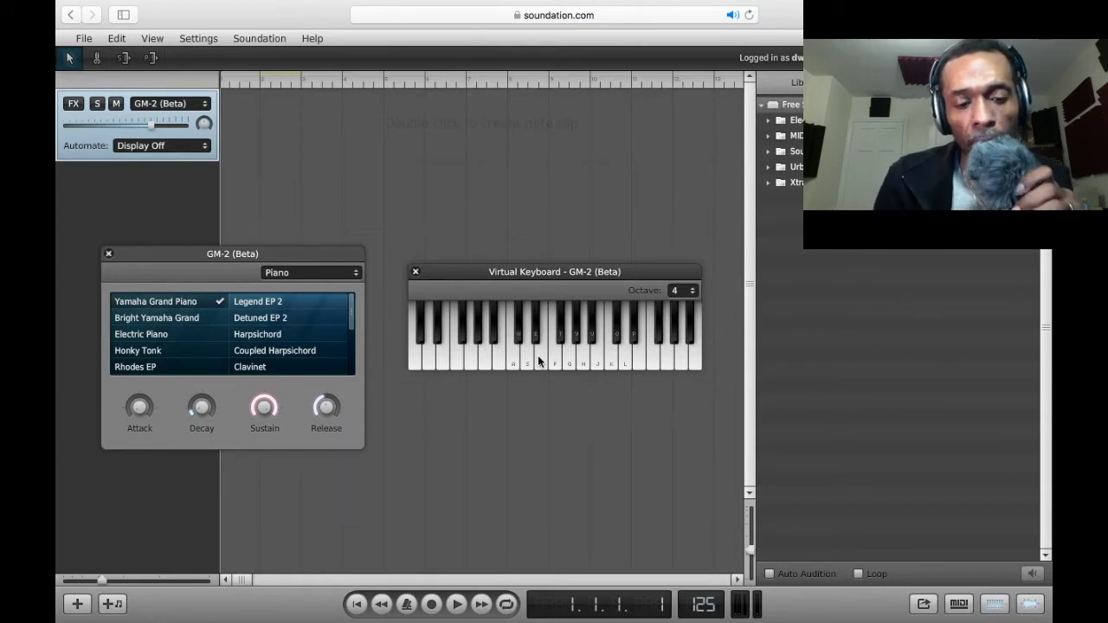
Rehearse the opening melody of "Mary Had a Little Lamb" with the piano sound
{"action": "key", "text": "d"}
{"action": "key", "text": "s"}
{"action": "key", "text": "a"}
{"action": "key", "text": "s"}
{"action": "key", "text": "d"}
{"action": "key", "text": "d"}
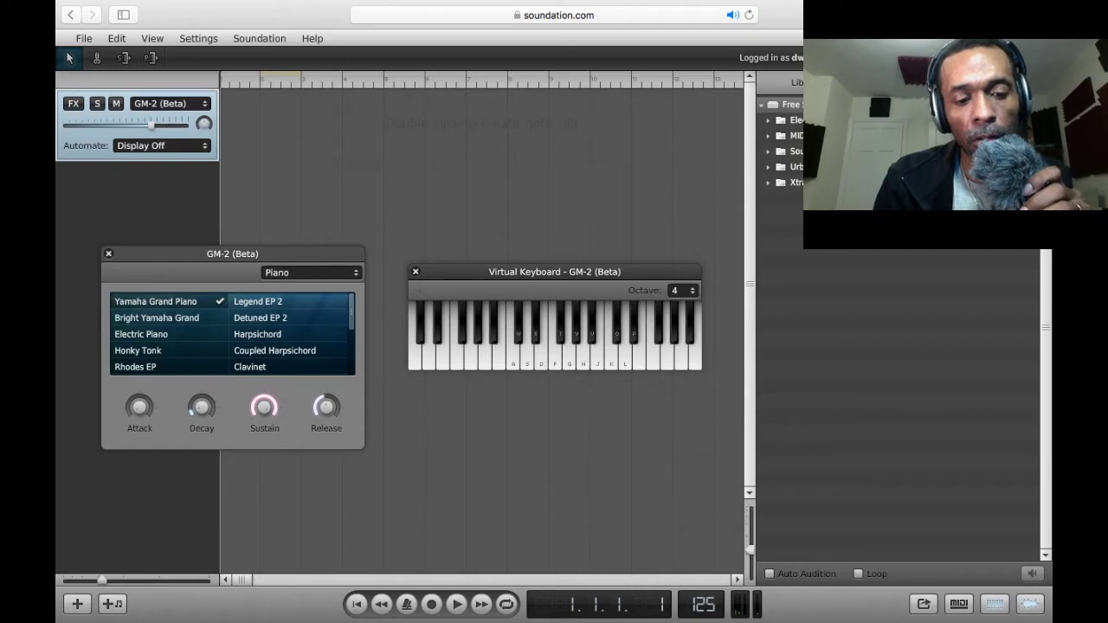
{"action": "key", "text": "s"}
{"action": "key", "text": "d"}
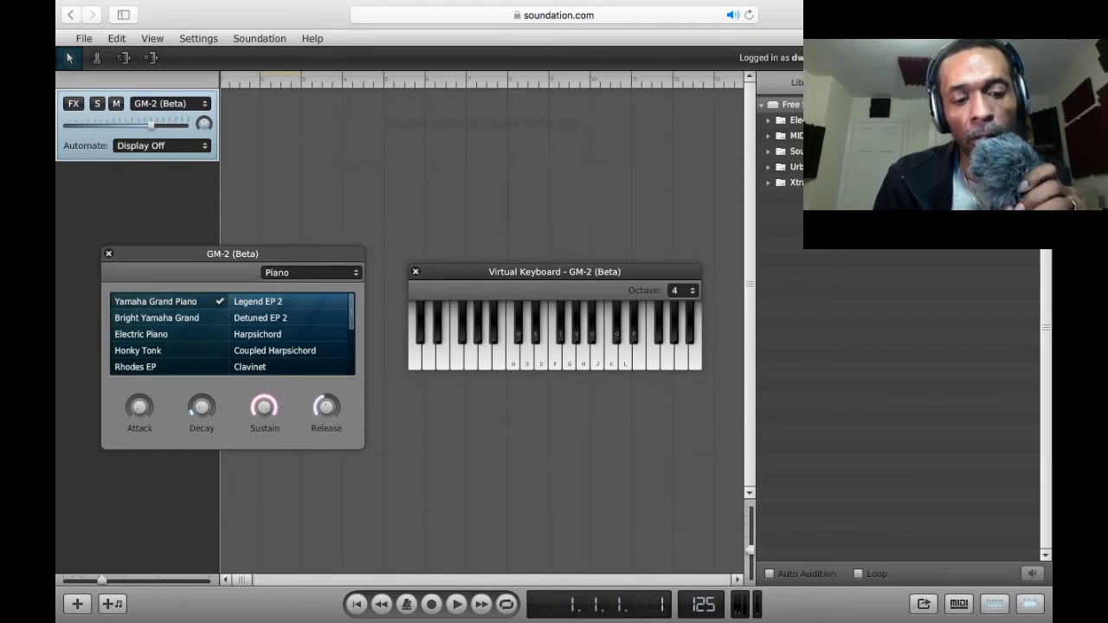
{"action": "key", "text": "g"}
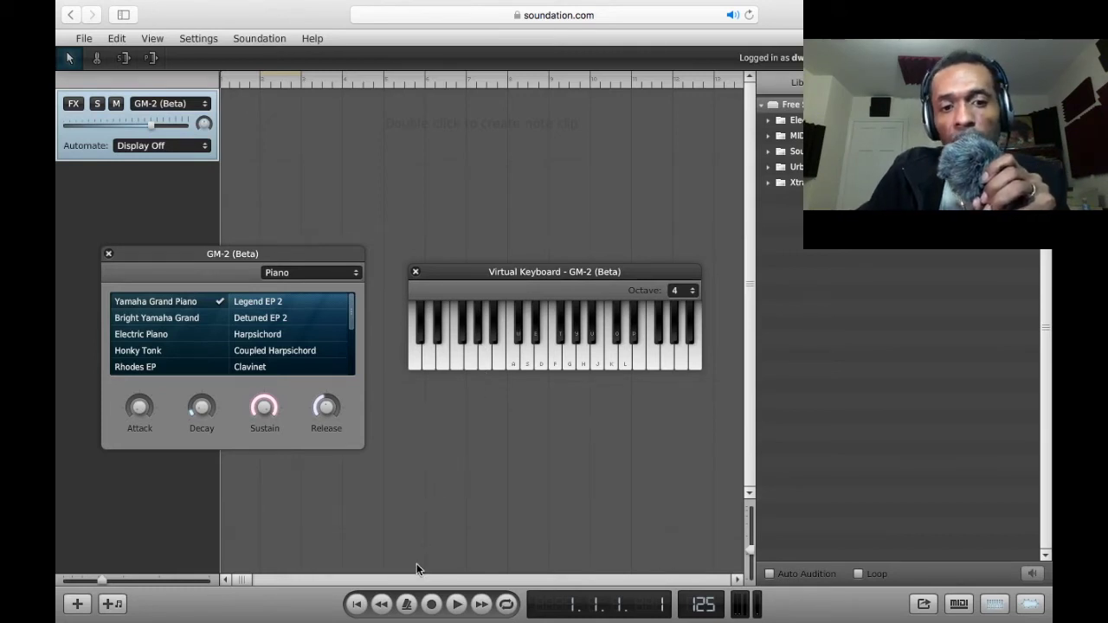
Turn on the metronome and record the melody as a note clip on the piano channel
{"action": "left_click", "coordinate": [407, 607]}
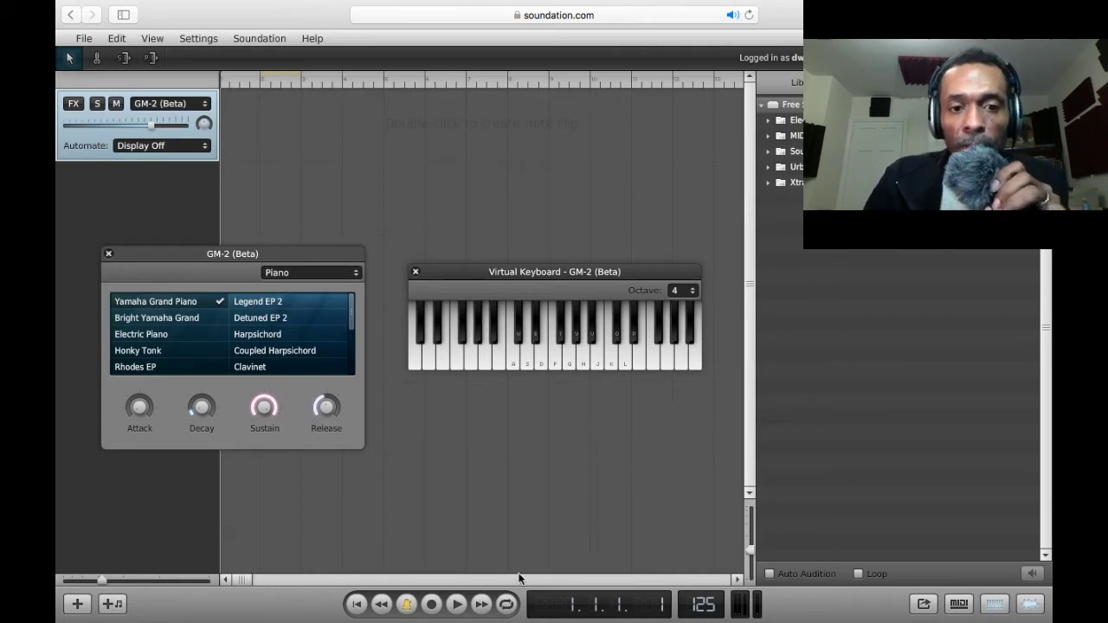
{"action": "left_click", "coordinate": [430, 608]}
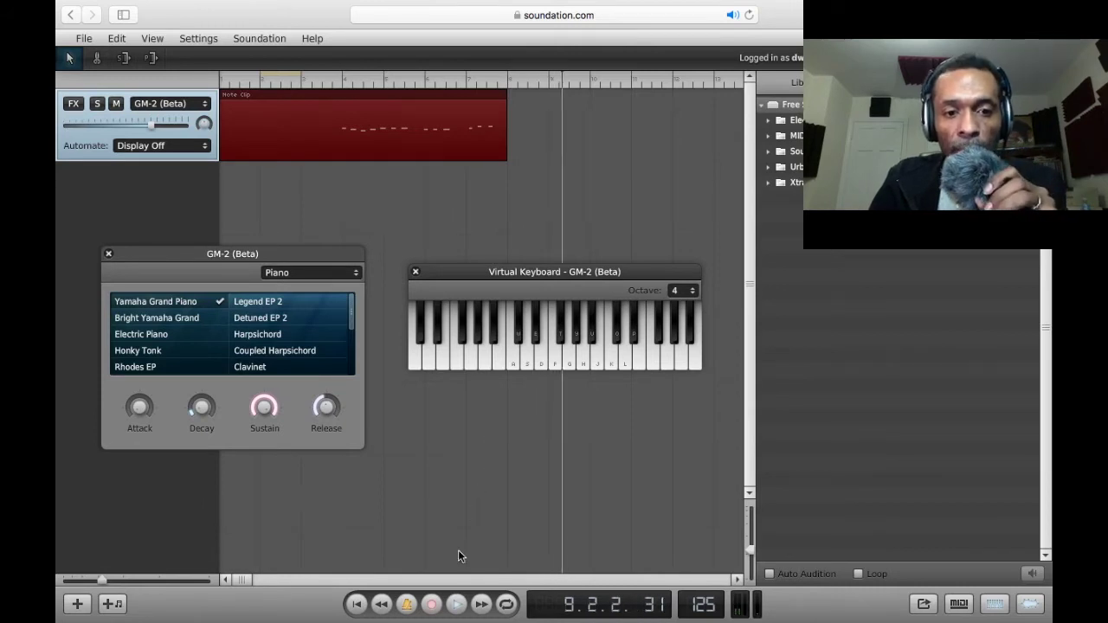
{"action": "left_click", "coordinate": [436, 607]}
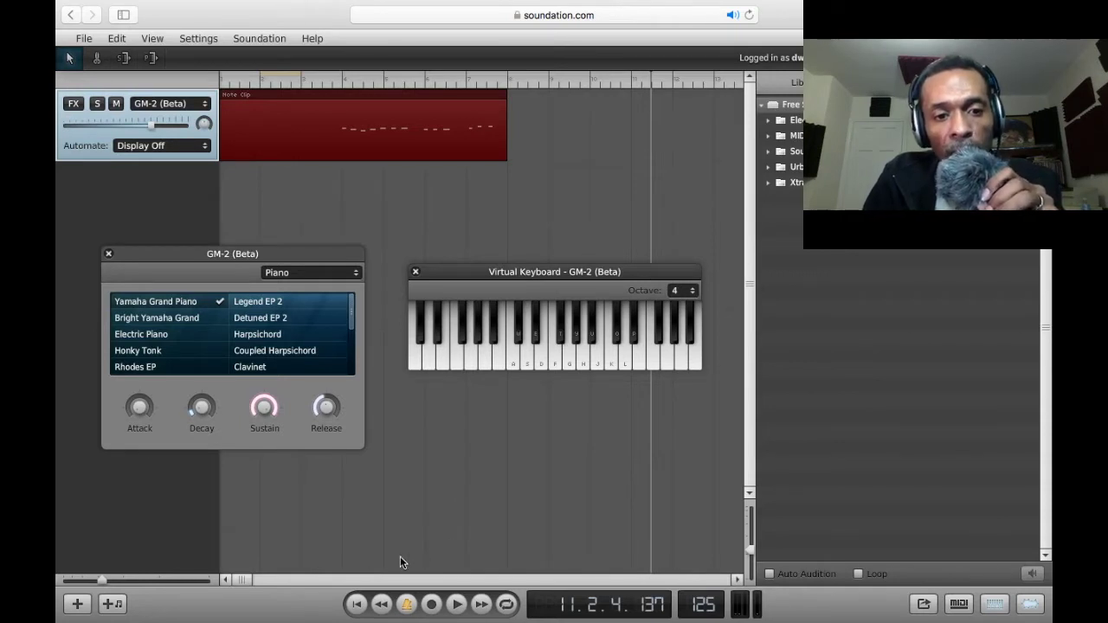
Play the recorded piano clip back from the start of the song and return the playhead to the beginning
{"action": "left_click", "coordinate": [356, 604]}
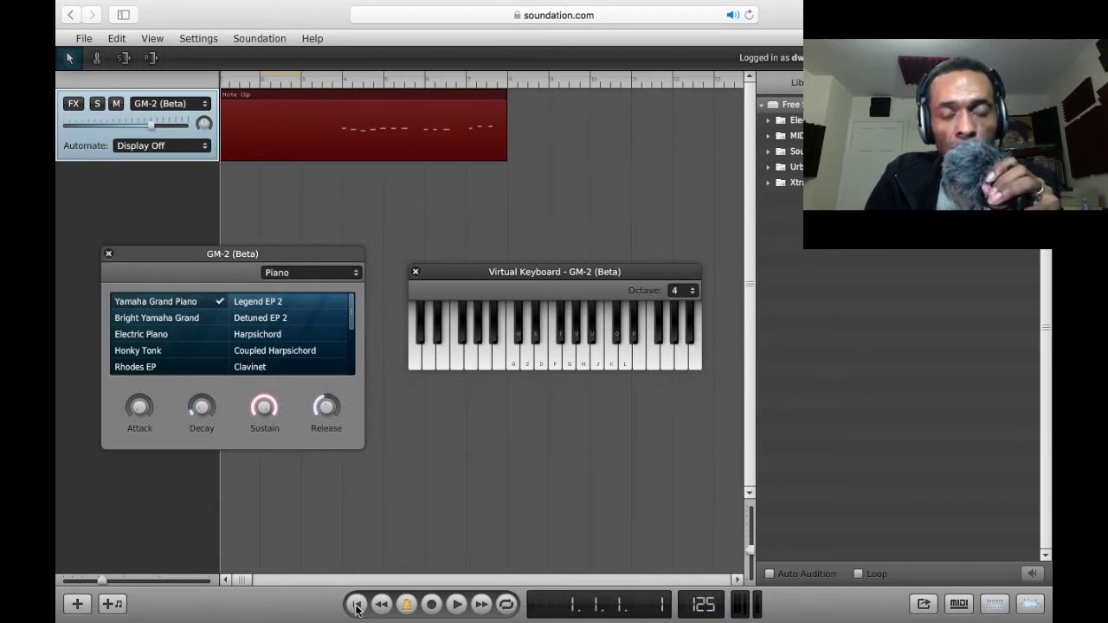
{"action": "left_click", "coordinate": [455, 605]}
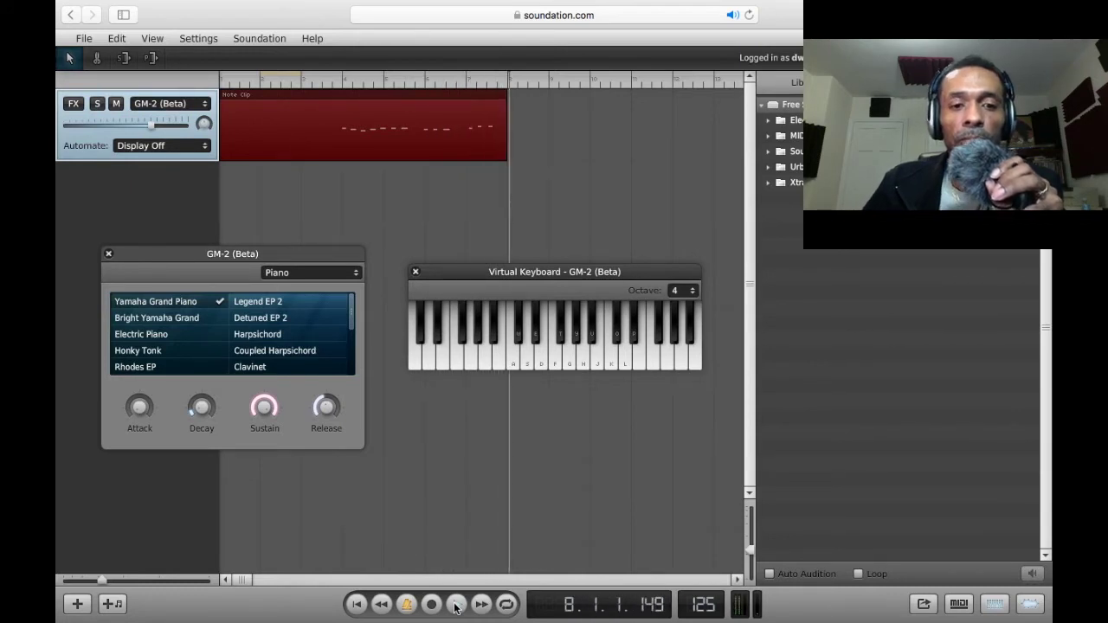
{"action": "left_click", "coordinate": [457, 606]}
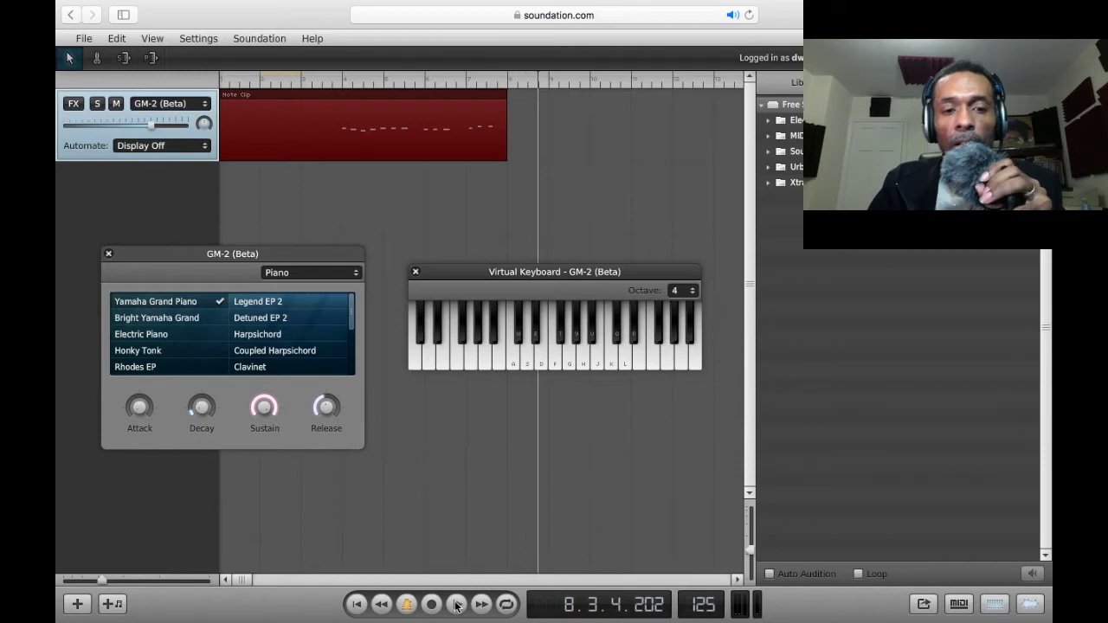
{"action": "left_click", "coordinate": [355, 605]}
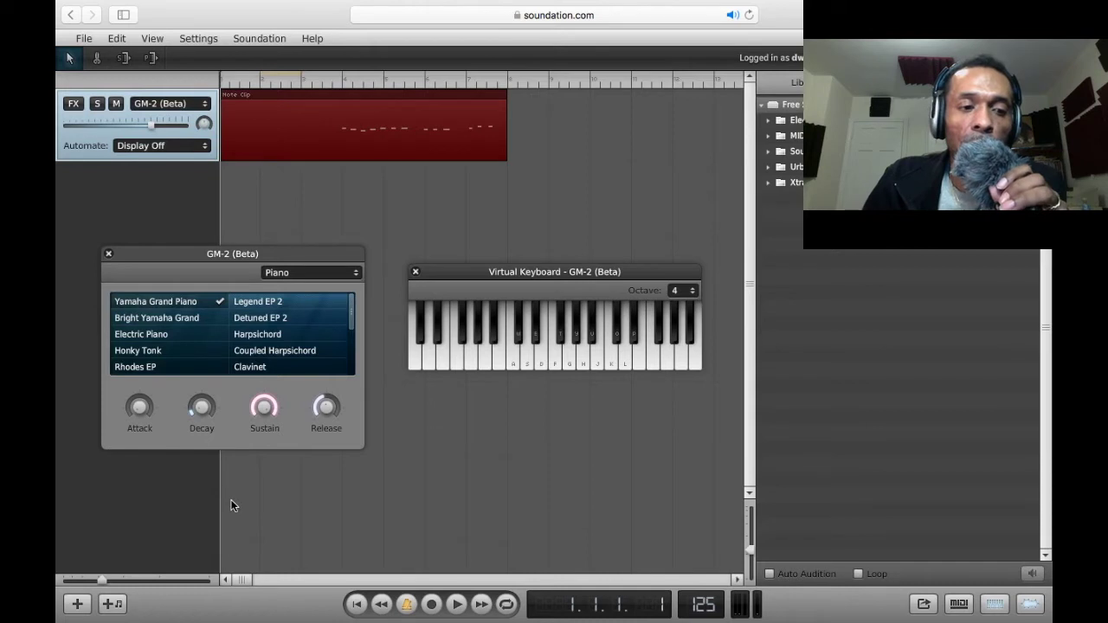
Add a second instrument channel and set its instrument to GM-2 (Beta)
{"action": "left_click", "coordinate": [110, 606]}
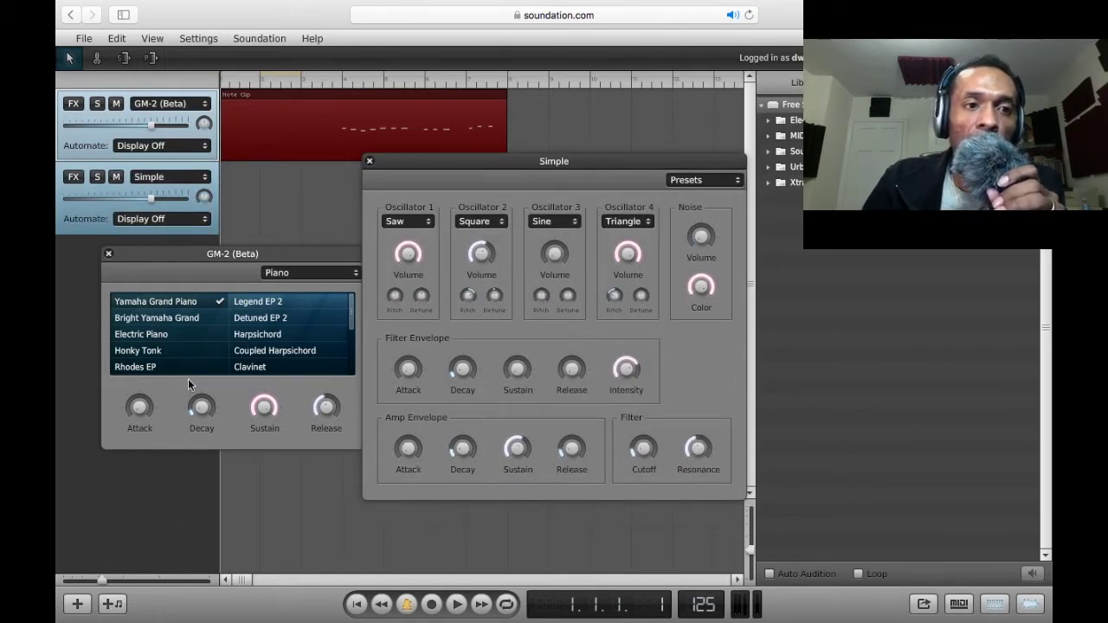
{"action": "left_click", "coordinate": [163, 178]}
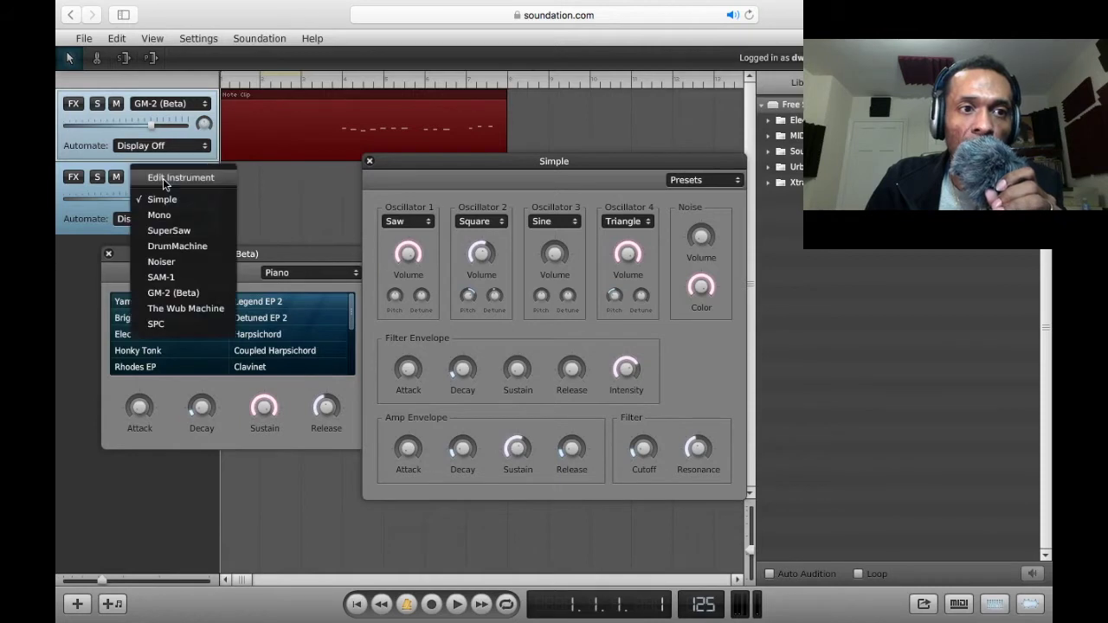
{"action": "left_click", "coordinate": [159, 293]}
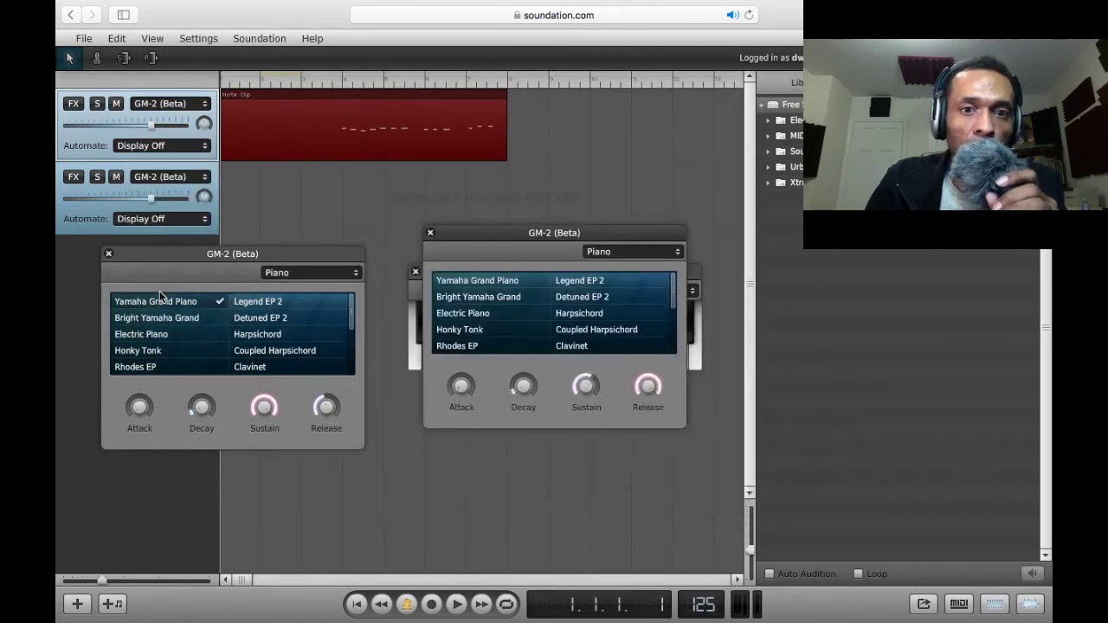
Load the Standard kit from the Drums category into the second GM-2 instrument and move its window off the virtual keyboard
{"action": "left_click", "coordinate": [621, 253]}
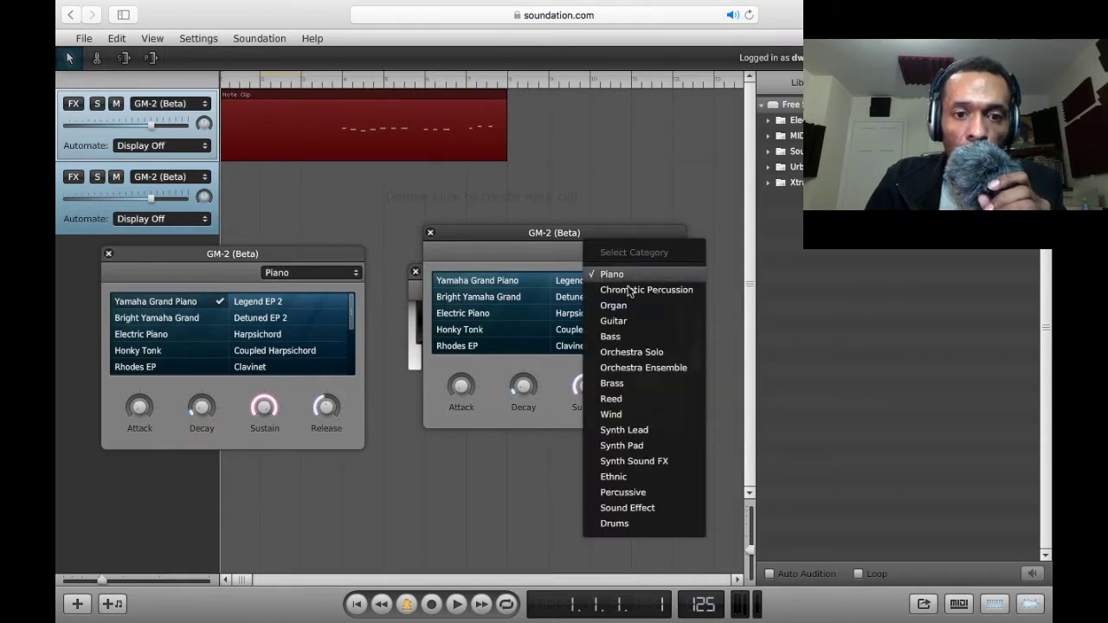
{"action": "left_click", "coordinate": [618, 524]}
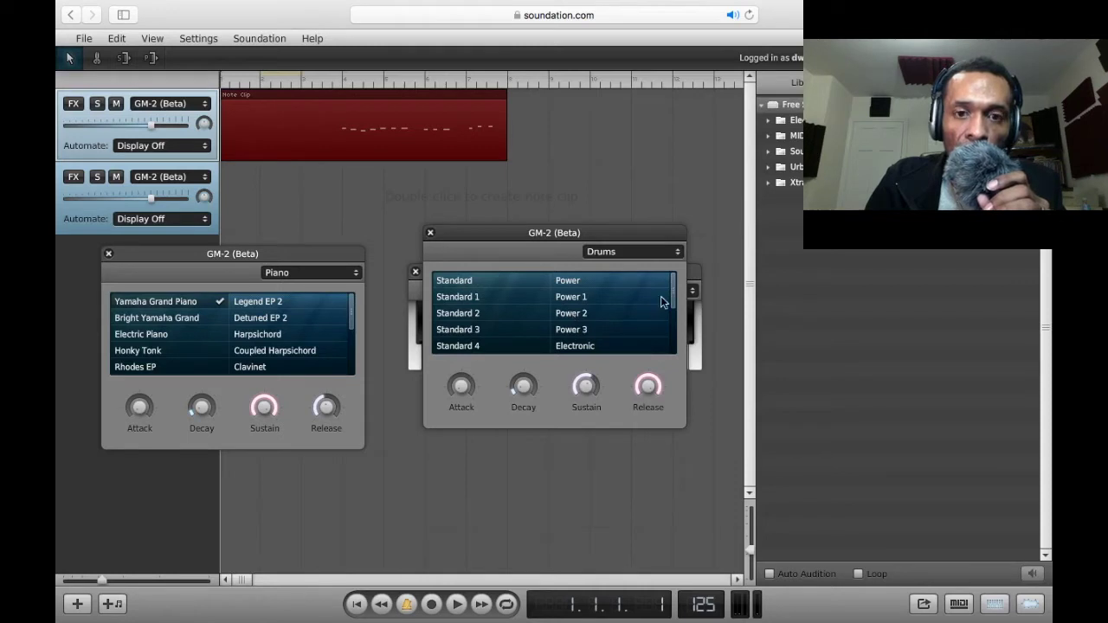
{"action": "mouse_move", "coordinate": [674, 288]}
{"action": "left_mouse_down"}
{"action": "mouse_move", "coordinate": [671, 335]}
{"action": "mouse_move", "coordinate": [677, 273]}
{"action": "left_mouse_up"}
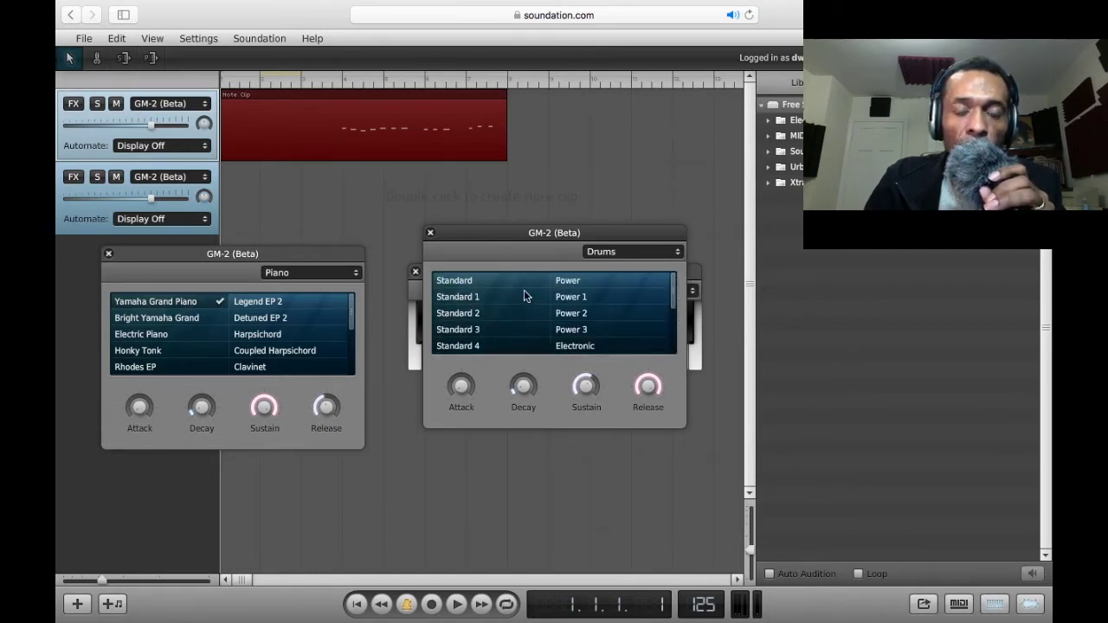
{"action": "left_click", "coordinate": [481, 280]}
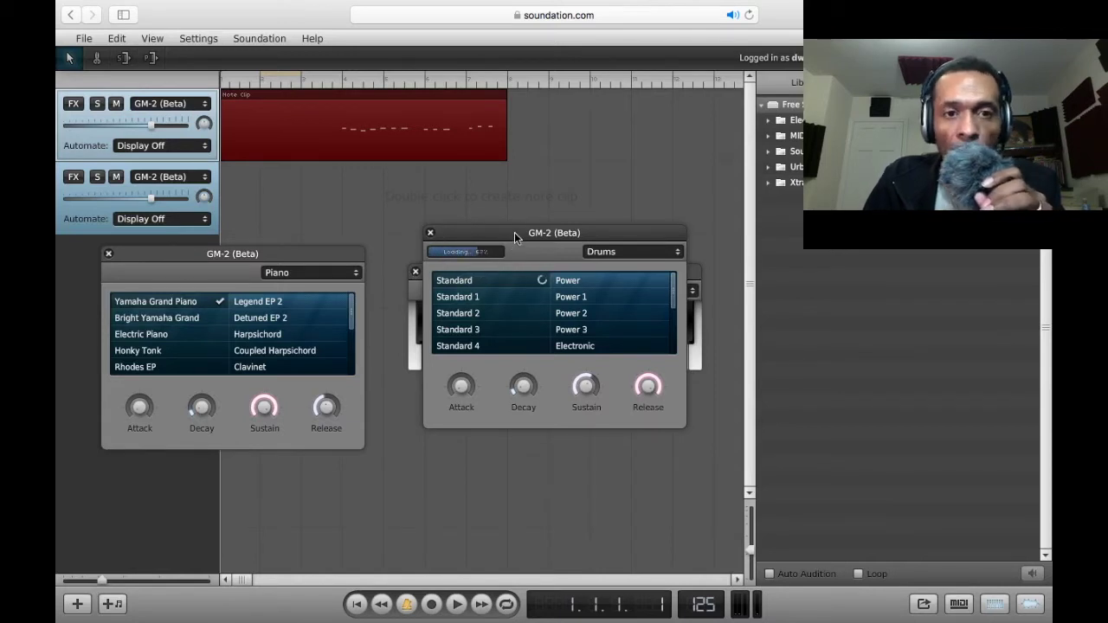
{"action": "left_click_drag", "start_coordinate": [515, 232], "coordinate": [419, 404]}
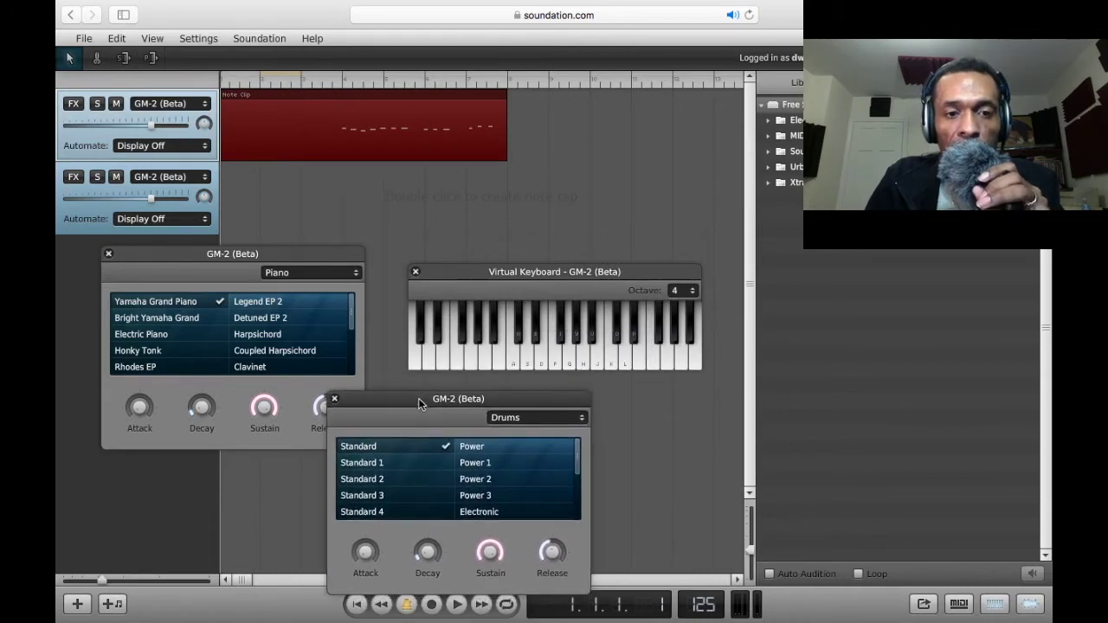
Select the second channel and audition several of its drum sounds on the virtual keyboard
{"action": "left_click", "coordinate": [514, 364]}
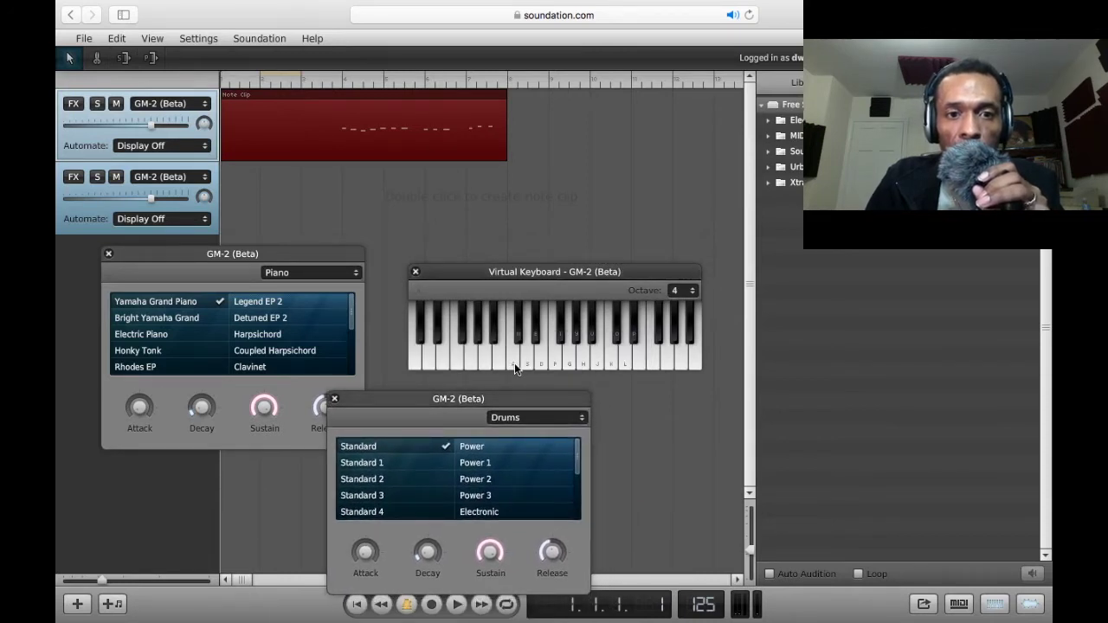
{"action": "left_click", "coordinate": [103, 208]}
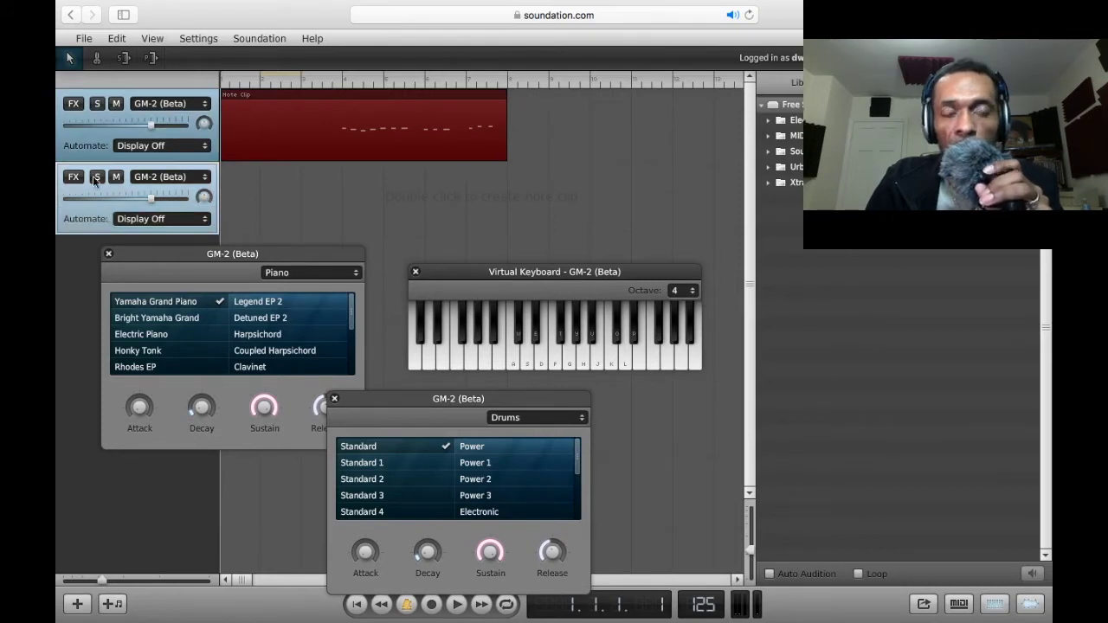
{"action": "left_click", "coordinate": [555, 364]}
{"action": "left_click", "coordinate": [574, 363]}
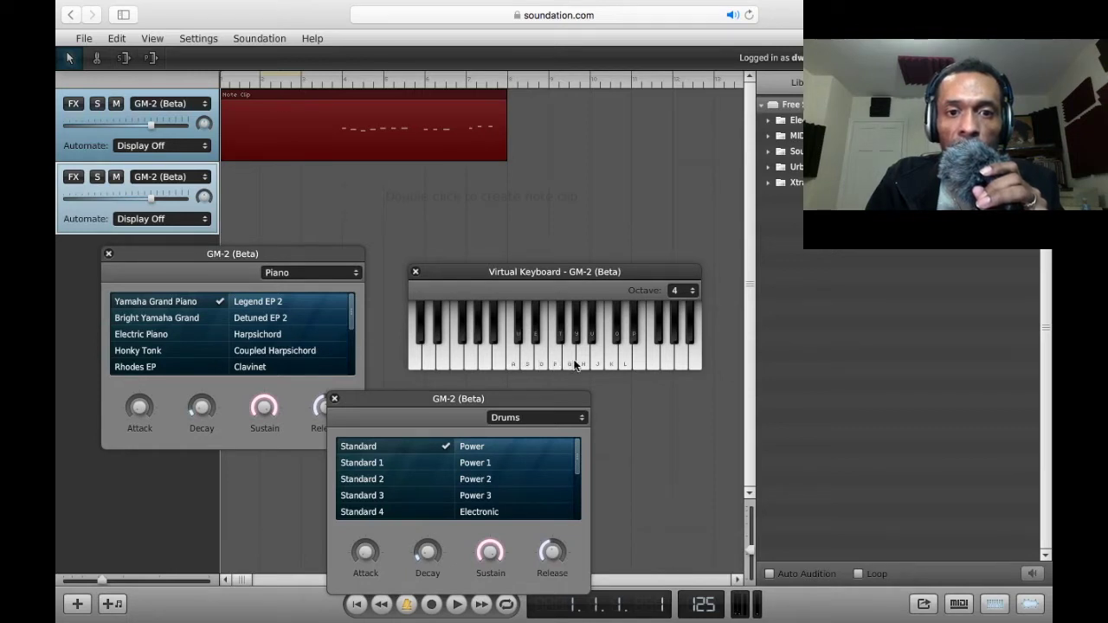
{"action": "left_click", "coordinate": [623, 359]}
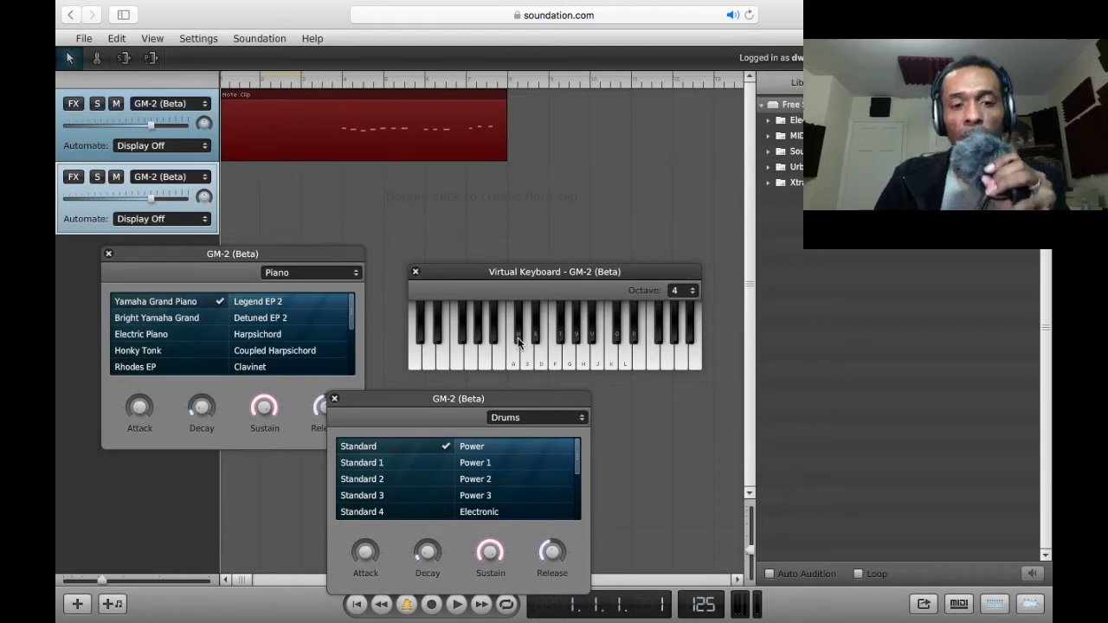
Rehearse a basic drum beat that alternates the sounds mapped to A and D on the virtual keyboard
{"action": "key", "text": "a"}
{"action": "key", "text": "d"}
{"action": "key", "text": "a"}
{"action": "key", "text": "a"}
{"action": "key", "text": "d"}
{"action": "key", "text": "a"}
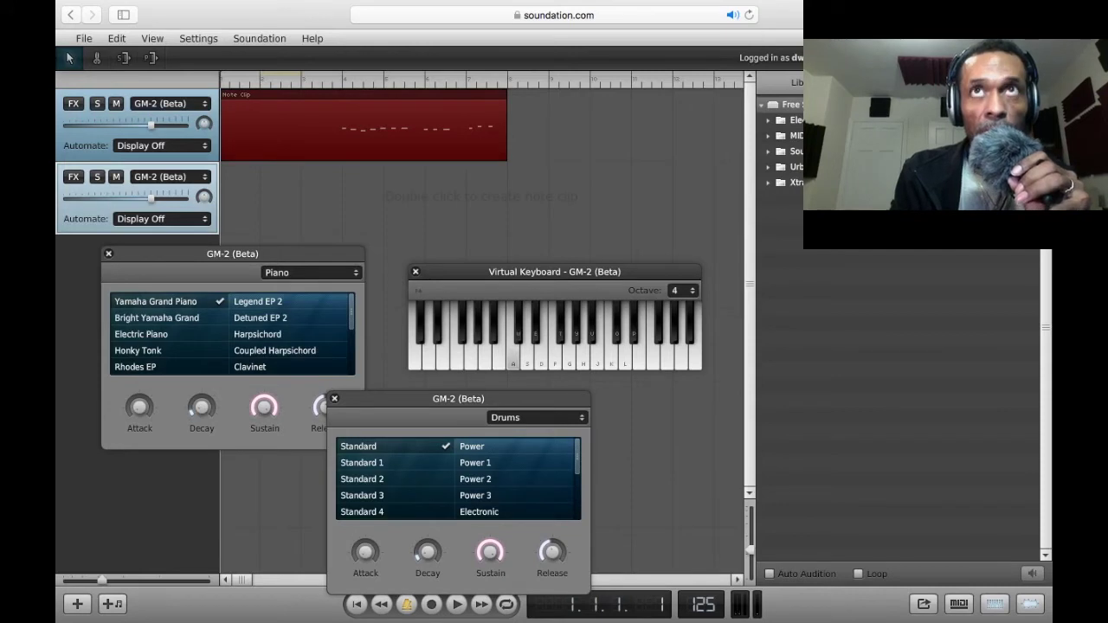
{"action": "key", "text": "d"}
{"action": "key", "text": "a"}
{"action": "key", "text": "a"}
{"action": "key", "text": "d"}
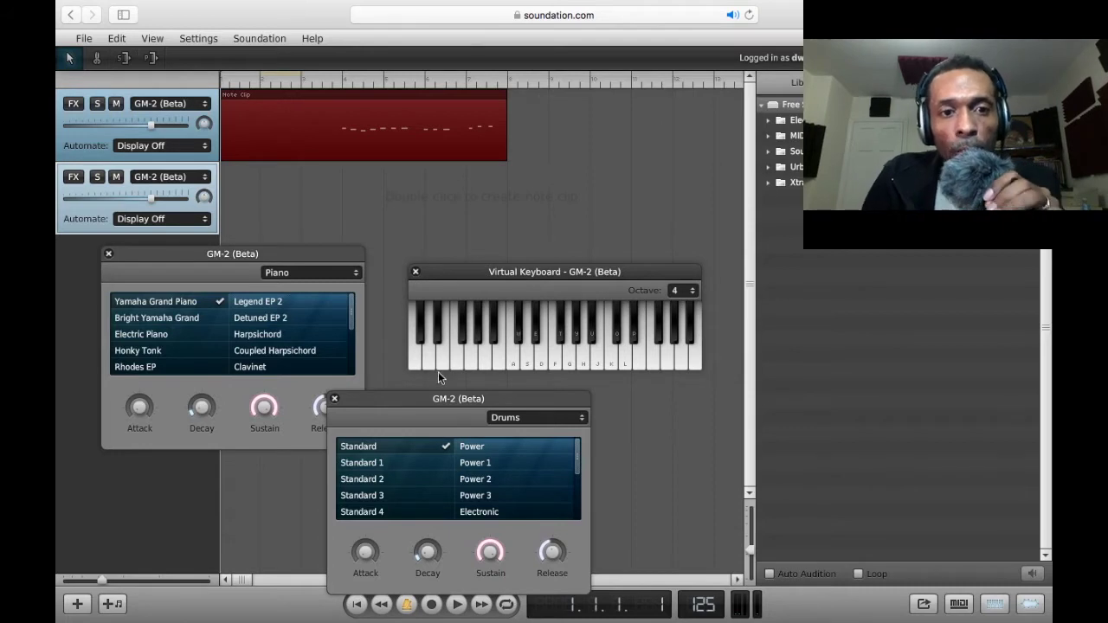
Move the drum instrument window clear of the transport controls and set the playhead to the start of the song
{"action": "left_click_drag", "start_coordinate": [439, 398], "coordinate": [837, 314]}
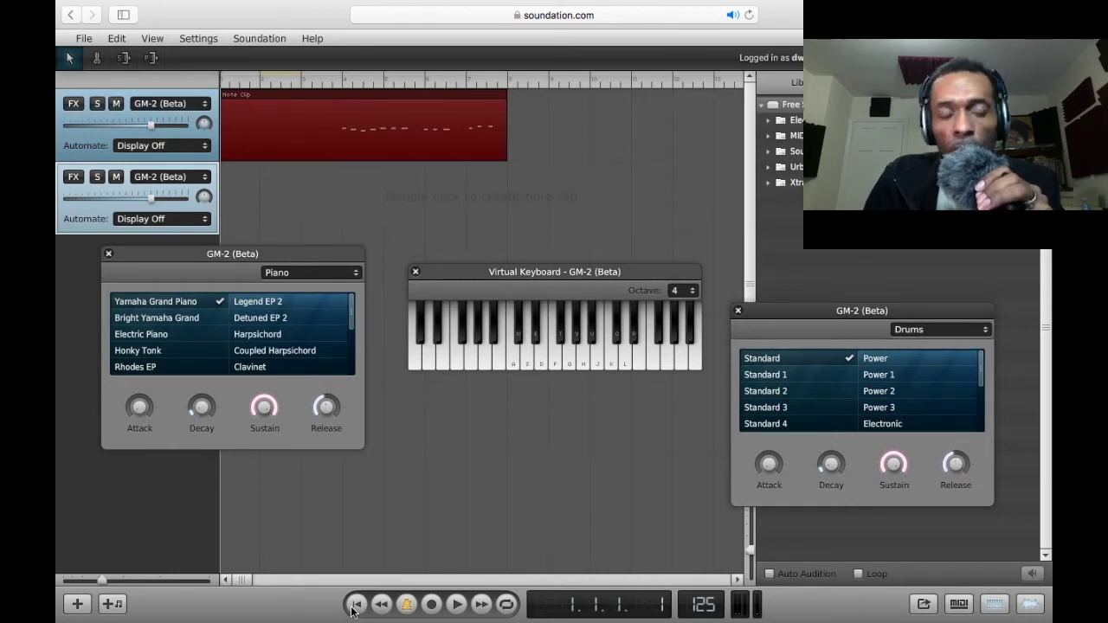
{"action": "left_click", "coordinate": [328, 83]}
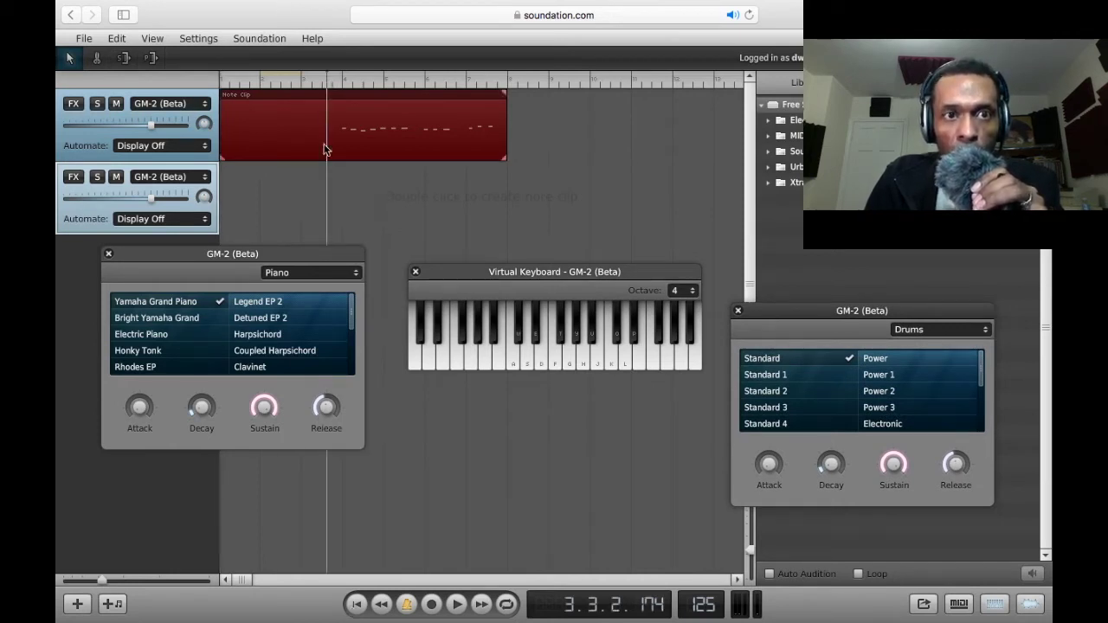
{"action": "left_click", "coordinate": [357, 605]}
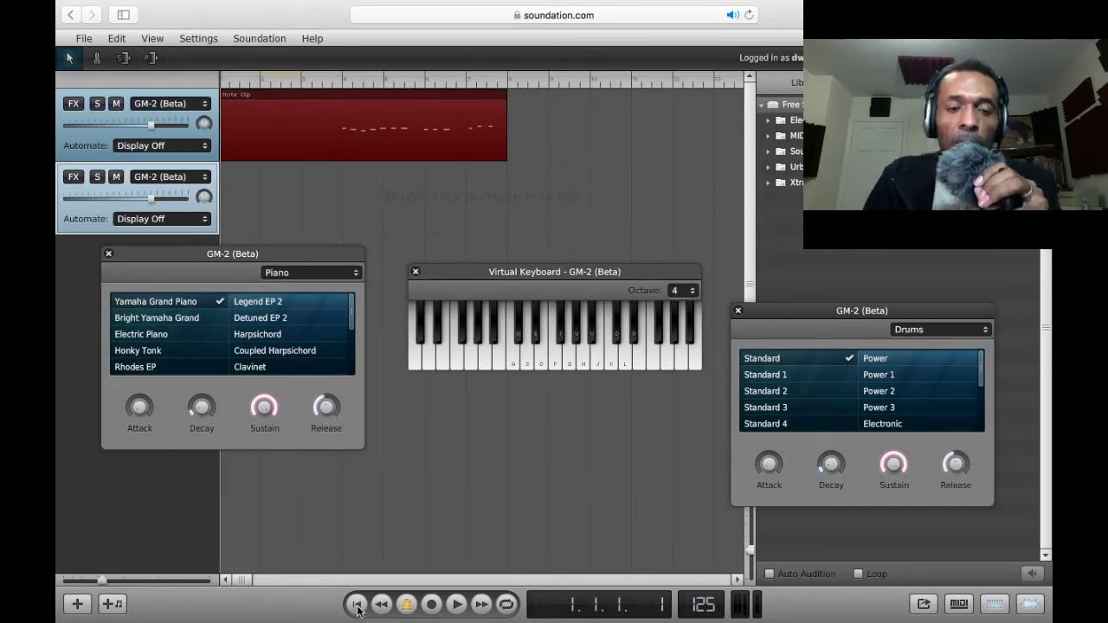
Record a drum beat as a note clip on the second channel alongside the piano melody, and stop after the melody ends
{"action": "left_click", "coordinate": [433, 612]}
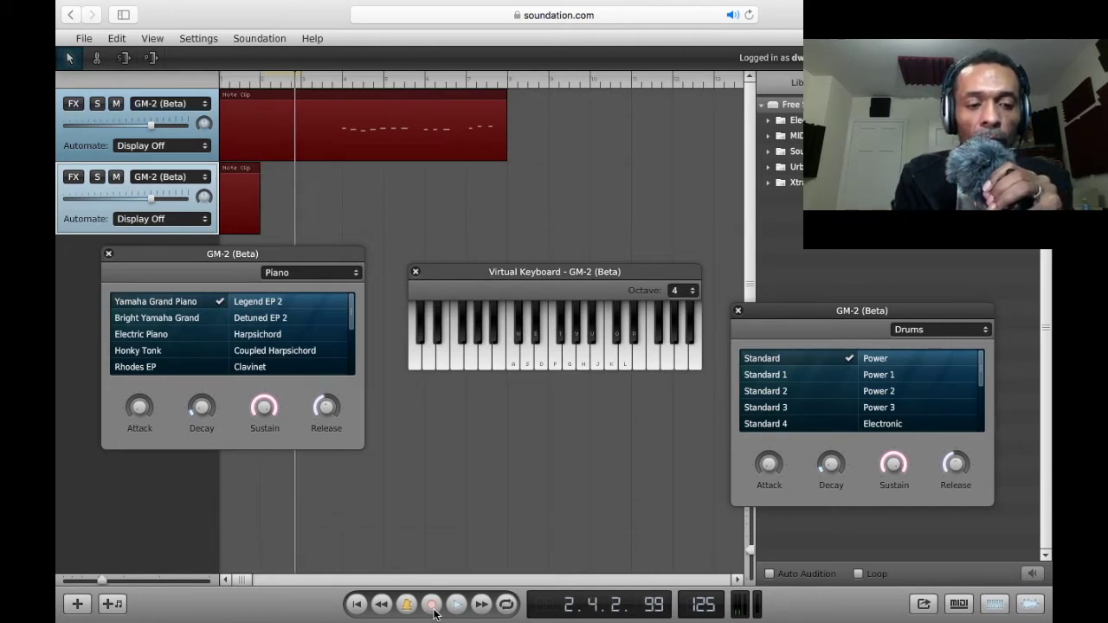
{"action": "key", "text": "d"}
{"action": "key", "text": "d"}
{"action": "key", "text": "d"}
{"action": "key", "text": "d"}
{"action": "key", "text": "d"}
{"action": "key", "text": "d"}
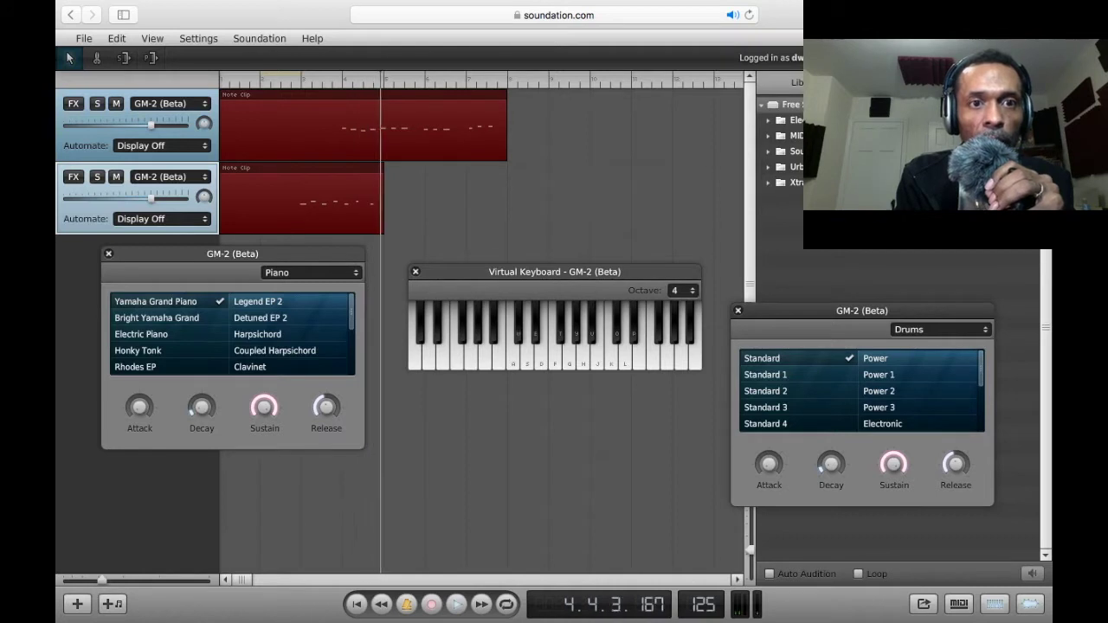
{"action": "key", "text": "d"}
{"action": "key", "text": "d"}
{"action": "key", "text": "d"}
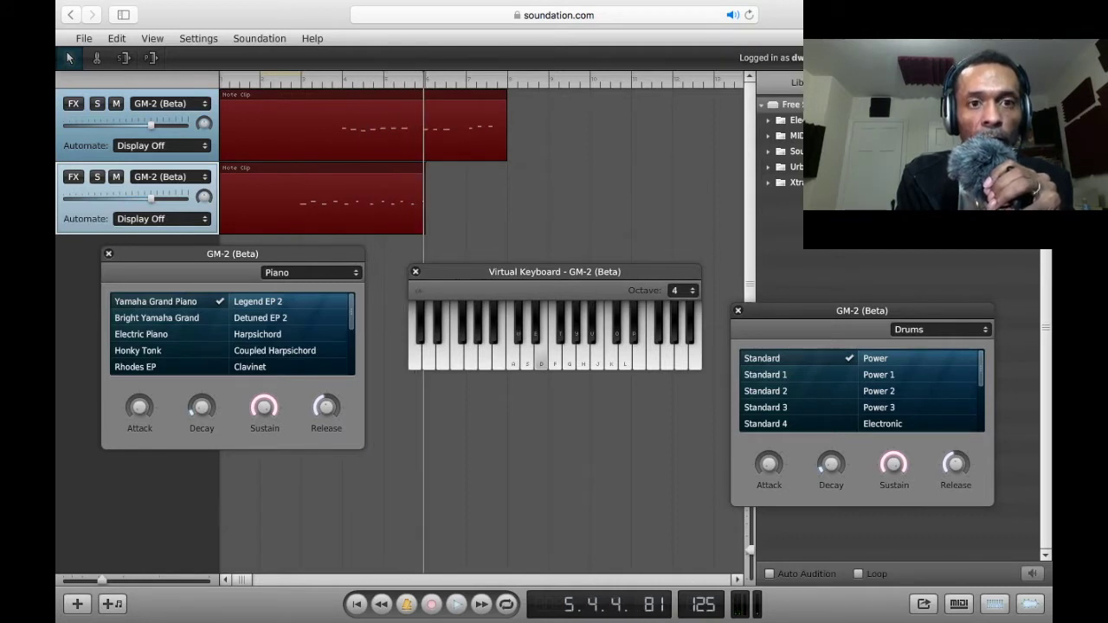
{"action": "key", "text": "d"}
{"action": "key", "text": "d"}
{"action": "key", "text": "d"}
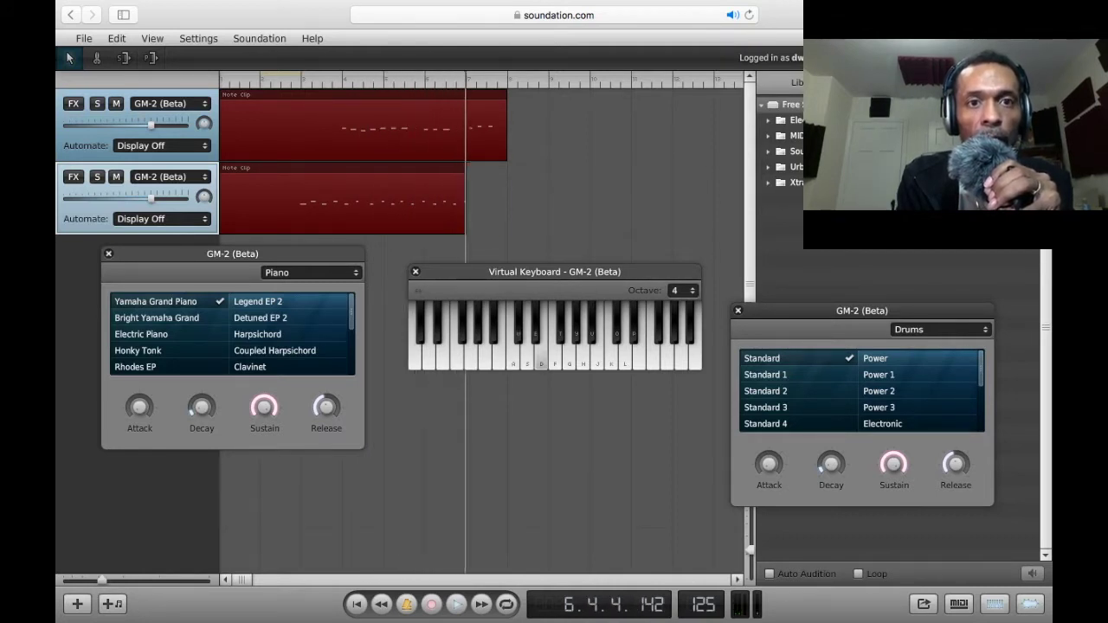
{"action": "key", "text": "d"}
{"action": "key", "text": "d"}
{"action": "key", "text": "d"}
{"action": "left_click", "coordinate": [432, 605]}
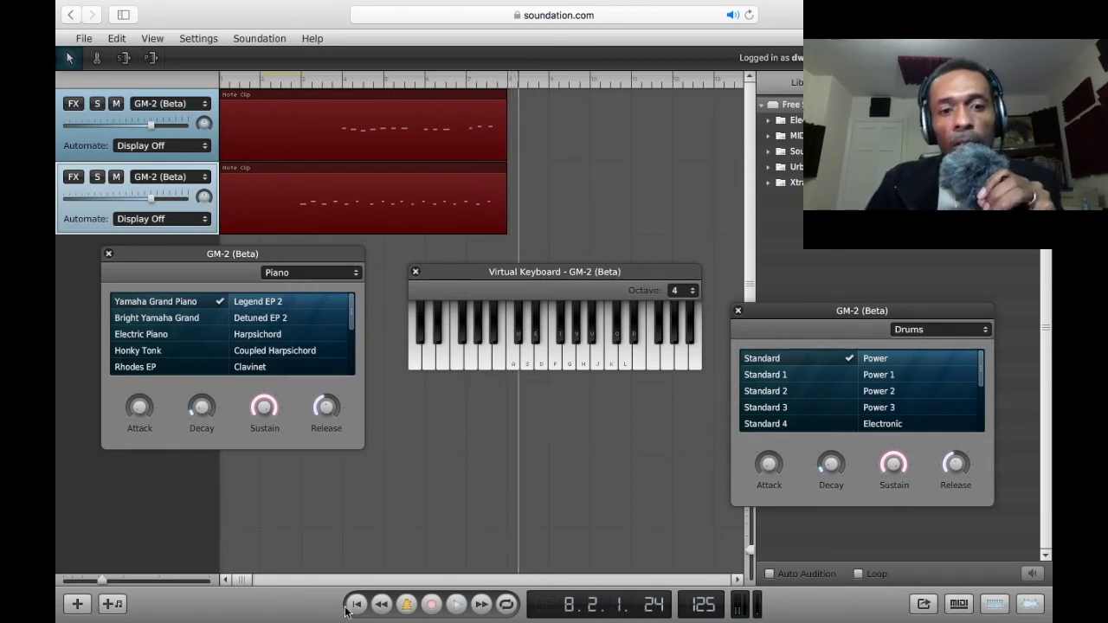
{"action": "left_click", "coordinate": [456, 606]}
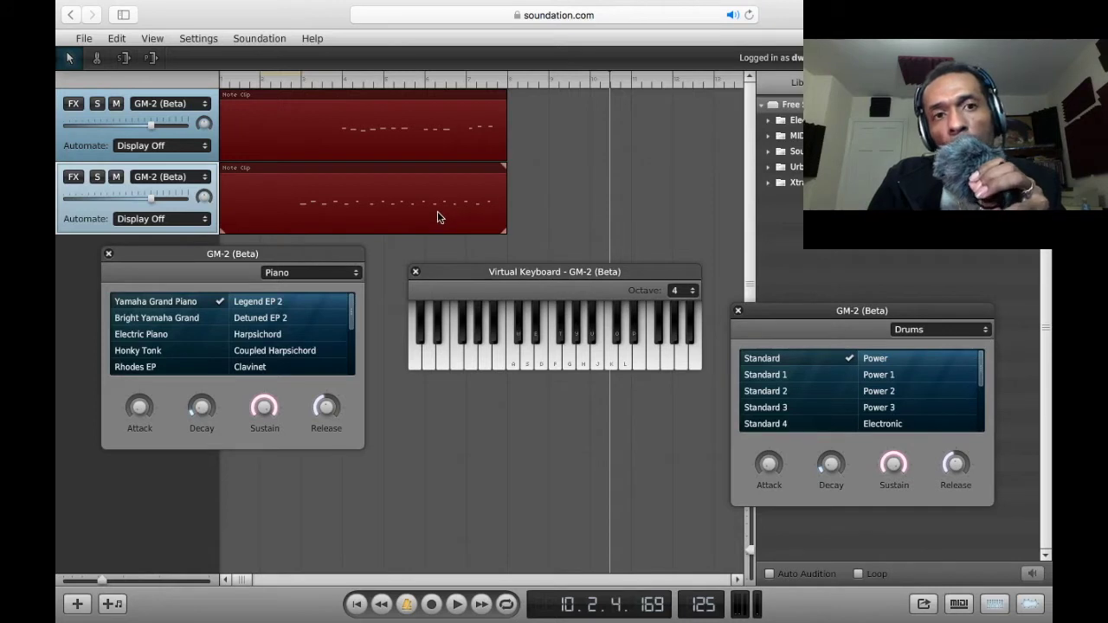
{"action": "left_click", "coordinate": [352, 128]}
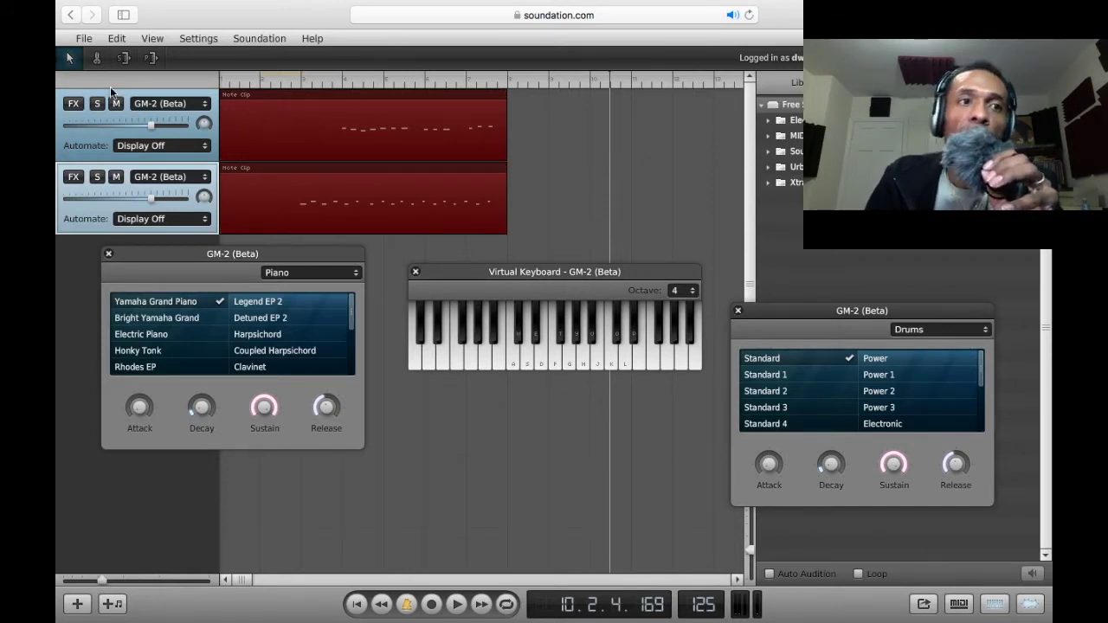
Save the song as a new file named with the creator's surname followed by 318d
{"action": "left_click", "coordinate": [84, 39]}
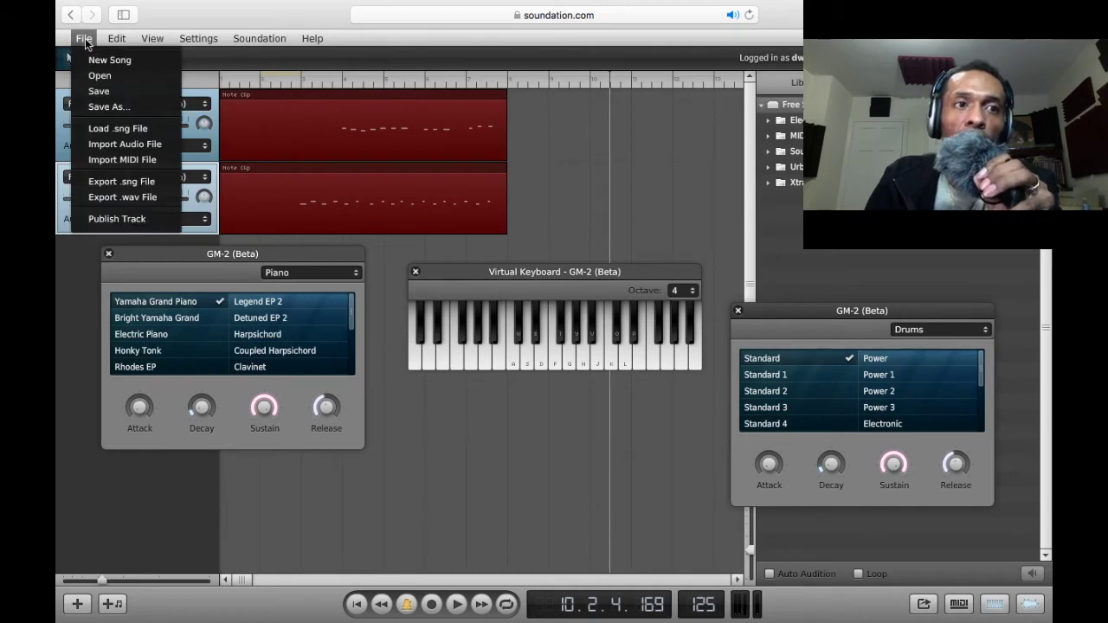
{"action": "left_click", "coordinate": [102, 108]}
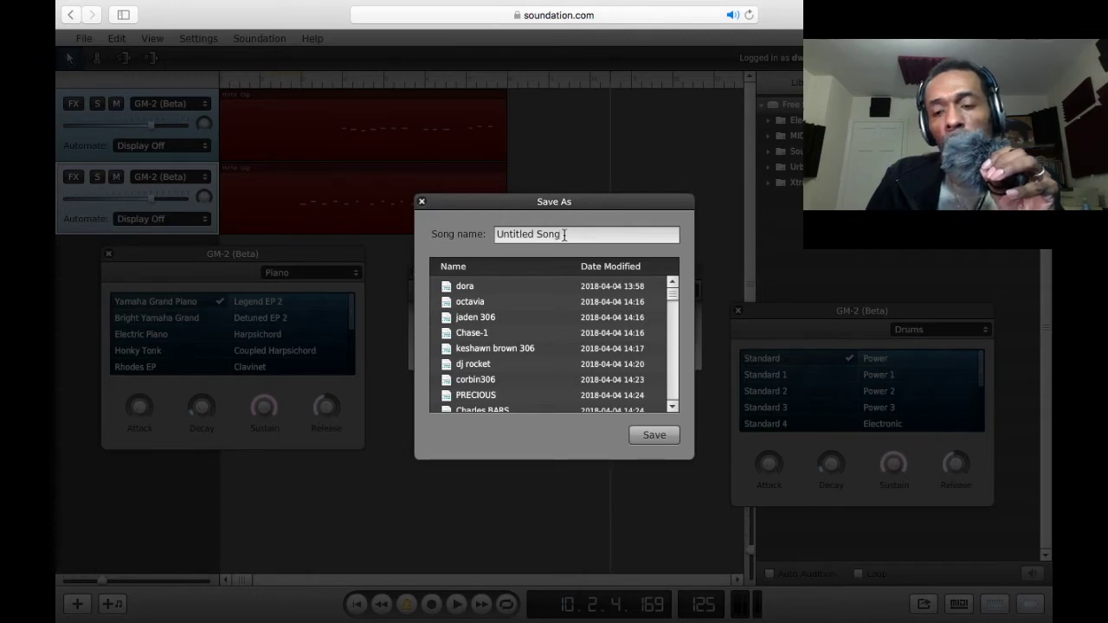
{"action": "key", "text": "BackSpace"}
{"action": "key", "text": "BackSpace"}
{"action": "key", "text": "BackSpace"}
{"action": "key", "text": "BackSpace"}
{"action": "key", "text": "BackSpace"}
{"action": "key", "text": "BackSpace"}
{"action": "key", "text": "BackSpace"}
{"action": "key", "text": "BackSpace"}
{"action": "key", "text": "BackSpace"}
{"action": "key", "text": "BackSpace"}
{"action": "key", "text": "BackSpace"}
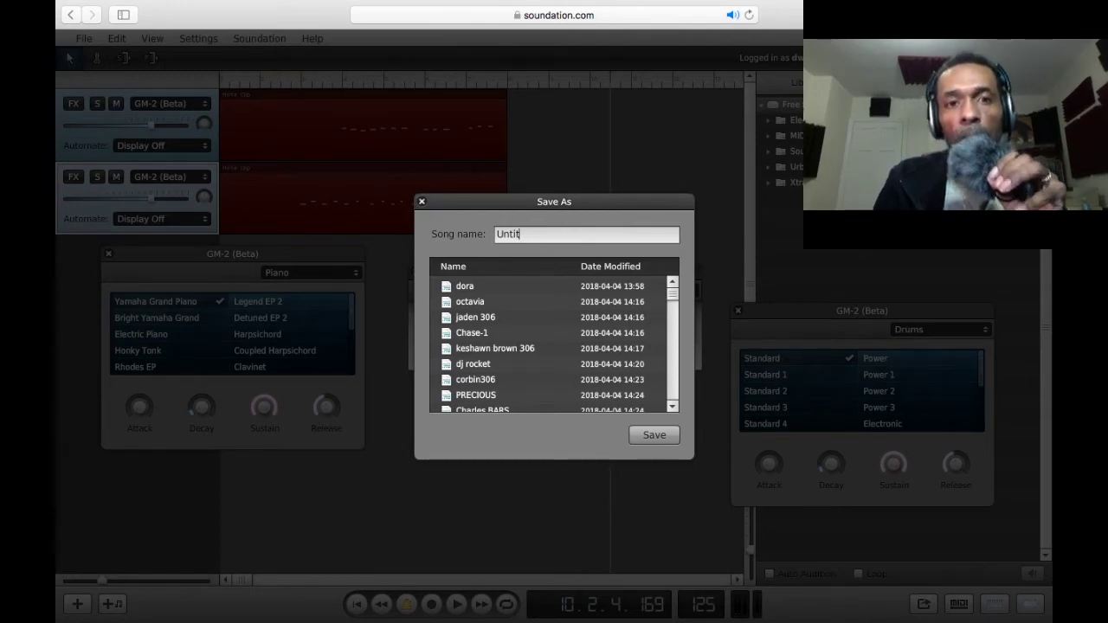
{"action": "key", "text": "BackSpace"}
{"action": "key", "text": "BackSpace"}
{"action": "type", "text": "D"}
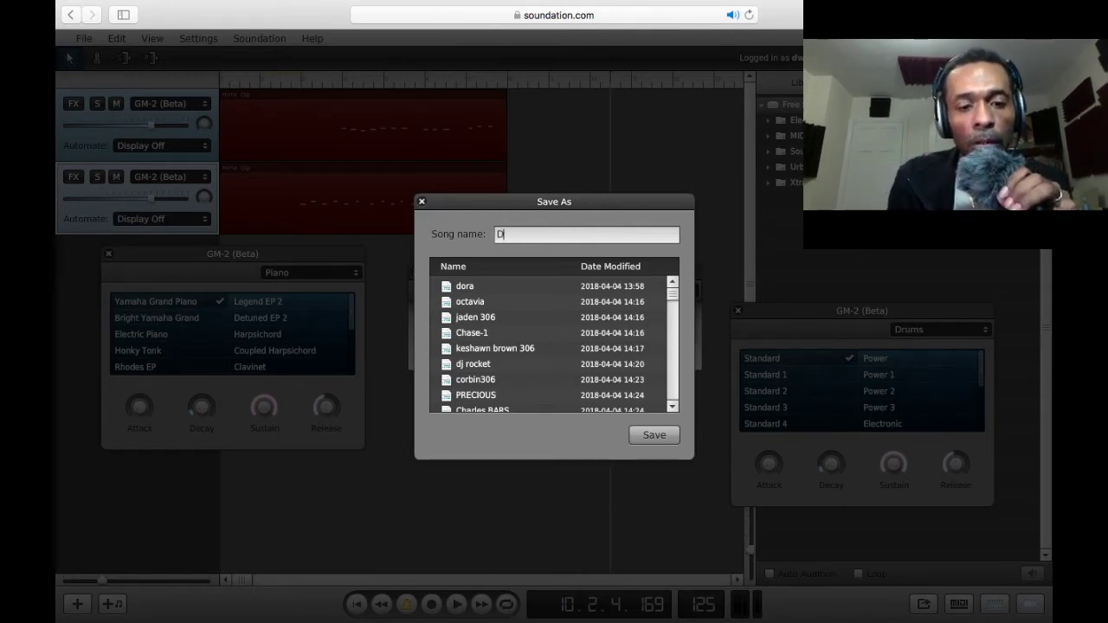
{"action": "type", "text": "ixon"}
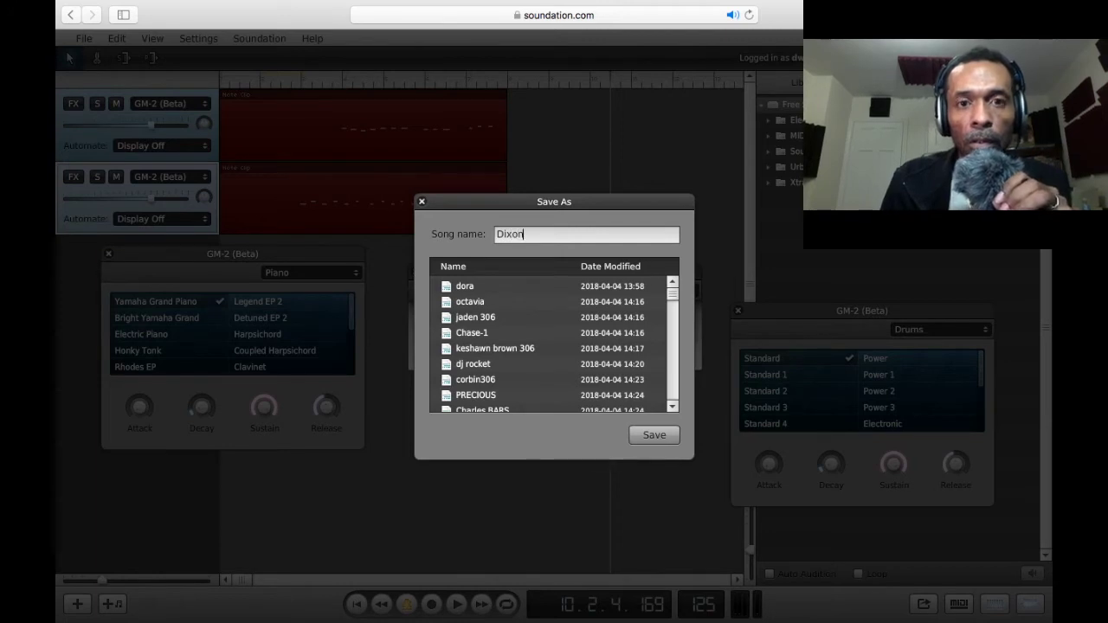
{"action": "type", "text": " 3"}
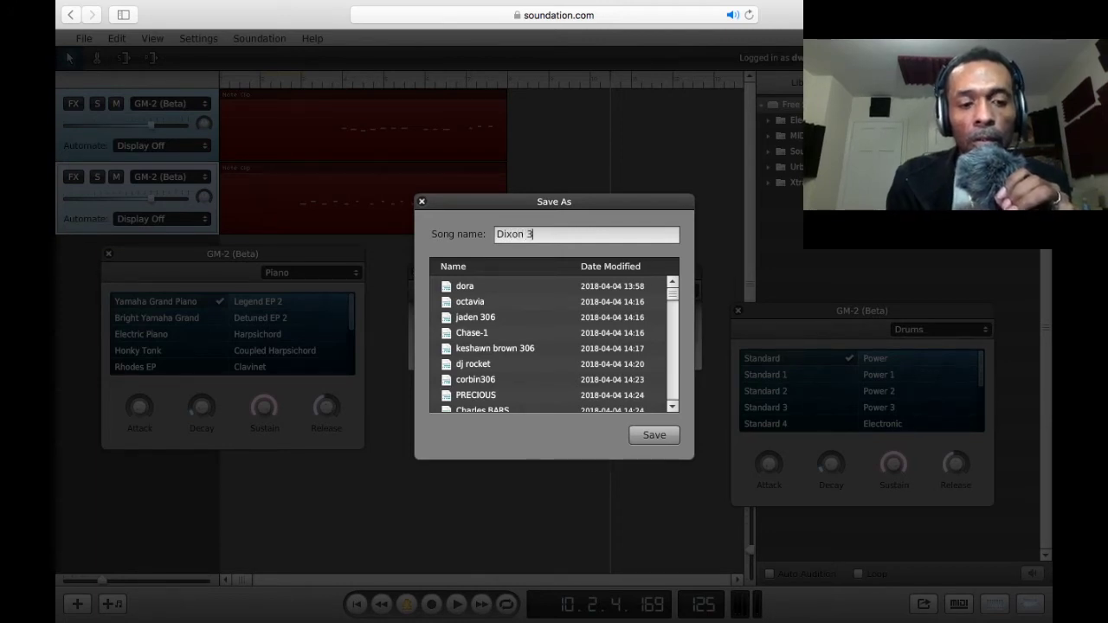
{"action": "type", "text": "180"}
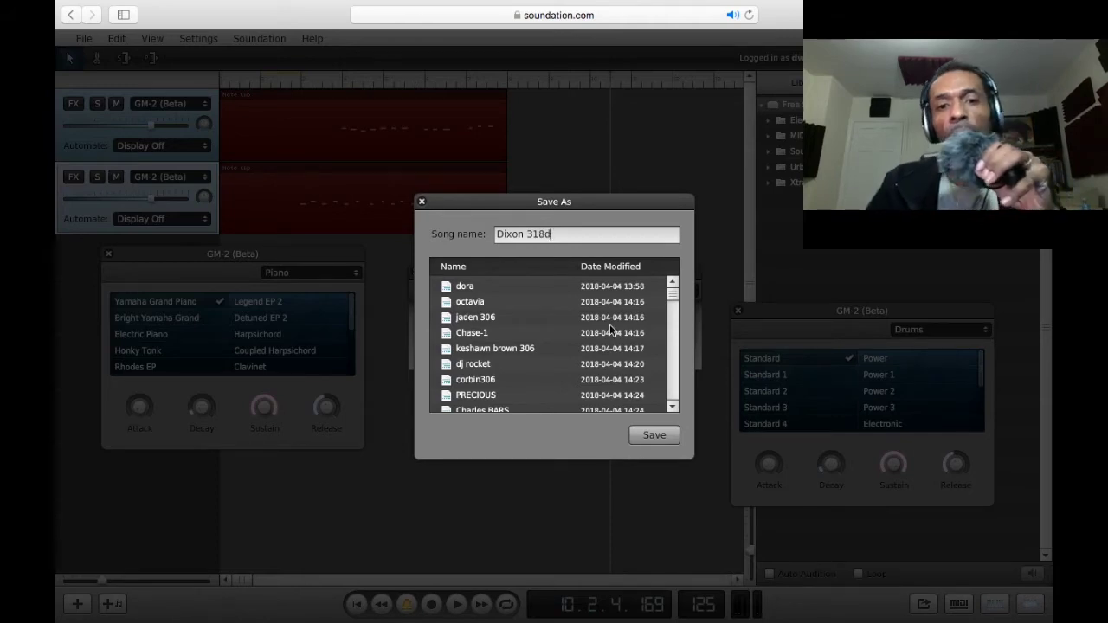
{"action": "left_click", "coordinate": [654, 435]}
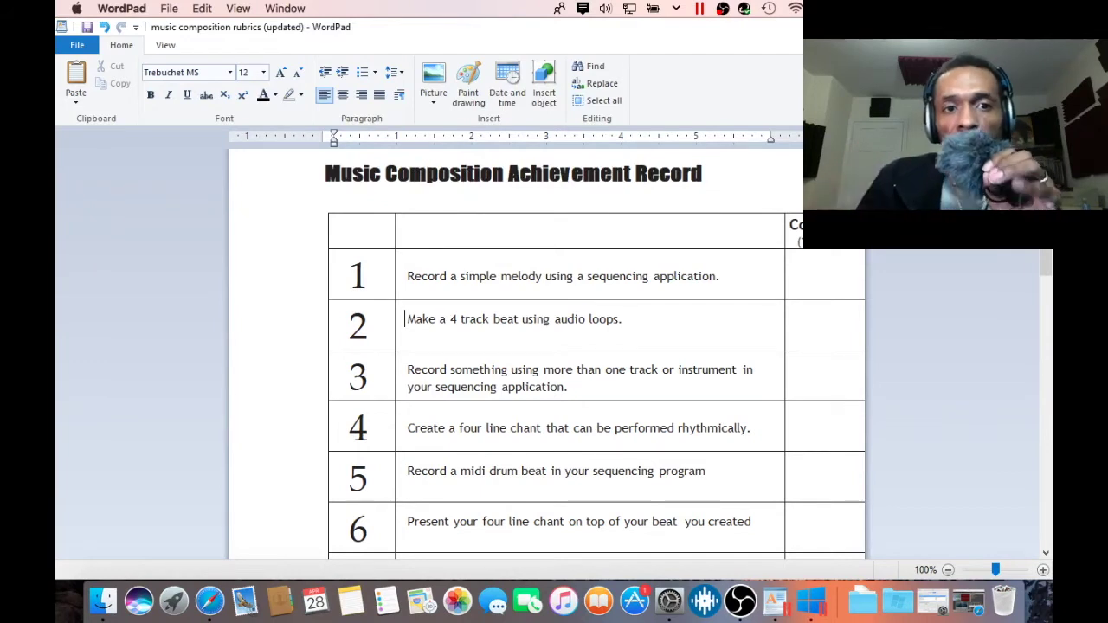
Switch to the WordPad achievement record and enter a 48-point X in the completion cell of item 1, the simple melody
{"action": "left_click", "coordinate": [809, 265]}
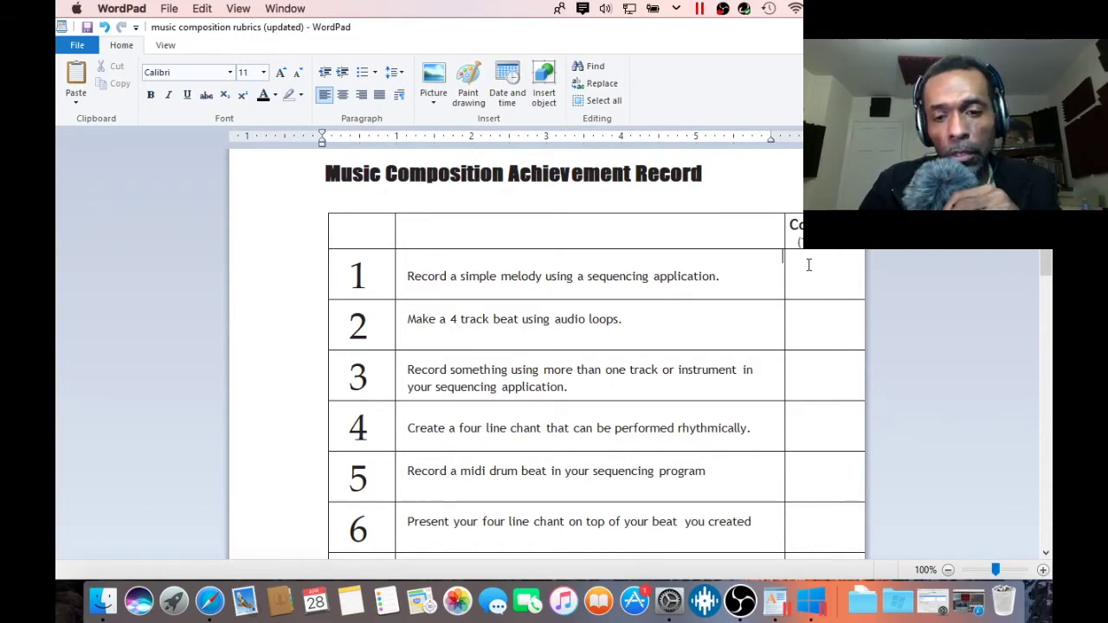
{"action": "right_click", "coordinate": [809, 265]}
{"action": "key", "text": "Escape"}
{"action": "type", "text": "X"}
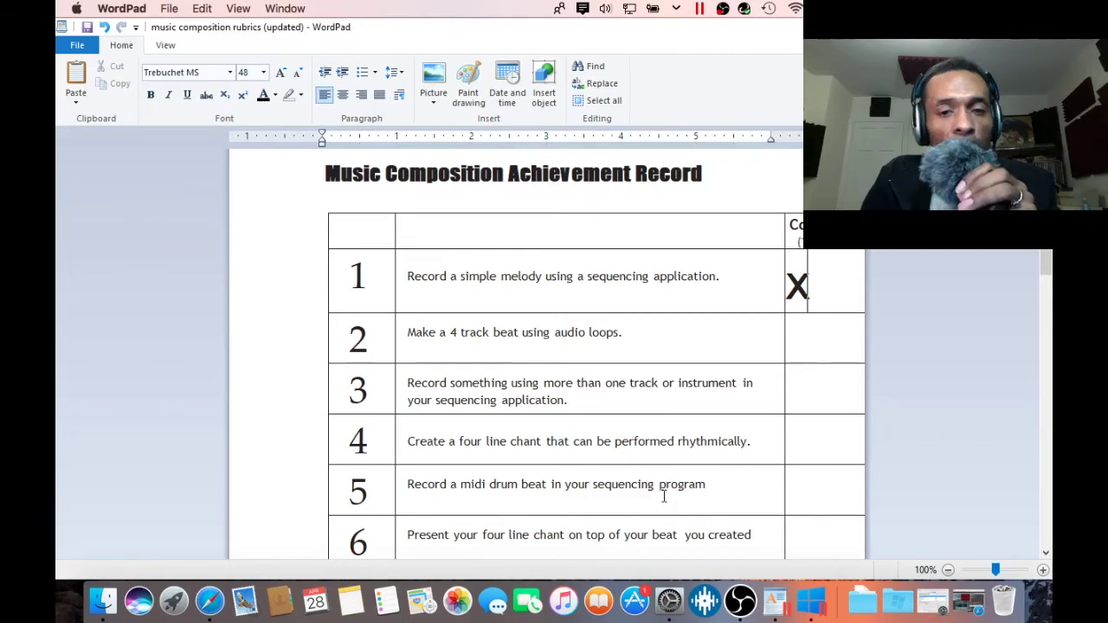
Enter a 48-point X in the completion cell of item 5, the MIDI drum beat
{"action": "left_click", "coordinate": [795, 491]}
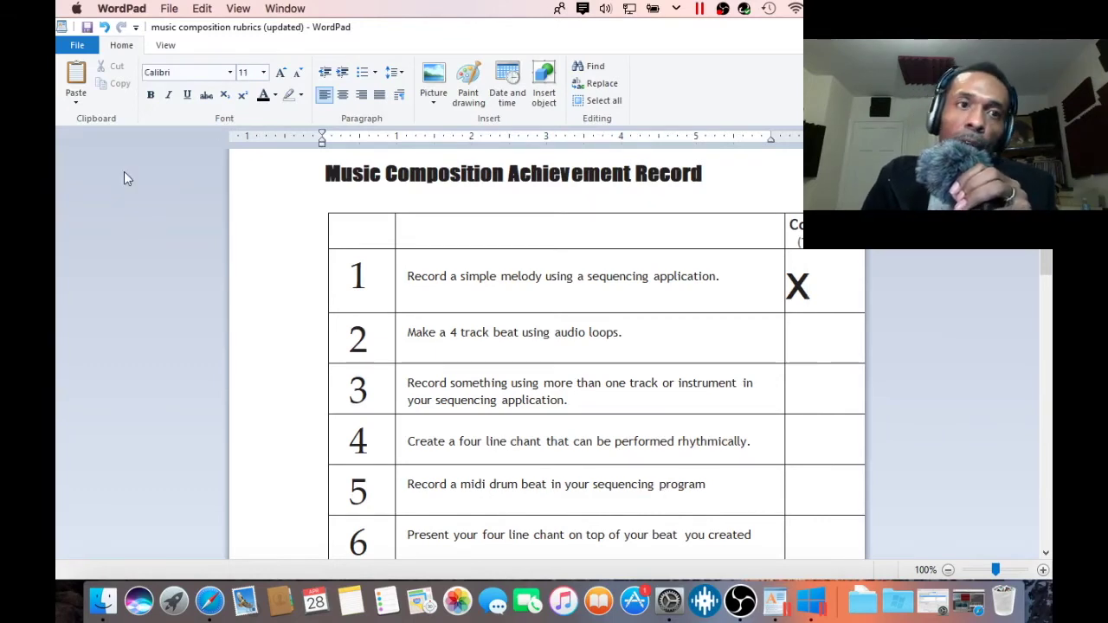
{"action": "left_click", "coordinate": [264, 72]}
{"action": "left_click", "coordinate": [243, 283]}
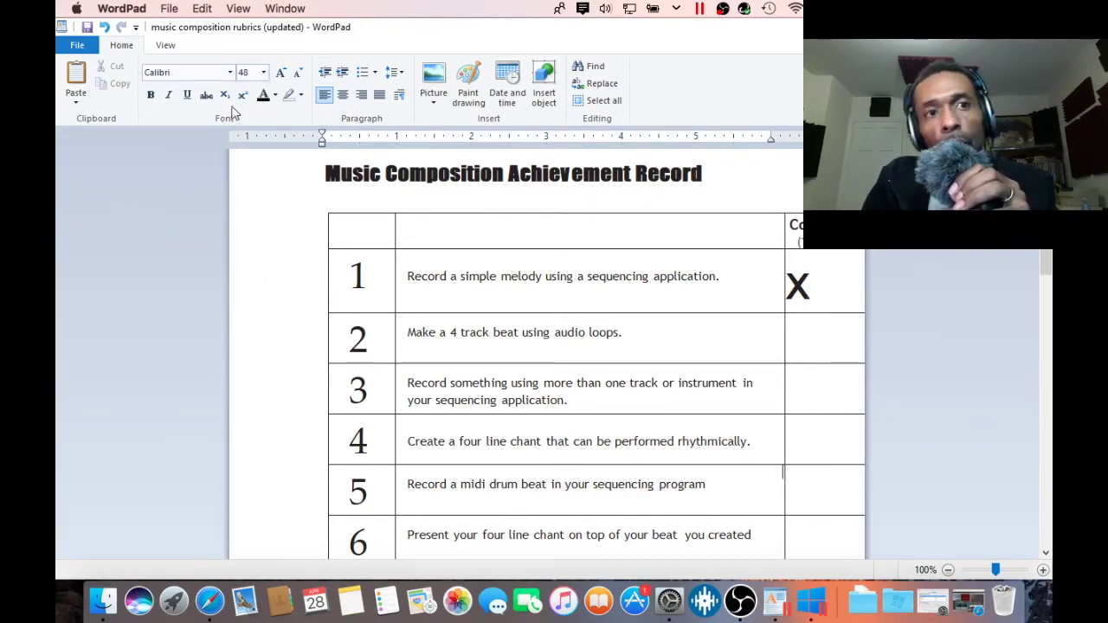
{"action": "type", "text": "X"}
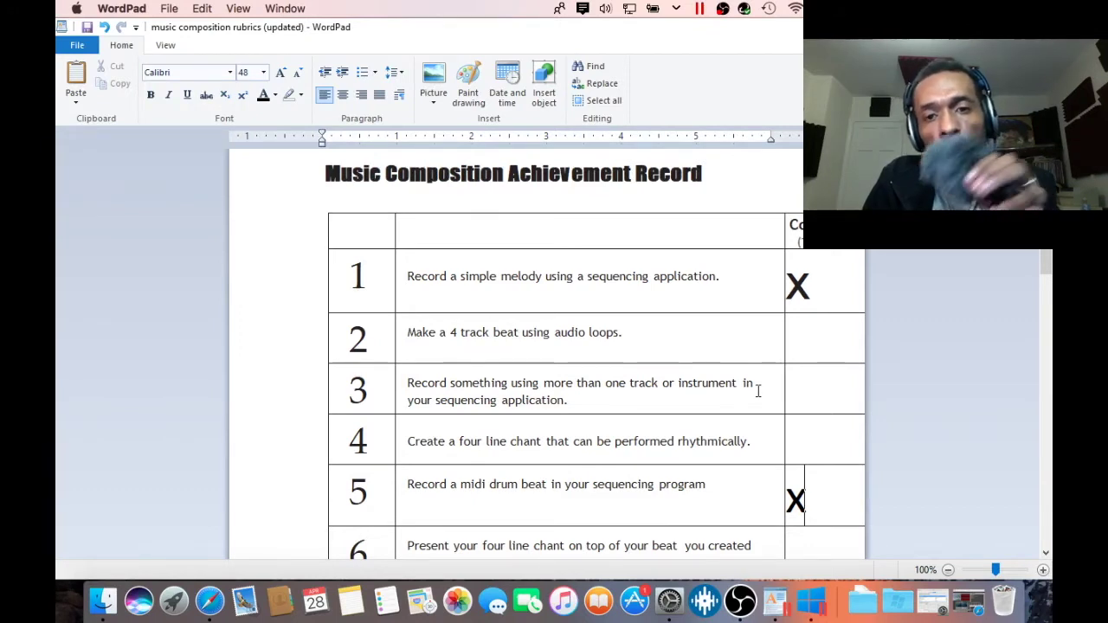
Enter a 48-point X in the completion cell of item 3, recording with more than one track or instrument
{"action": "left_click", "coordinate": [796, 386]}
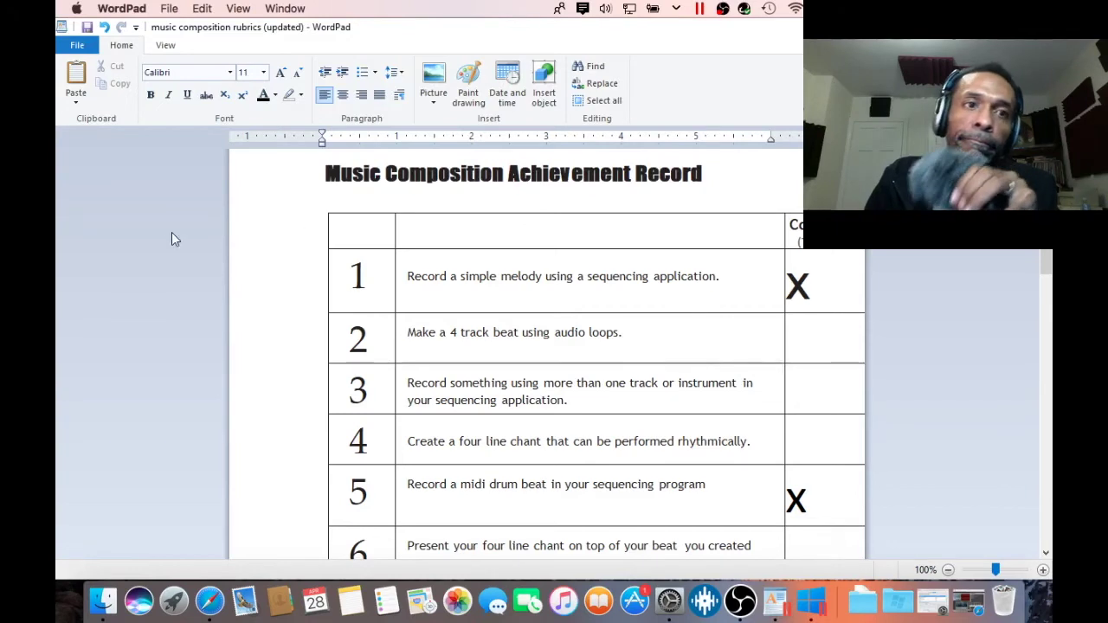
{"action": "left_click", "coordinate": [264, 76]}
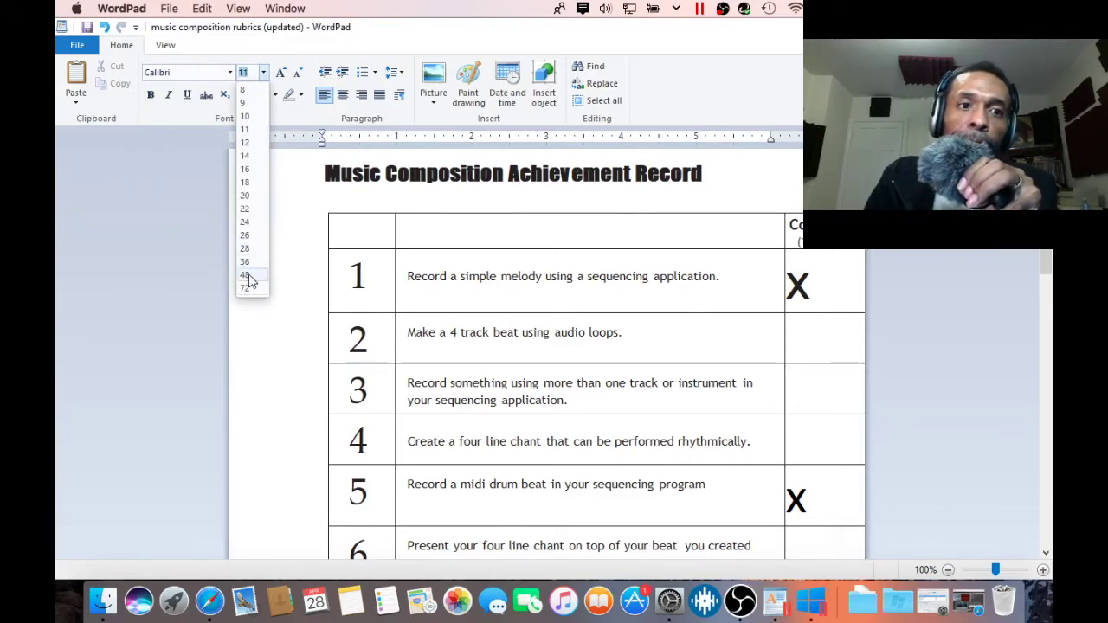
{"action": "left_click", "coordinate": [248, 282]}
{"action": "type", "text": "X"}
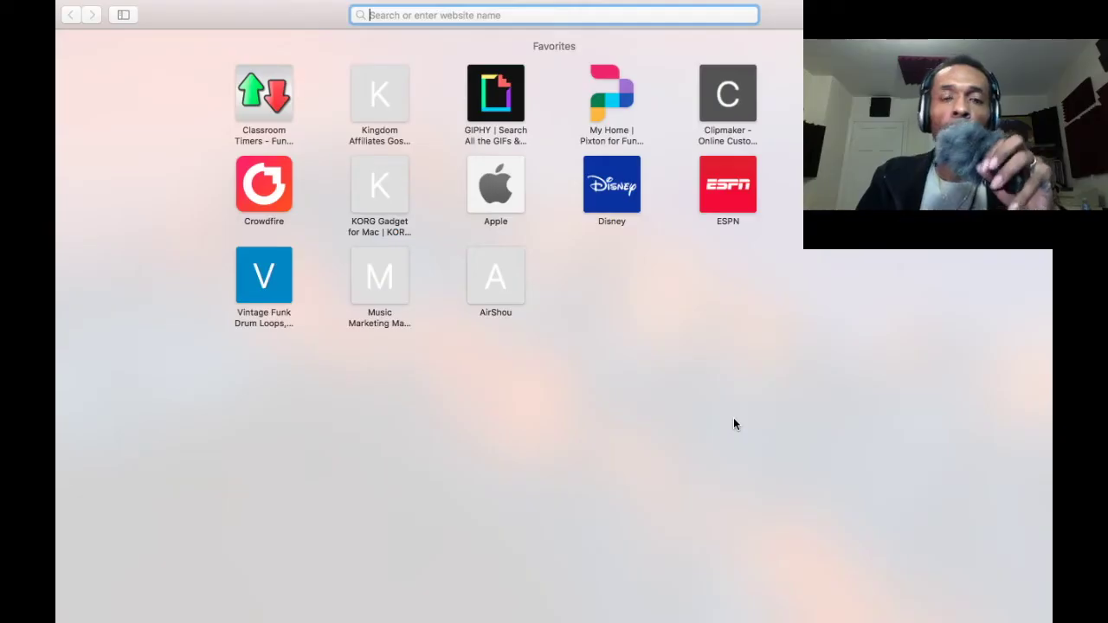
{"action": "type", "text": "www."}
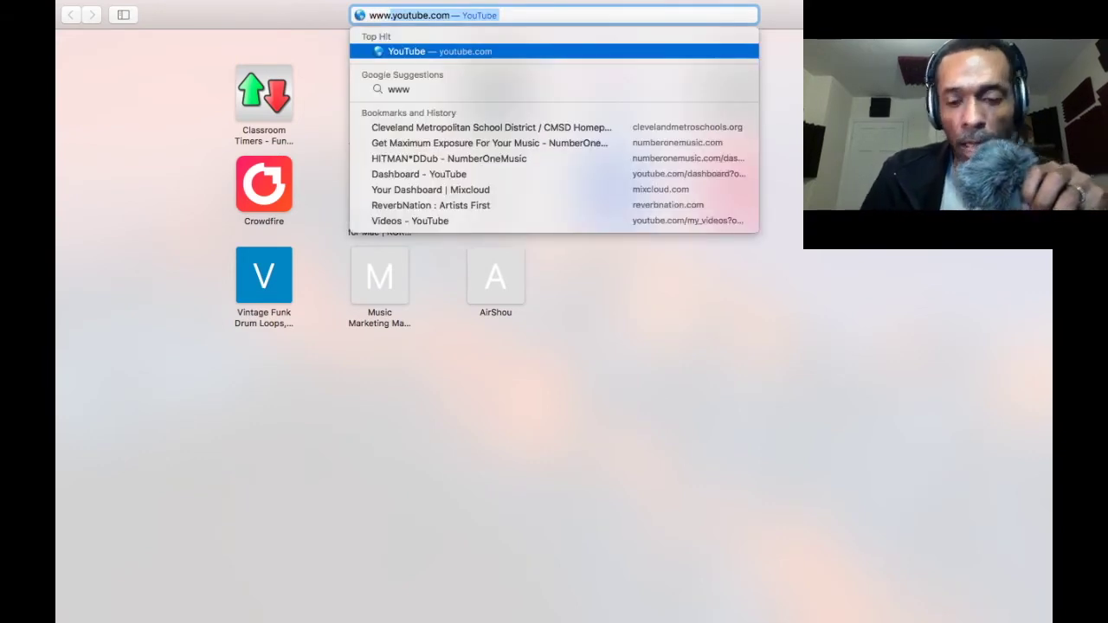
{"action": "type", "text": "soun"}
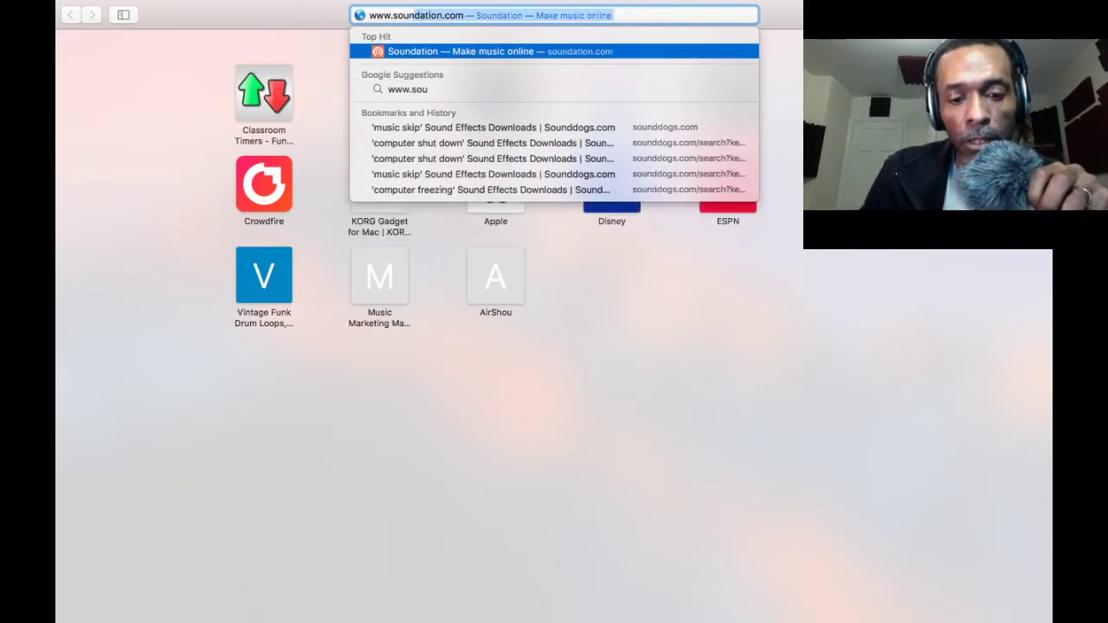
{"action": "type", "text": "d"}
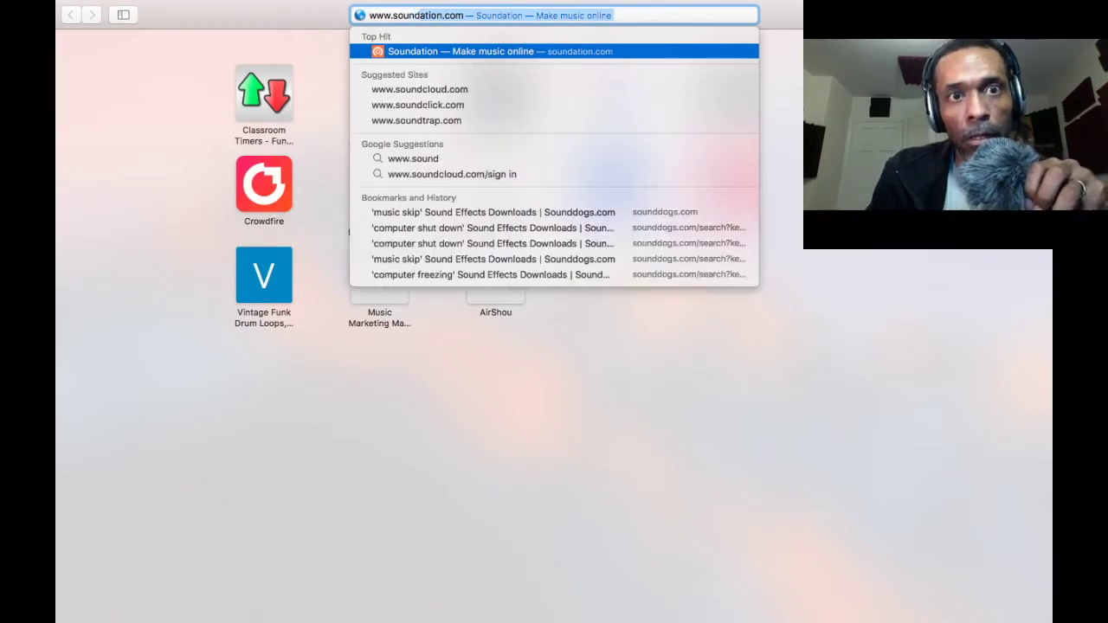
{"action": "key", "text": "Return"}
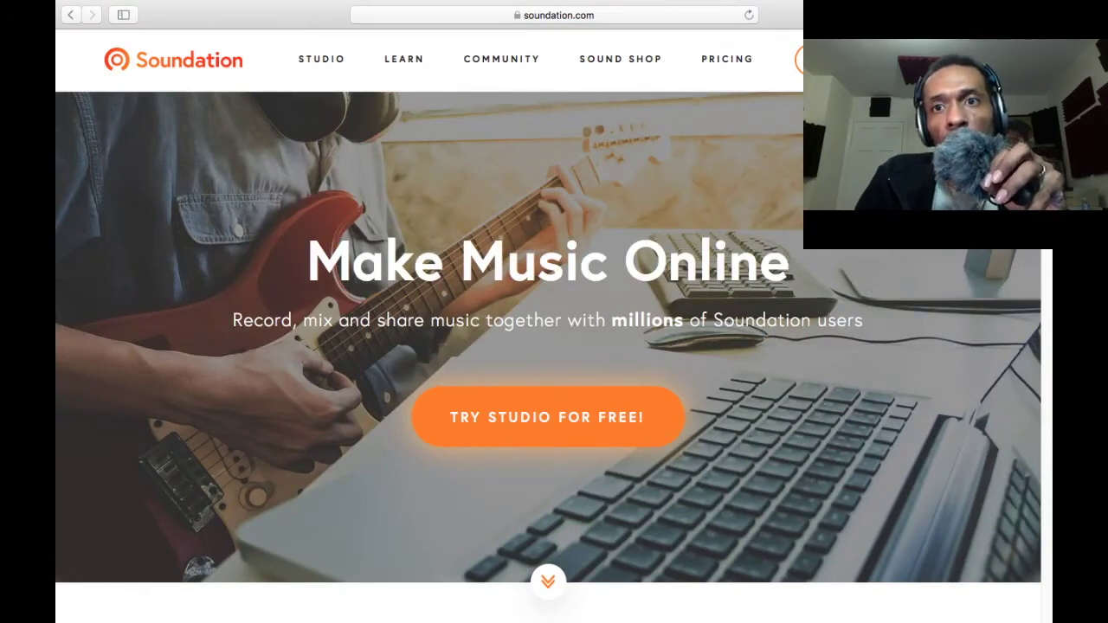
Log in to the Soundation account and open the Studio
{"action": "left_click", "coordinate": [849, 59]}
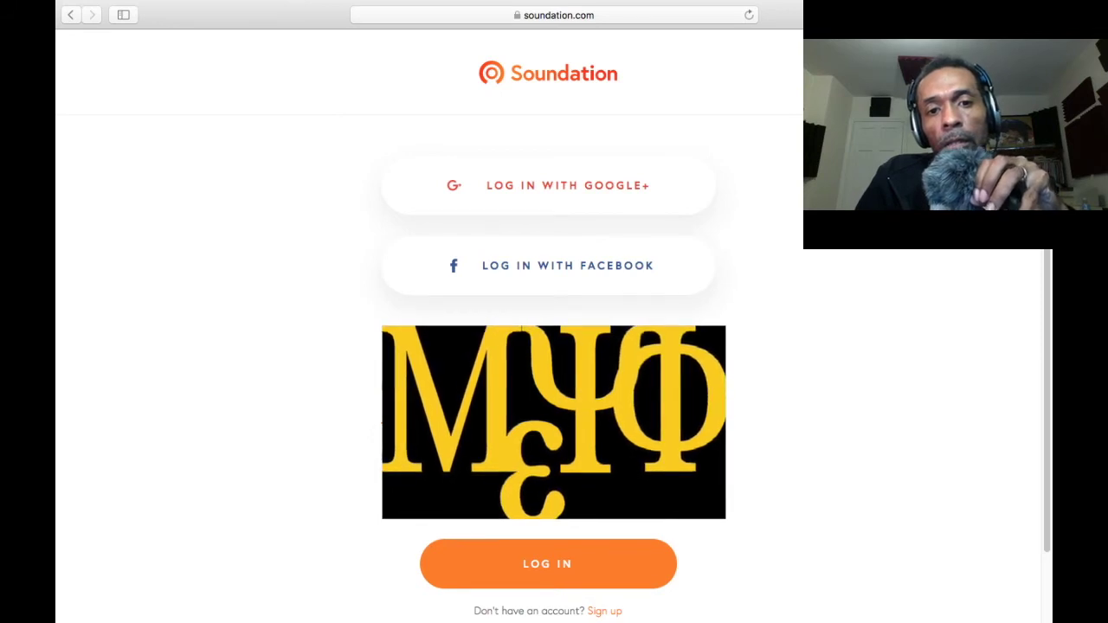
{"action": "left_click", "coordinate": [535, 567]}
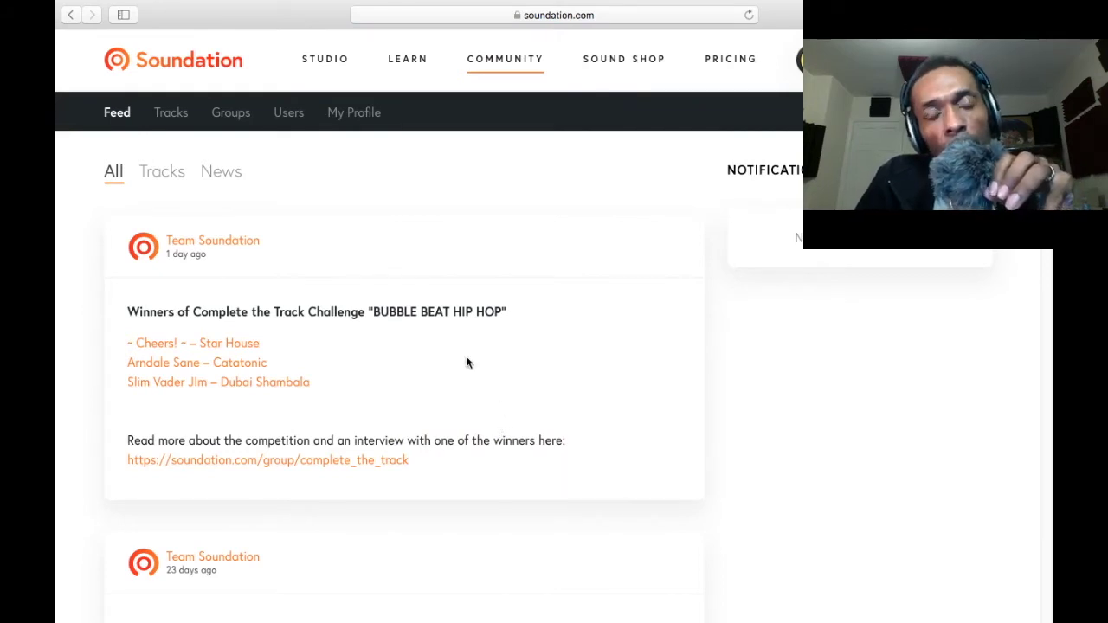
{"action": "left_click", "coordinate": [329, 65]}
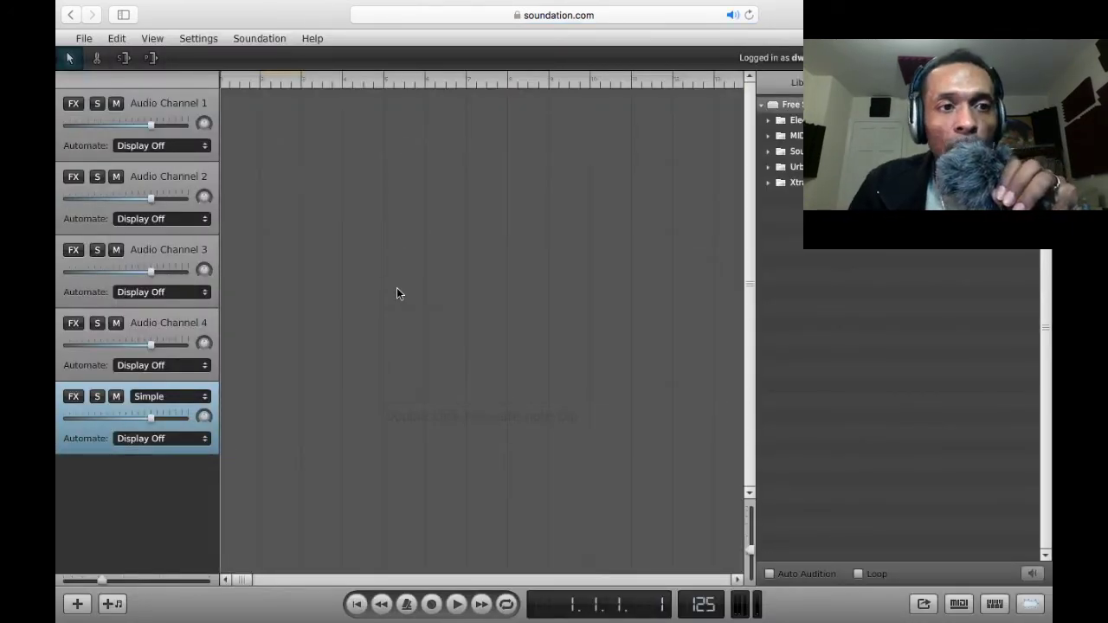
Start a new empty song and add one audio channel to it, leaving that channel selected
{"action": "left_click", "coordinate": [84, 39]}
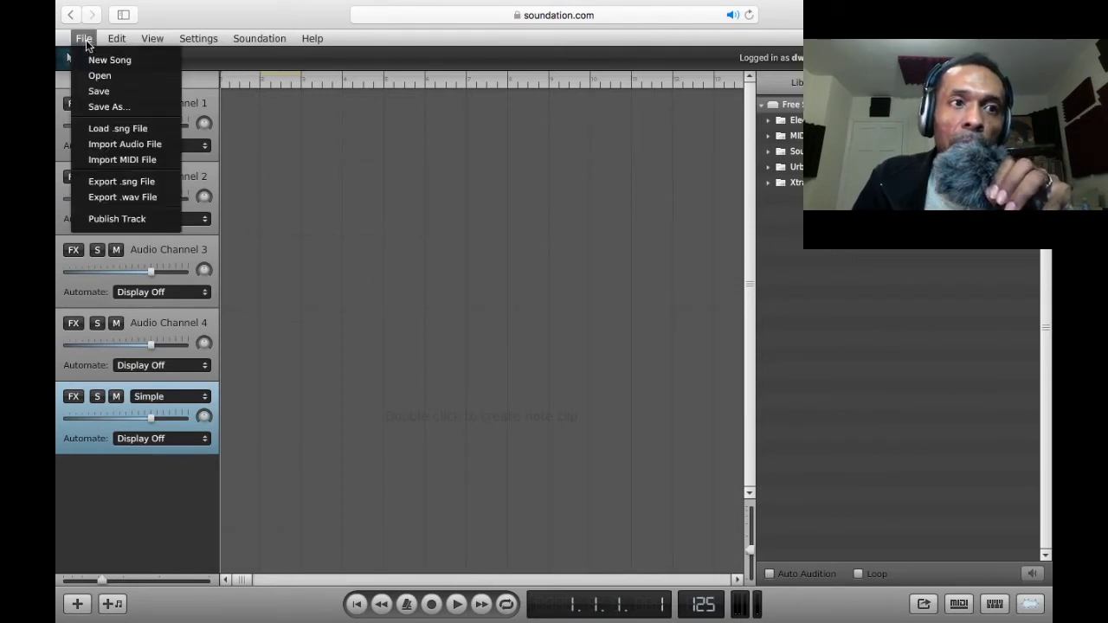
{"action": "left_click", "coordinate": [96, 61]}
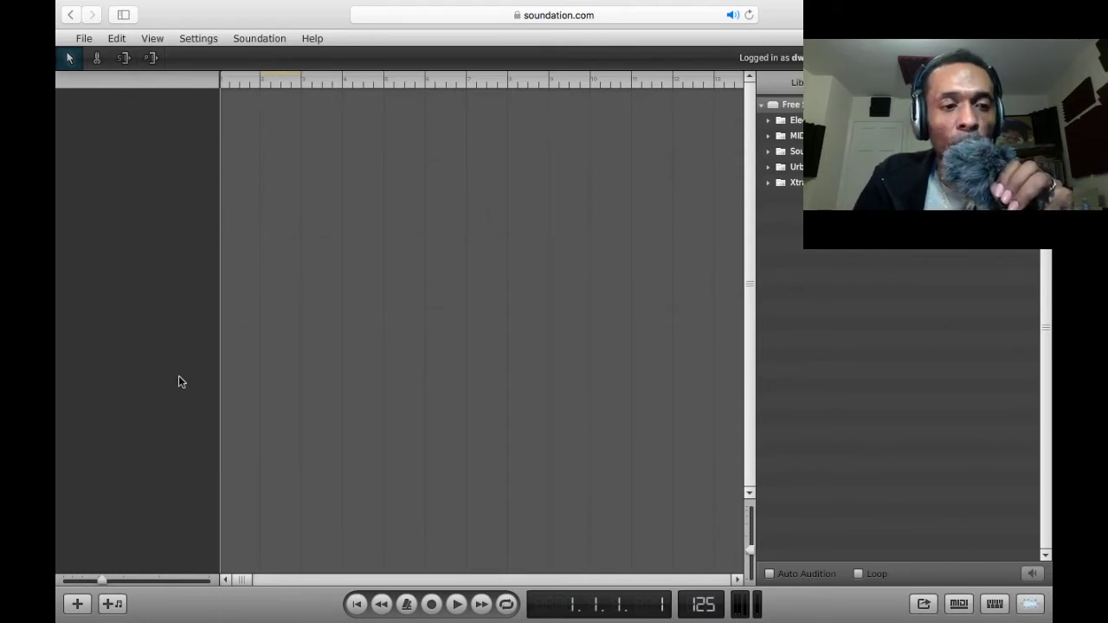
{"action": "left_click", "coordinate": [76, 606]}
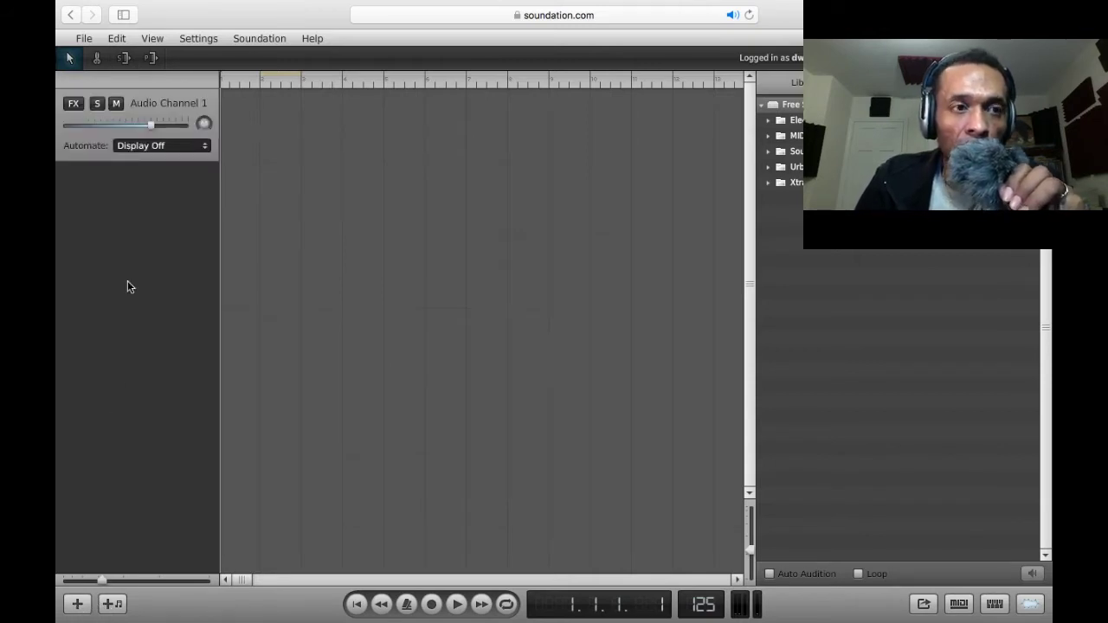
{"action": "left_click", "coordinate": [144, 118]}
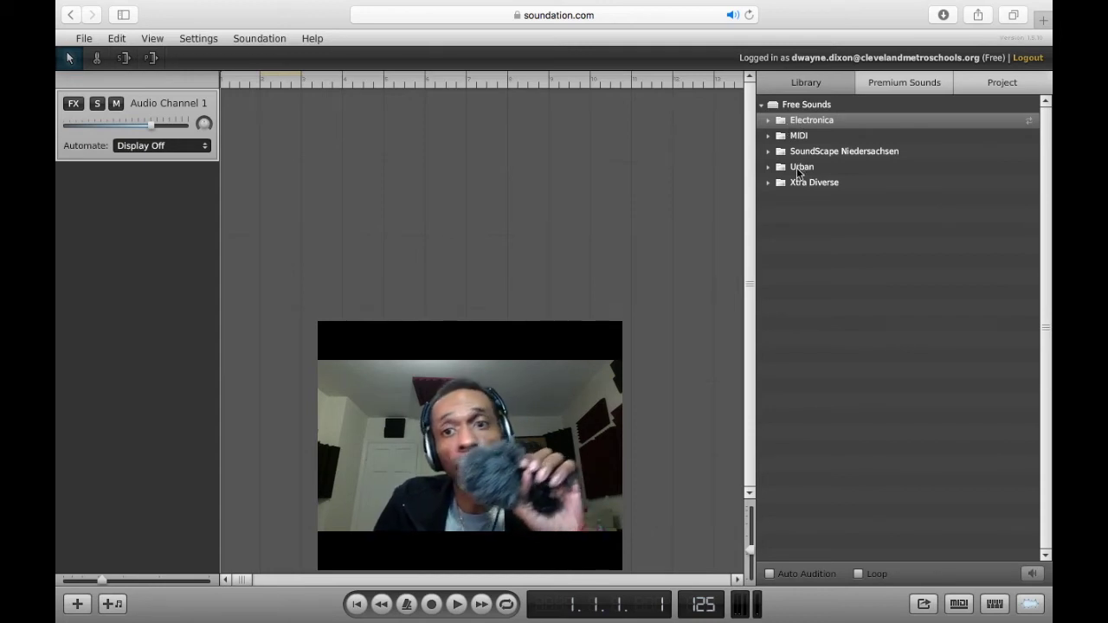
Look into the Electronica and Urban folders of the Free Sounds library and list the loops in Electronica's 130 folder
{"action": "left_click", "coordinate": [768, 121]}
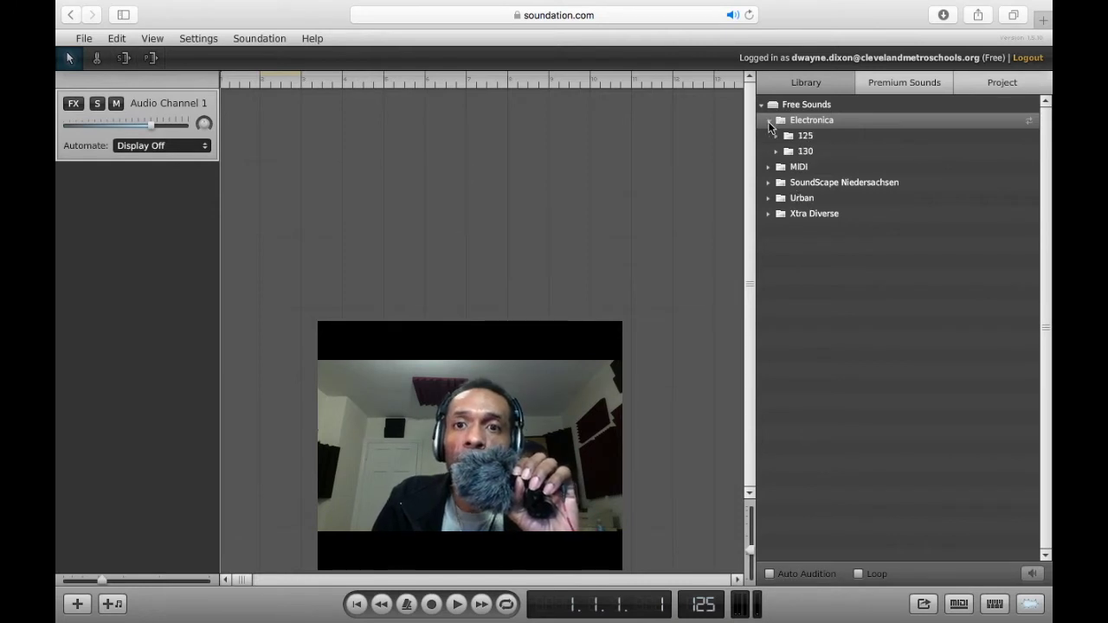
{"action": "left_click", "coordinate": [769, 200]}
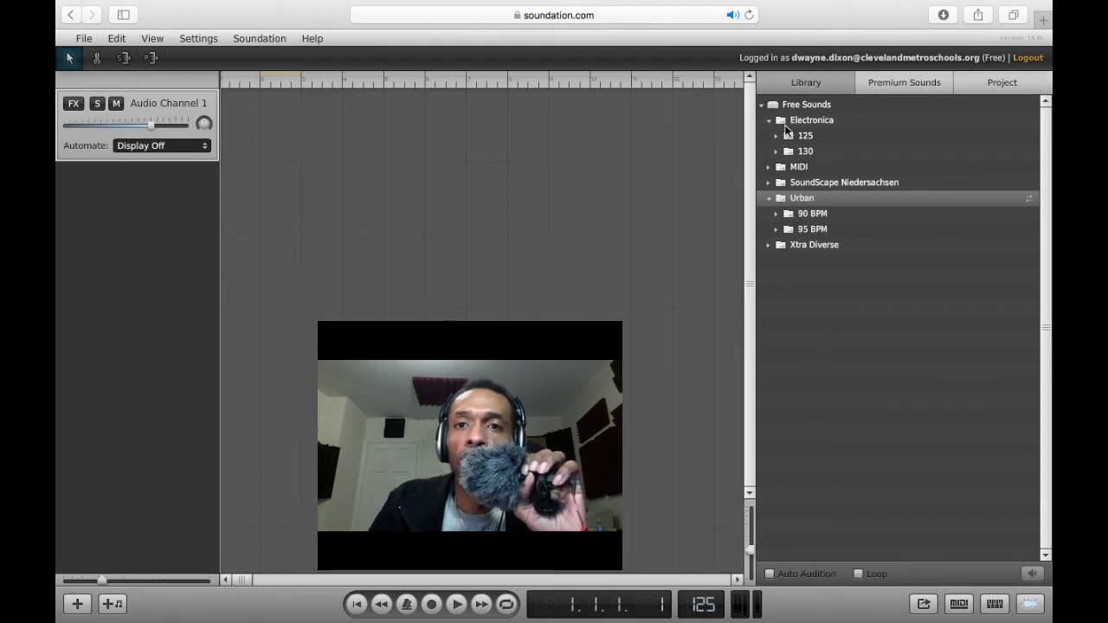
{"action": "left_click", "coordinate": [770, 200]}
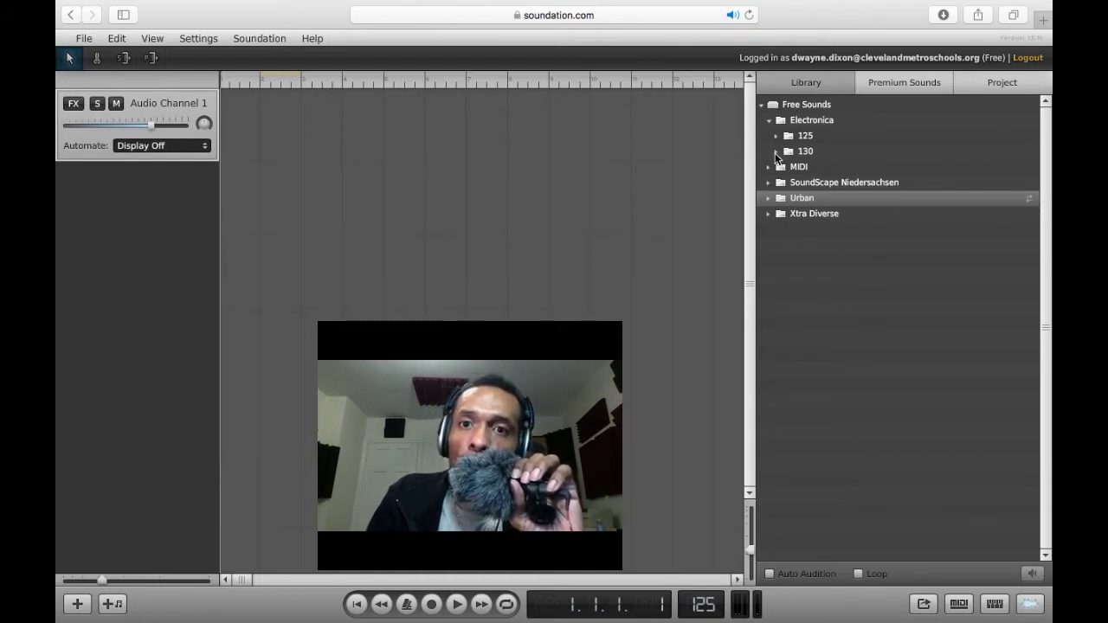
{"action": "left_click", "coordinate": [777, 152]}
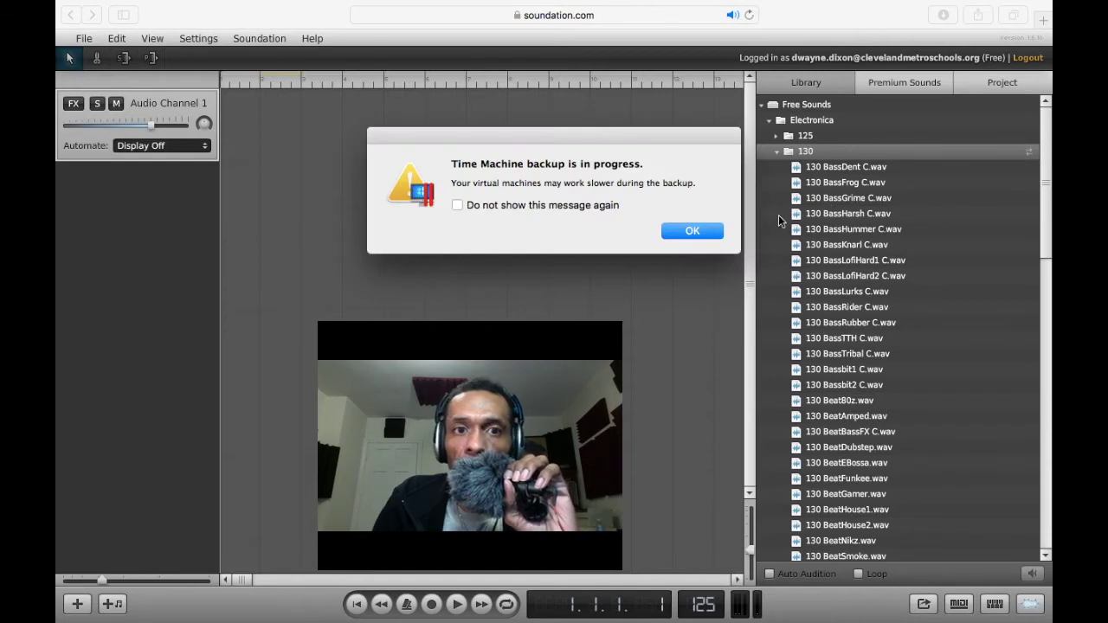
{"action": "left_click", "coordinate": [705, 232]}
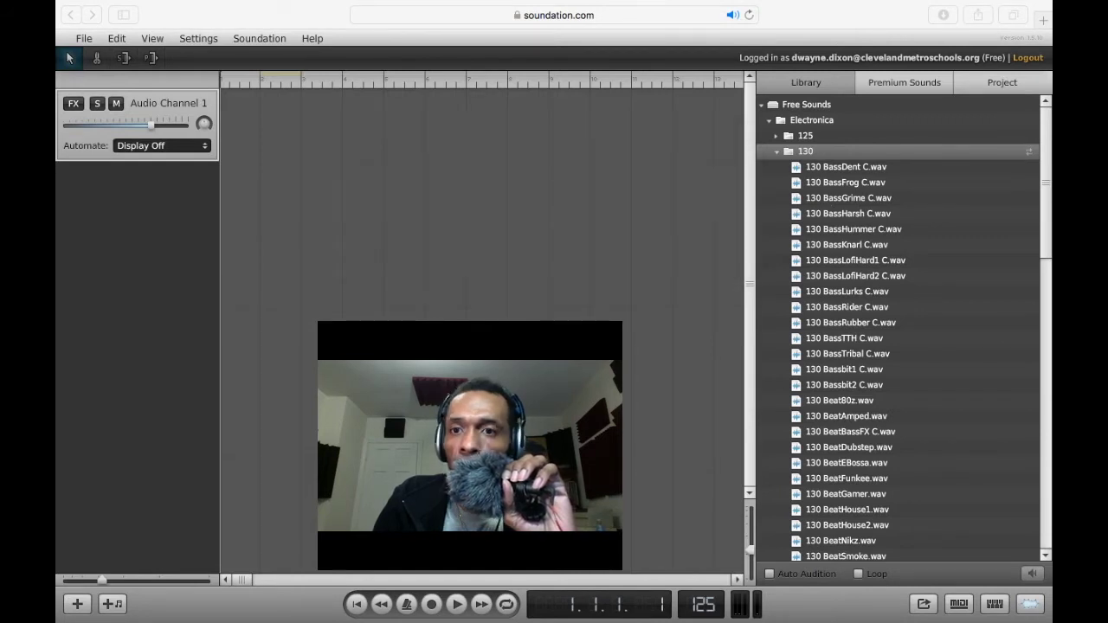
{"action": "left_click", "coordinate": [1044, 197]}
{"action": "left_click_drag", "start_coordinate": [1045, 208], "coordinate": [1043, 245]}
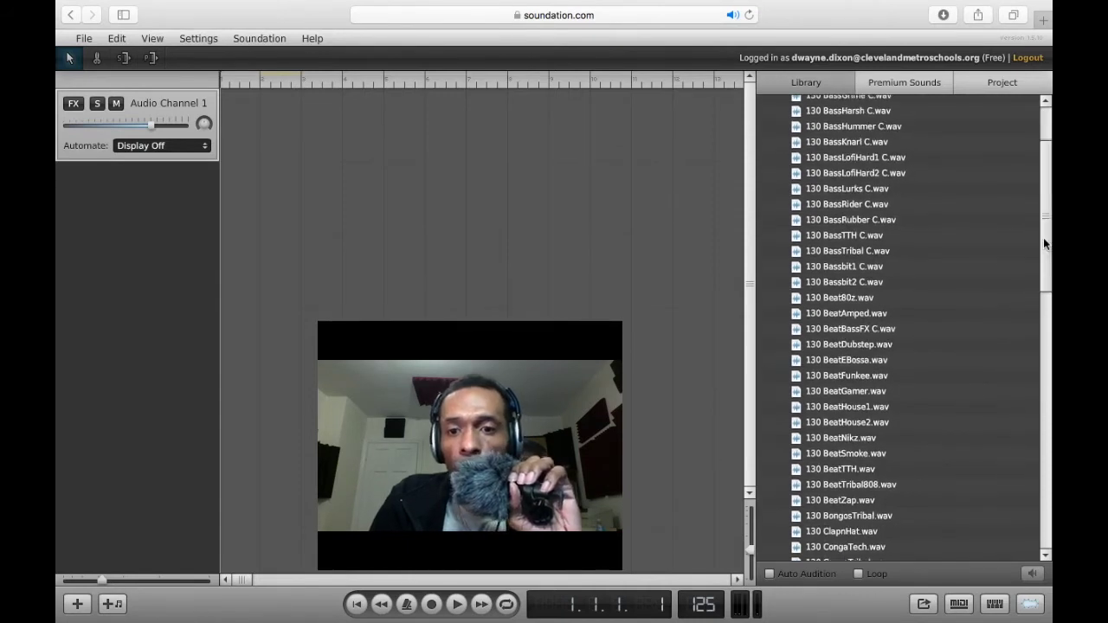
Turn on Auto Audition and preview several bass loops in the 130 folder, from 130 BassDent C.wav to 130 BassRider C.wav
{"action": "left_click", "coordinate": [770, 574]}
{"action": "scroll", "coordinate": [1044, 249], "scroll_direction": "up", "scroll_amount": 5}
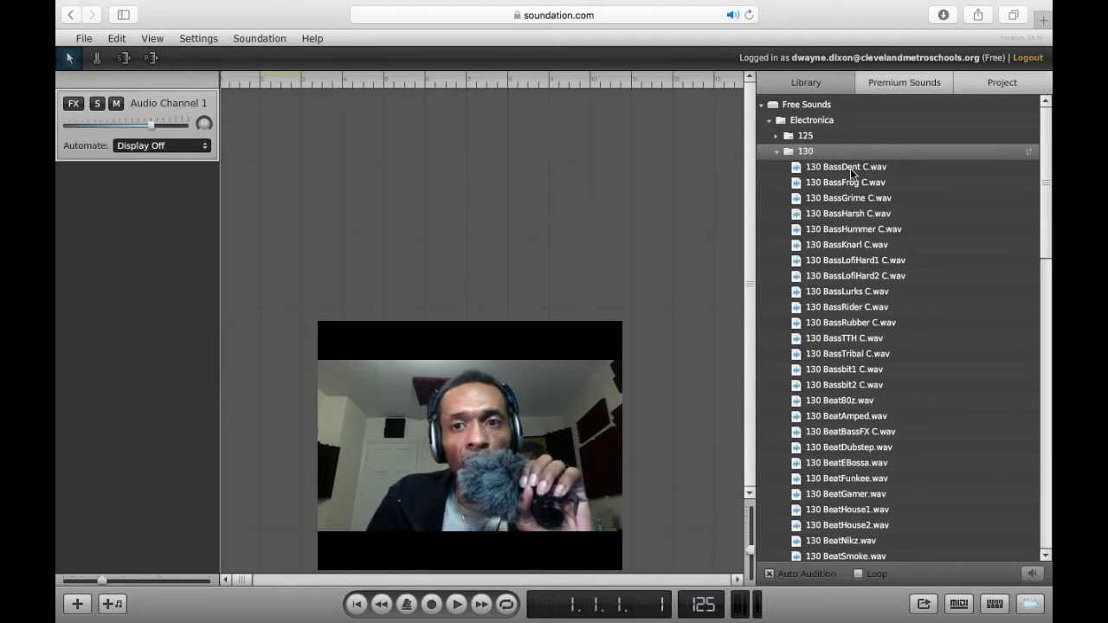
{"action": "left_click", "coordinate": [851, 170]}
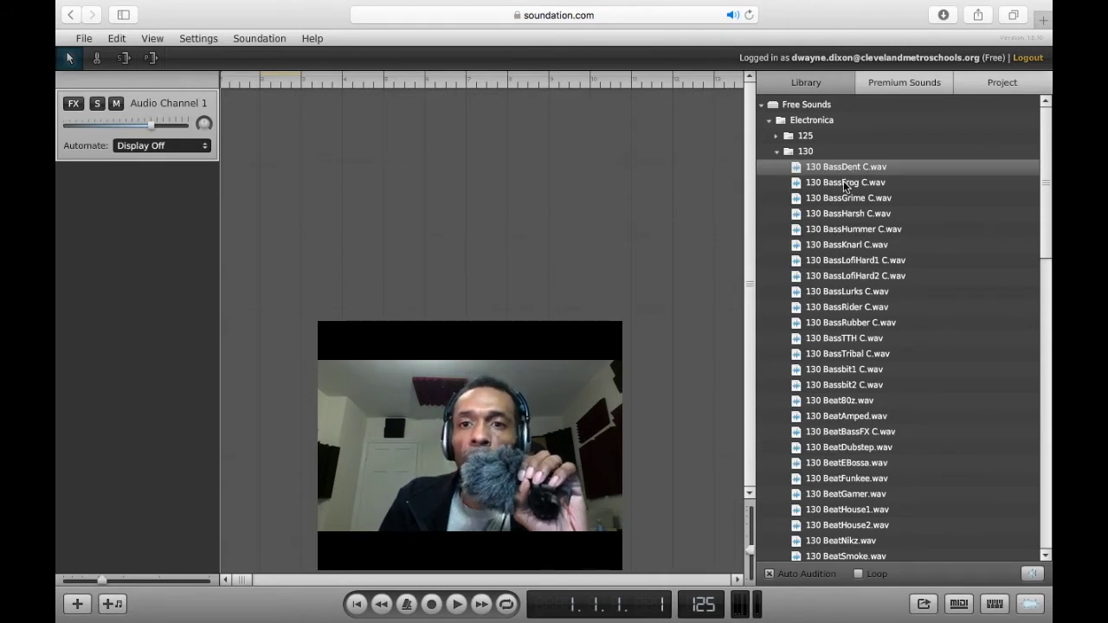
{"action": "left_click", "coordinate": [844, 184]}
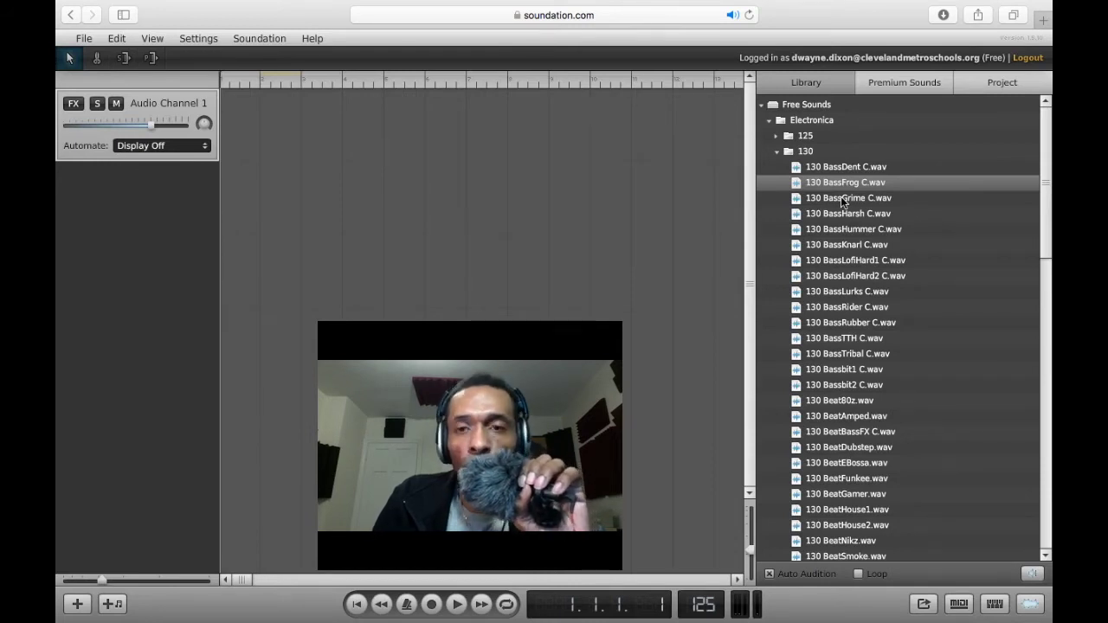
{"action": "left_click", "coordinate": [841, 195]}
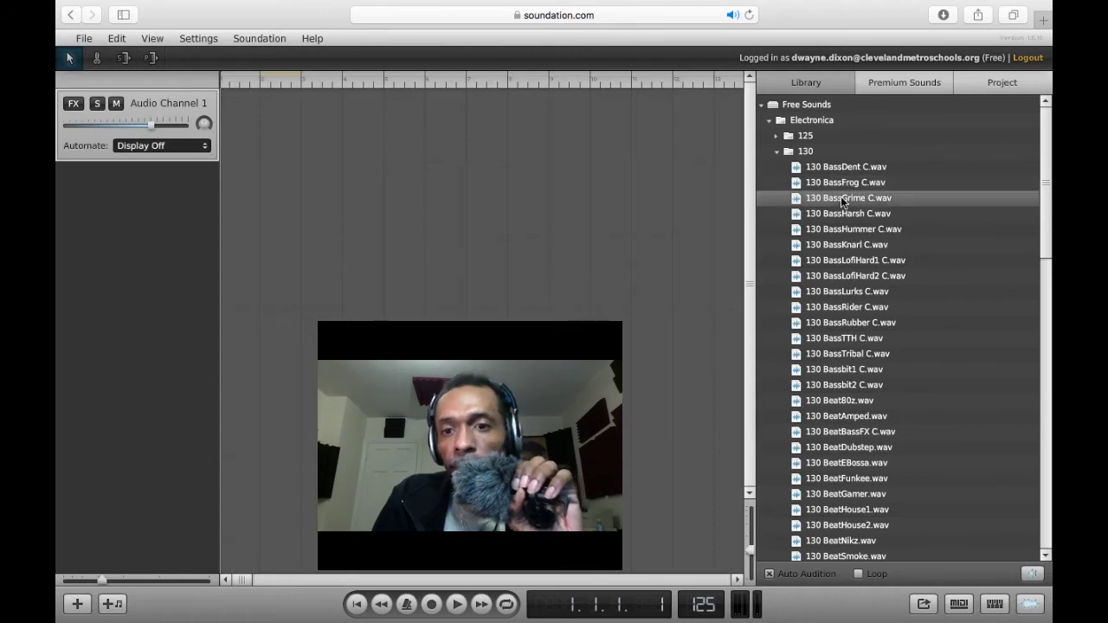
{"action": "left_click", "coordinate": [837, 264]}
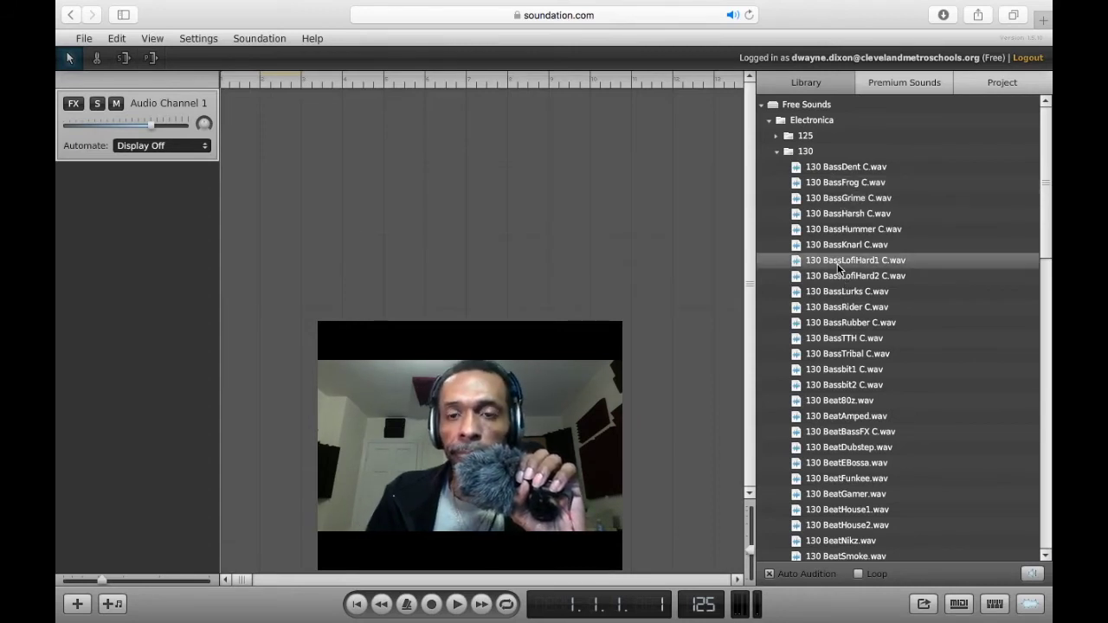
{"action": "left_click", "coordinate": [836, 279]}
{"action": "left_click", "coordinate": [835, 290]}
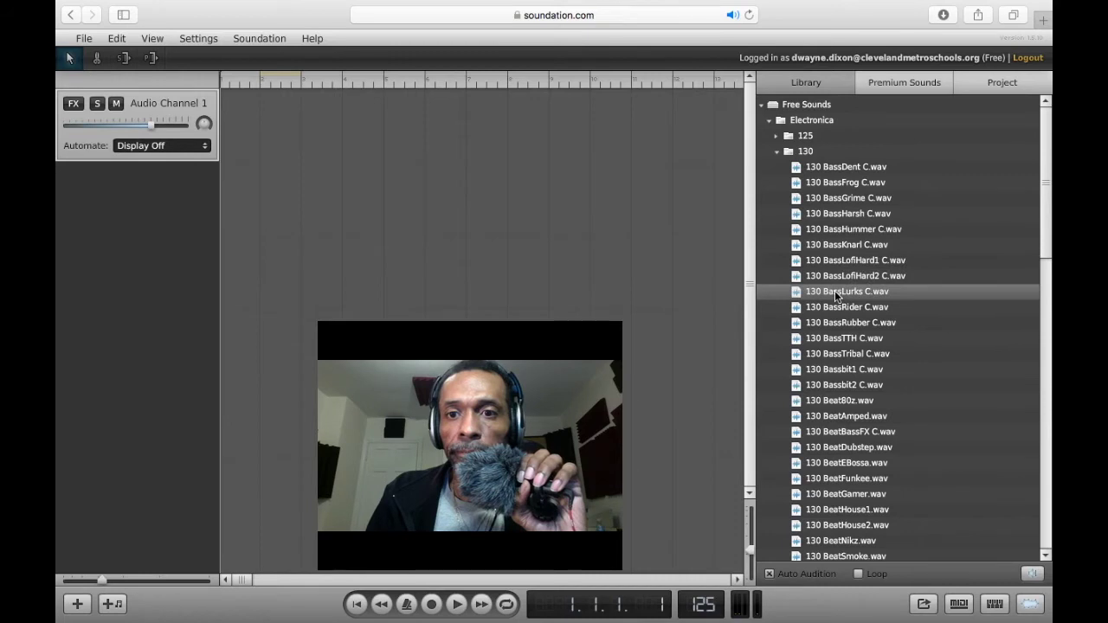
{"action": "left_click", "coordinate": [833, 305]}
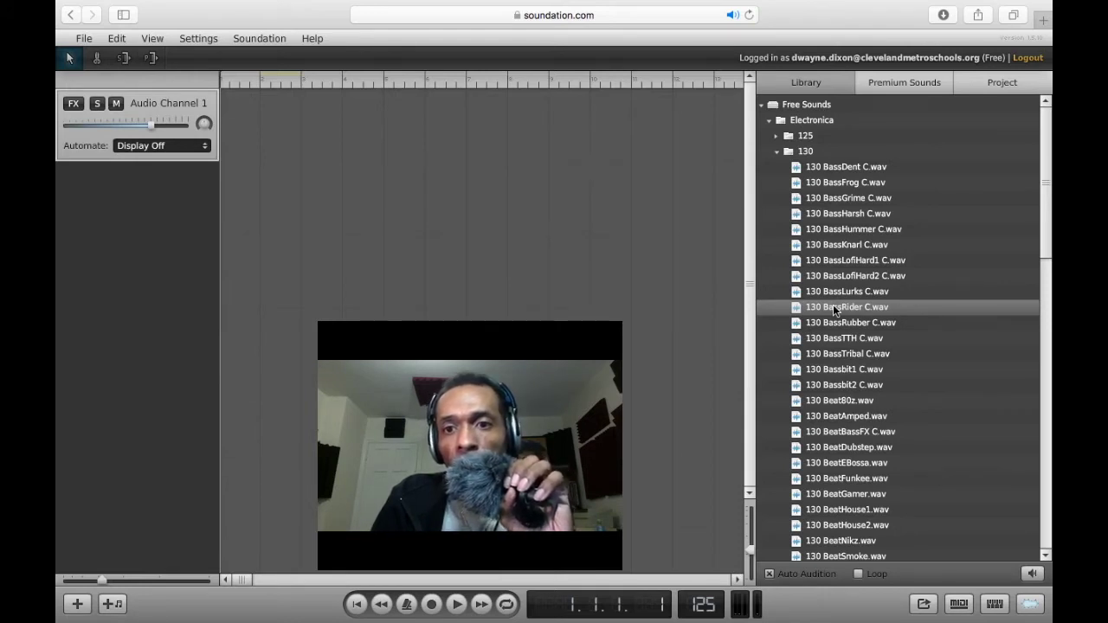
Place 130 BassRider C.wav at the start of Audio Channel 1, extend it to bar 9 and play it back
{"action": "left_click_drag", "start_coordinate": [832, 304], "coordinate": [290, 124]}
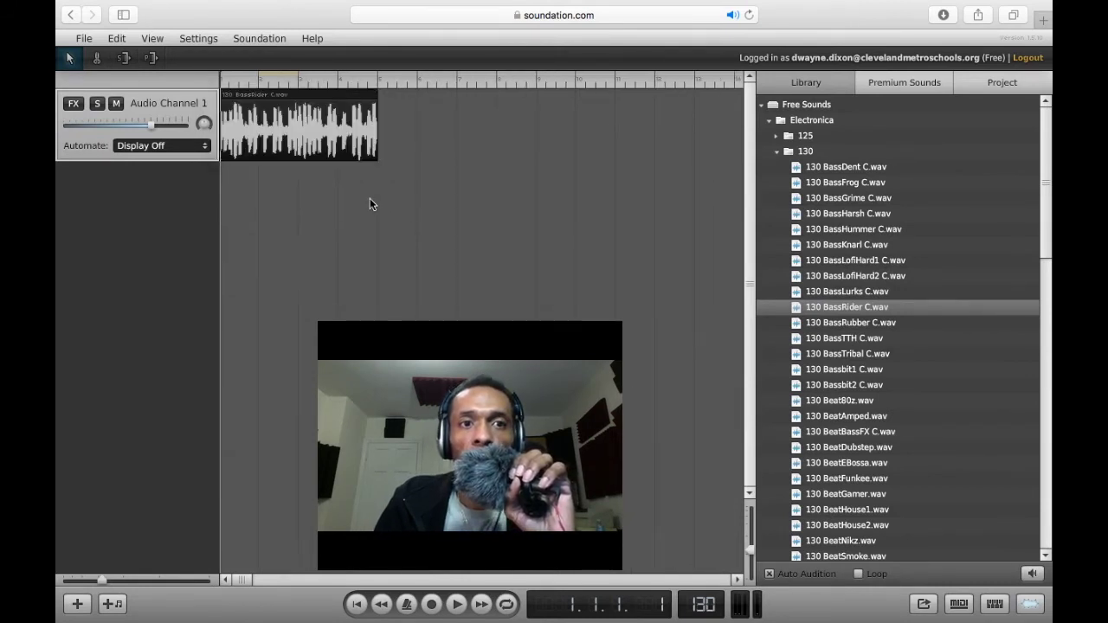
{"action": "left_click", "coordinate": [375, 92]}
{"action": "left_click_drag", "start_coordinate": [375, 92], "coordinate": [533, 92]}
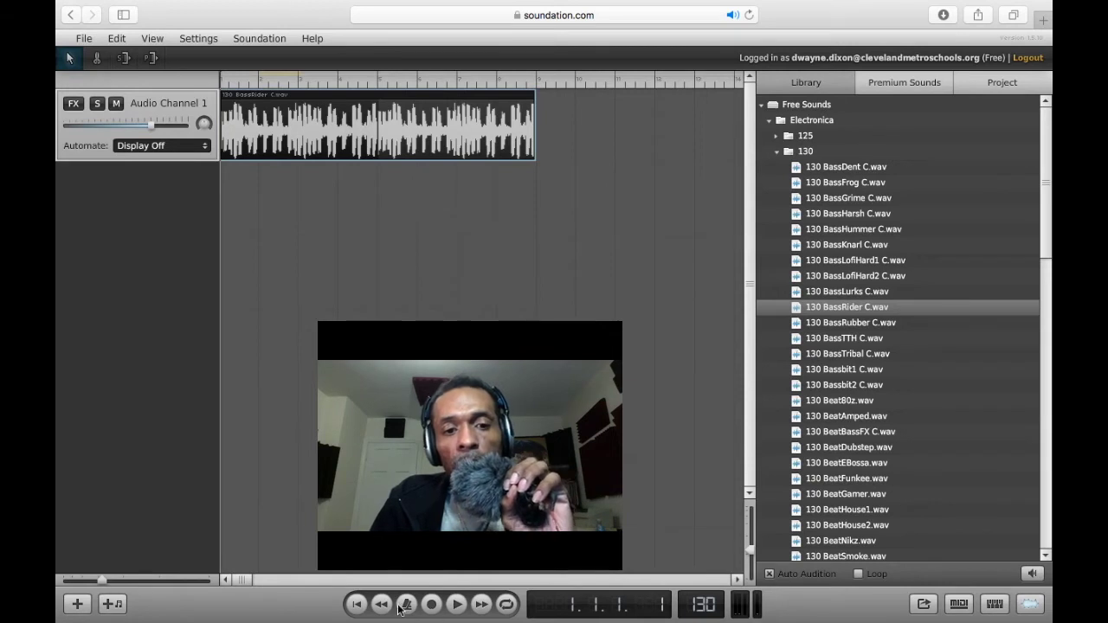
{"action": "left_click", "coordinate": [457, 605]}
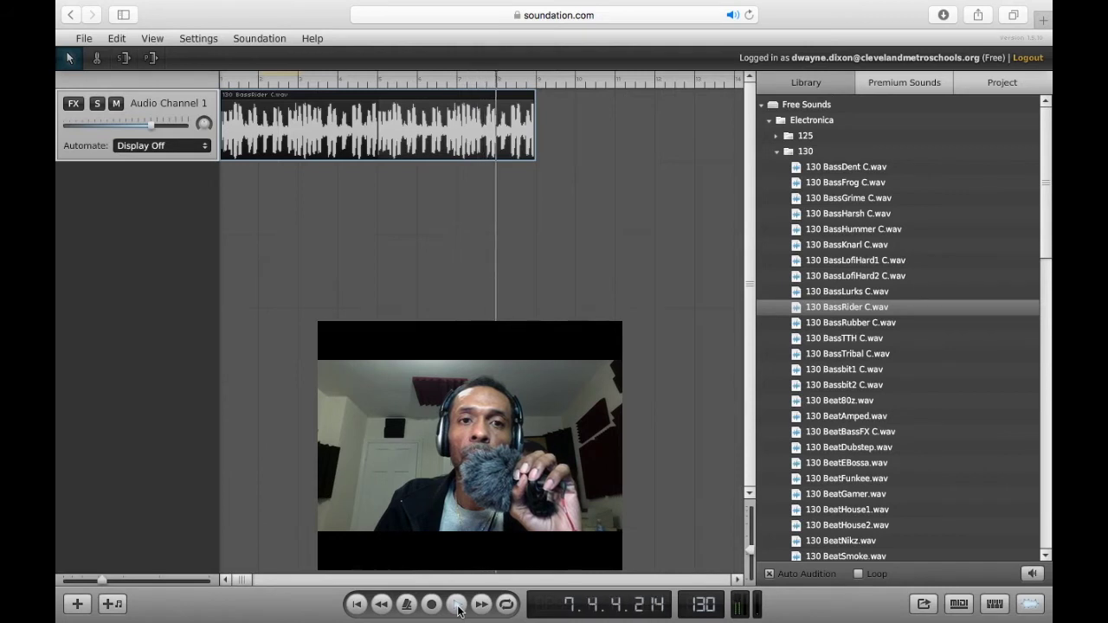
{"action": "left_click", "coordinate": [457, 606]}
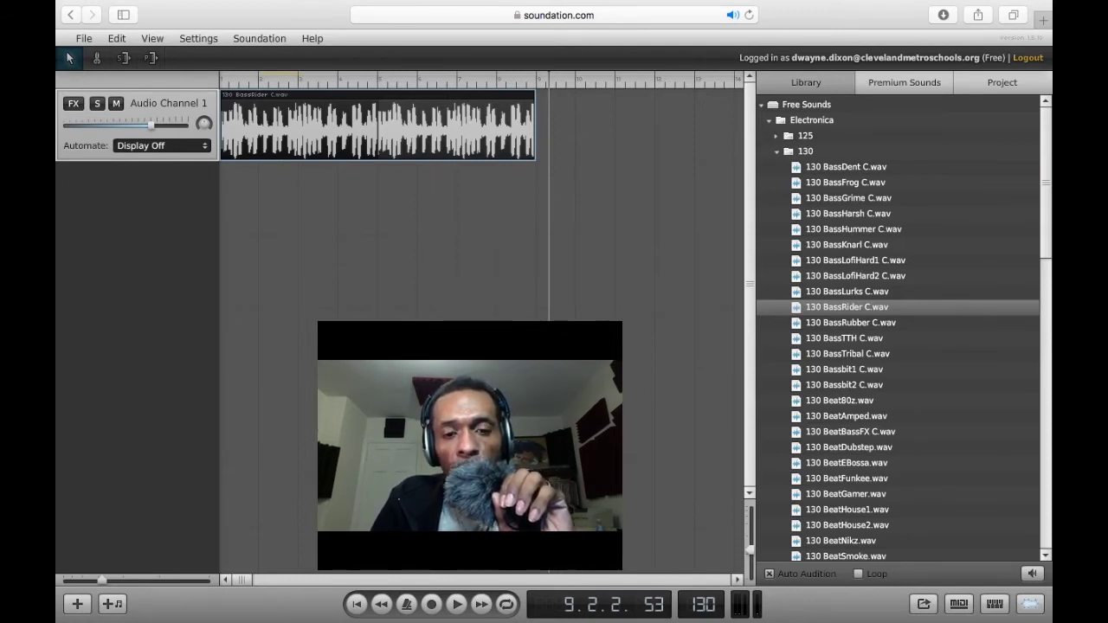
Turn on loop playback with the loop region spanning bars 1 to 9, matching the bass clip, and play it
{"action": "left_click", "coordinate": [507, 605]}
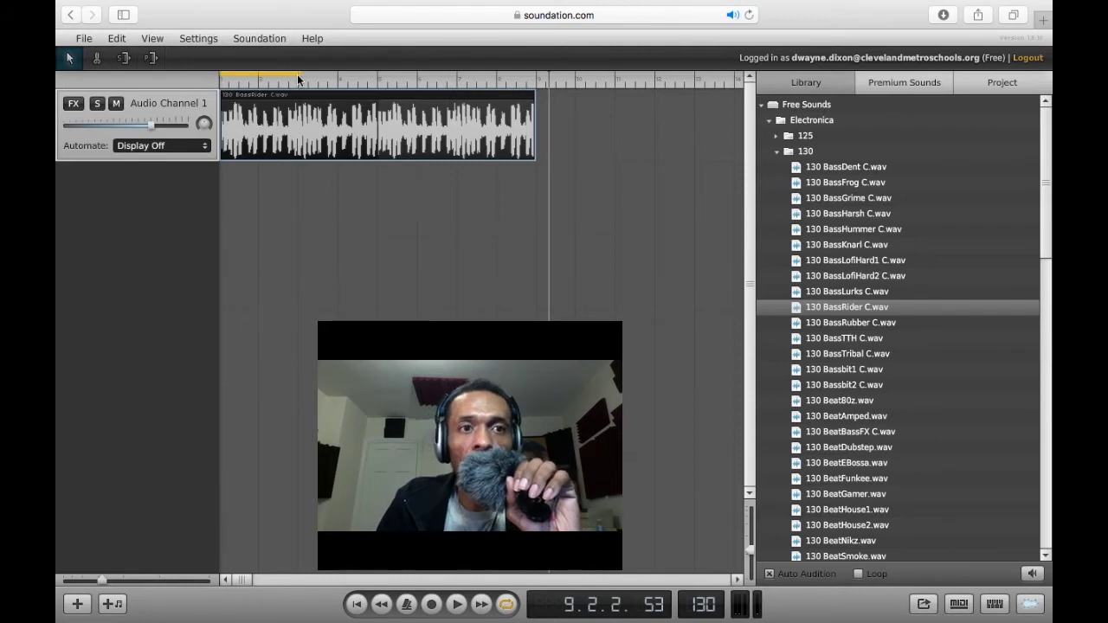
{"action": "left_click_drag", "start_coordinate": [314, 75], "coordinate": [326, 74]}
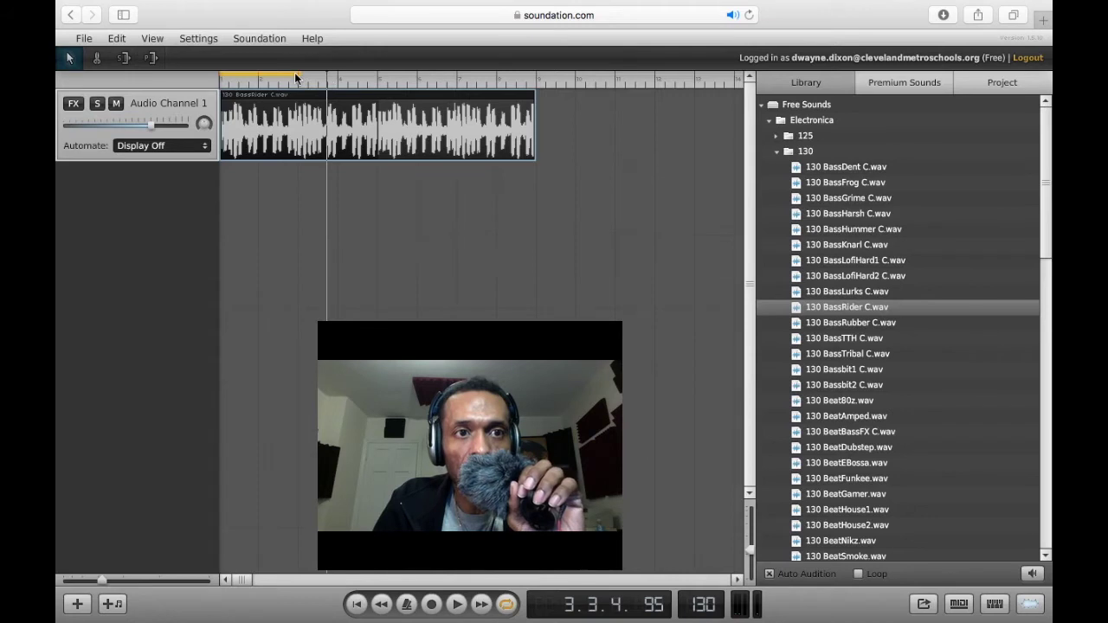
{"action": "left_click_drag", "start_coordinate": [294, 78], "coordinate": [536, 73]}
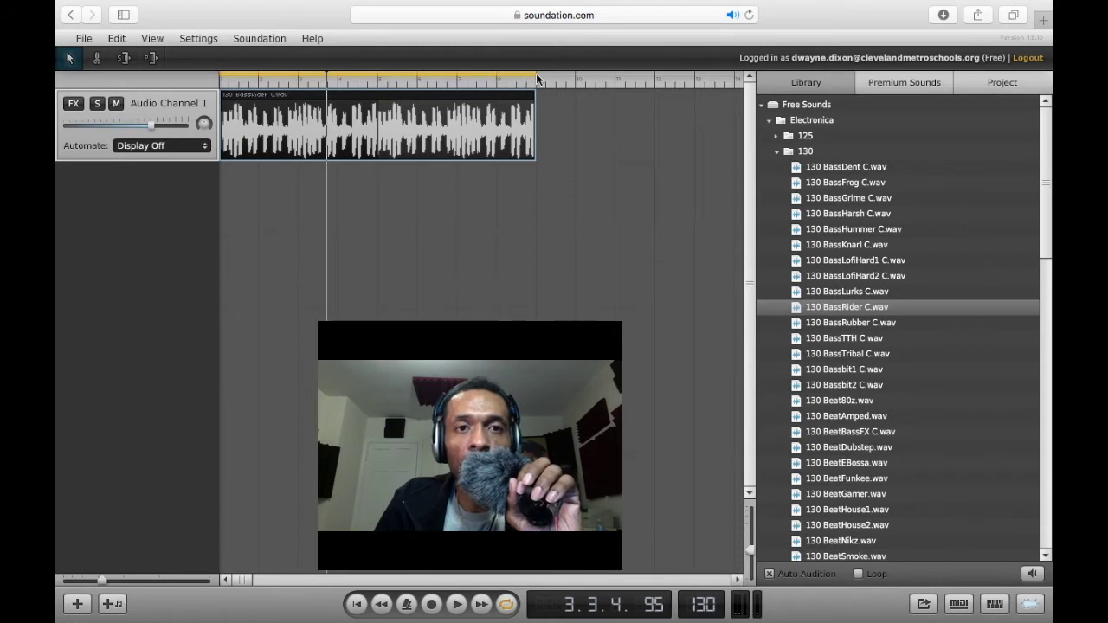
{"action": "left_click", "coordinate": [458, 606]}
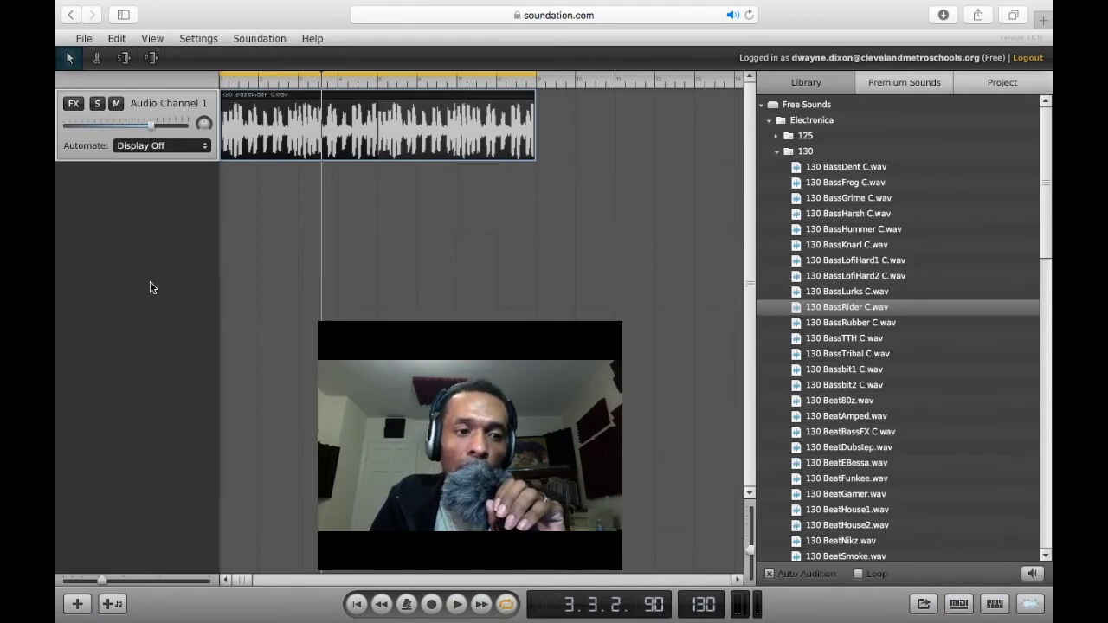
Add a second audio channel, select it, and preview the beat loops from 130 BeatDubstep.wav to 130 BeatZap.wav in the 130 folder
{"action": "left_click", "coordinate": [77, 604]}
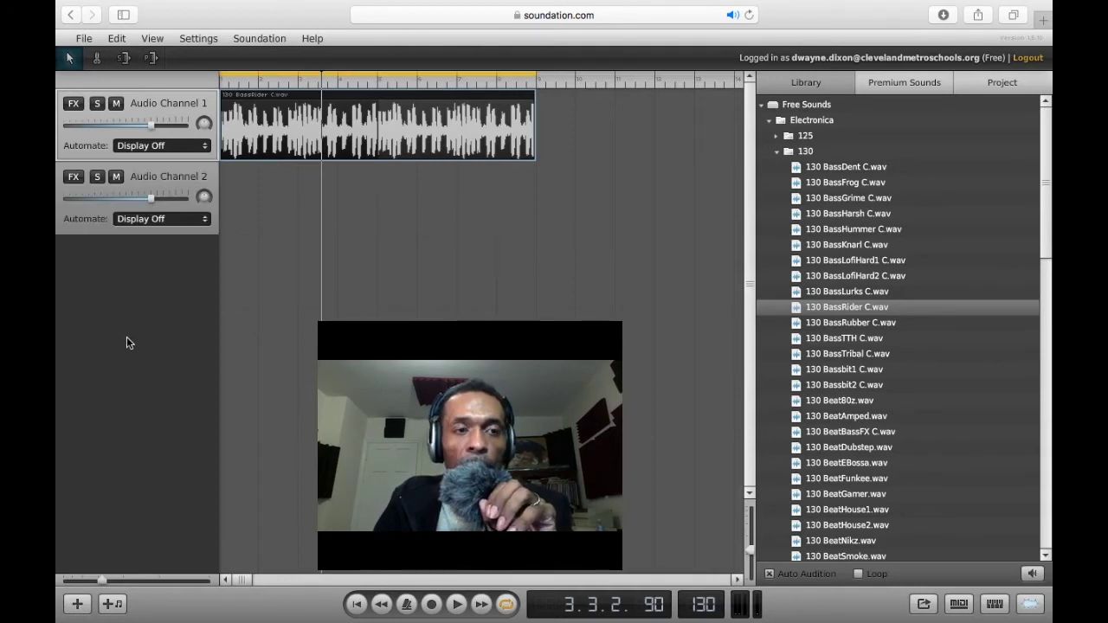
{"action": "left_click", "coordinate": [146, 178]}
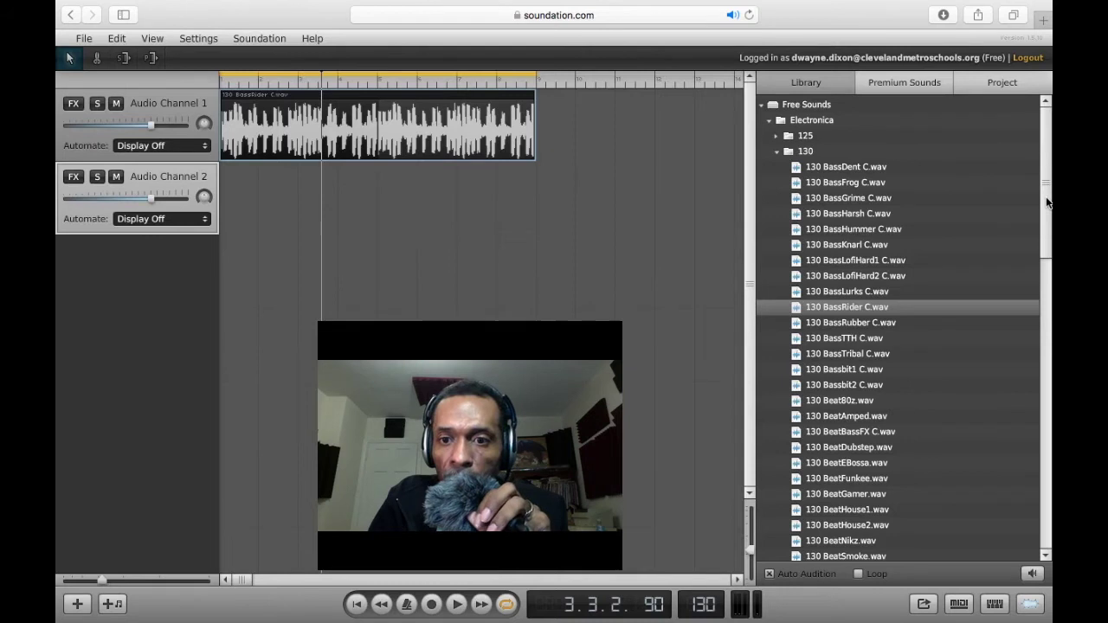
{"action": "left_click_drag", "start_coordinate": [1046, 197], "coordinate": [1043, 228]}
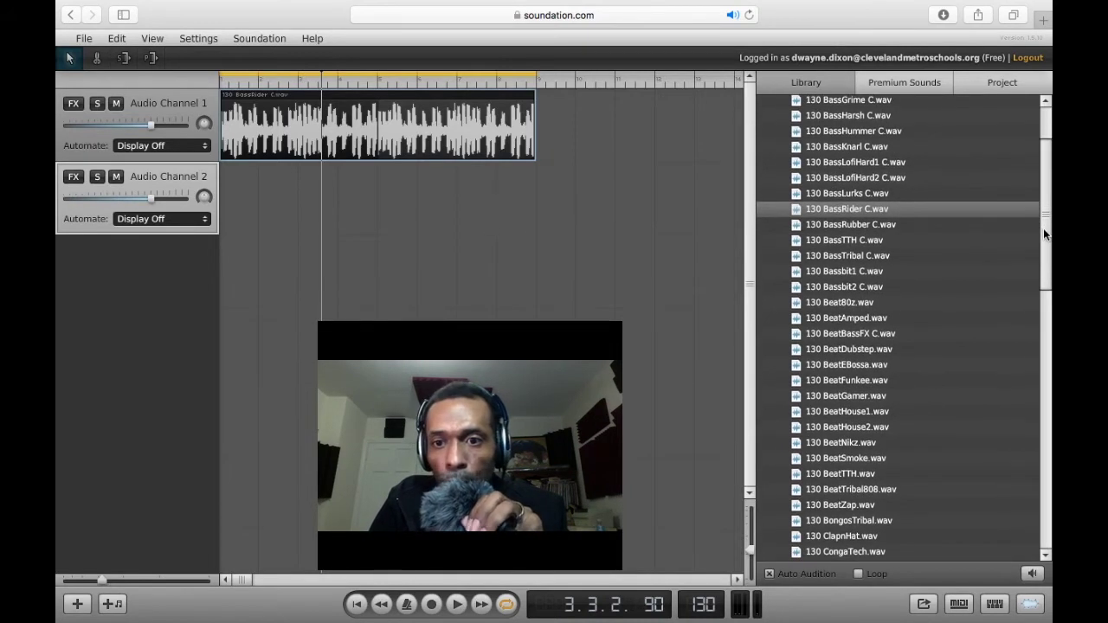
{"action": "left_click", "coordinate": [831, 355]}
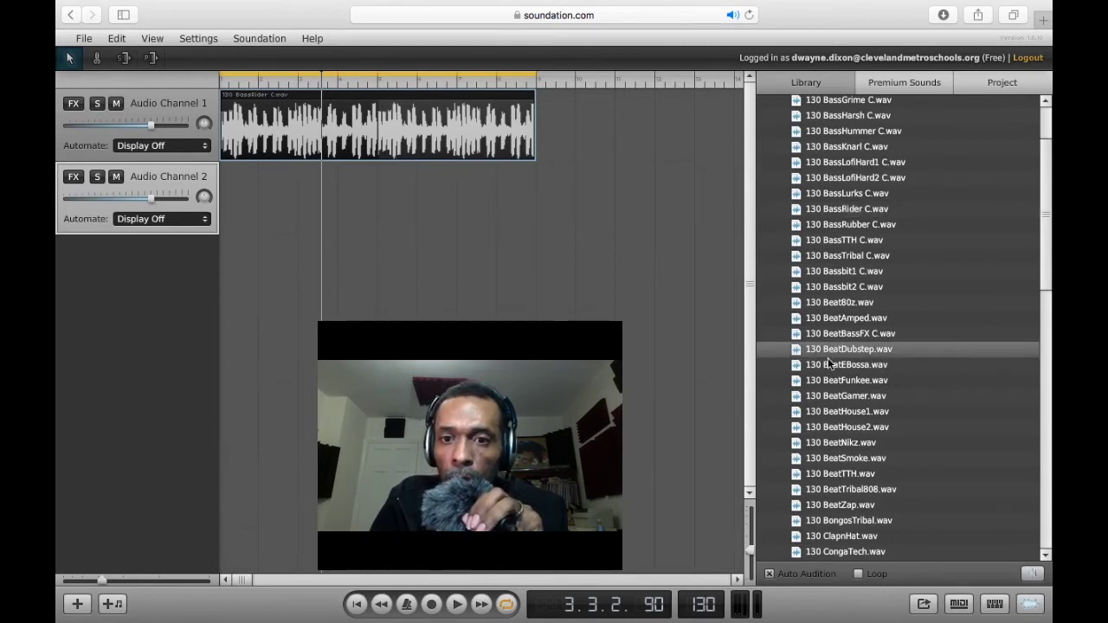
{"action": "left_click", "coordinate": [827, 362]}
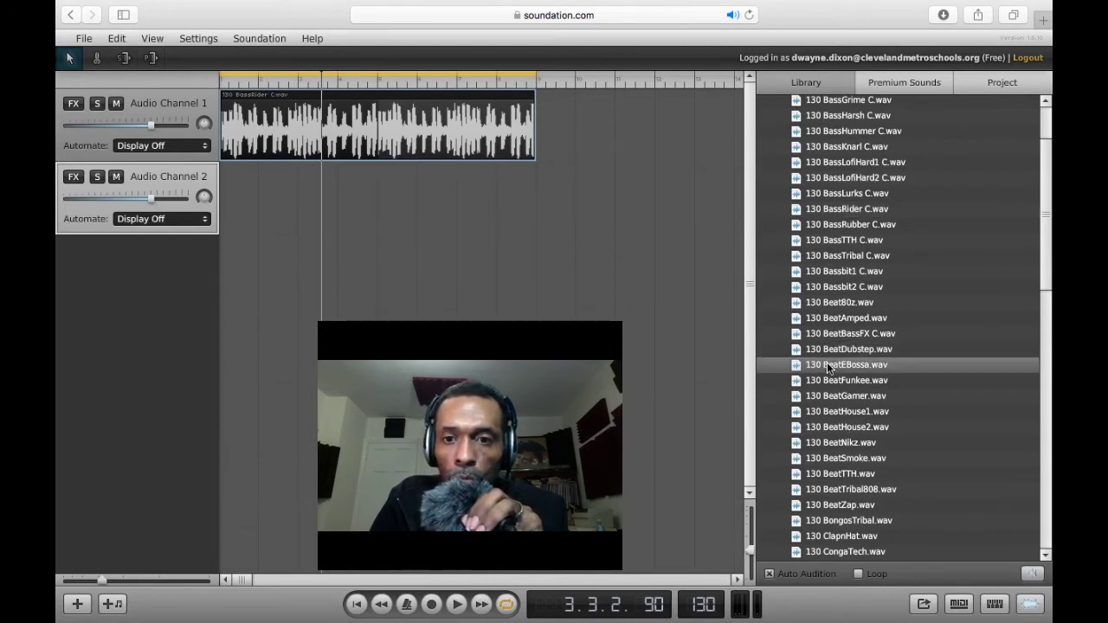
{"action": "left_click", "coordinate": [826, 380]}
{"action": "left_click", "coordinate": [825, 398]}
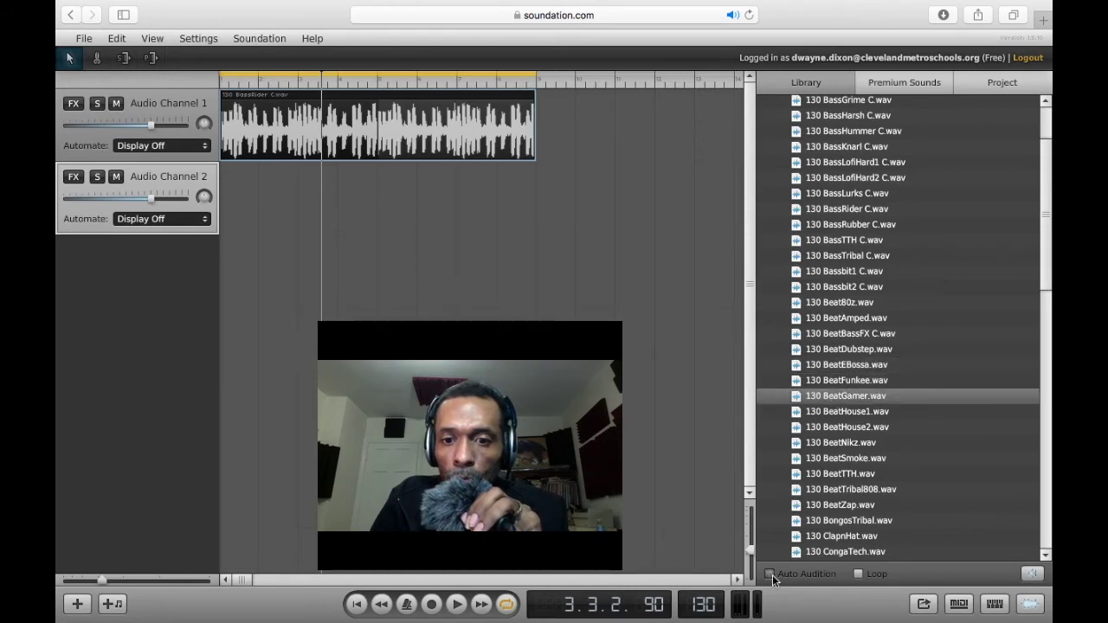
{"action": "left_click", "coordinate": [841, 412]}
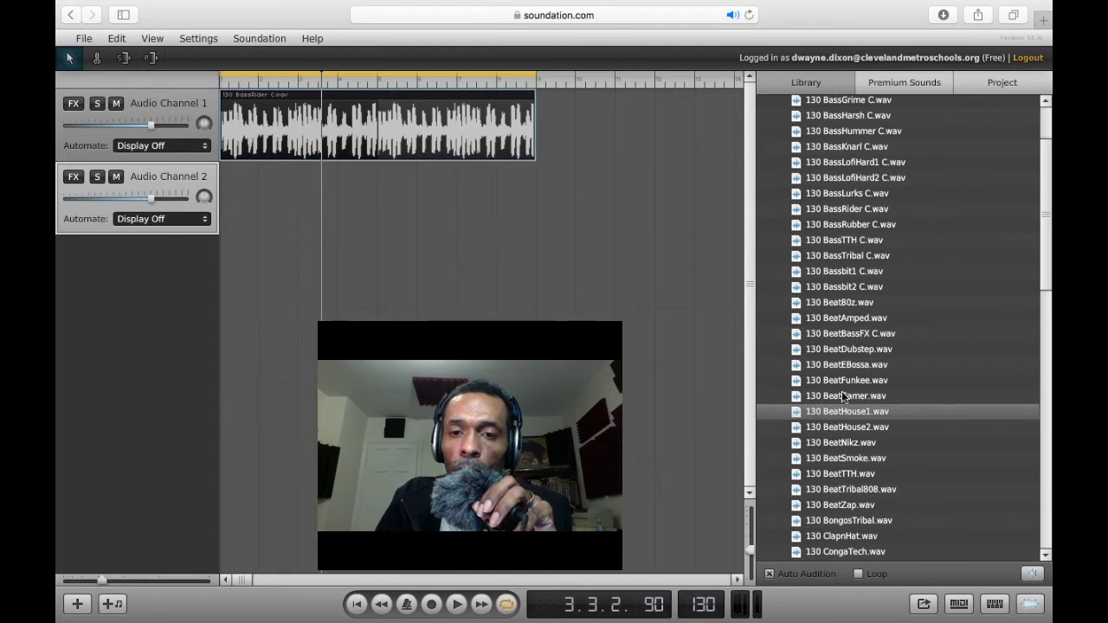
{"action": "left_click", "coordinate": [844, 428]}
{"action": "left_click", "coordinate": [838, 443]}
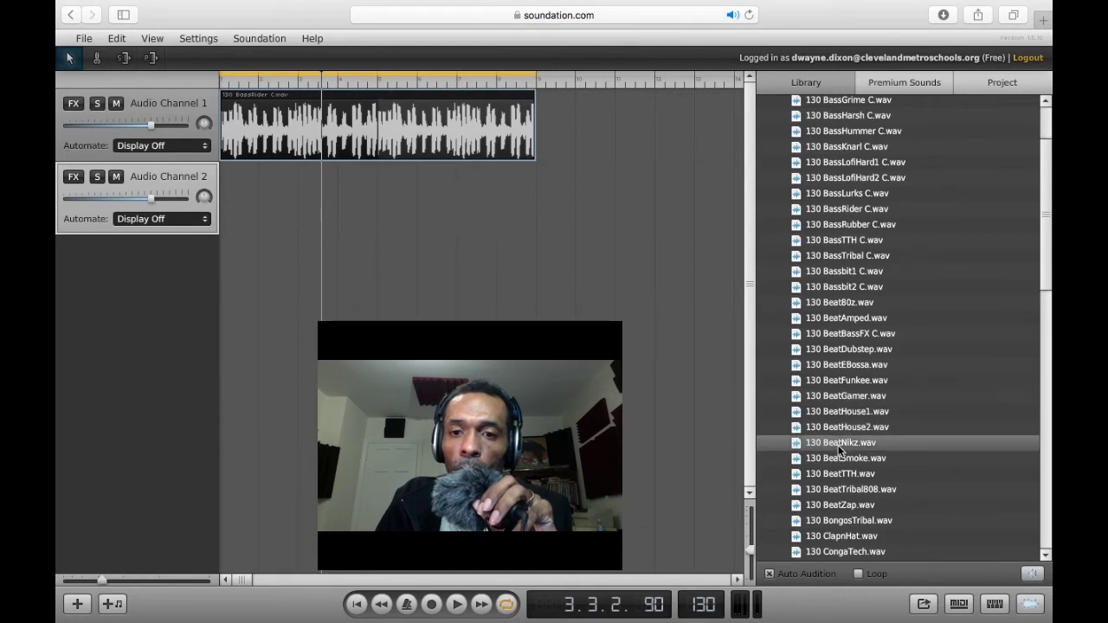
{"action": "left_click", "coordinate": [839, 459]}
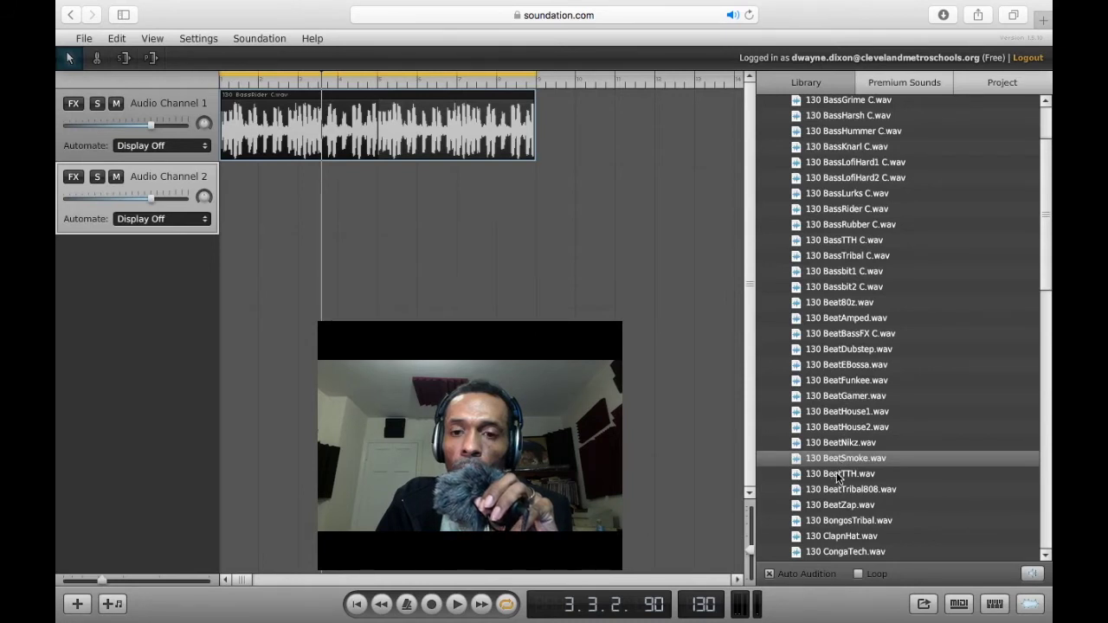
{"action": "left_click", "coordinate": [836, 474]}
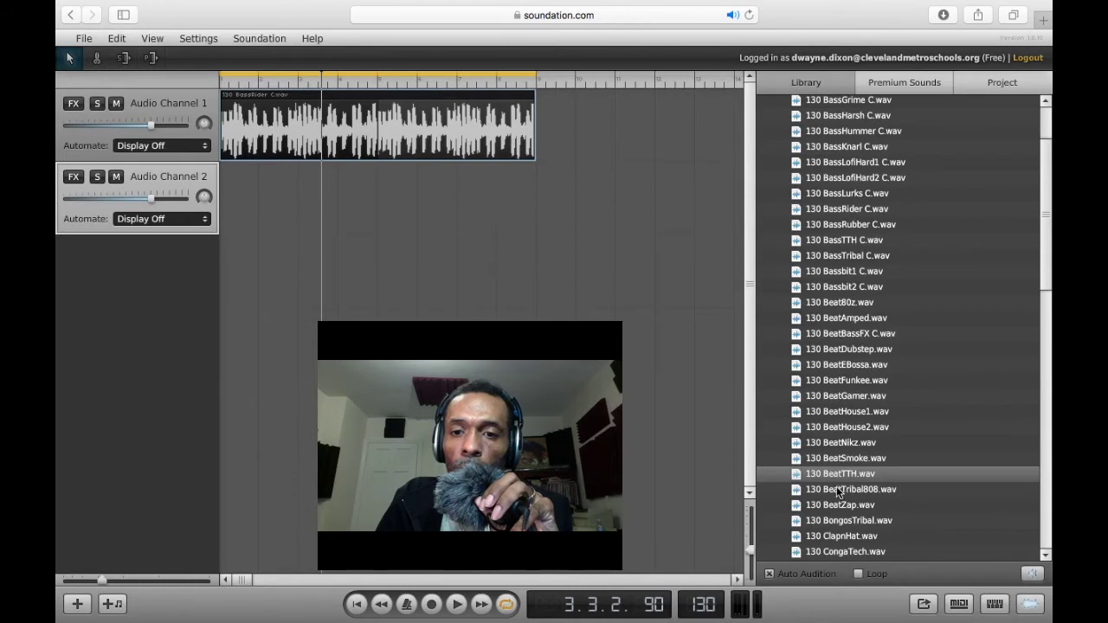
{"action": "left_click", "coordinate": [837, 489]}
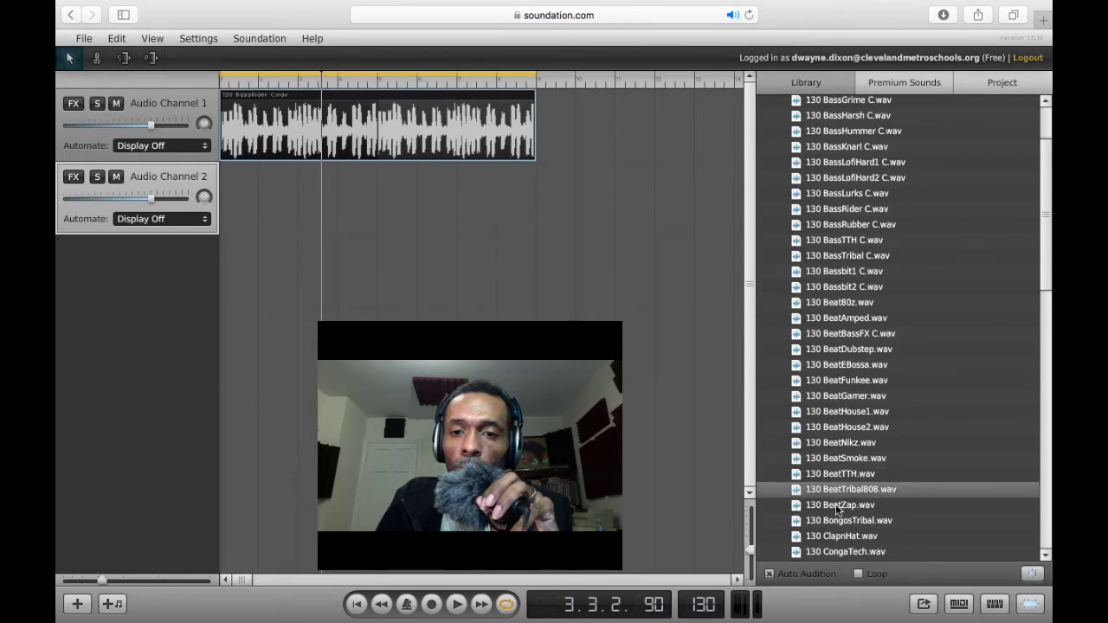
{"action": "left_click", "coordinate": [835, 505]}
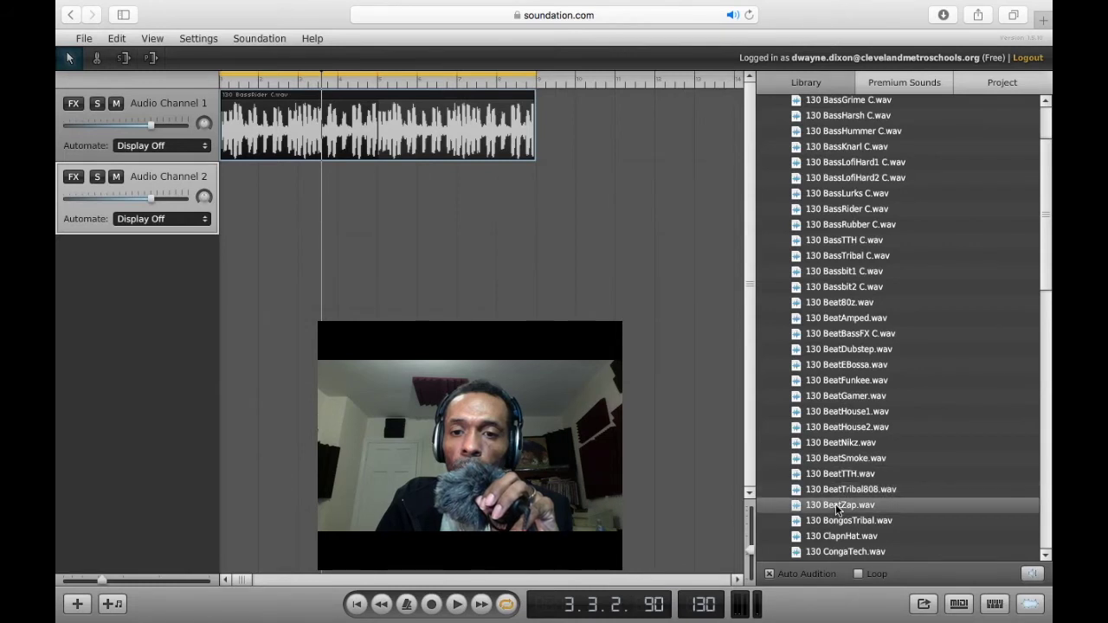
Place 130 BeatSmoke.wav at the start of Audio Channel 2, extend it to bar 9 and play both tracks from the beginning
{"action": "left_click", "coordinate": [835, 459]}
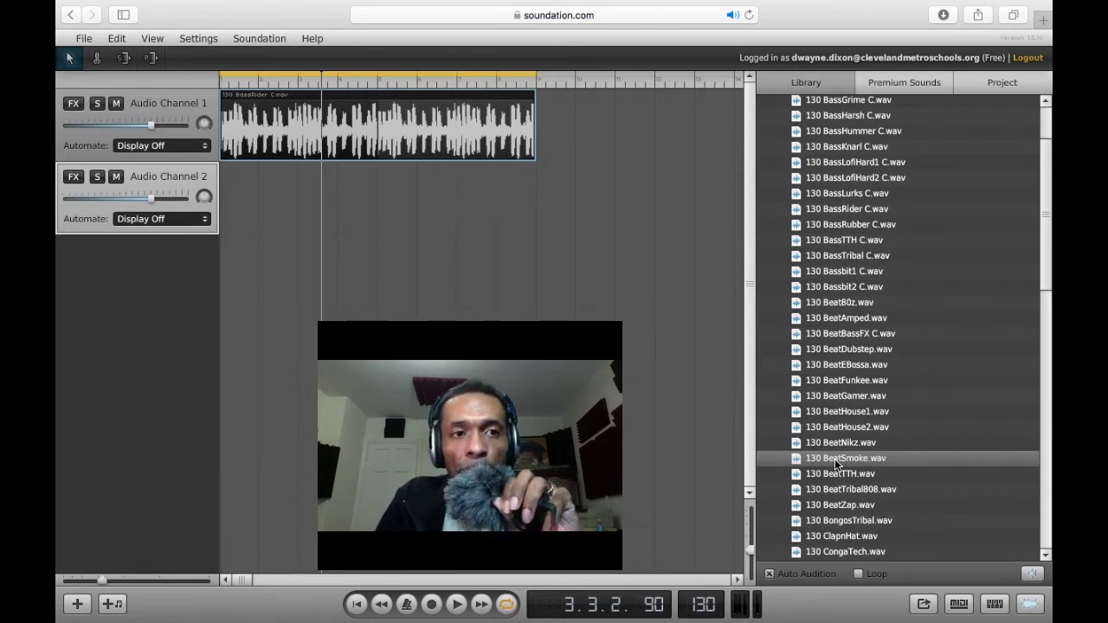
{"action": "left_click_drag", "start_coordinate": [835, 459], "coordinate": [296, 203]}
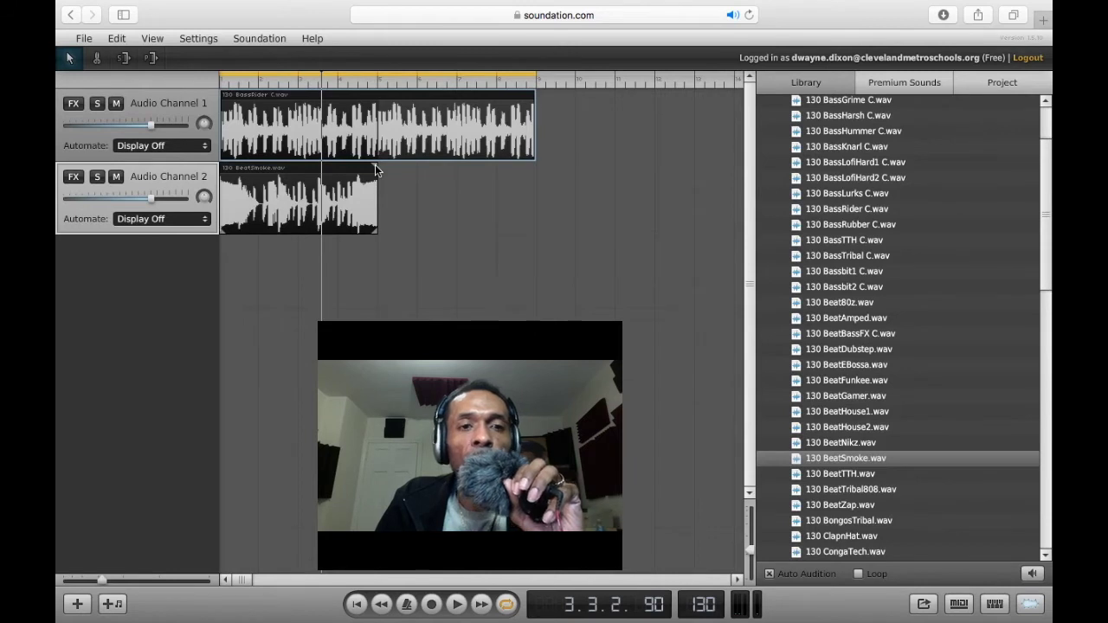
{"action": "left_click_drag", "start_coordinate": [375, 166], "coordinate": [536, 176]}
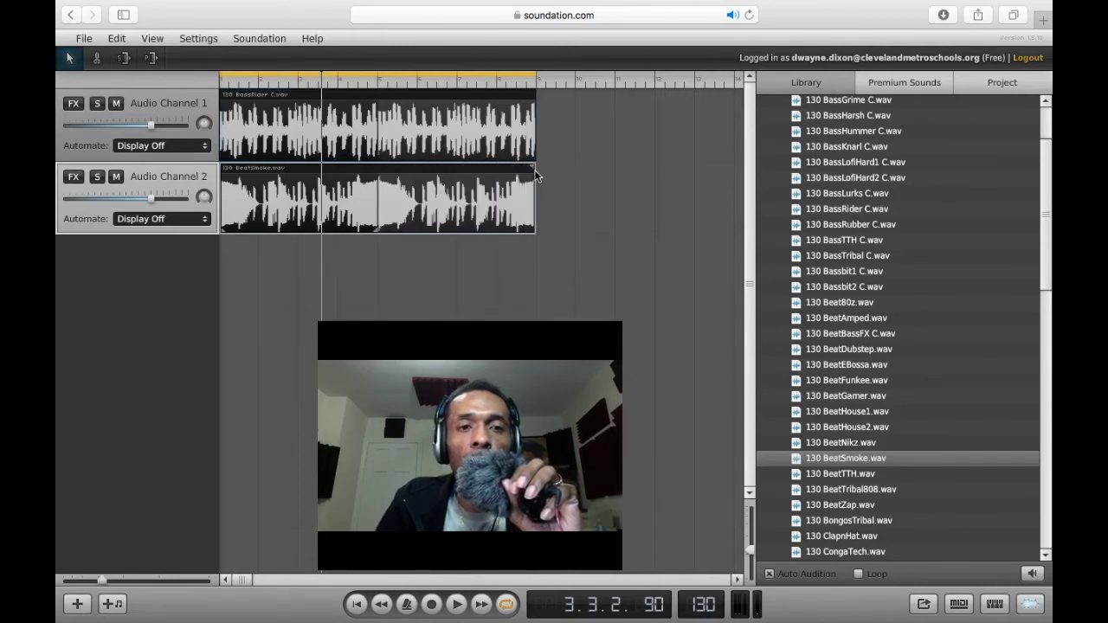
{"action": "left_click", "coordinate": [356, 609]}
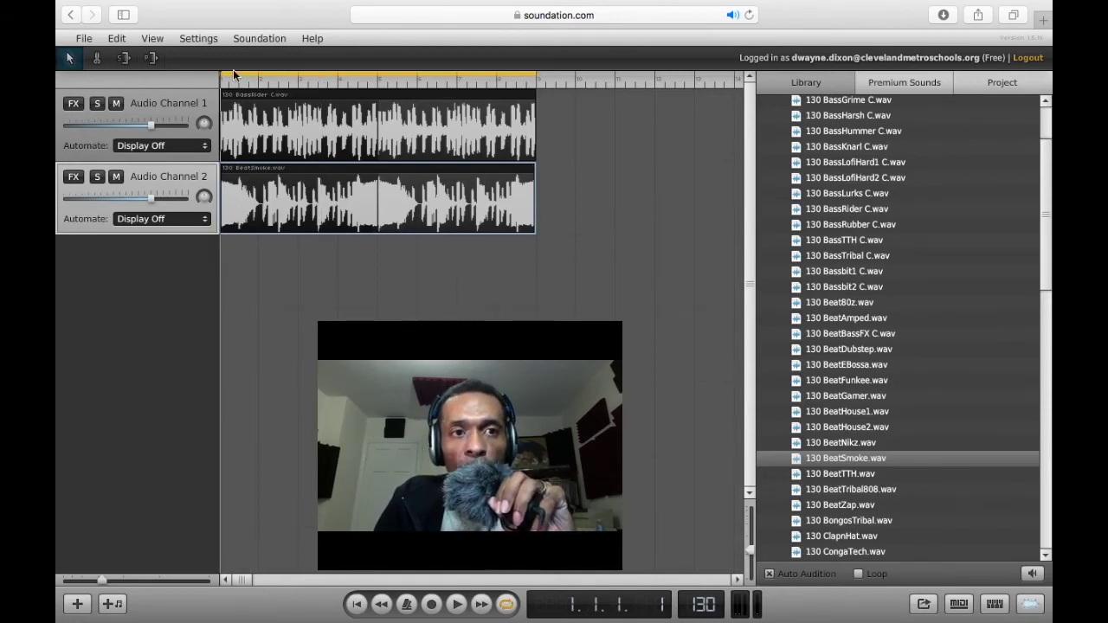
{"action": "left_click", "coordinate": [456, 604]}
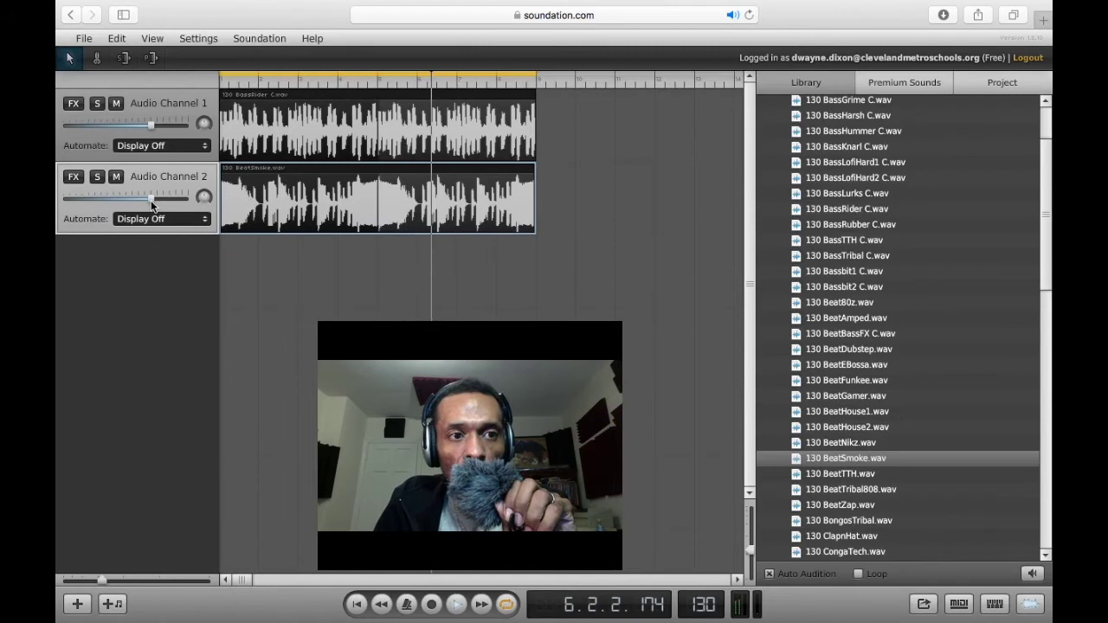
Try Audio Channel 2's volume at maximum during playback and return it to about the same level as Audio Channel 1
{"action": "left_click_drag", "start_coordinate": [151, 200], "coordinate": [190, 194]}
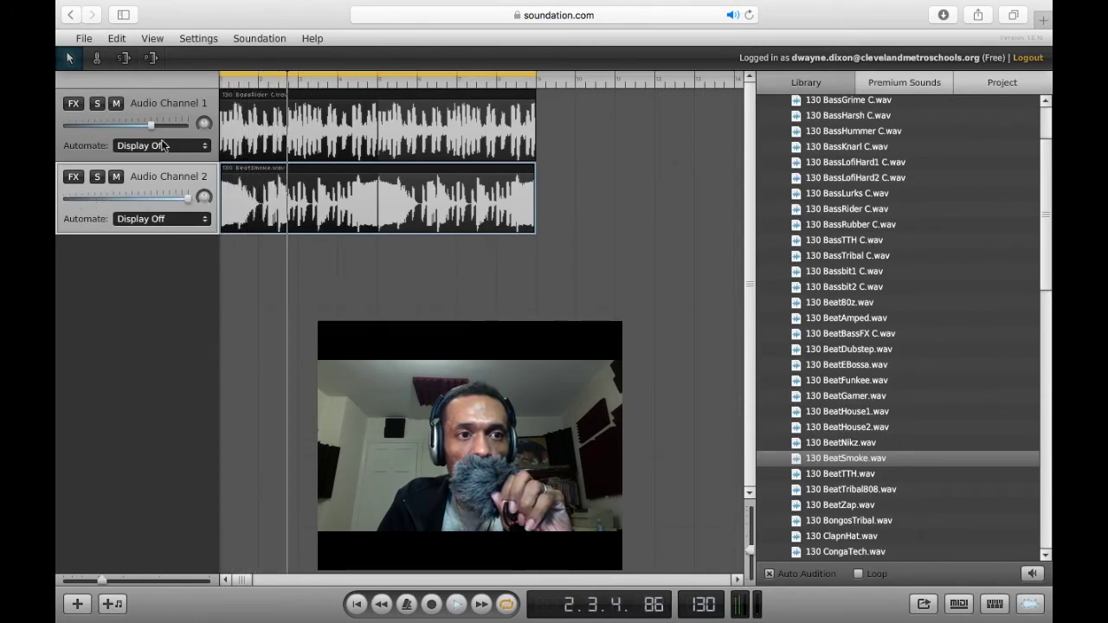
{"action": "mouse_move", "coordinate": [151, 126]}
{"action": "left_mouse_down"}
{"action": "mouse_move", "coordinate": [133, 120]}
{"action": "mouse_move", "coordinate": [150, 119]}
{"action": "left_mouse_up"}
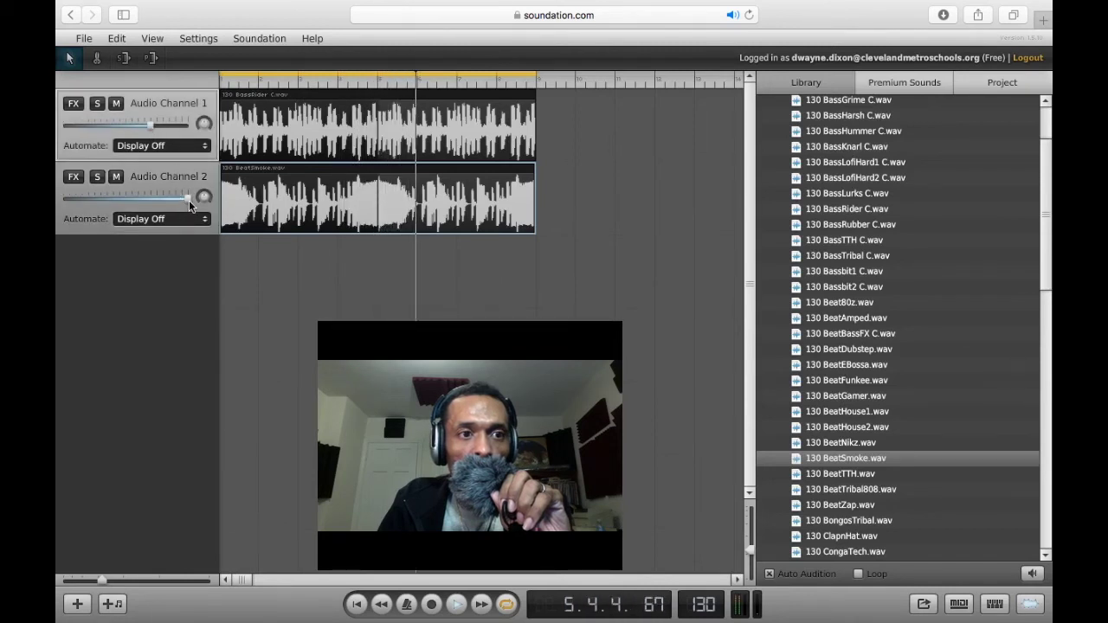
{"action": "left_click_drag", "start_coordinate": [187, 200], "coordinate": [150, 198]}
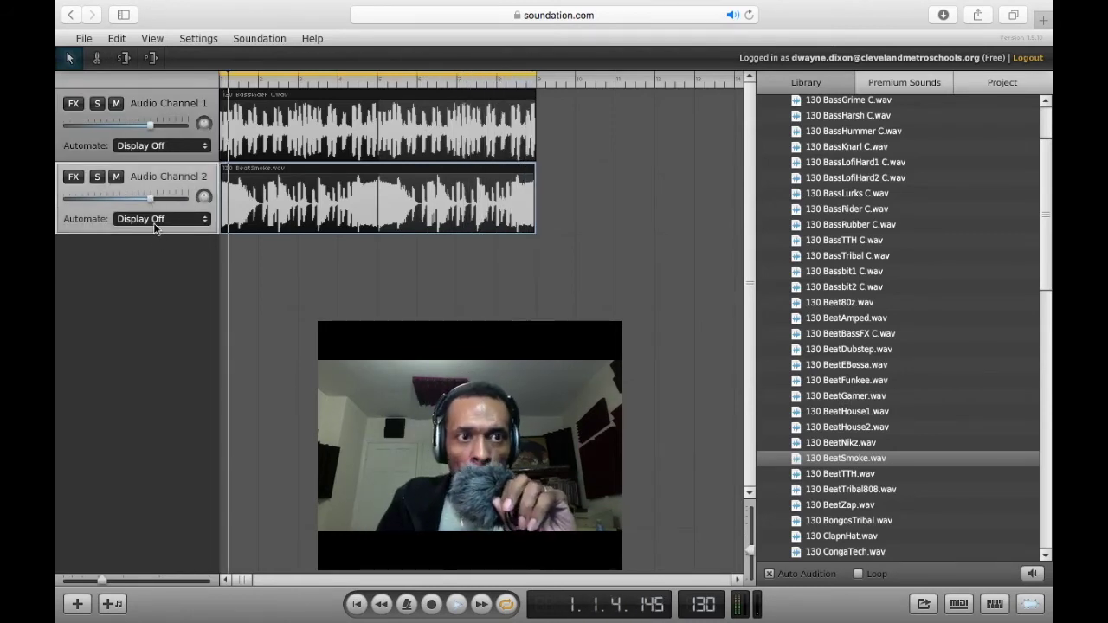
Mute Audio Channel 2 and Audio Channel 1 in turn during playback and unmute both again
{"action": "left_click", "coordinate": [117, 176]}
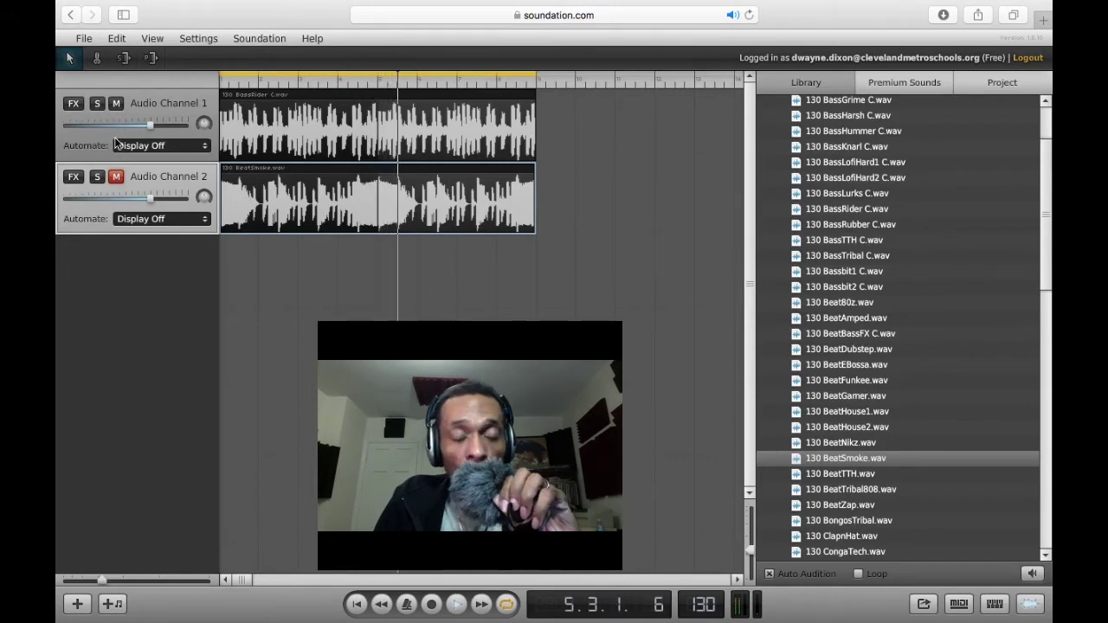
{"action": "left_click", "coordinate": [116, 104]}
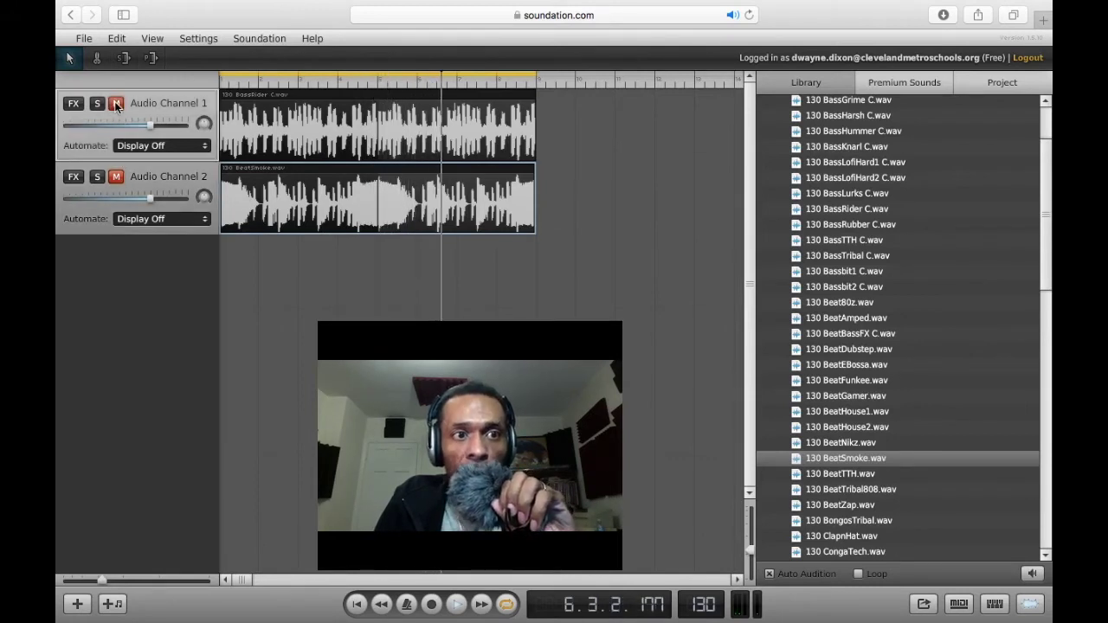
{"action": "left_click", "coordinate": [116, 104]}
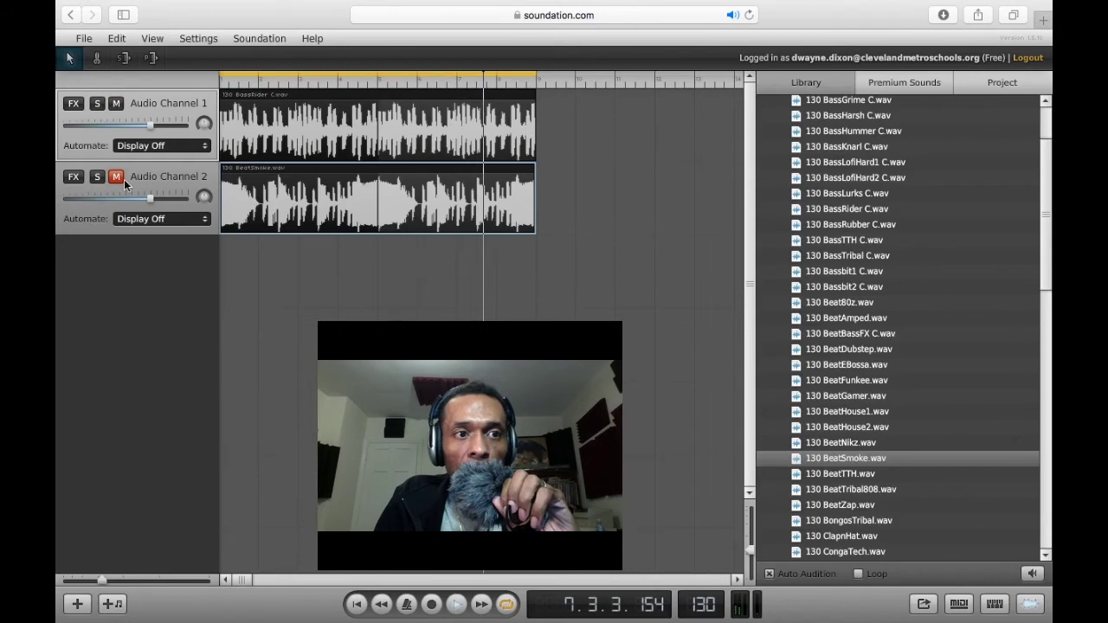
{"action": "left_click", "coordinate": [118, 176]}
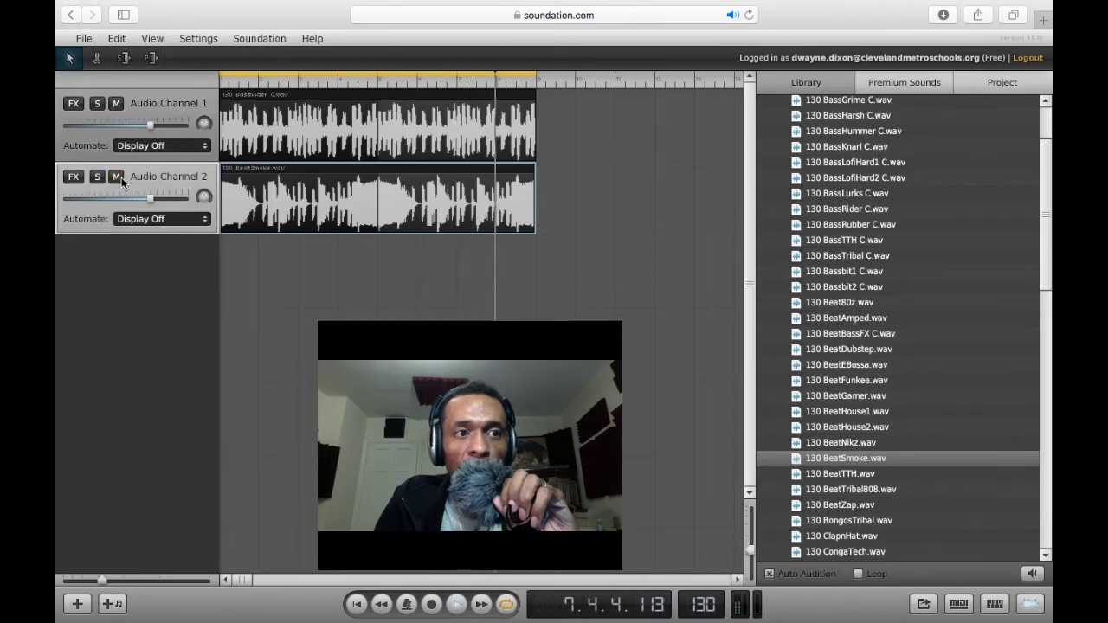
Solo Audio Channel 1 and Audio Channel 2 one after the other, turn both solos off and stop playback
{"action": "left_click", "coordinate": [98, 103]}
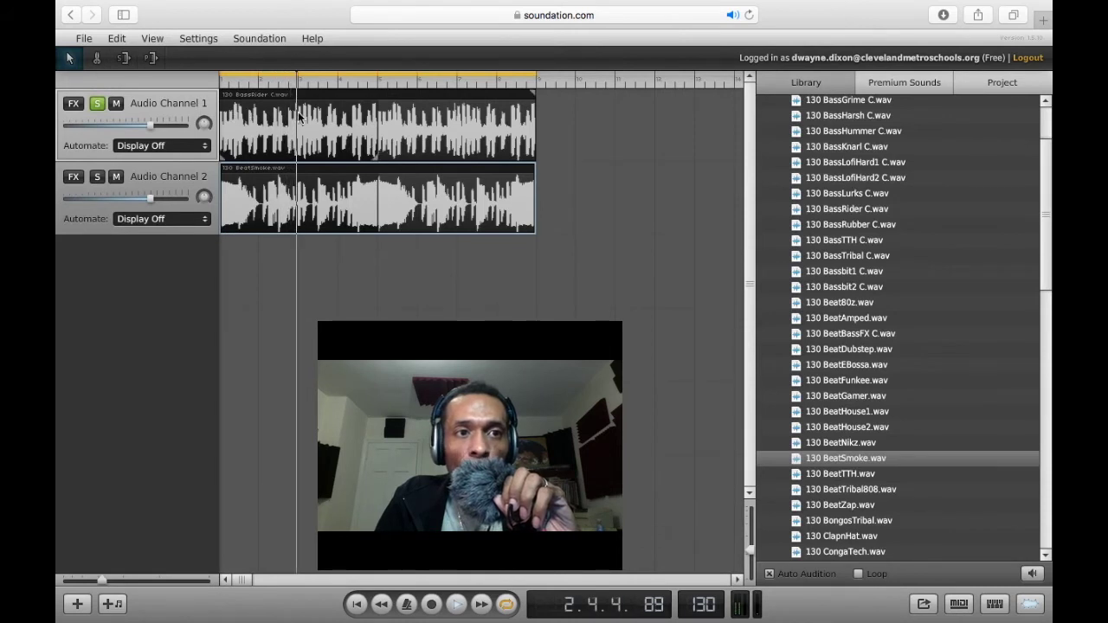
{"action": "left_click", "coordinate": [98, 104]}
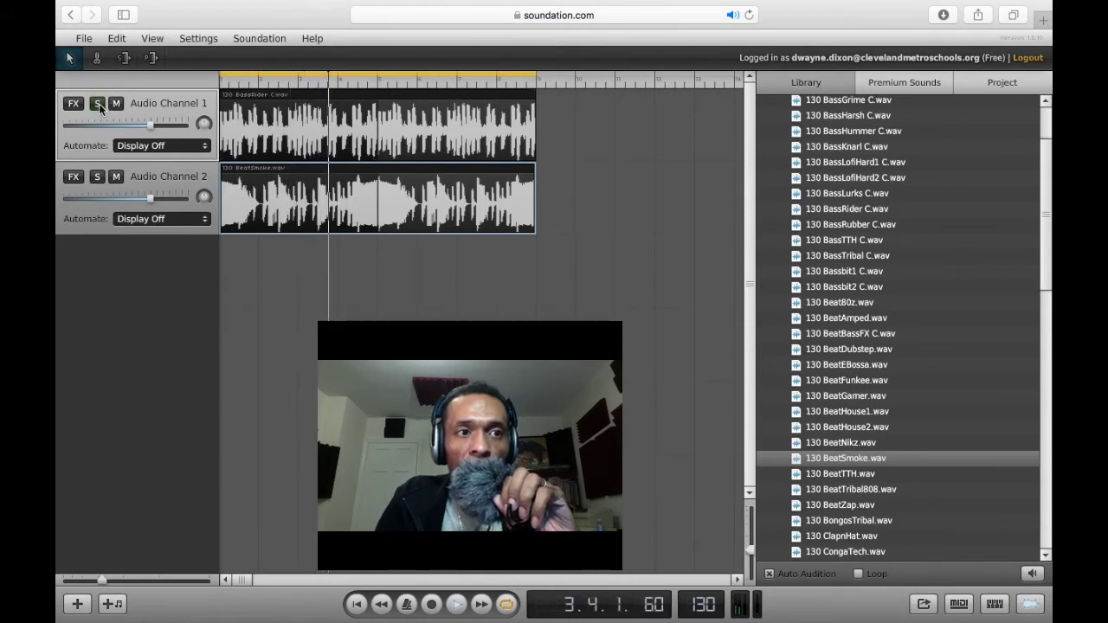
{"action": "left_click", "coordinate": [99, 175]}
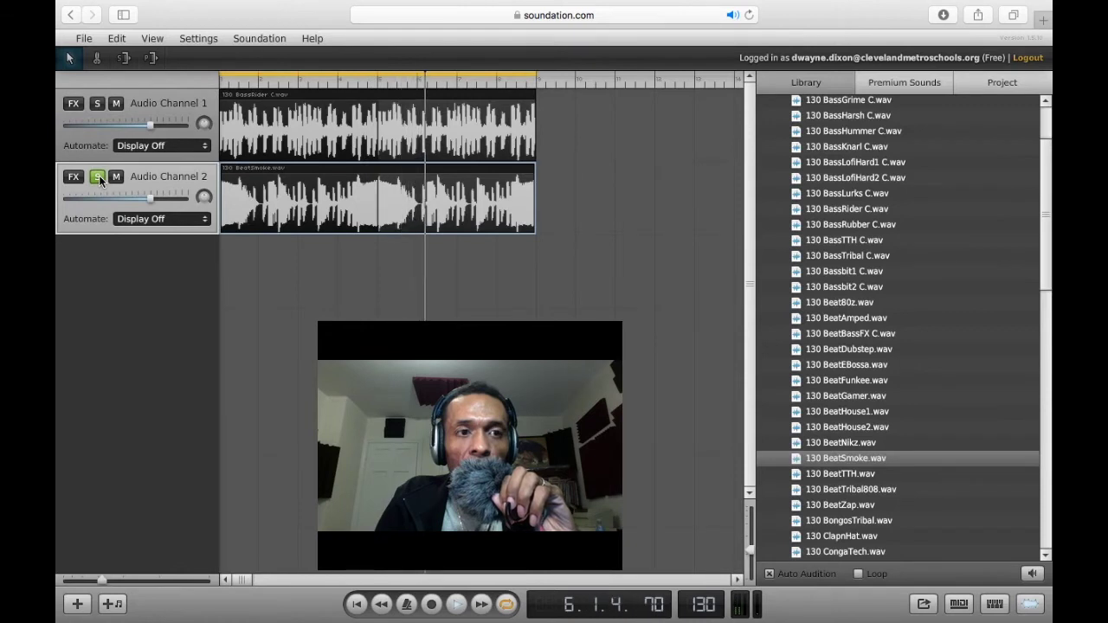
{"action": "left_click", "coordinate": [98, 176]}
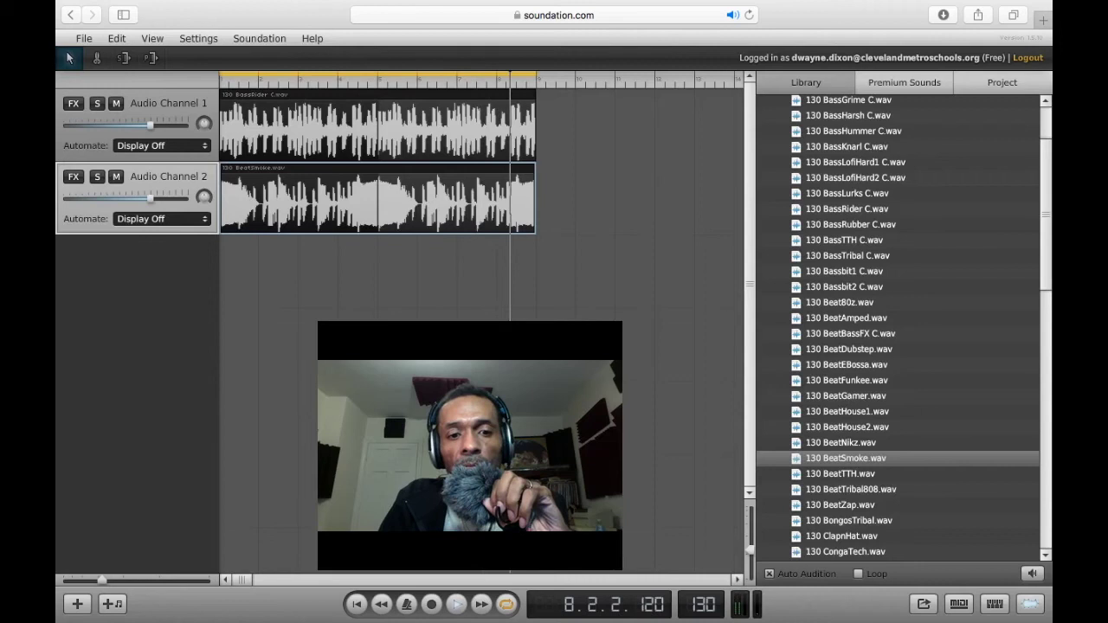
{"action": "left_click", "coordinate": [457, 612]}
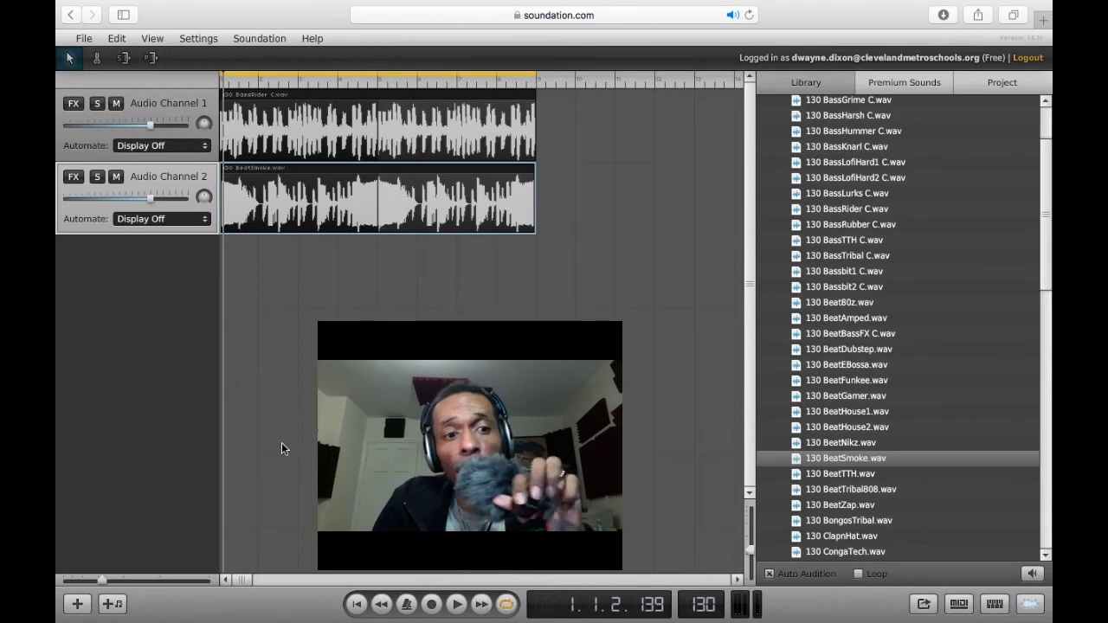
Add a third audio channel and place the 130 SynthDark1 C.wav loop on it from bar 5 to bar 9
{"action": "left_click", "coordinate": [91, 603]}
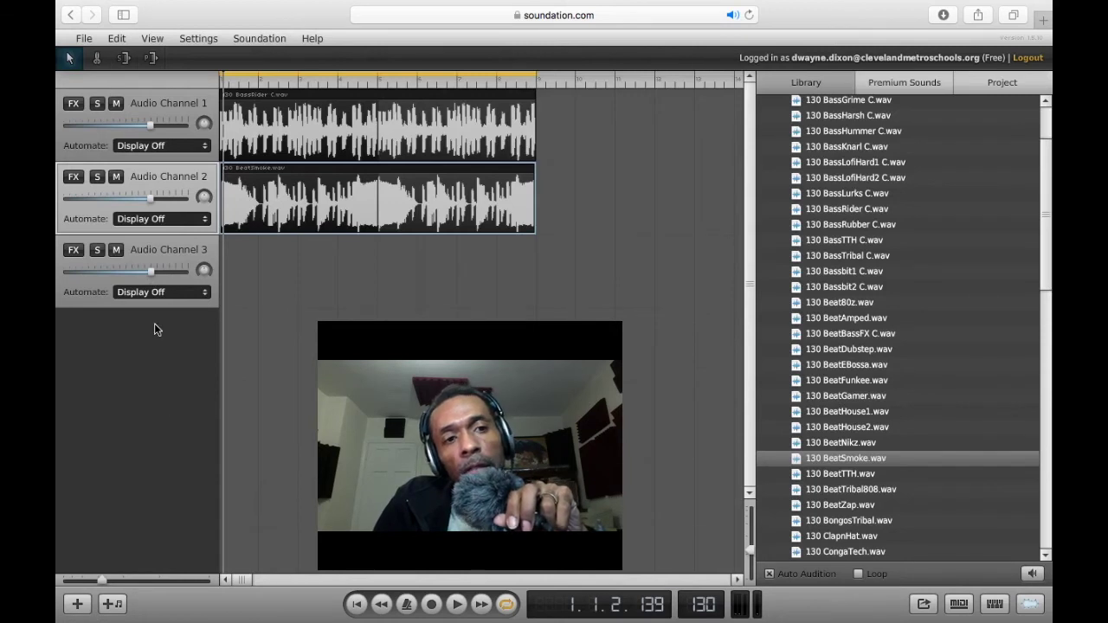
{"action": "left_click", "coordinate": [159, 255]}
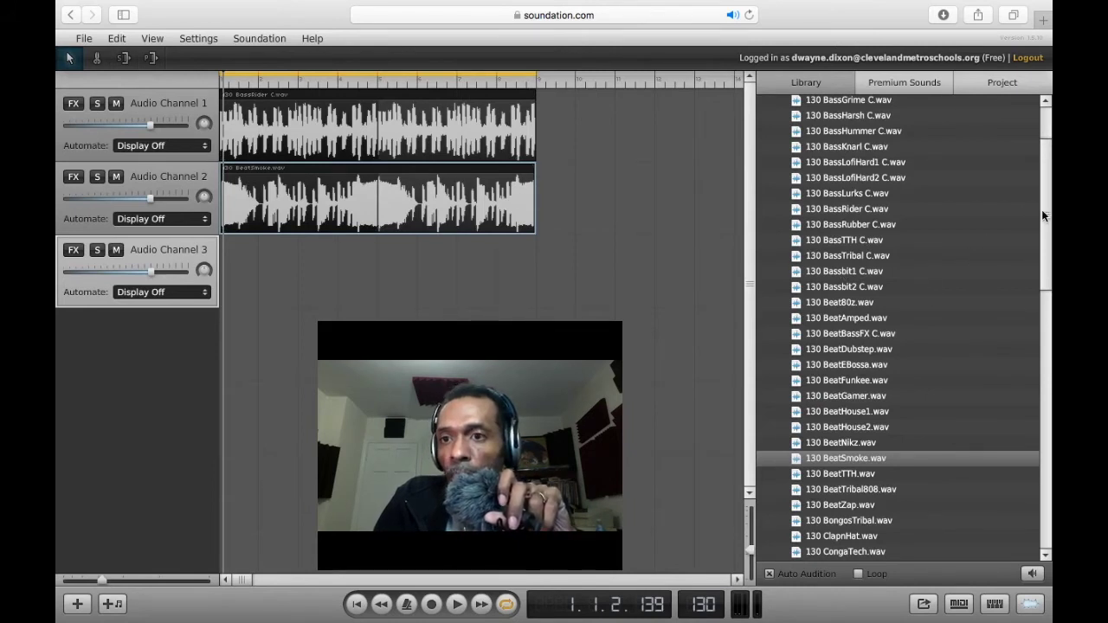
{"action": "left_click_drag", "start_coordinate": [1041, 210], "coordinate": [1045, 362]}
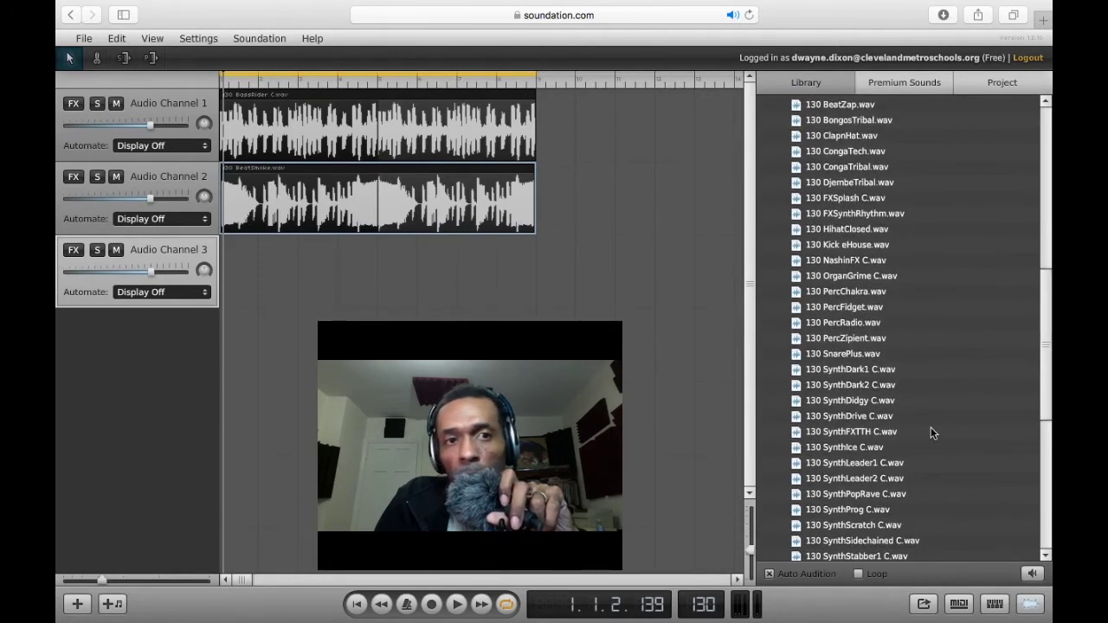
{"action": "left_click", "coordinate": [843, 370]}
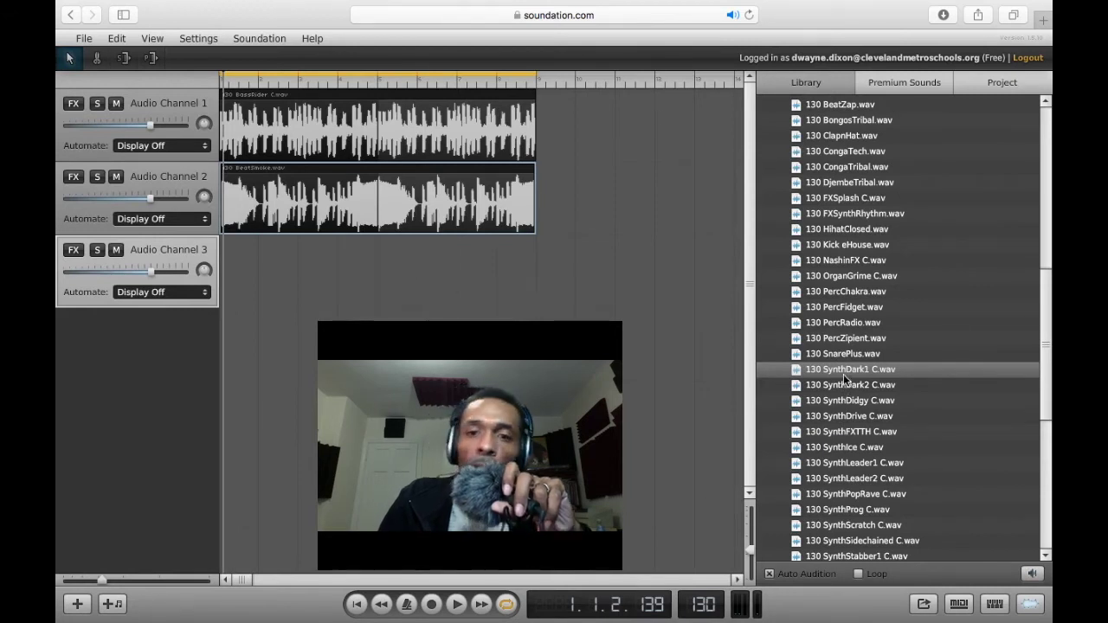
{"action": "left_click_drag", "start_coordinate": [842, 374], "coordinate": [299, 277]}
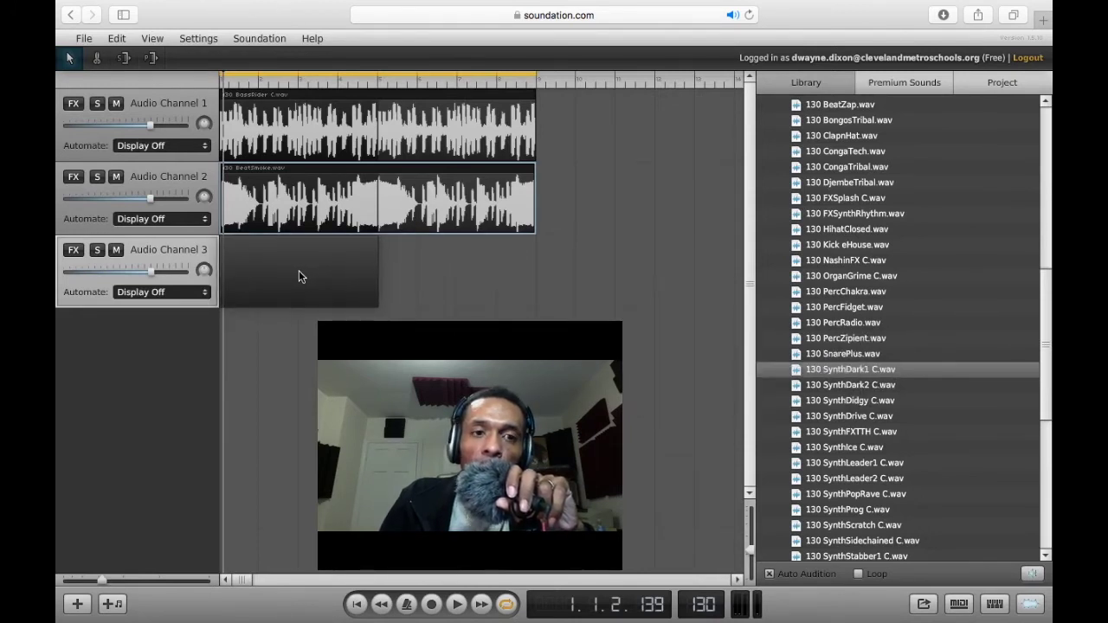
{"action": "left_click_drag", "start_coordinate": [298, 277], "coordinate": [458, 281]}
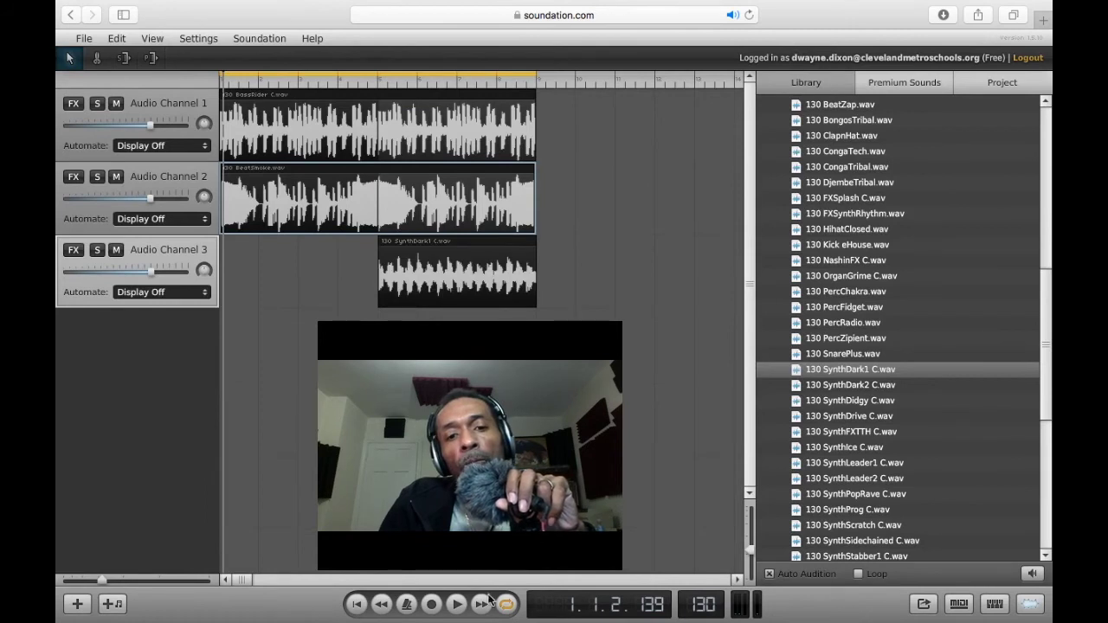
Play the three-channel arrangement from the beginning of the song
{"action": "left_click", "coordinate": [357, 606]}
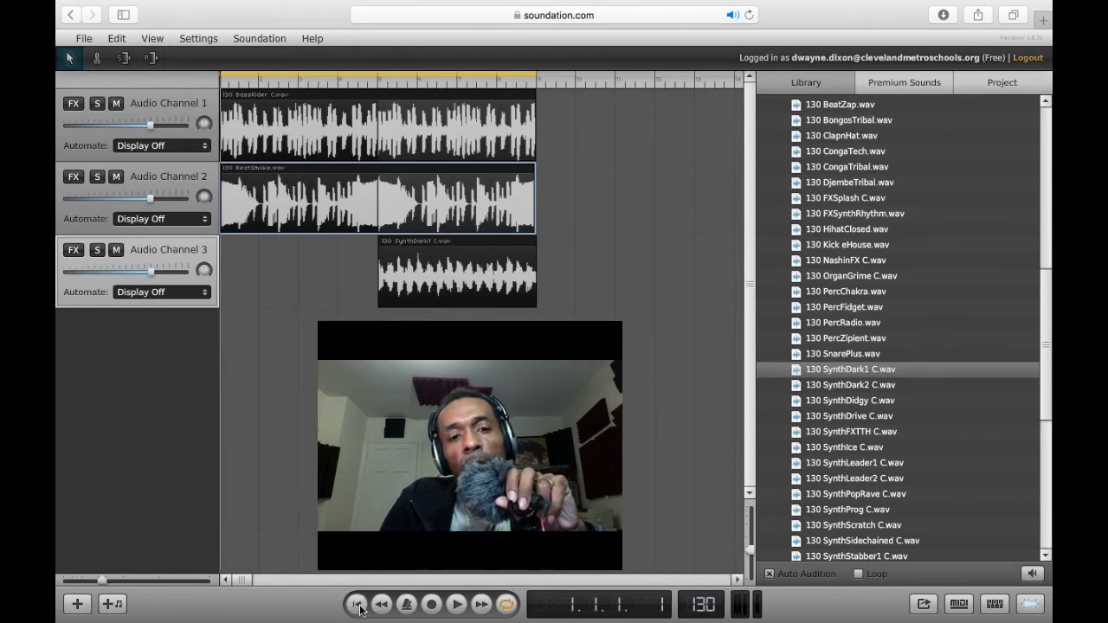
{"action": "left_click", "coordinate": [459, 610]}
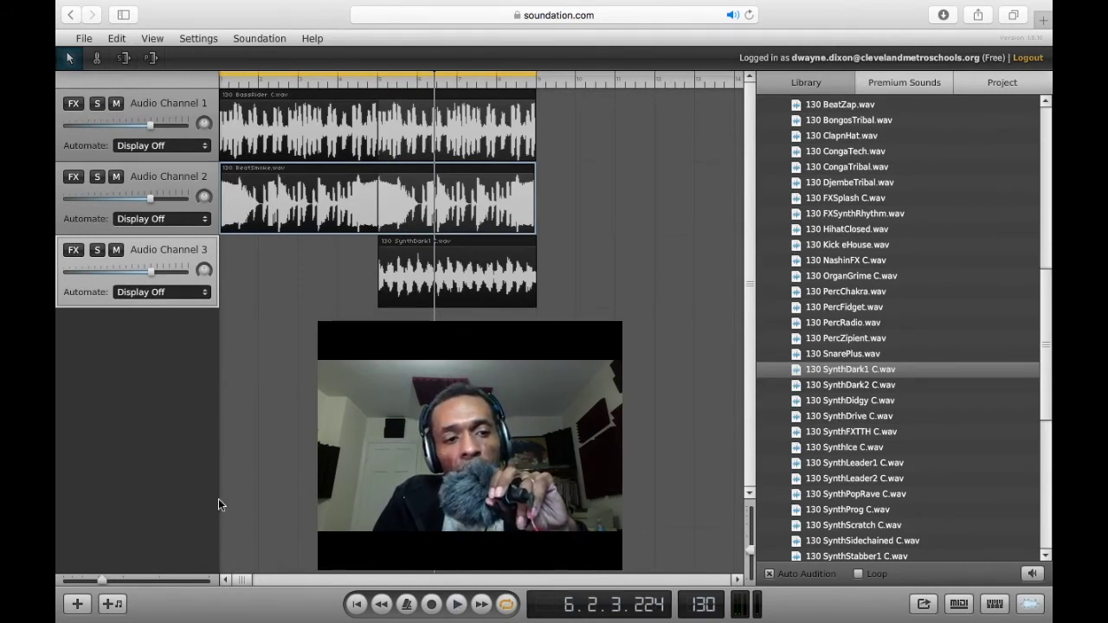
Add a fourth audio channel, place the 130 NashinFX C.wav loop on it from bar 1 to bar 9, and play the song from the start
{"action": "left_click", "coordinate": [77, 604]}
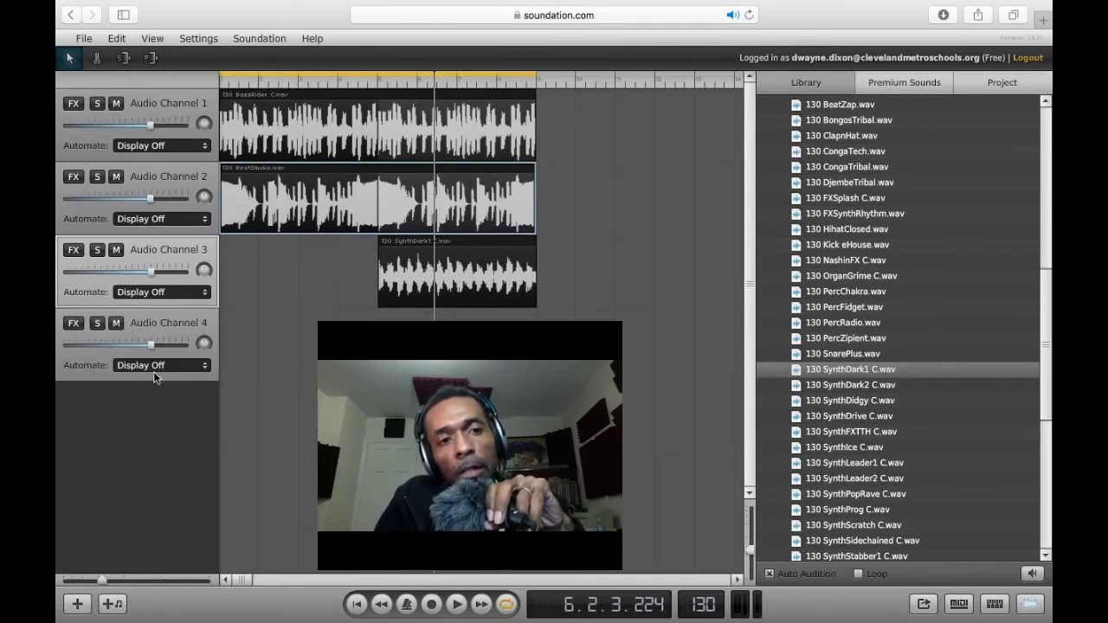
{"action": "left_click", "coordinate": [153, 333]}
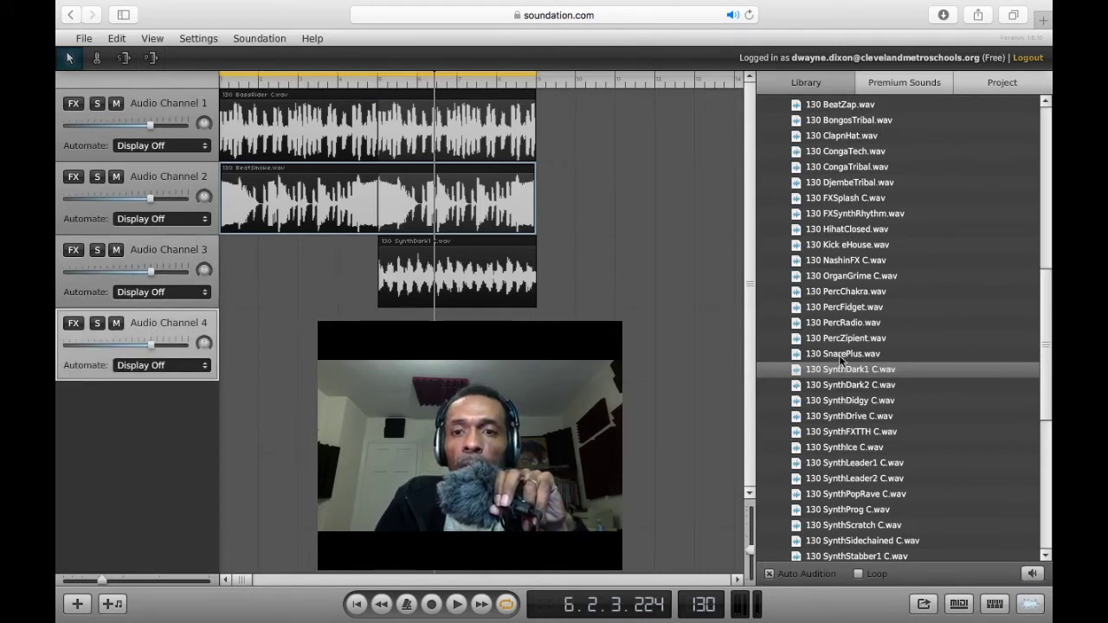
{"action": "left_click", "coordinate": [837, 262]}
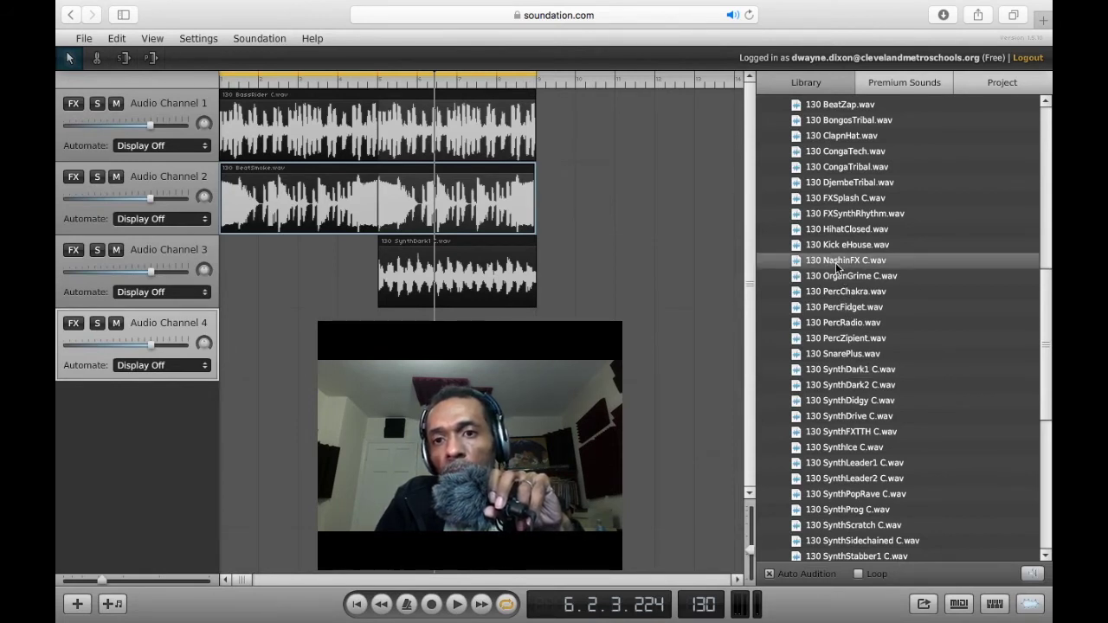
{"action": "left_click_drag", "start_coordinate": [837, 267], "coordinate": [363, 355]}
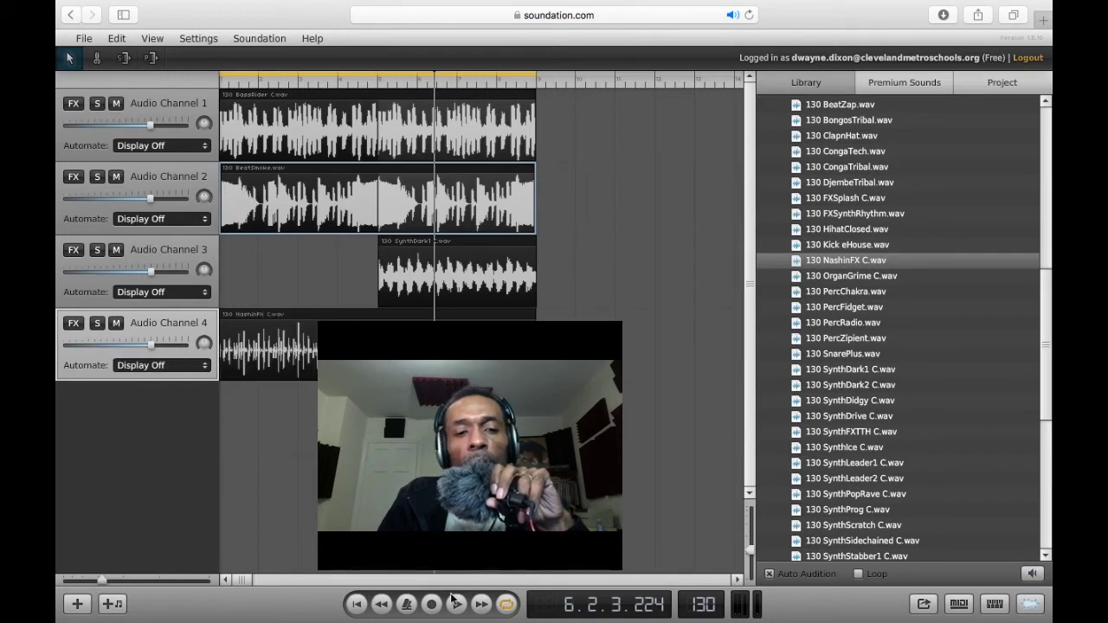
{"action": "left_click", "coordinate": [356, 604]}
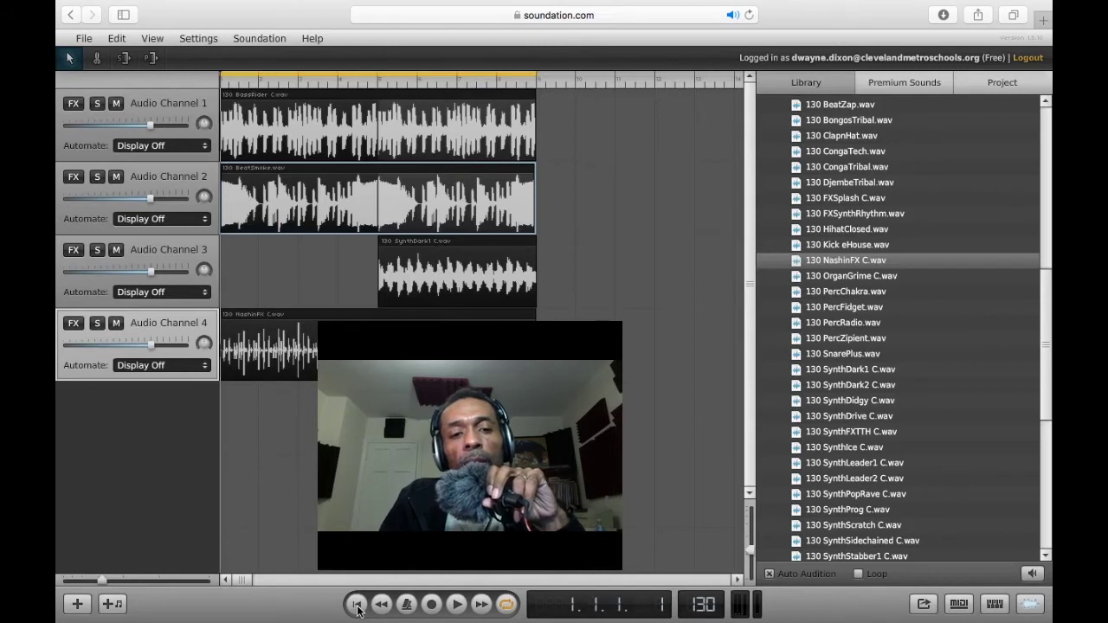
{"action": "left_click", "coordinate": [458, 607]}
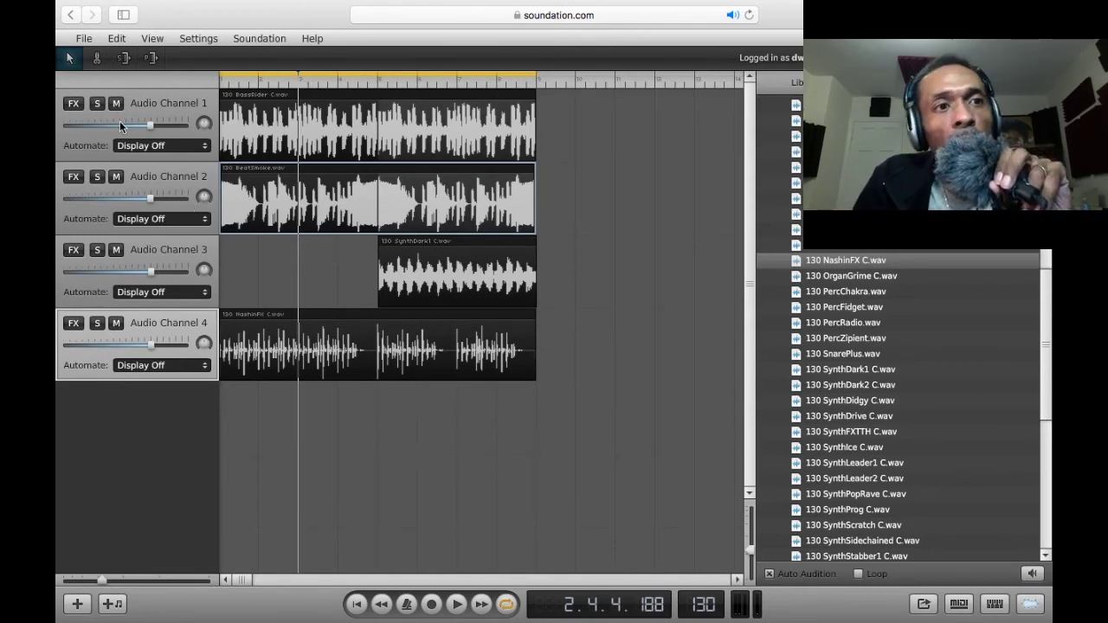
Save the song under a new name made of the creator's last name followed by 318f
{"action": "left_click", "coordinate": [84, 39]}
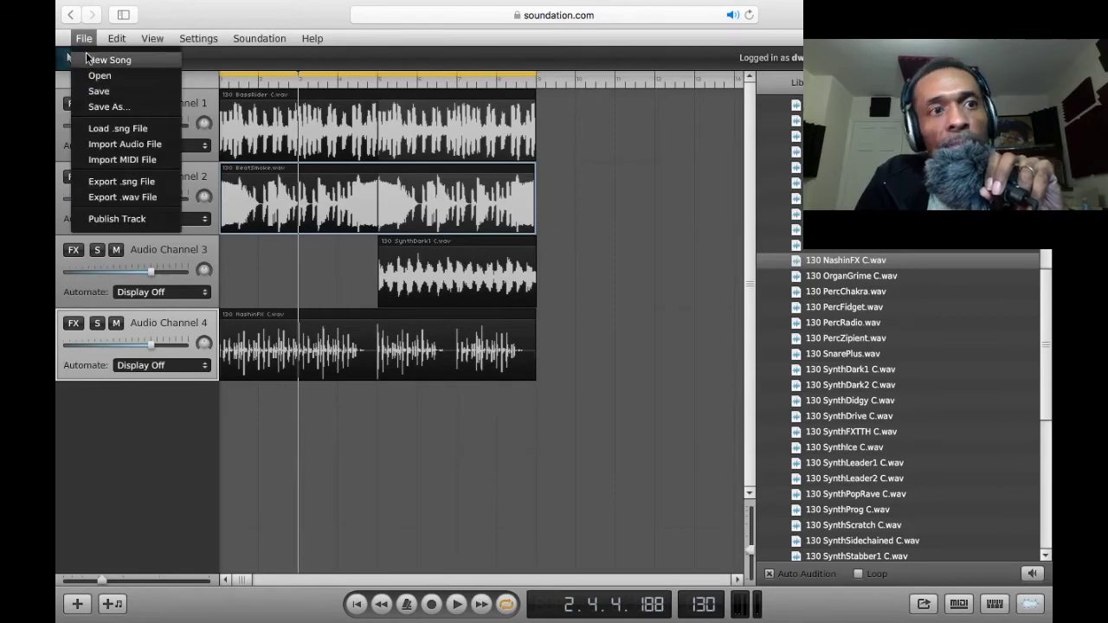
{"action": "left_click", "coordinate": [103, 106]}
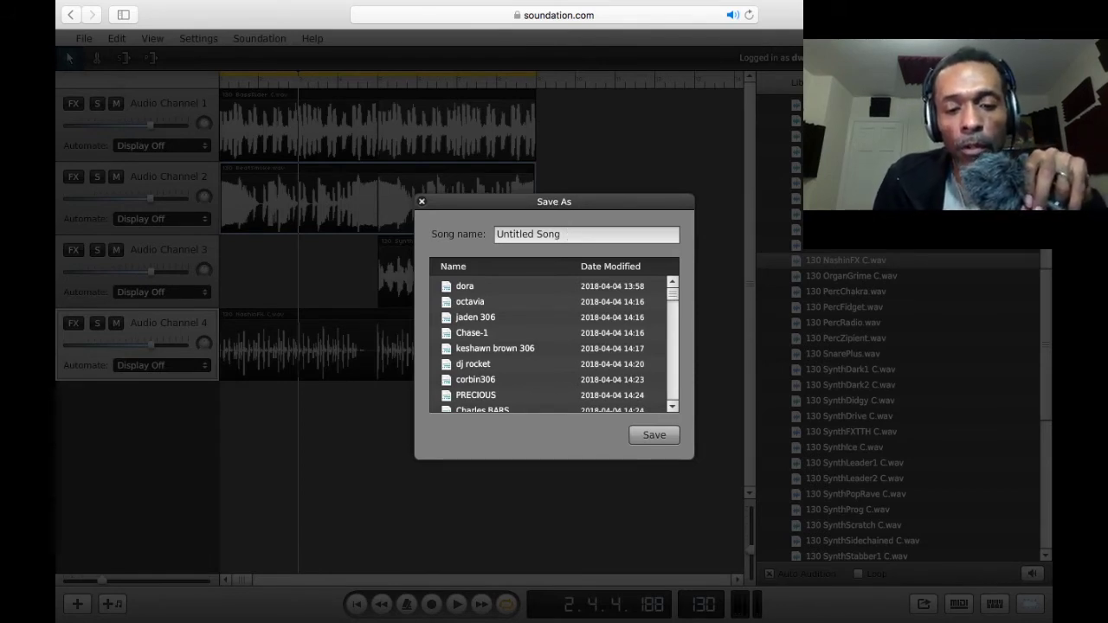
{"action": "double_click", "coordinate": [565, 234]}
{"action": "key", "text": "BackSpace"}
{"action": "key", "text": "BackSpace"}
{"action": "key", "text": "BackSpace"}
{"action": "key", "text": "BackSpace"}
{"action": "key", "text": "BackSpace"}
{"action": "key", "text": "BackSpace"}
{"action": "key", "text": "BackSpace"}
{"action": "key", "text": "BackSpace"}
{"action": "key", "text": "BackSpace"}
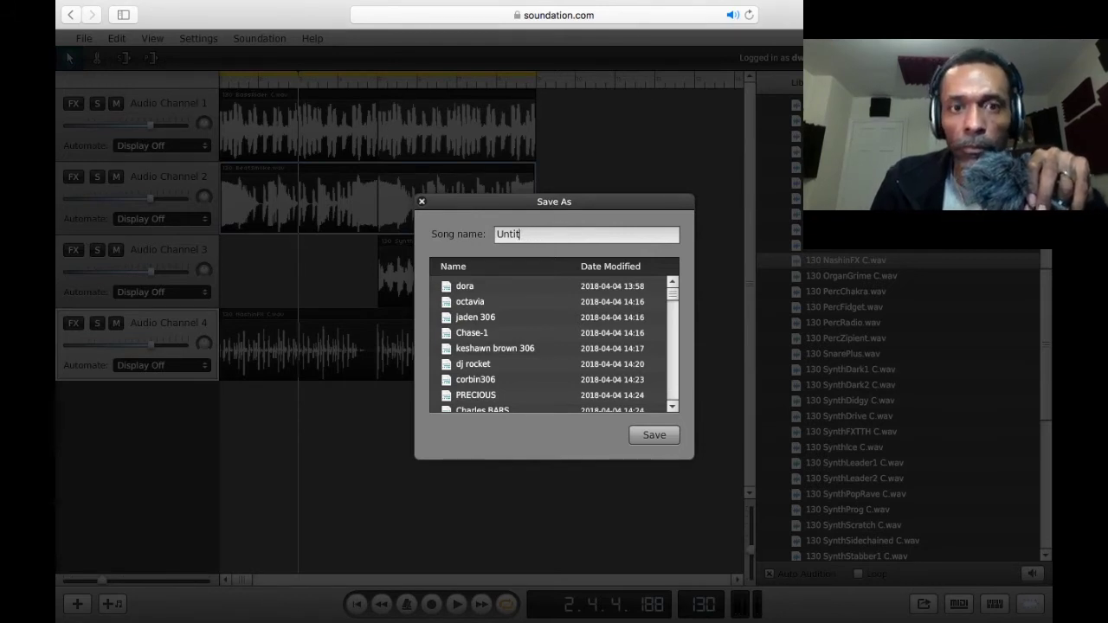
{"action": "type", "text": "D"}
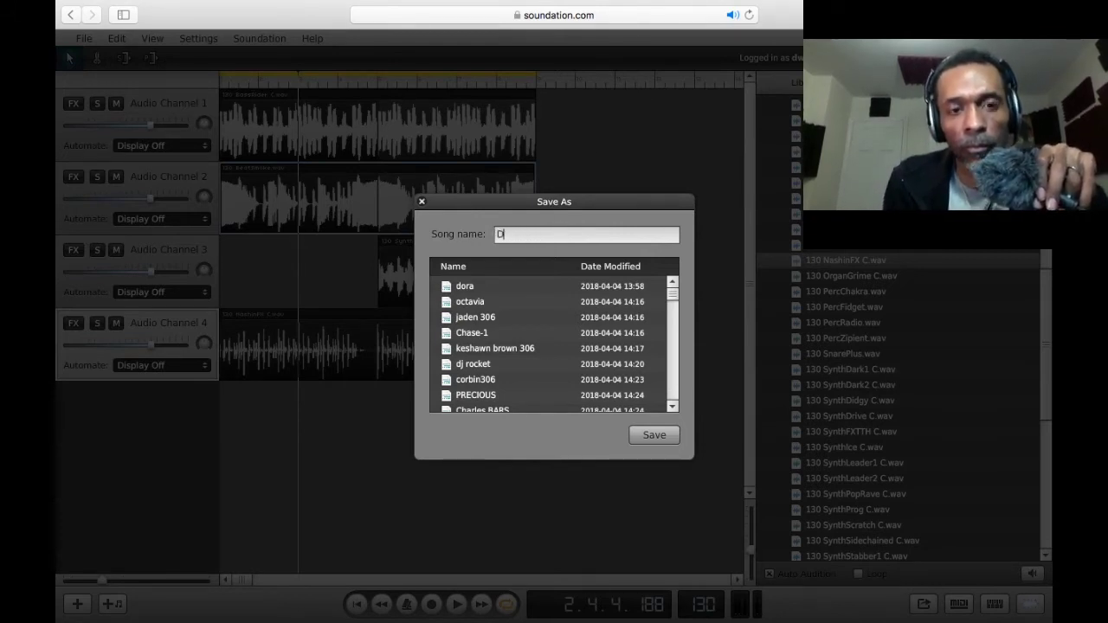
{"action": "type", "text": "ixo"}
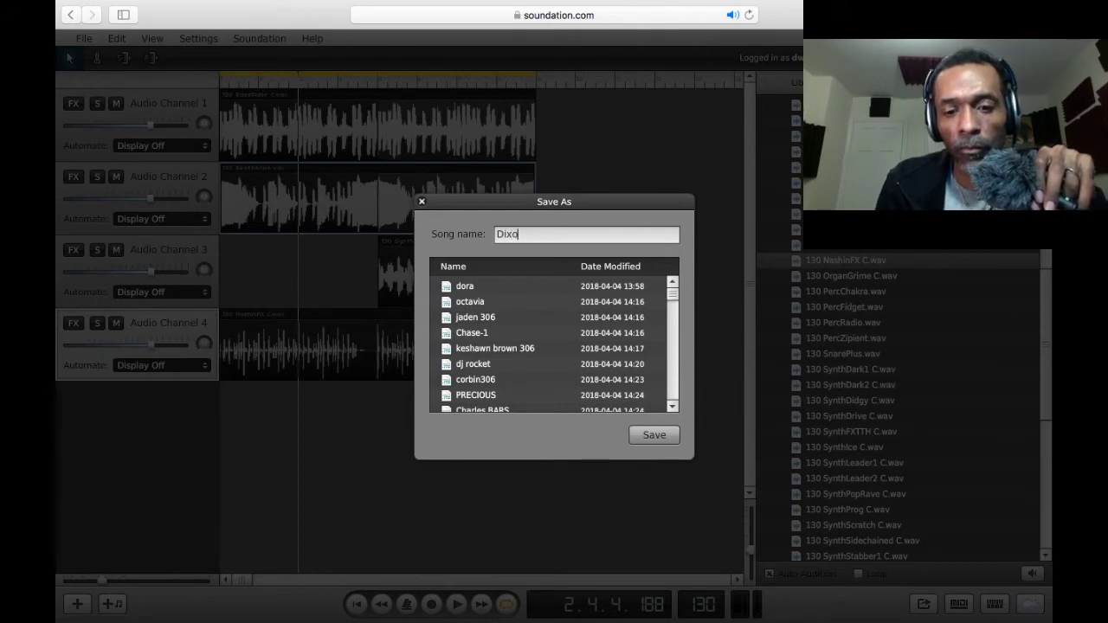
{"action": "type", "text": "n "}
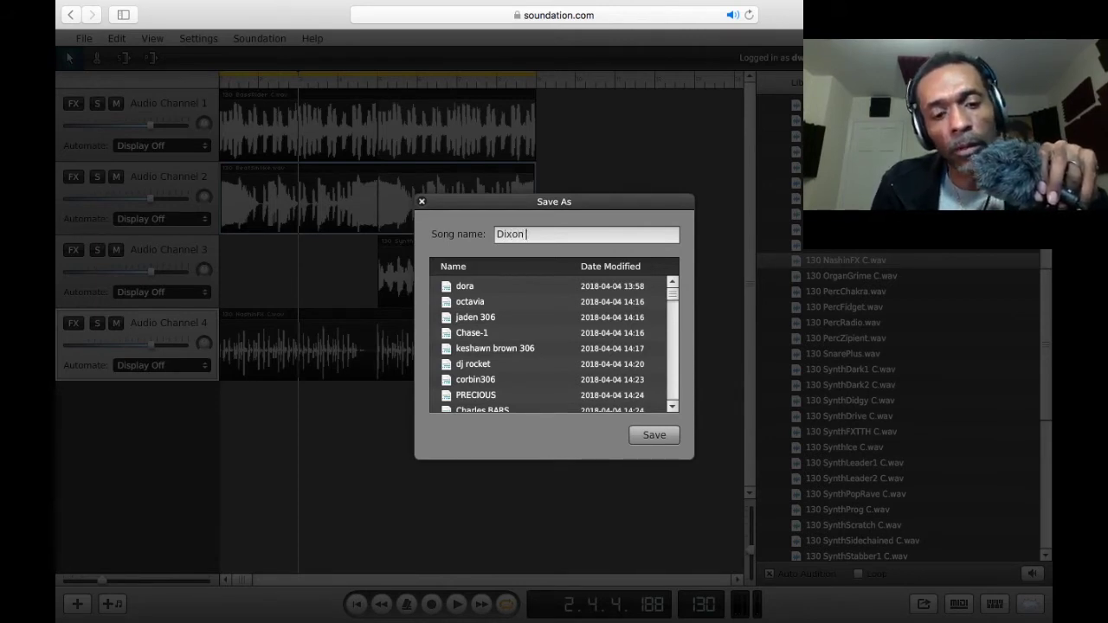
{"action": "type", "text": "318f"}
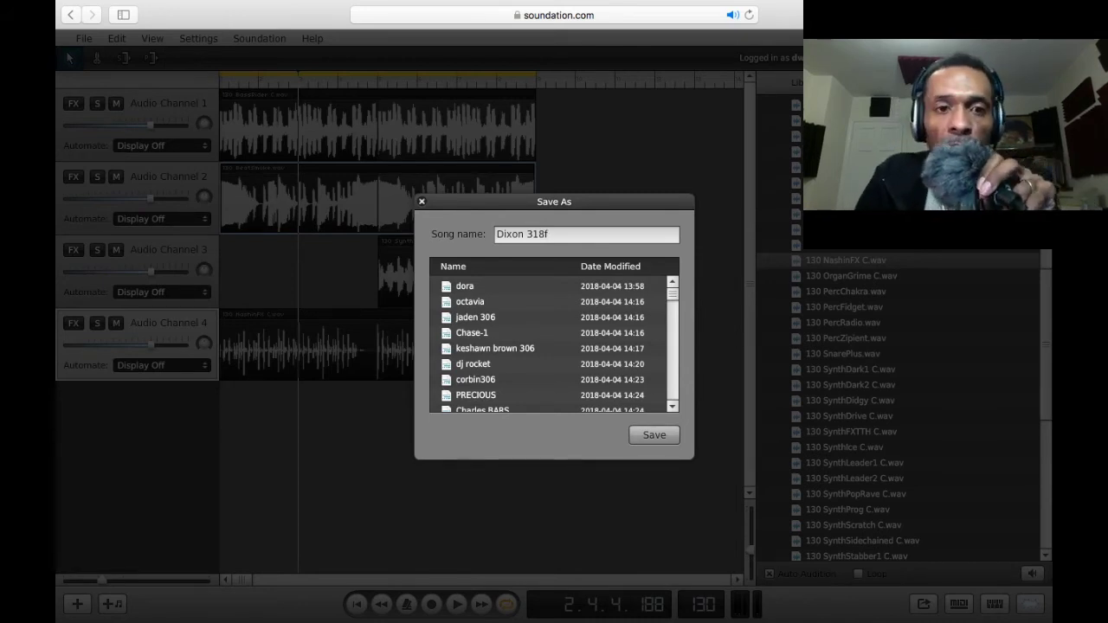
{"action": "left_click", "coordinate": [656, 438]}
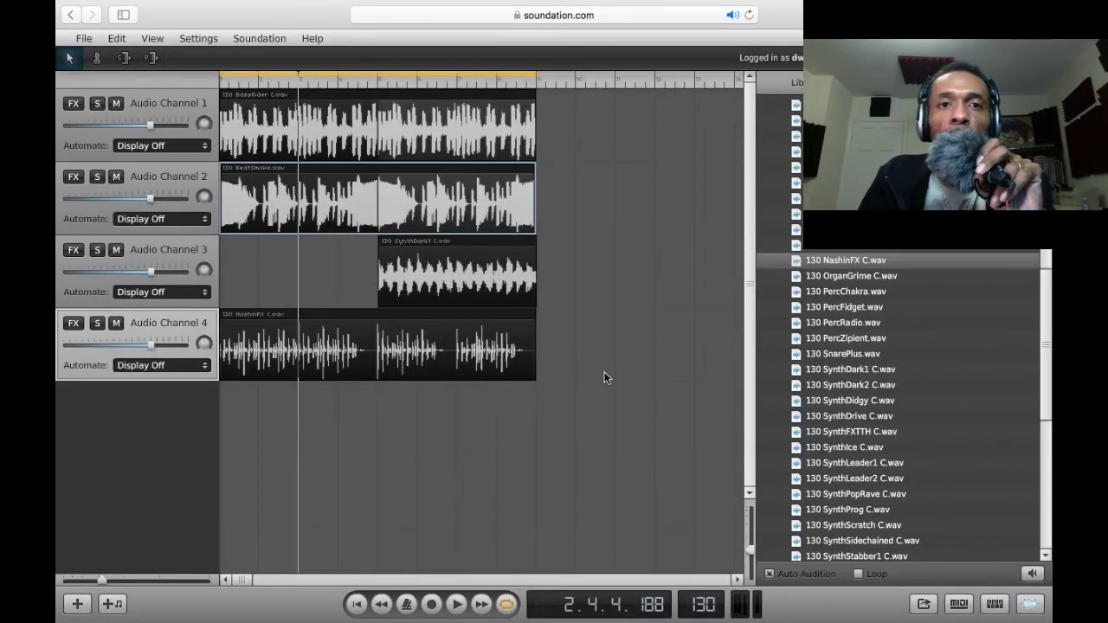
Start a new empty song and reopen the saved song whose name ends in 318f
{"action": "left_click", "coordinate": [84, 39]}
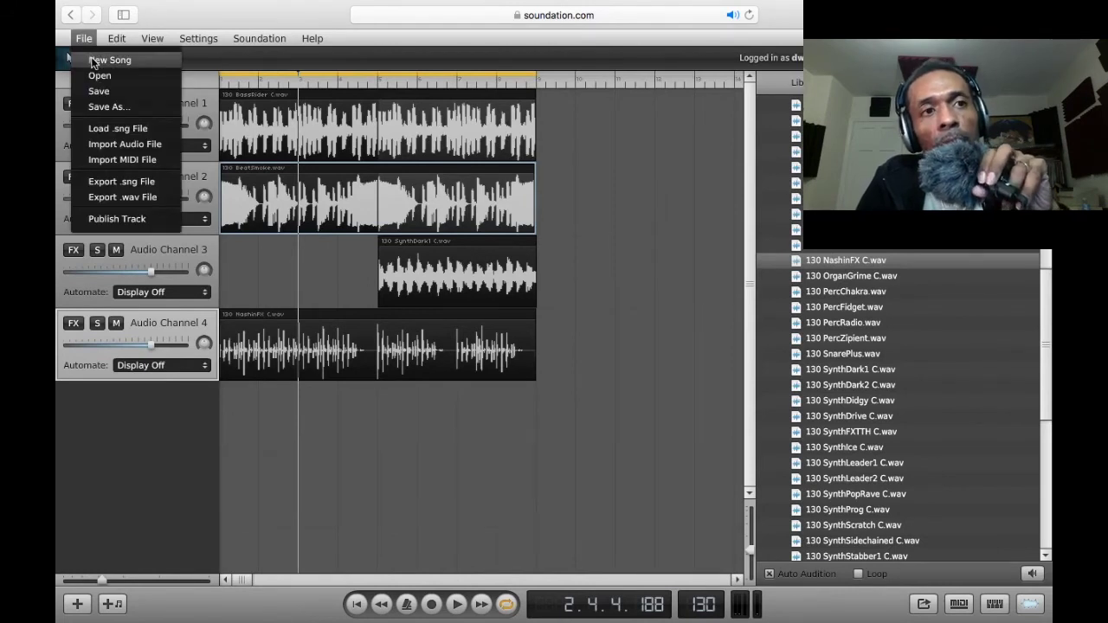
{"action": "left_click", "coordinate": [93, 62]}
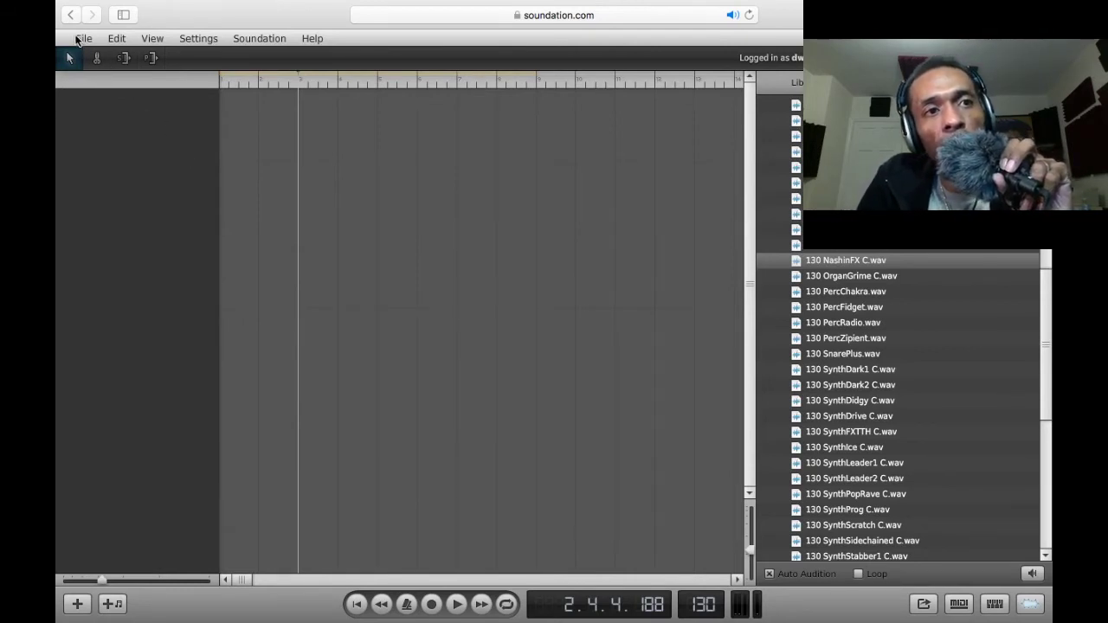
{"action": "left_click", "coordinate": [81, 40]}
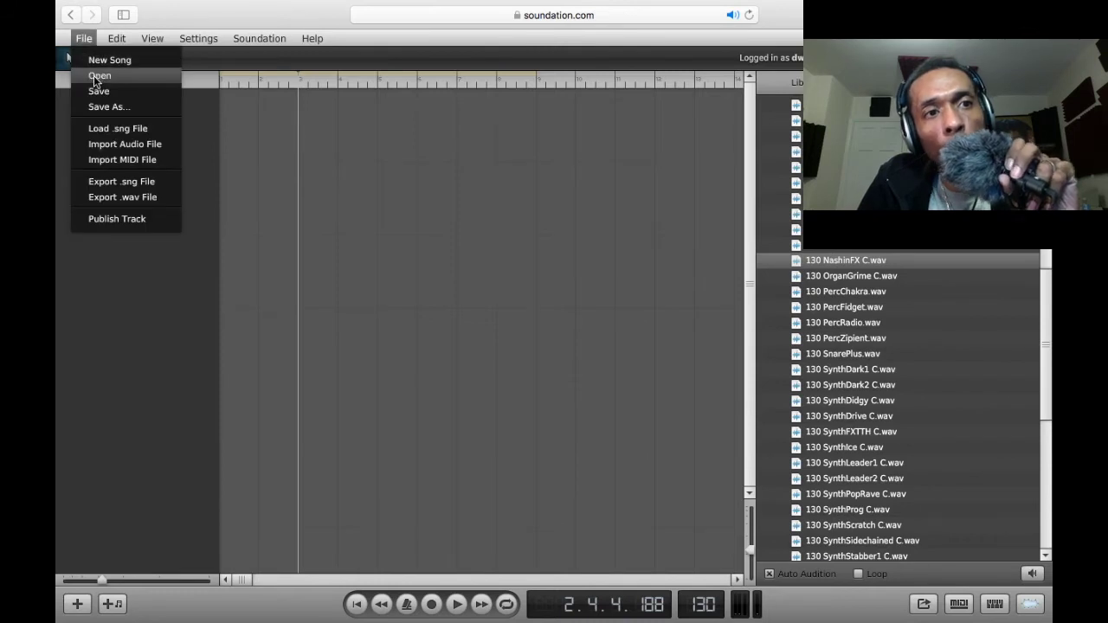
{"action": "left_click", "coordinate": [96, 78]}
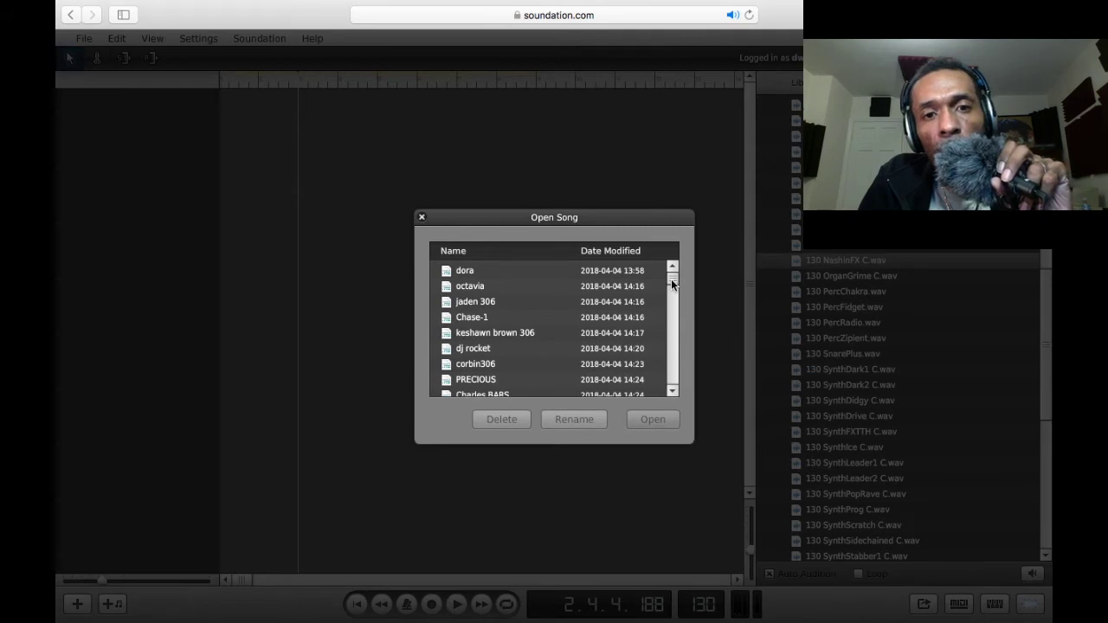
{"action": "left_click_drag", "start_coordinate": [672, 284], "coordinate": [679, 369]}
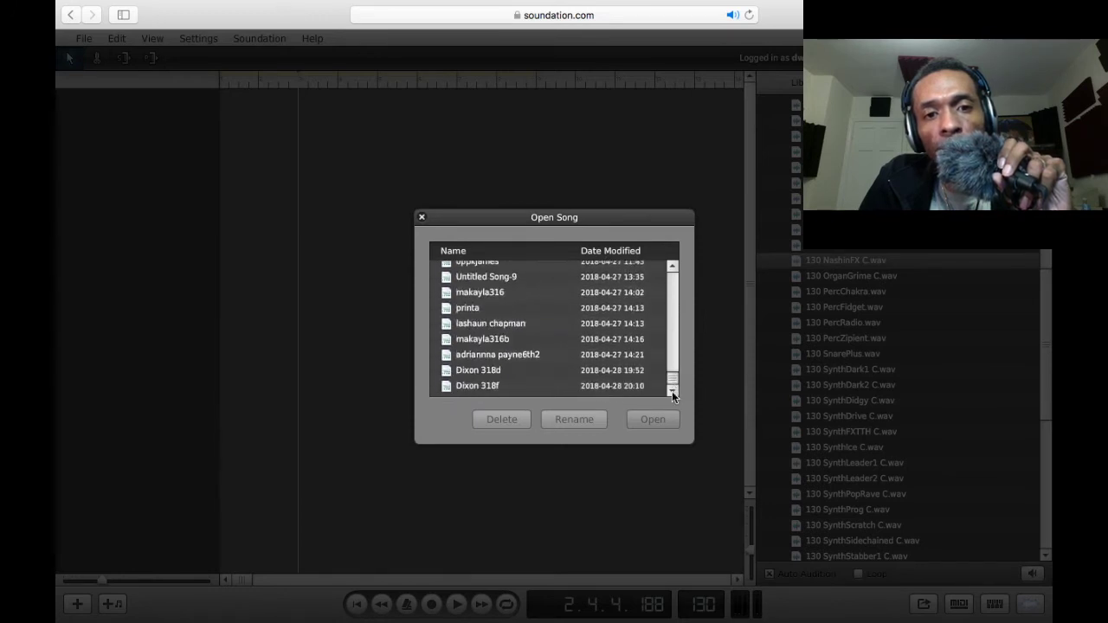
{"action": "left_click", "coordinate": [486, 386]}
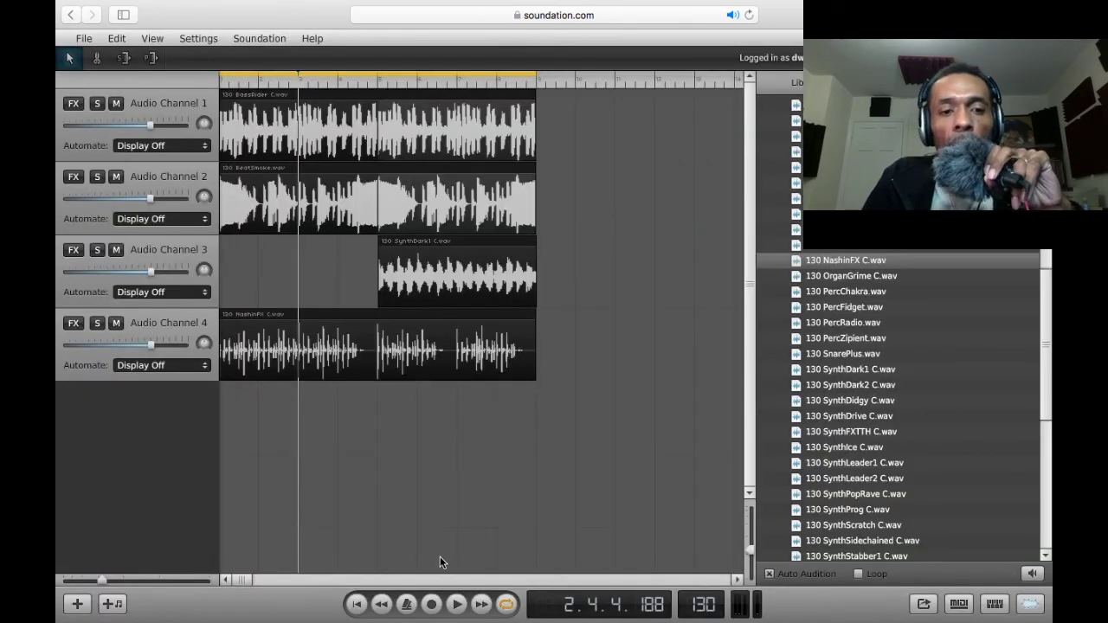
Play the reopened four-channel song from the beginning and stop playback
{"action": "left_click", "coordinate": [357, 604]}
{"action": "left_click", "coordinate": [458, 606]}
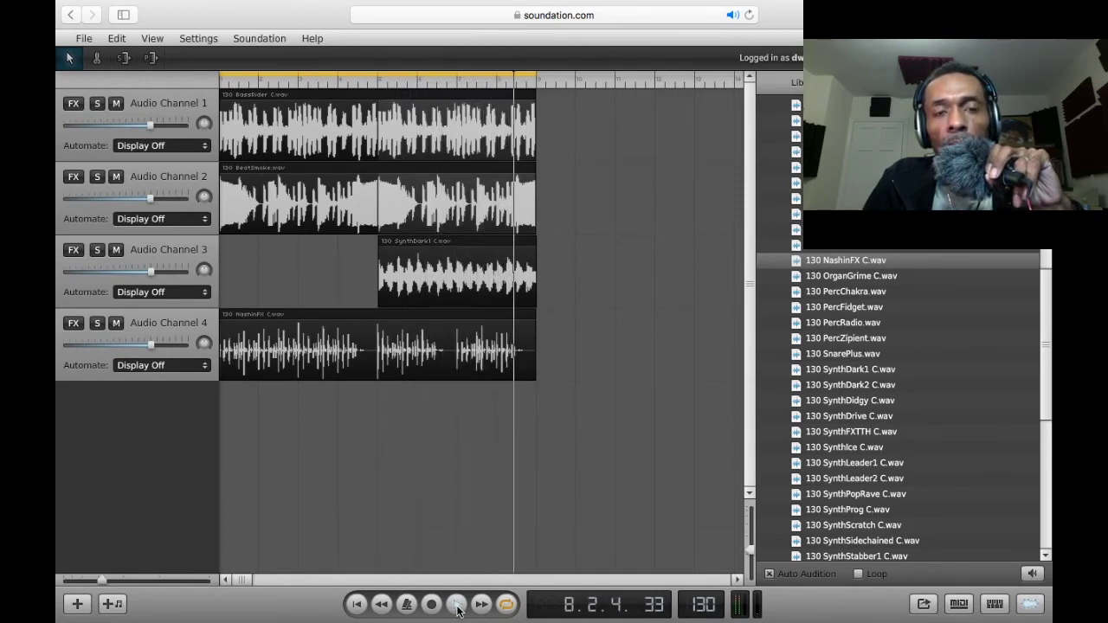
{"action": "left_click", "coordinate": [457, 608]}
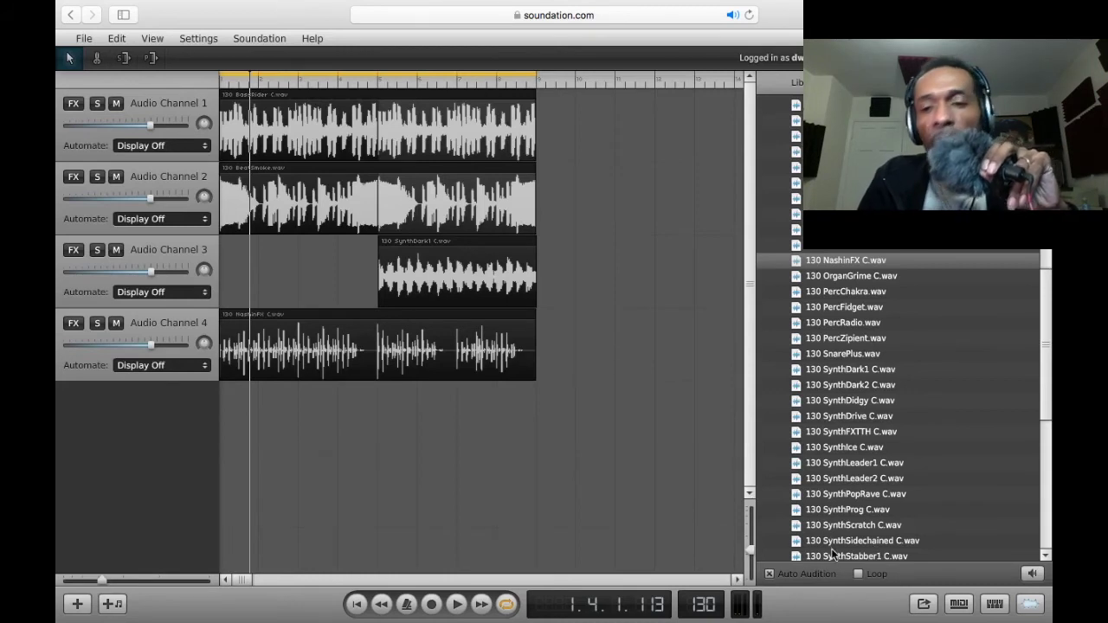
Take the browser out of full screen, minimize it and switch to the music composition rubrics document in WordPad
{"action": "mouse_move", "coordinate": [170, 2]}
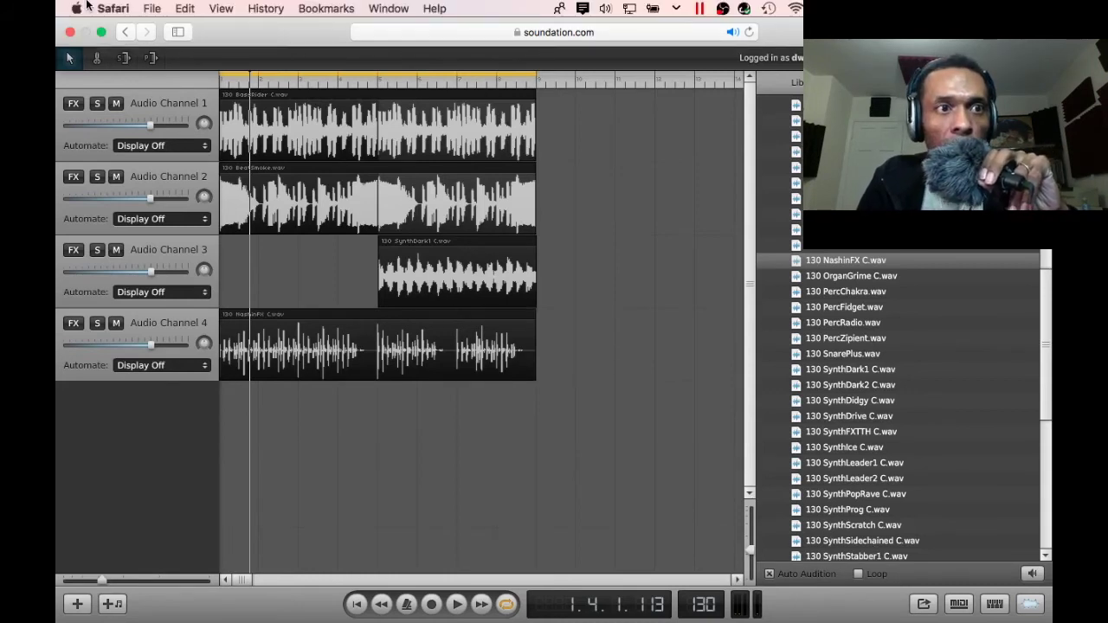
{"action": "left_click", "coordinate": [101, 35]}
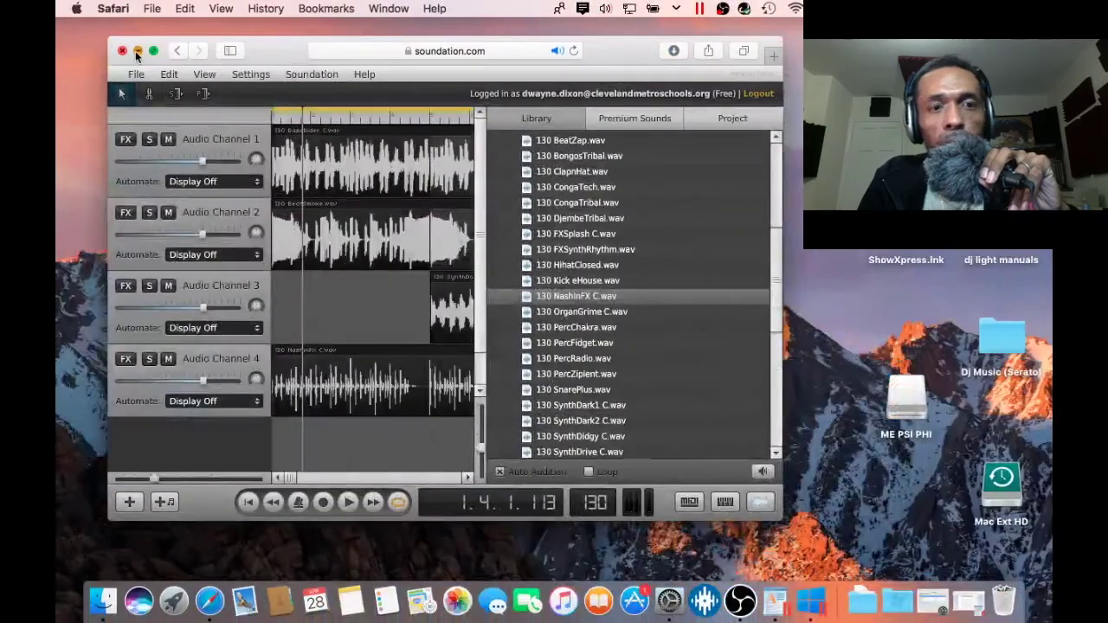
{"action": "left_click", "coordinate": [137, 51]}
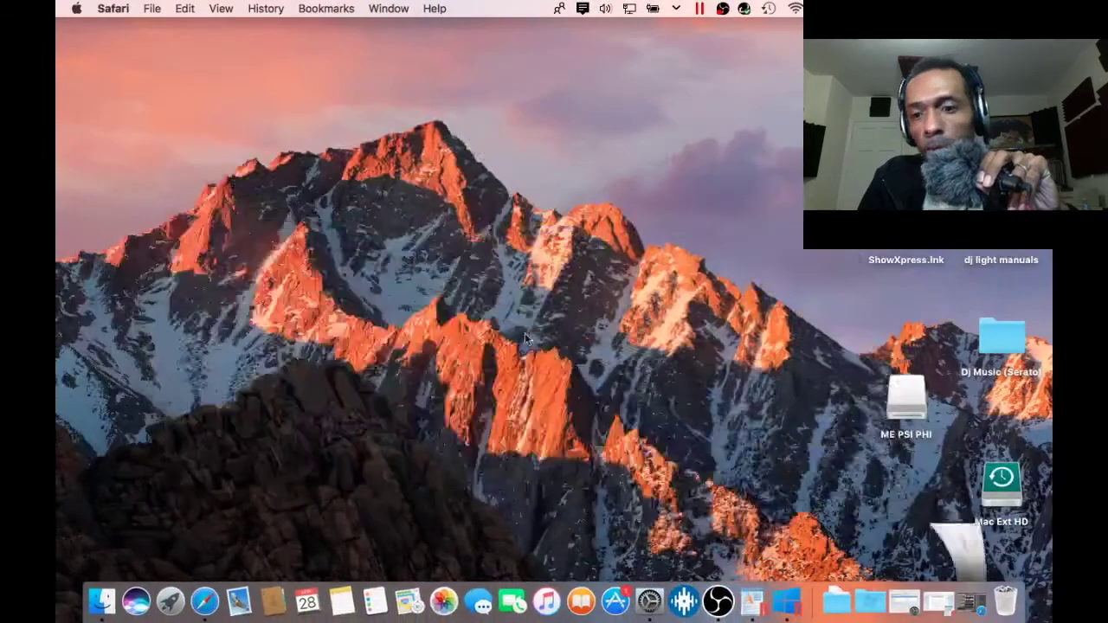
{"action": "left_click", "coordinate": [941, 601]}
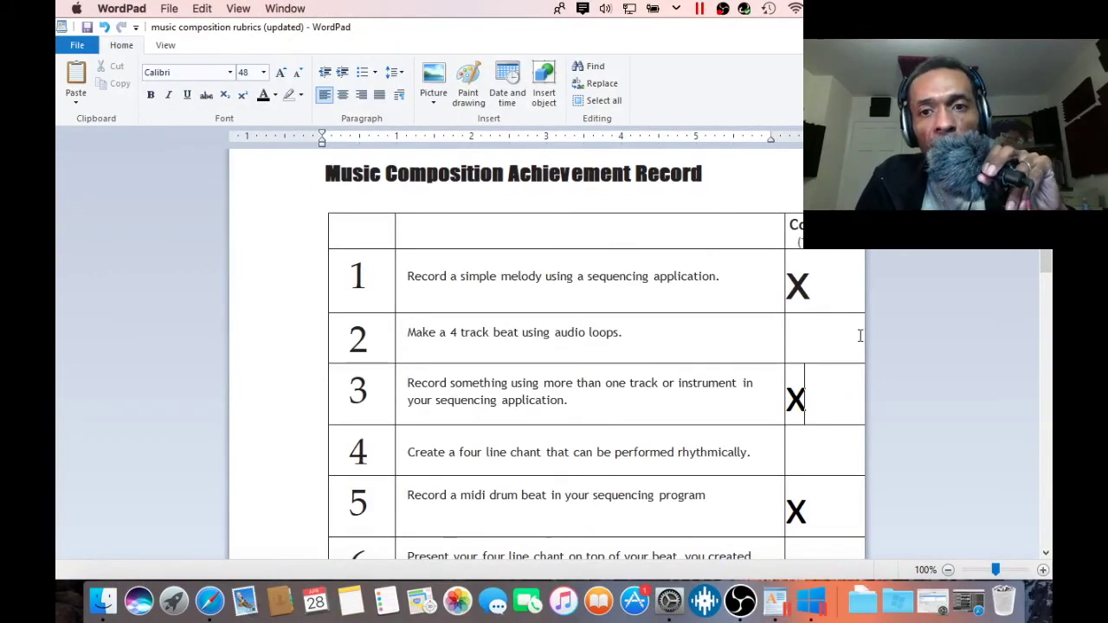
Mark item 2, the 4 track beat using audio loops, as completed with an X in font size 48
{"action": "left_click", "coordinate": [795, 329]}
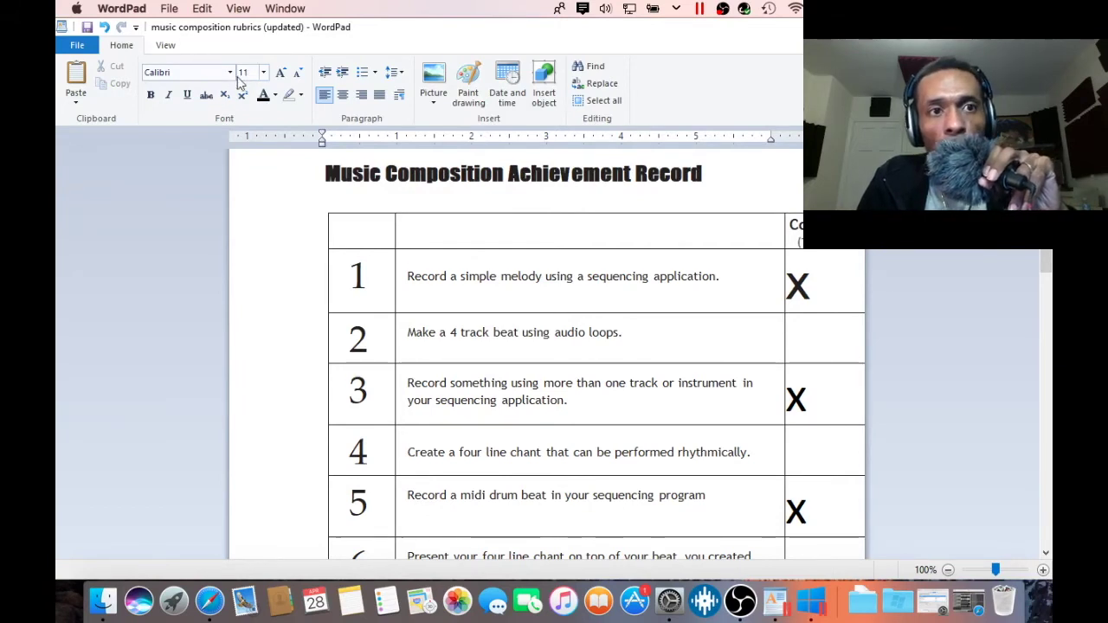
{"action": "left_click", "coordinate": [263, 72]}
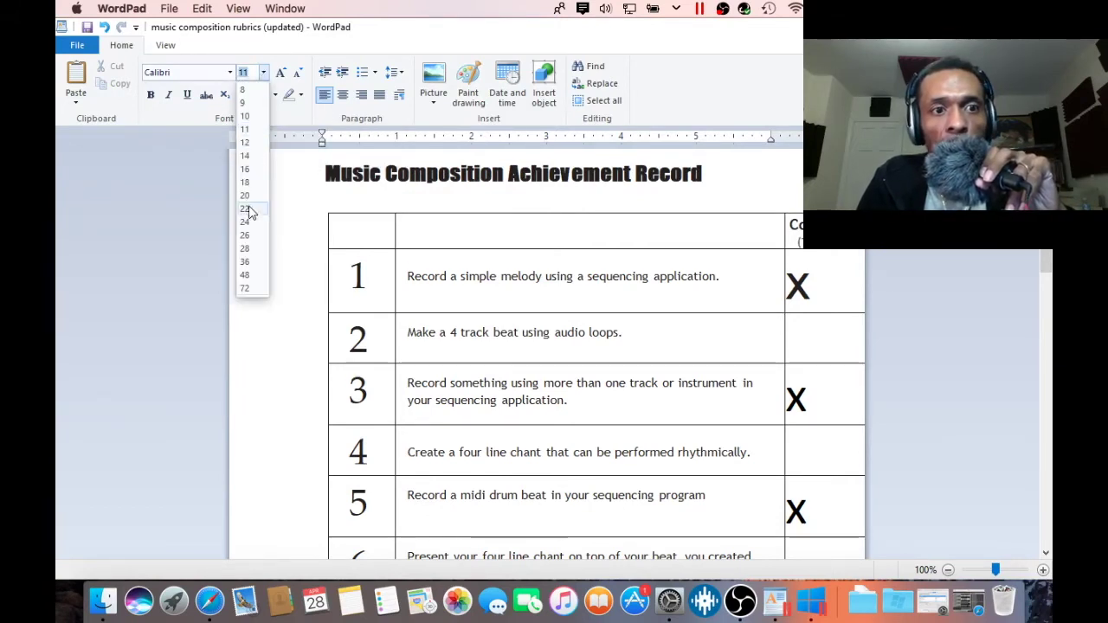
{"action": "left_click", "coordinate": [248, 275]}
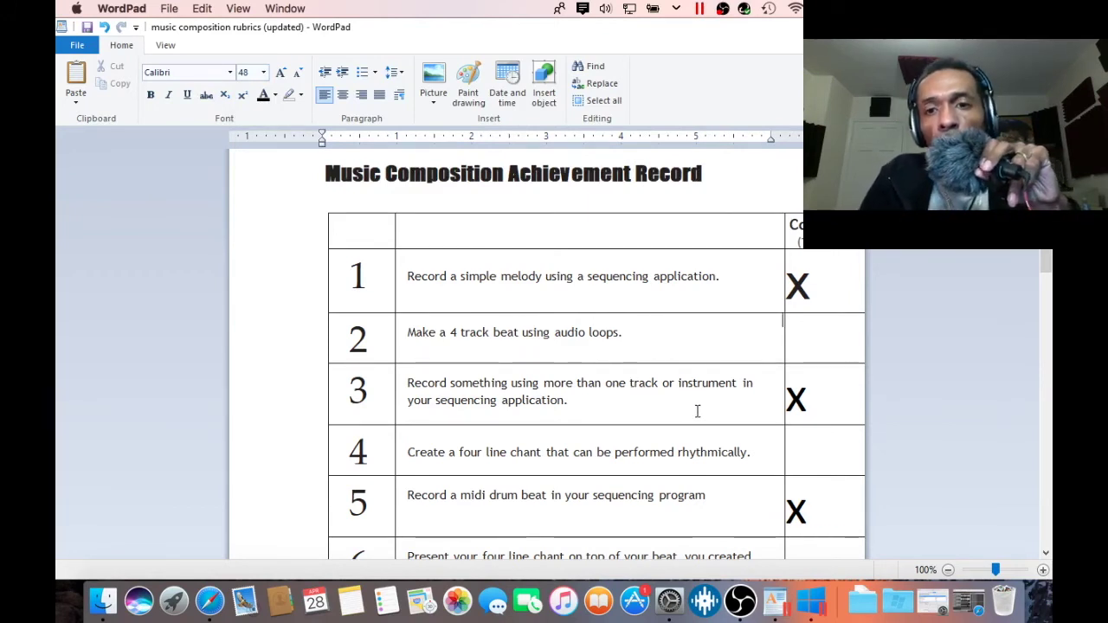
{"action": "type", "text": "x"}
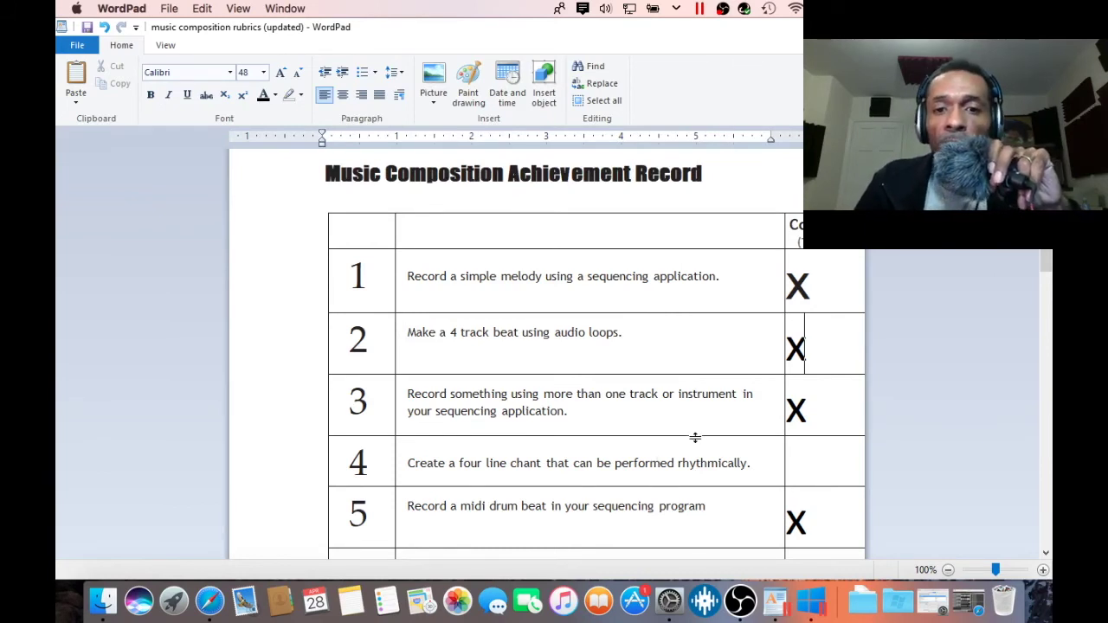
Review the CD cover item in the achievement record and the CD cover instructions at the end of the document
{"action": "scroll", "coordinate": [695, 437], "scroll_direction": "down", "scroll_amount": 5}
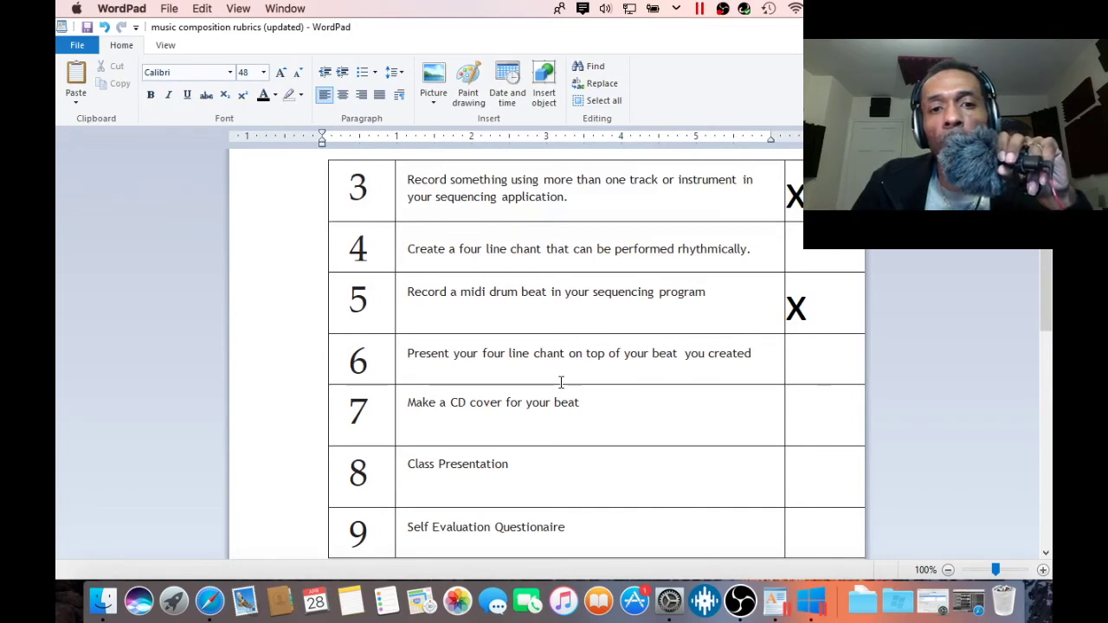
{"action": "left_click", "coordinate": [527, 414]}
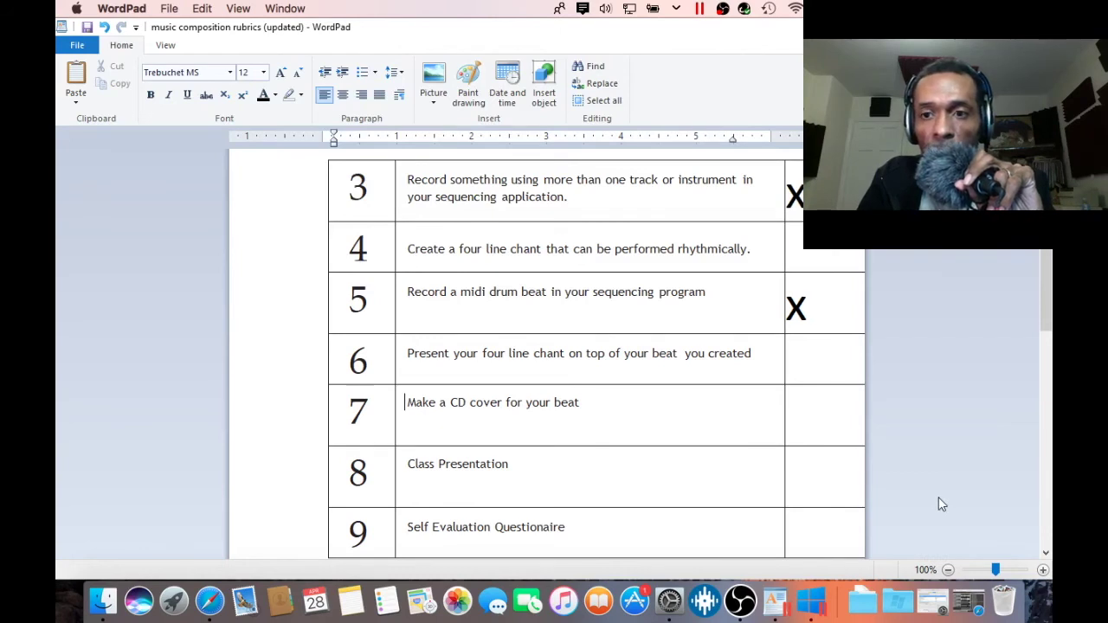
{"action": "left_click_drag", "start_coordinate": [1044, 309], "coordinate": [1033, 561]}
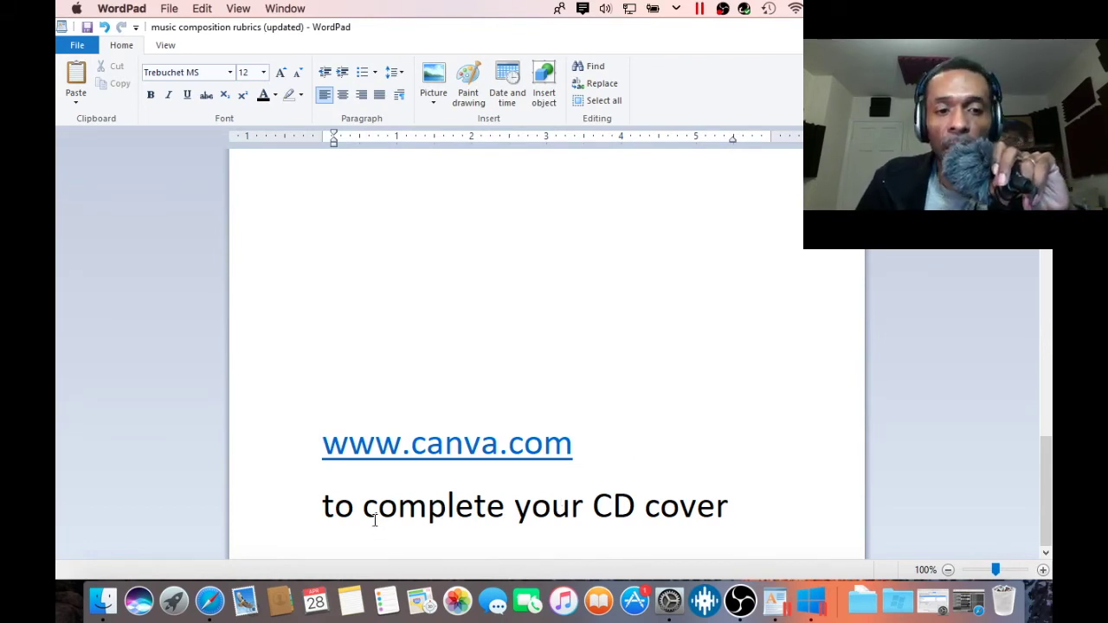
Switch to Safari, make its window full screen and go to canva.com
{"action": "left_click", "coordinate": [209, 603]}
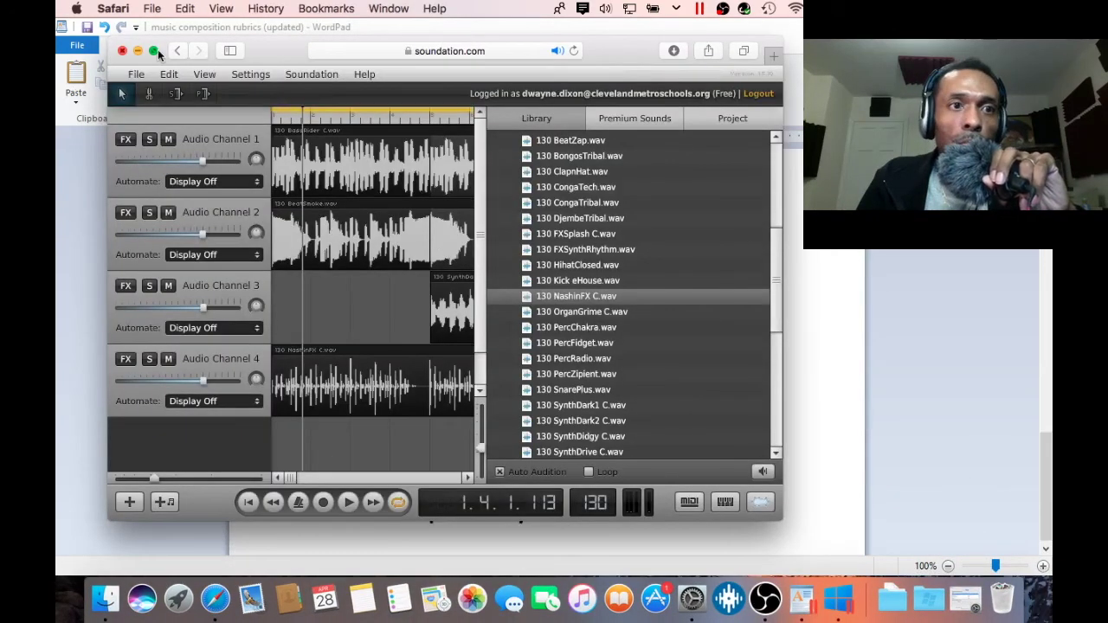
{"action": "left_click", "coordinate": [154, 51]}
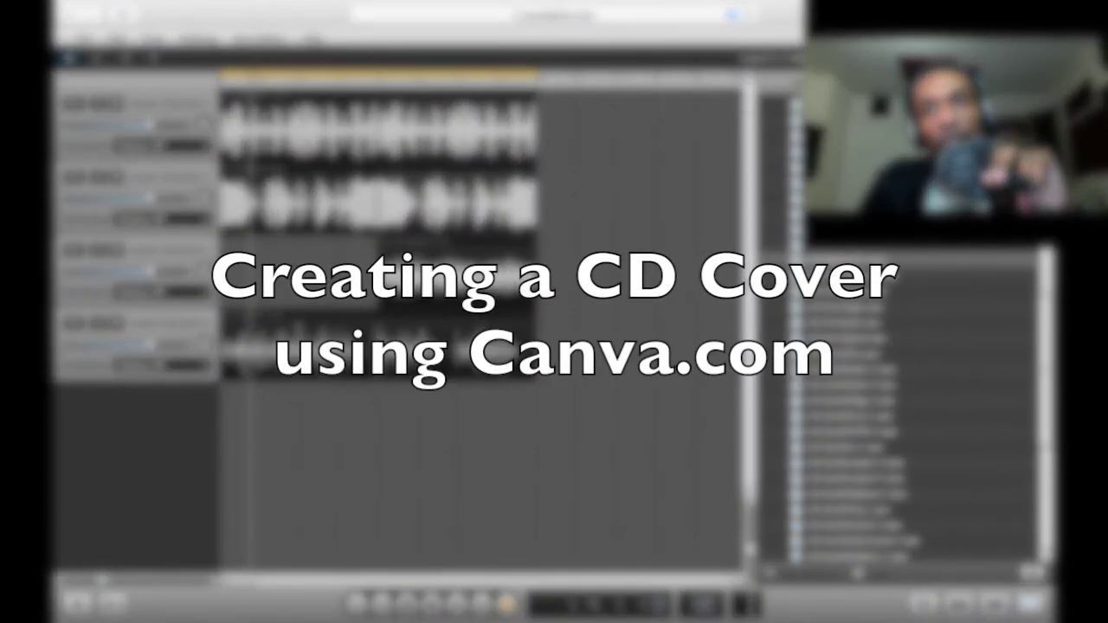
{"action": "left_click", "coordinate": [614, 19]}
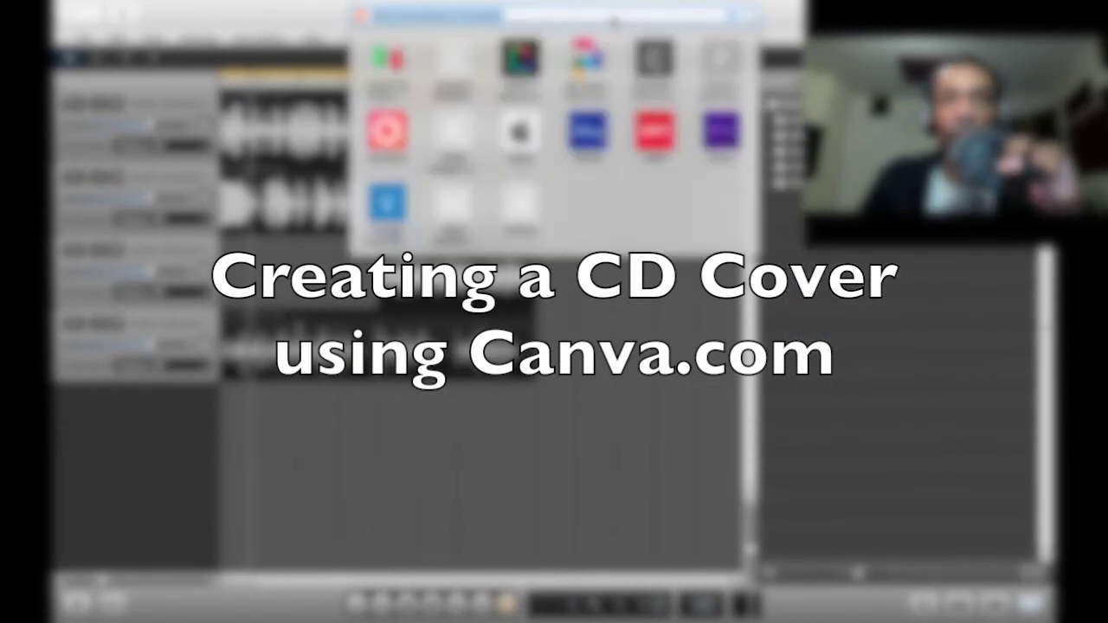
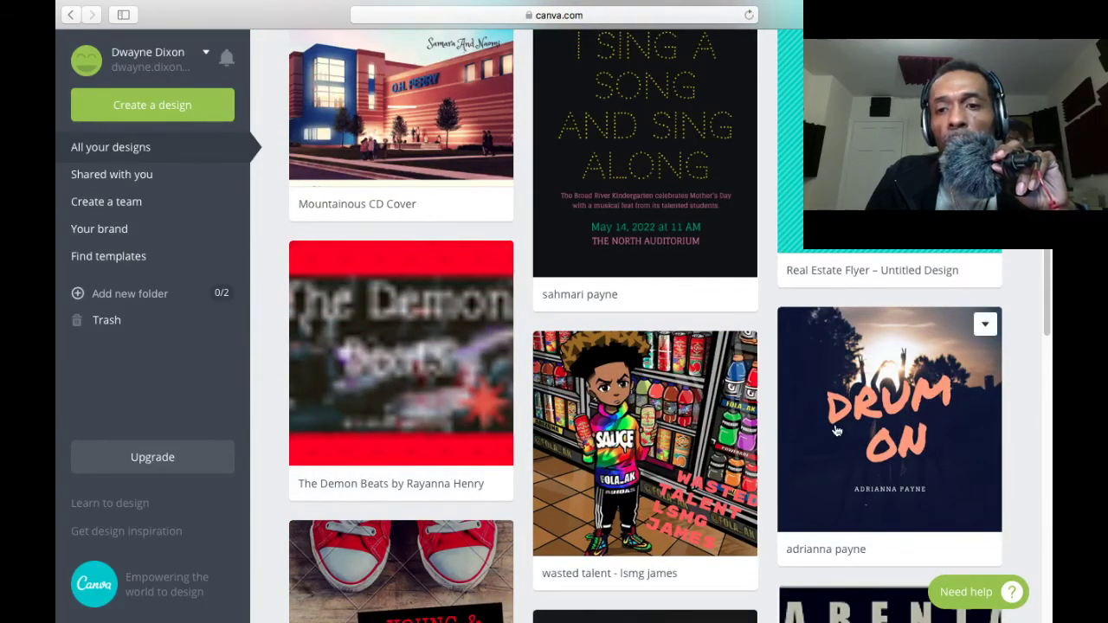
Look over the existing designs and open the CD Covers category of the template library
{"action": "scroll", "coordinate": [836, 431], "scroll_direction": "down", "scroll_amount": 5}
{"action": "scroll", "coordinate": [836, 430], "scroll_direction": "down", "scroll_amount": 3}
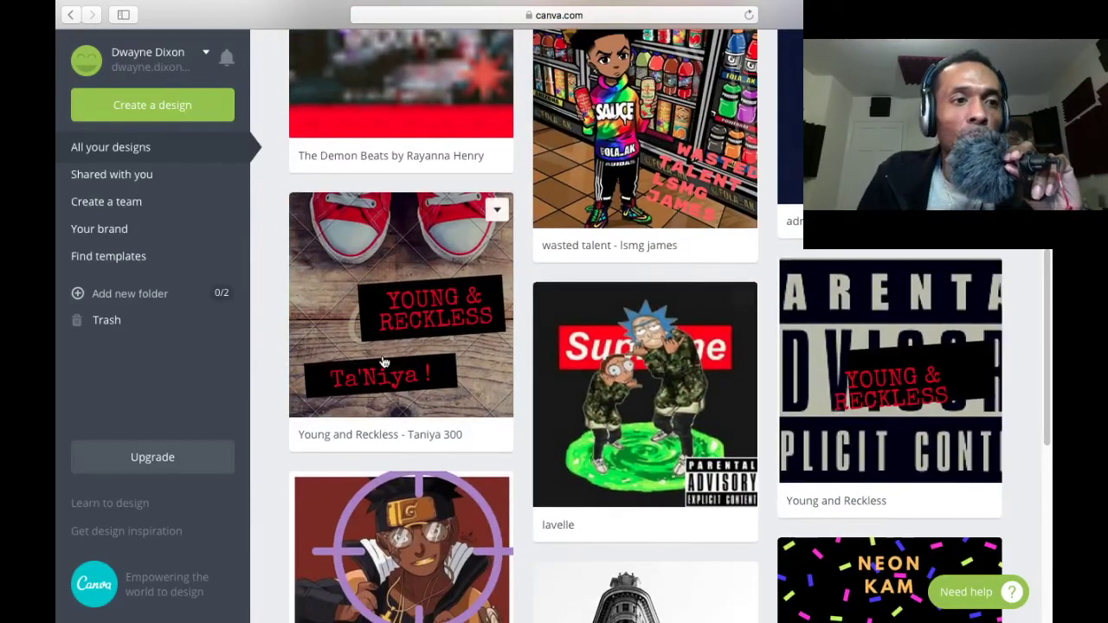
{"action": "left_click", "coordinate": [122, 266]}
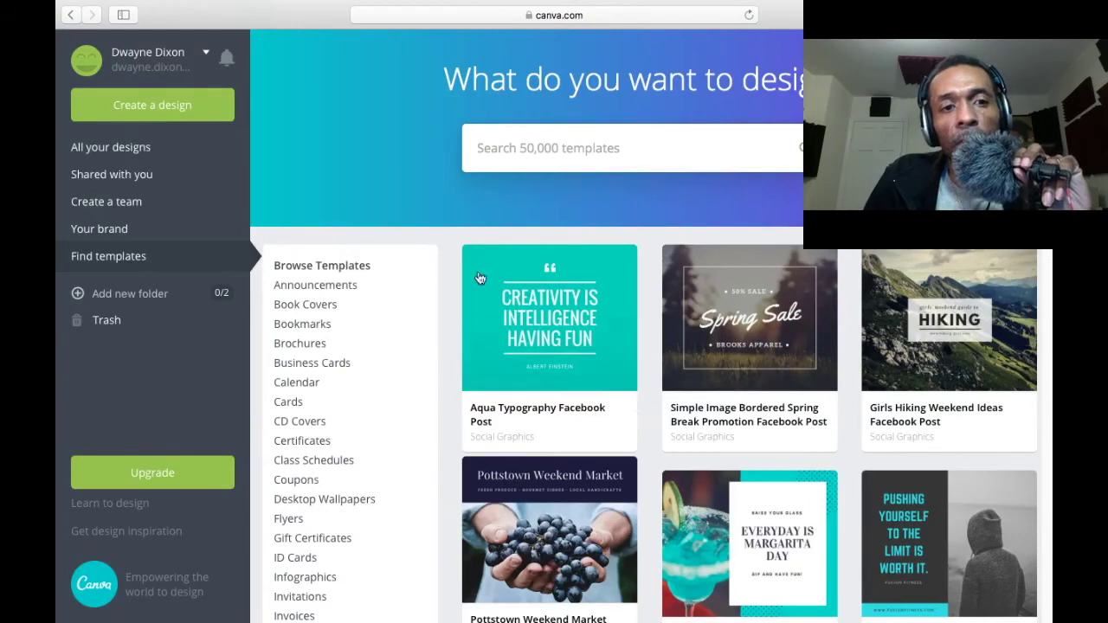
{"action": "left_click", "coordinate": [314, 428]}
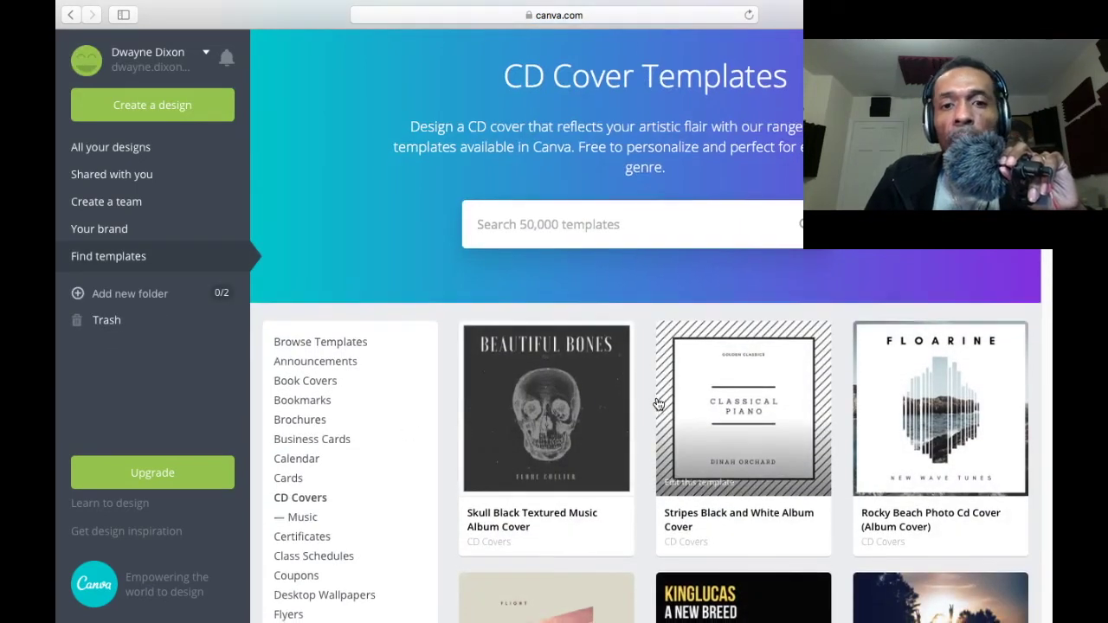
Browse the CD cover templates on page 1 and page 4 of the results
{"action": "scroll", "coordinate": [658, 403], "scroll_direction": "down", "scroll_amount": 2}
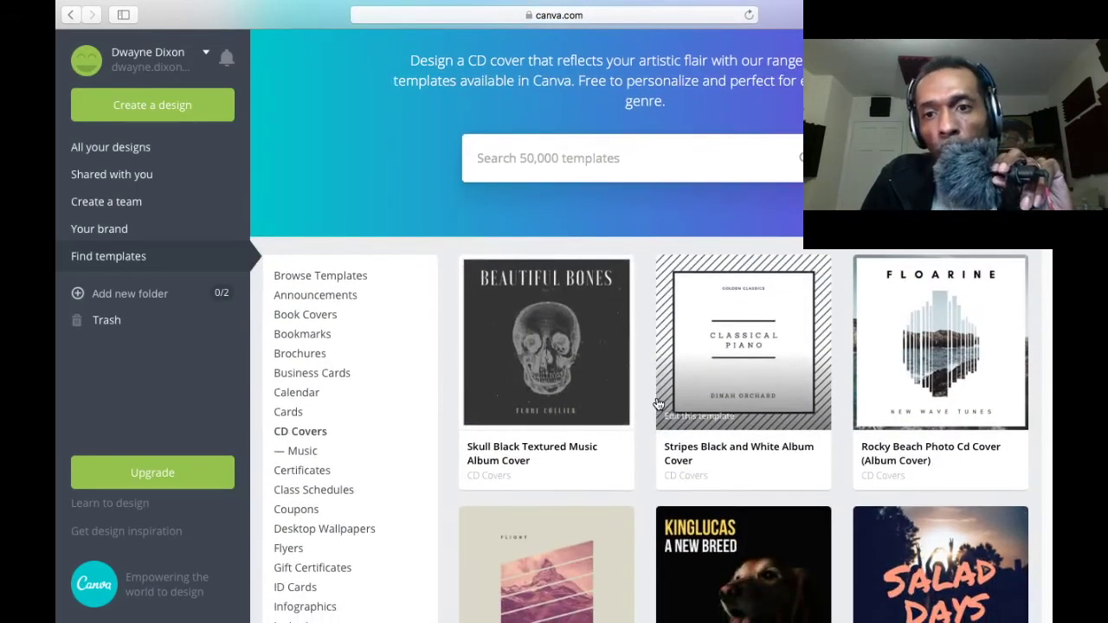
{"action": "scroll", "coordinate": [658, 403], "scroll_direction": "down", "scroll_amount": 3}
{"action": "scroll", "coordinate": [657, 402], "scroll_direction": "down", "scroll_amount": 10}
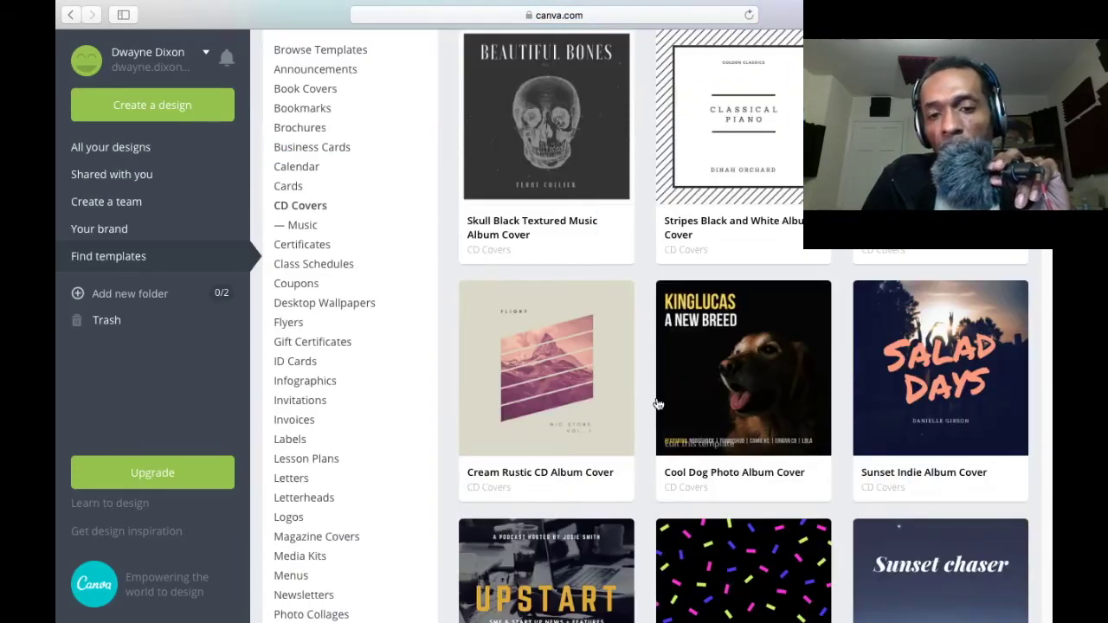
{"action": "scroll", "coordinate": [658, 404], "scroll_direction": "down", "scroll_amount": 18}
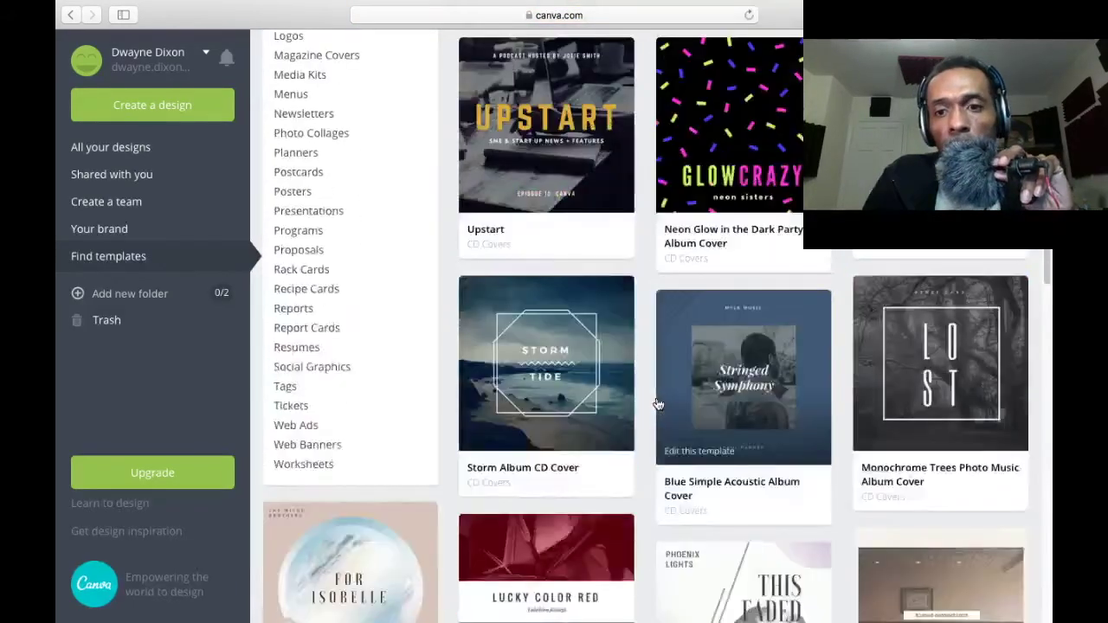
{"action": "scroll", "coordinate": [656, 396], "scroll_direction": "down", "scroll_amount": 15}
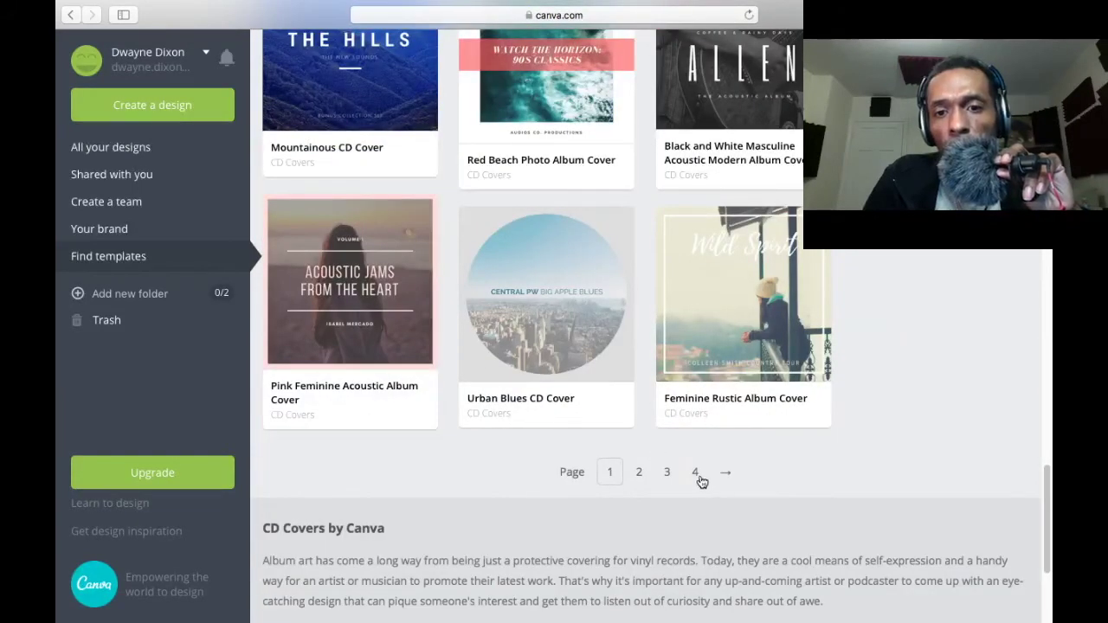
{"action": "left_click", "coordinate": [695, 472]}
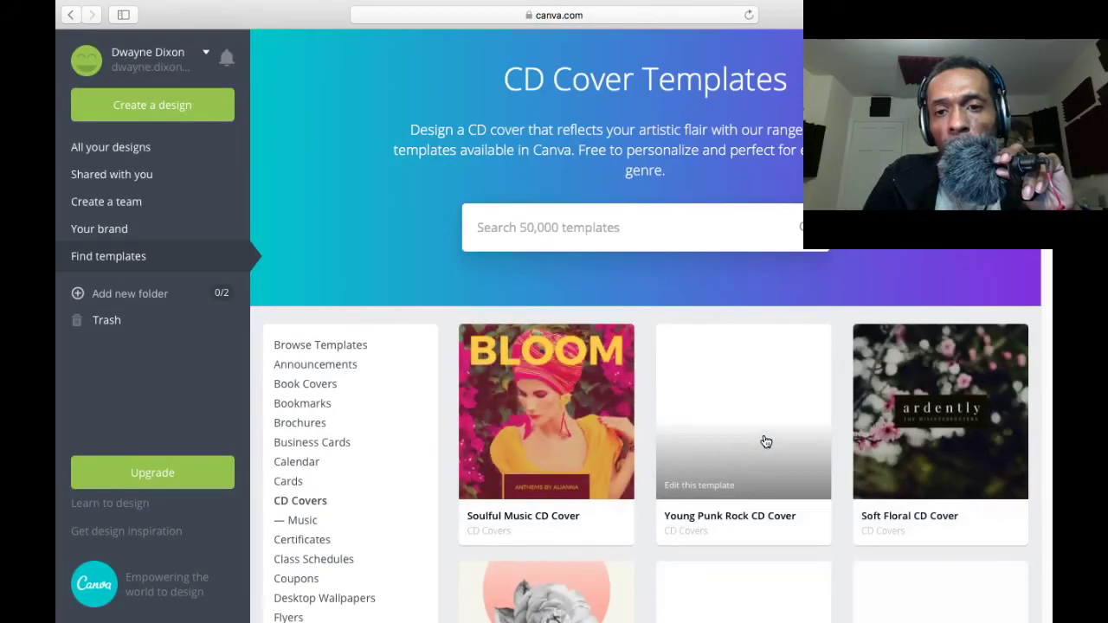
{"action": "scroll", "coordinate": [765, 441], "scroll_direction": "down", "scroll_amount": 3}
{"action": "scroll", "coordinate": [765, 440], "scroll_direction": "down", "scroll_amount": 5}
{"action": "scroll", "coordinate": [763, 440], "scroll_direction": "down", "scroll_amount": 10}
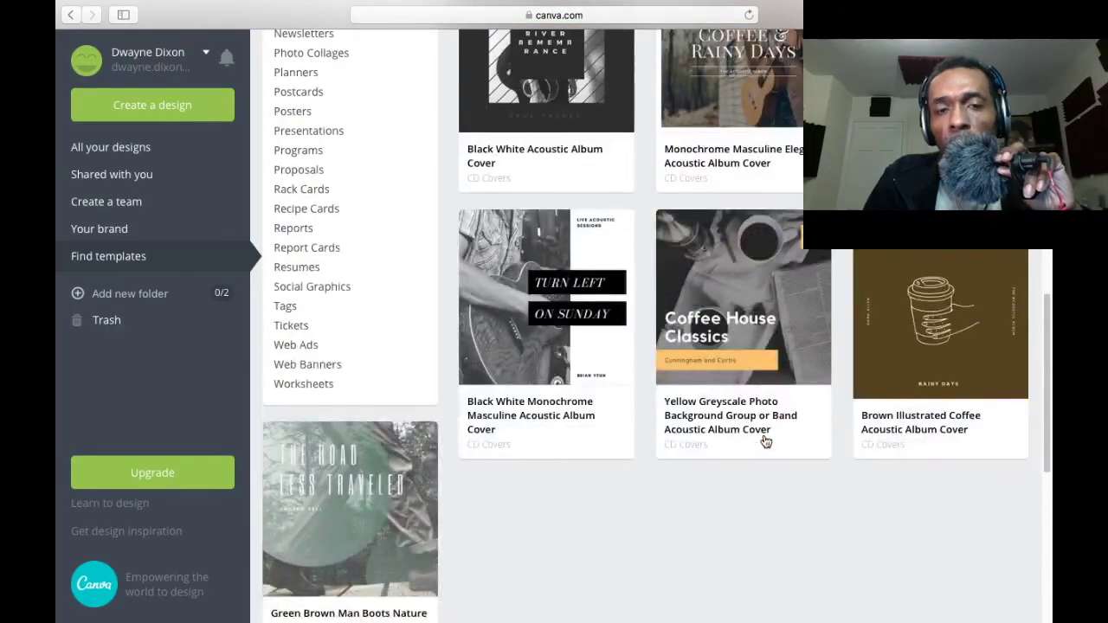
{"action": "scroll", "coordinate": [766, 441], "scroll_direction": "up", "scroll_amount": 20}
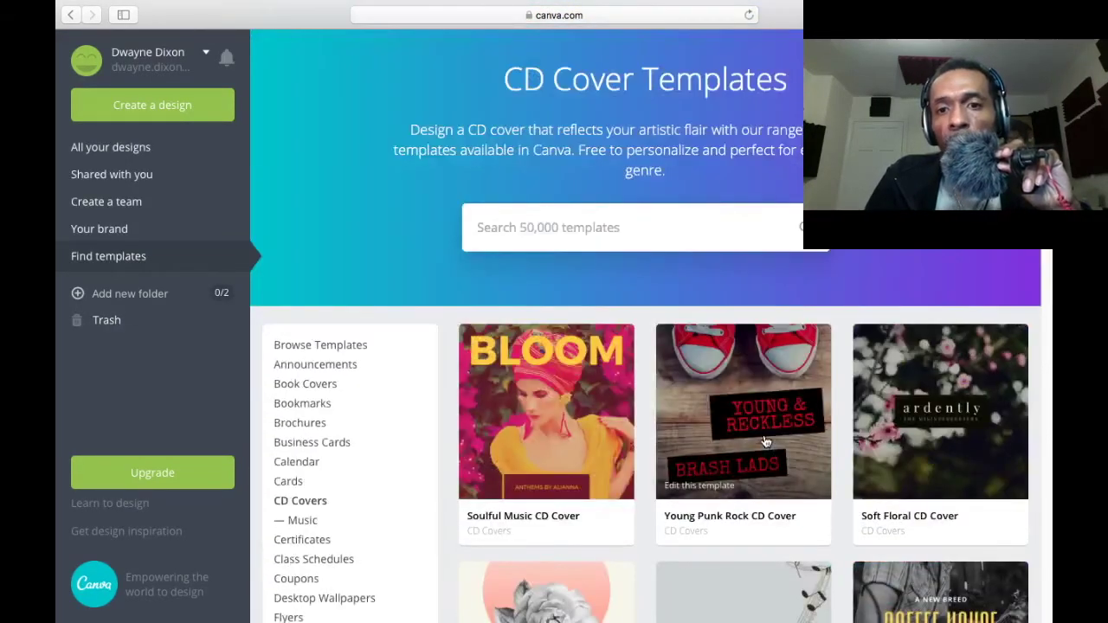
{"action": "scroll", "coordinate": [766, 442], "scroll_direction": "down", "scroll_amount": 8}
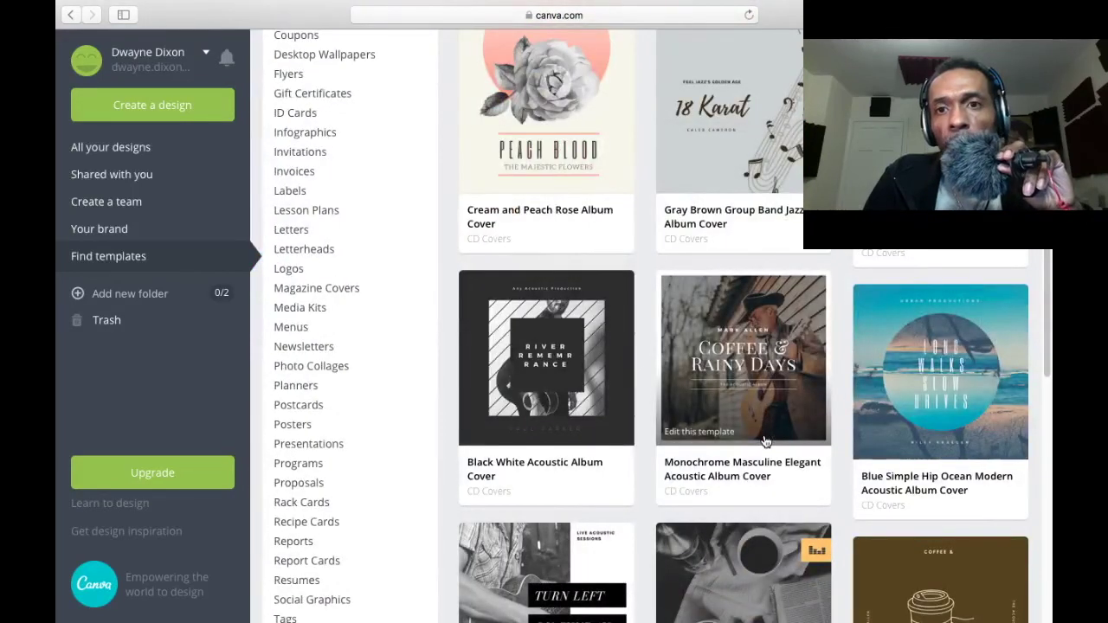
{"action": "scroll", "coordinate": [765, 442], "scroll_direction": "down", "scroll_amount": 3}
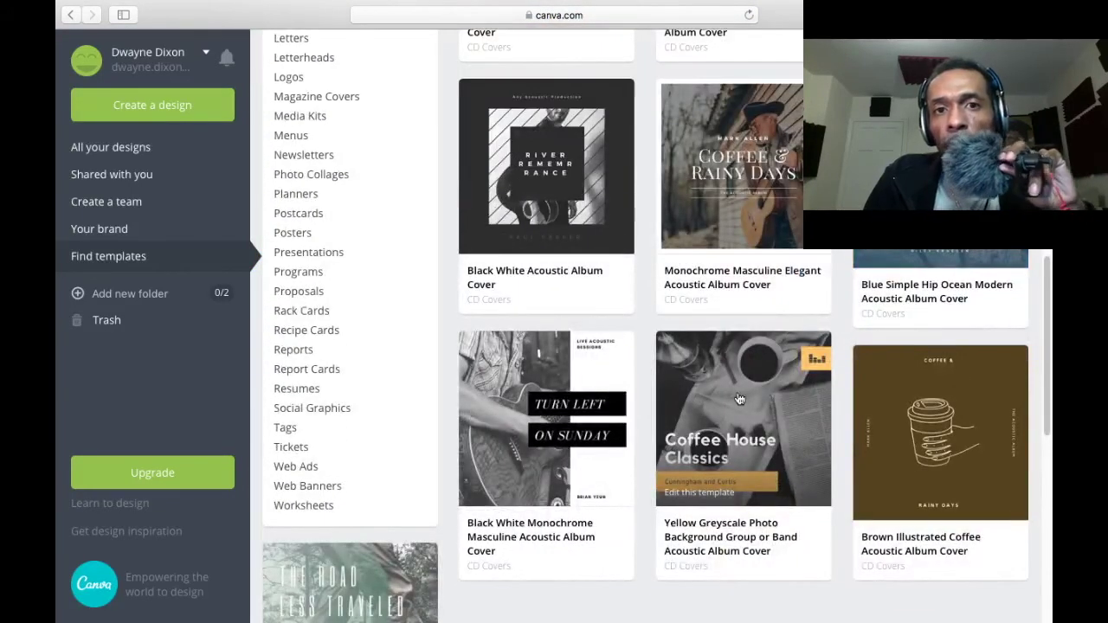
{"action": "scroll", "coordinate": [739, 399], "scroll_direction": "down", "scroll_amount": 2}
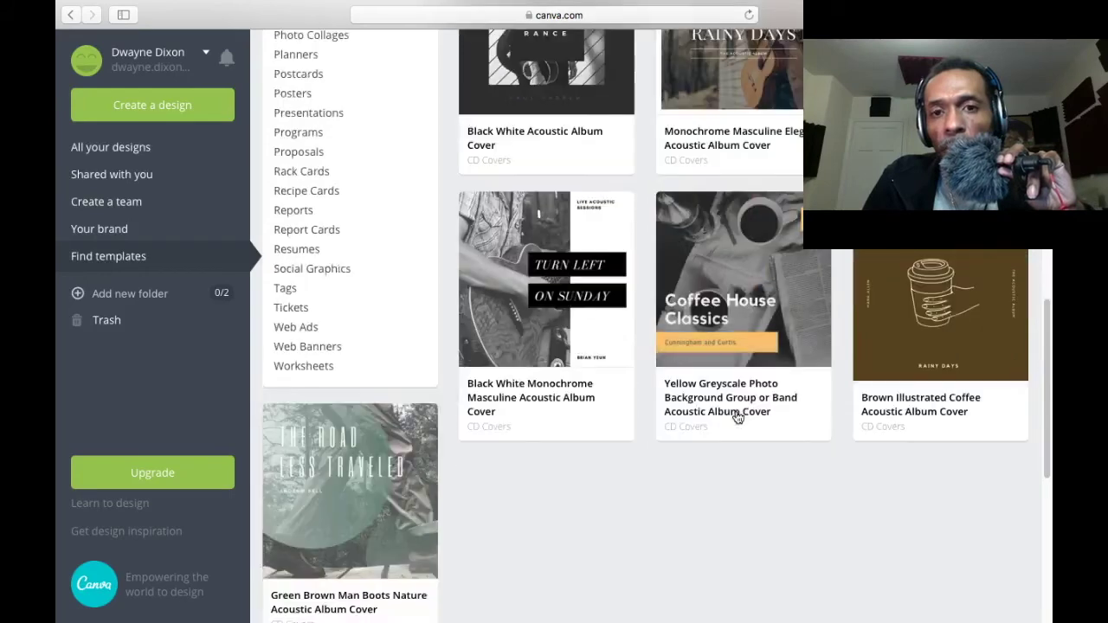
{"action": "scroll", "coordinate": [738, 418], "scroll_direction": "down", "scroll_amount": 2}
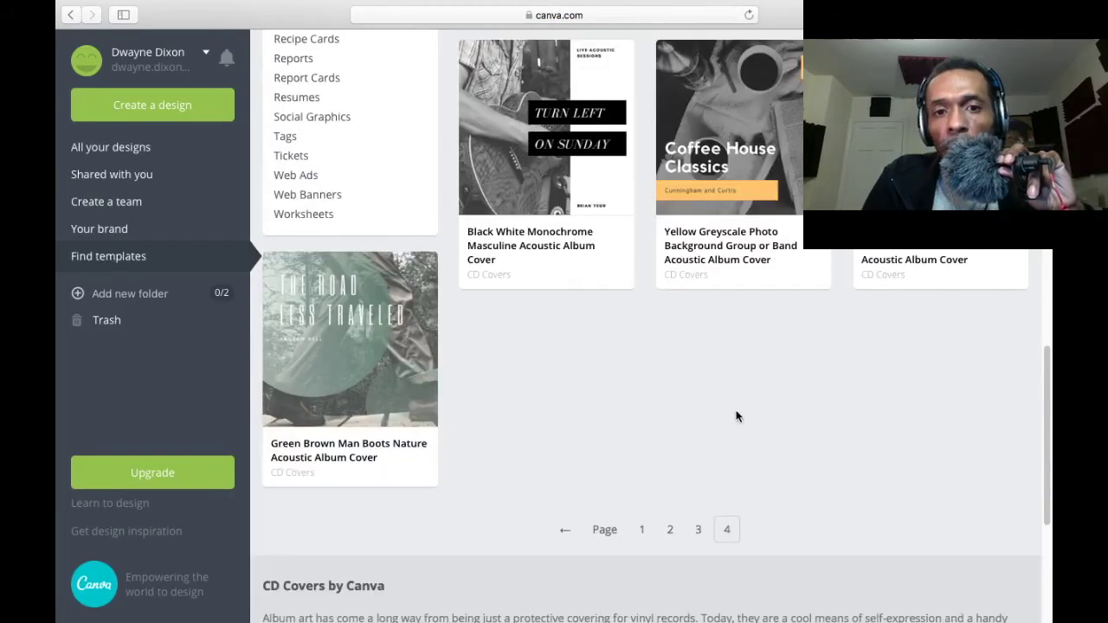
Find the Colorful Abstract Album Cover on page 3 of the CD cover templates and open it for editing
{"action": "left_click", "coordinate": [697, 531]}
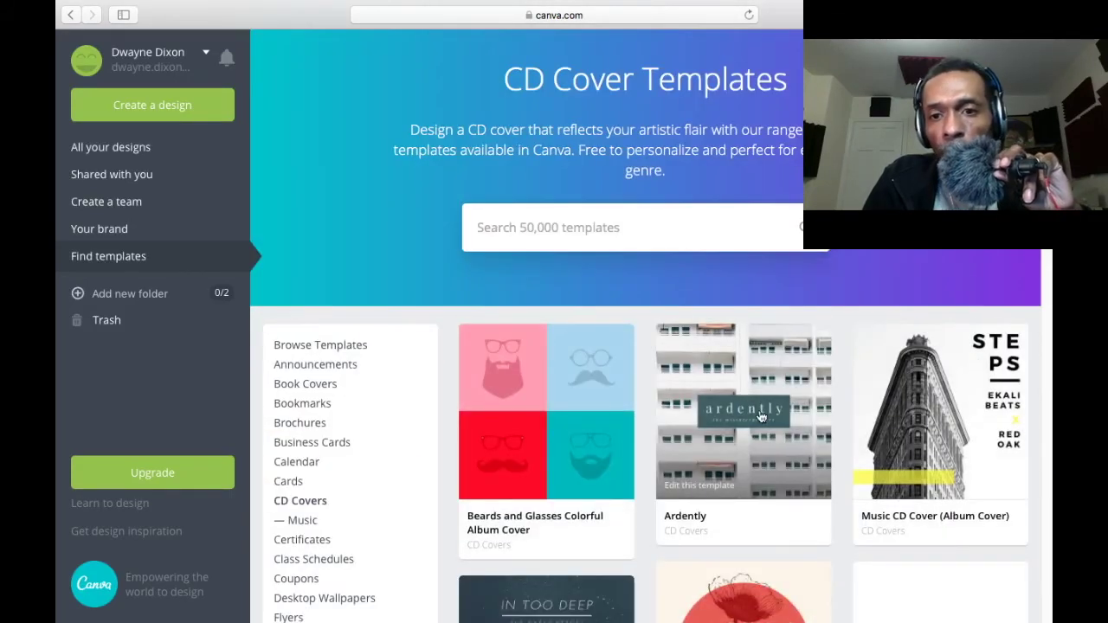
{"action": "scroll", "coordinate": [761, 418], "scroll_direction": "down", "scroll_amount": 5}
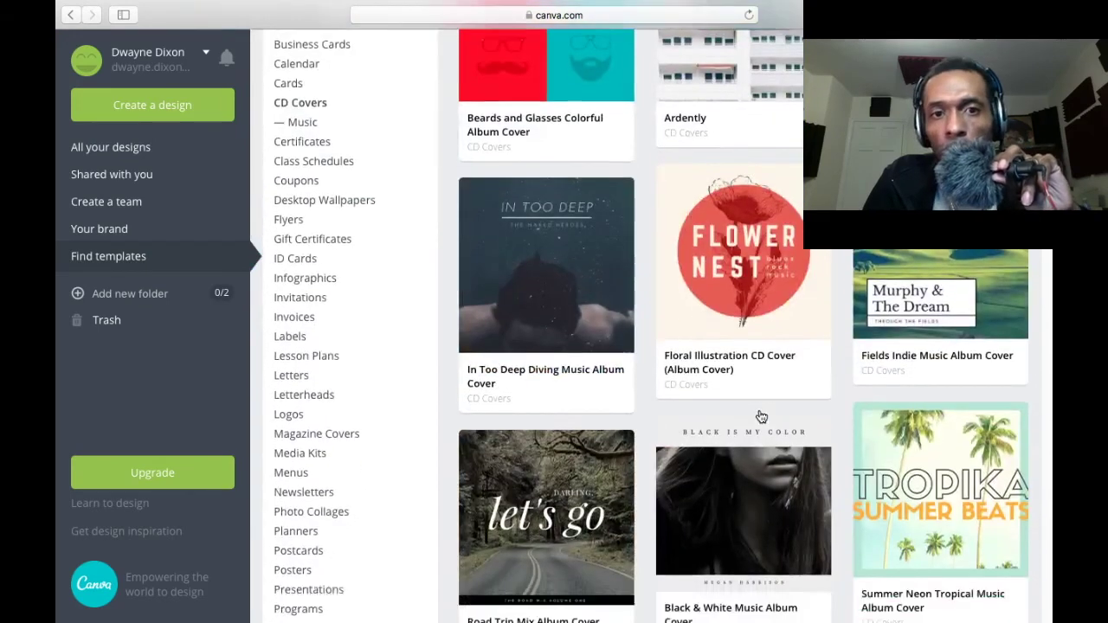
{"action": "scroll", "coordinate": [761, 417], "scroll_direction": "down", "scroll_amount": 2}
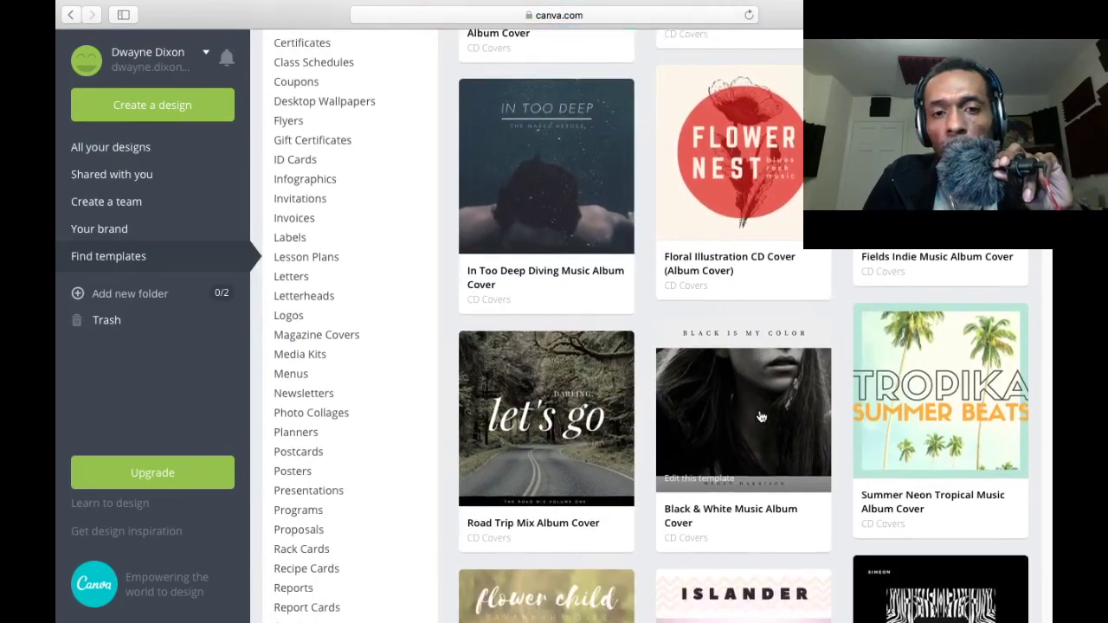
{"action": "scroll", "coordinate": [761, 418], "scroll_direction": "down", "scroll_amount": 3}
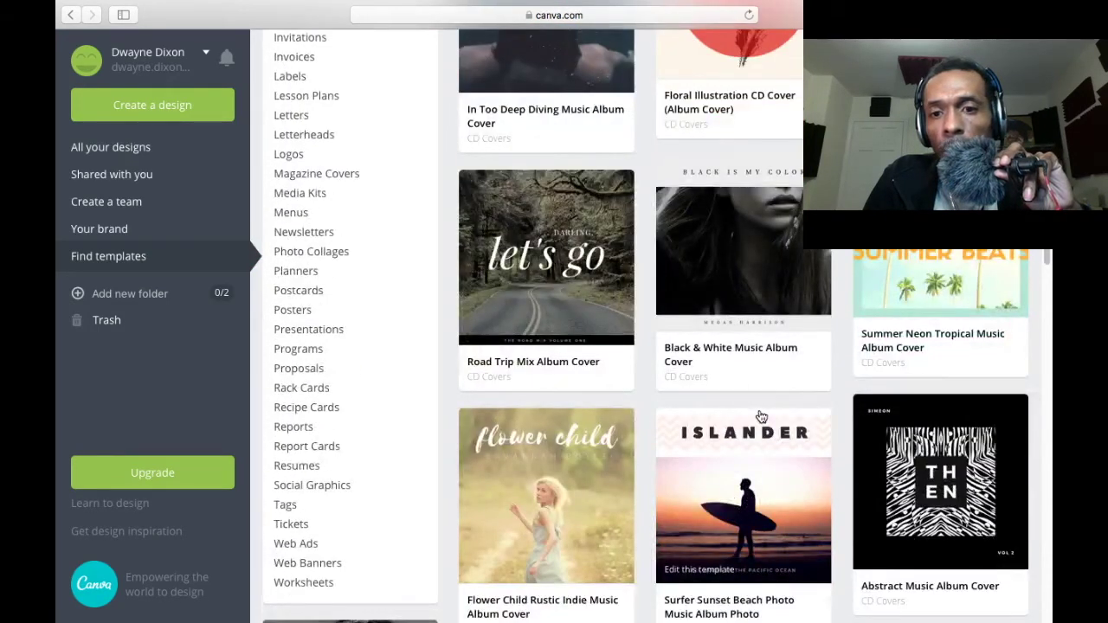
{"action": "scroll", "coordinate": [761, 417], "scroll_direction": "down", "scroll_amount": 4}
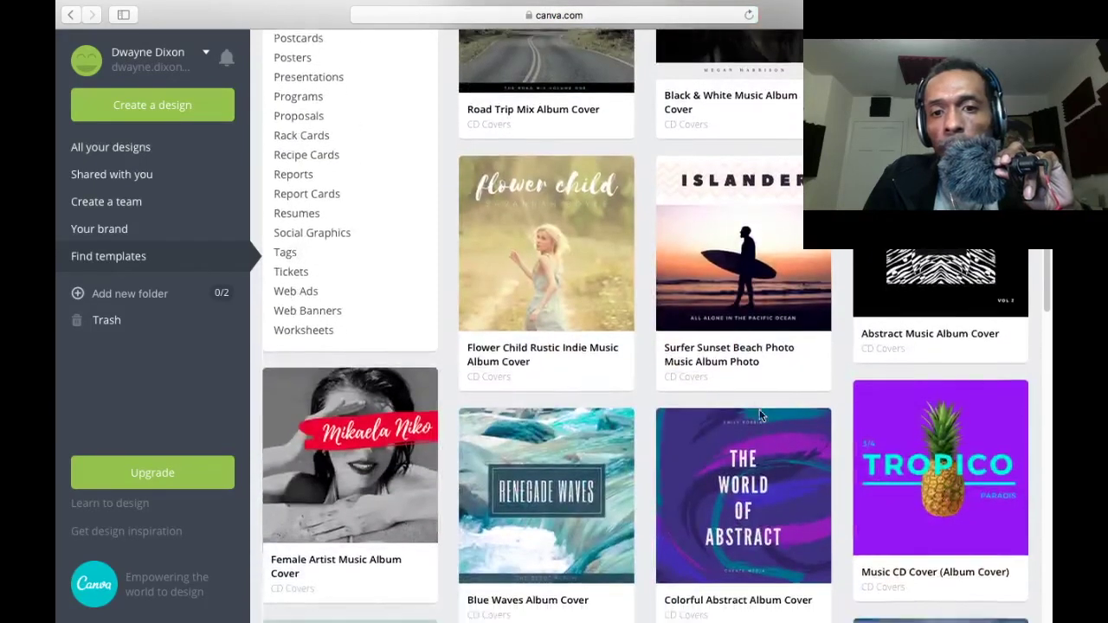
{"action": "scroll", "coordinate": [761, 418], "scroll_direction": "down", "scroll_amount": 1}
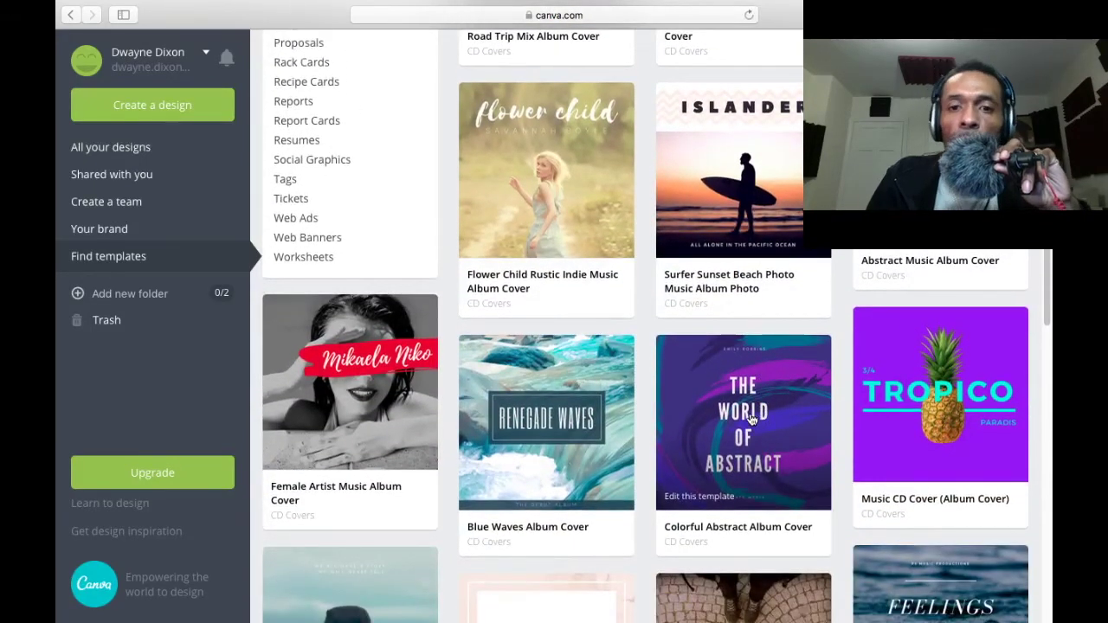
{"action": "left_click", "coordinate": [751, 417]}
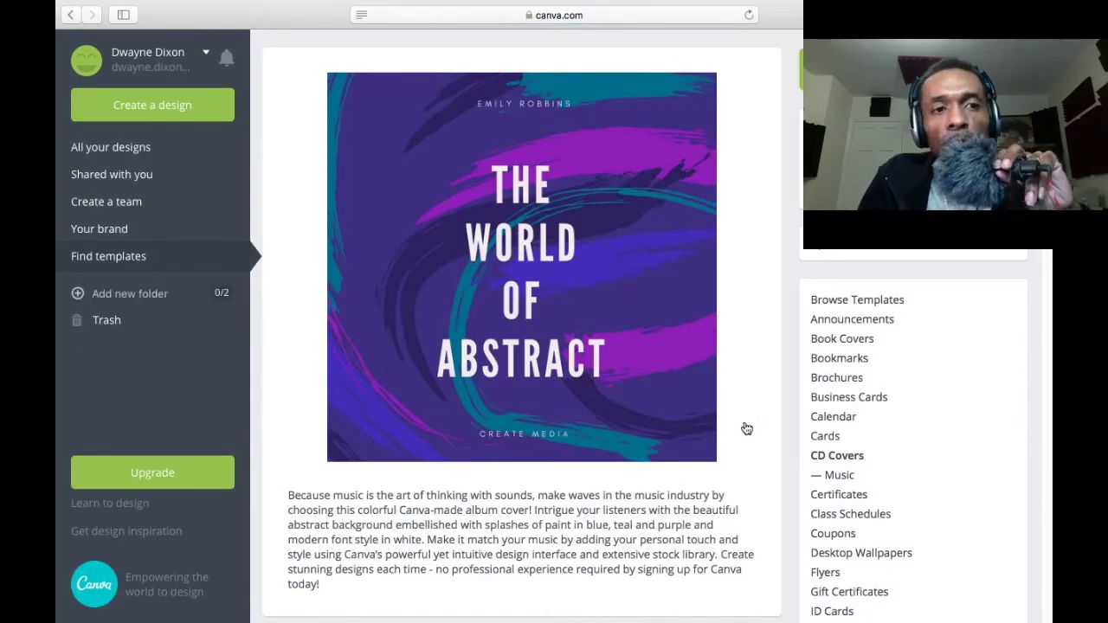
{"action": "left_click", "coordinate": [566, 308]}
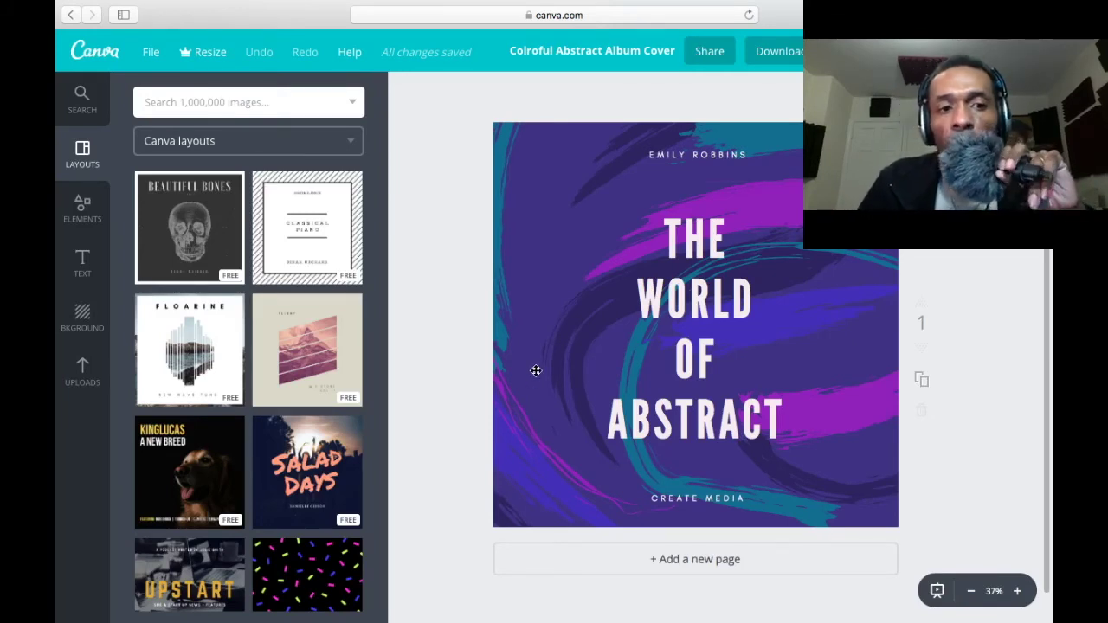
Delete the whole title text "THE WORLD OF ABSTRACT" from the middle text box of the cover
{"action": "double_click", "coordinate": [710, 305]}
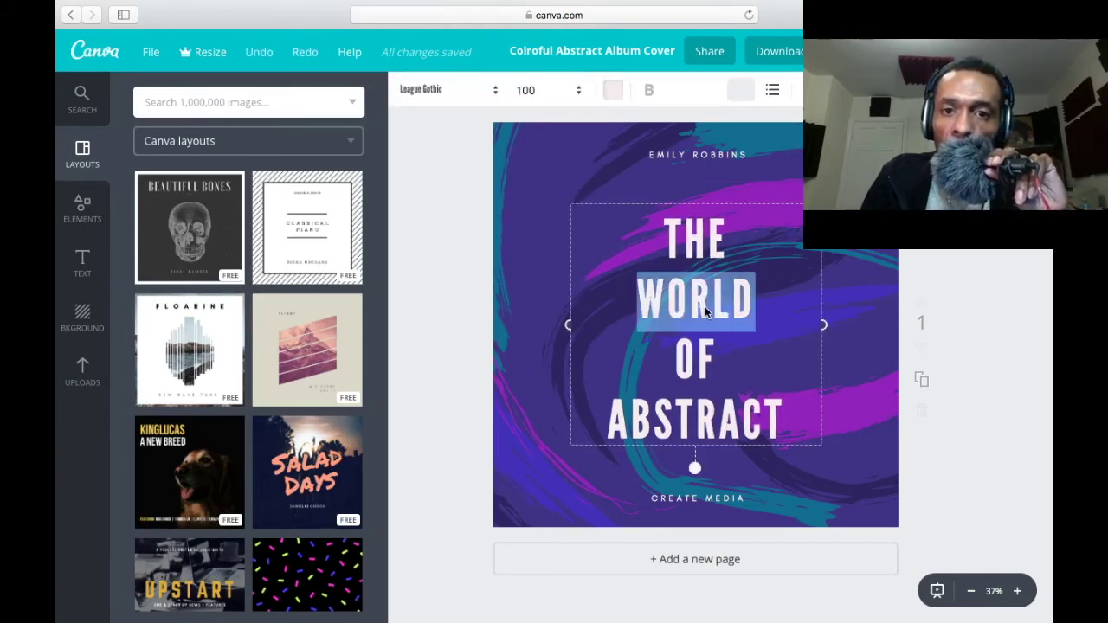
{"action": "left_click", "coordinate": [779, 413]}
{"action": "key", "text": "BackSpace"}
{"action": "key", "text": "BackSpace"}
{"action": "key", "text": "BackSpace"}
{"action": "key", "text": "BackSpace"}
{"action": "key", "text": "BackSpace"}
{"action": "key", "text": "BackSpace"}
{"action": "key", "text": "BackSpace"}
{"action": "key", "text": "BackSpace"}
{"action": "key", "text": "BackSpace"}
{"action": "key", "text": "BackSpace"}
{"action": "key", "text": "BackSpace"}
{"action": "key", "text": "BackSpace"}
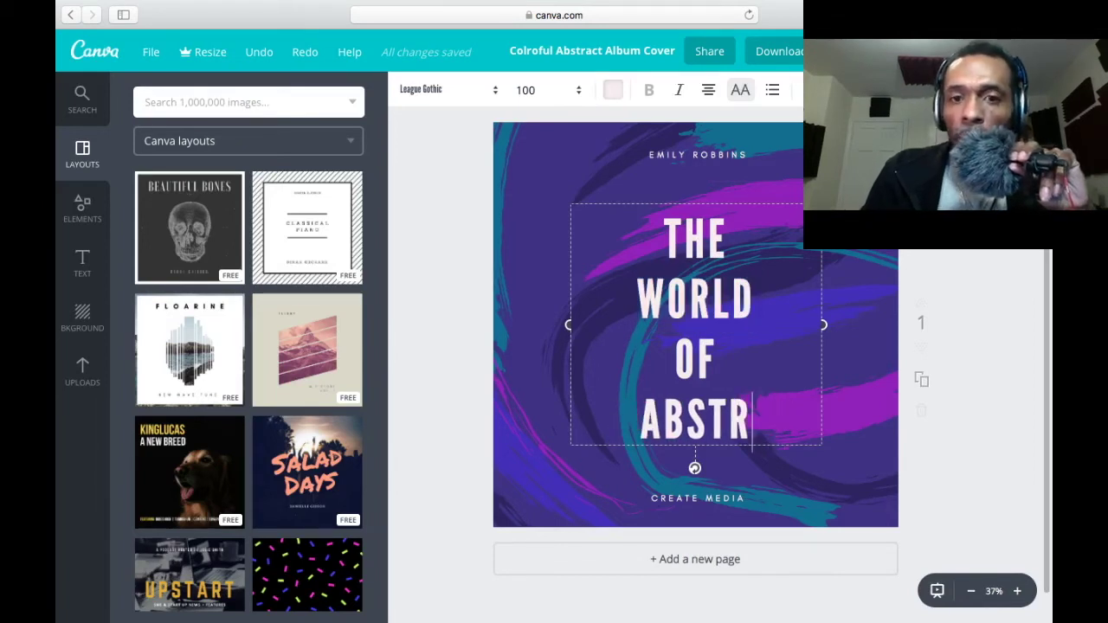
{"action": "key", "text": "BackSpace"}
{"action": "key", "text": "BackSpace"}
{"action": "key", "text": "BackSpace"}
{"action": "key", "text": "BackSpace"}
{"action": "key", "text": "BackSpace"}
{"action": "key", "text": "BackSpace"}
{"action": "key", "text": "BackSpace"}
{"action": "key", "text": "BackSpace"}
{"action": "key", "text": "BackSpace"}
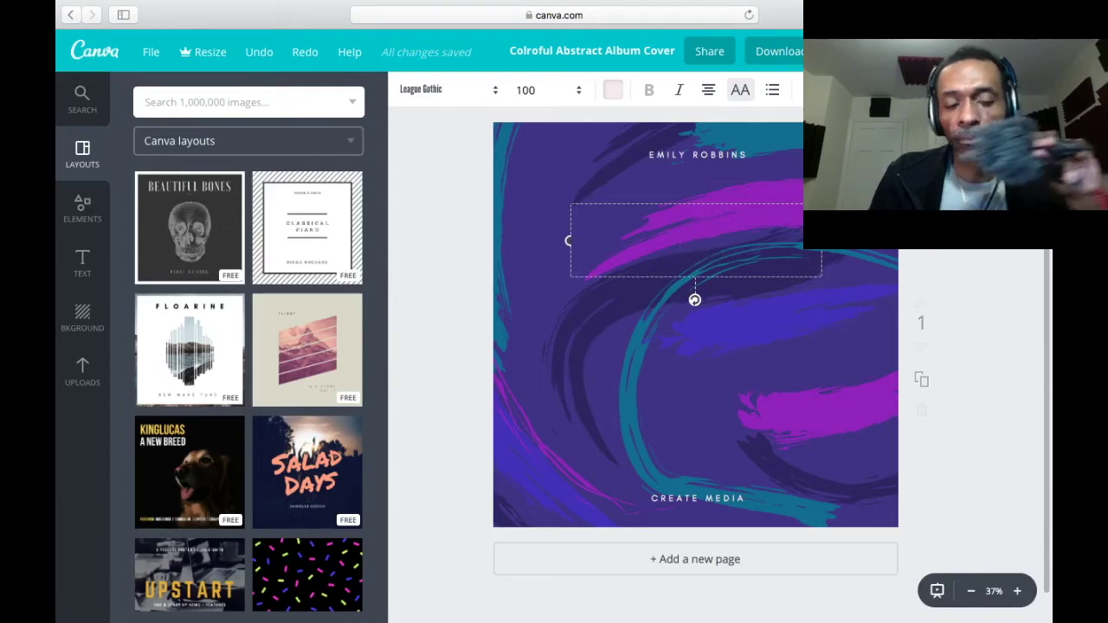
Enter a three-line title in the middle text box: the artist's surname, SOUNDATION and EXAMPLE
{"action": "type", "text": "DI"}
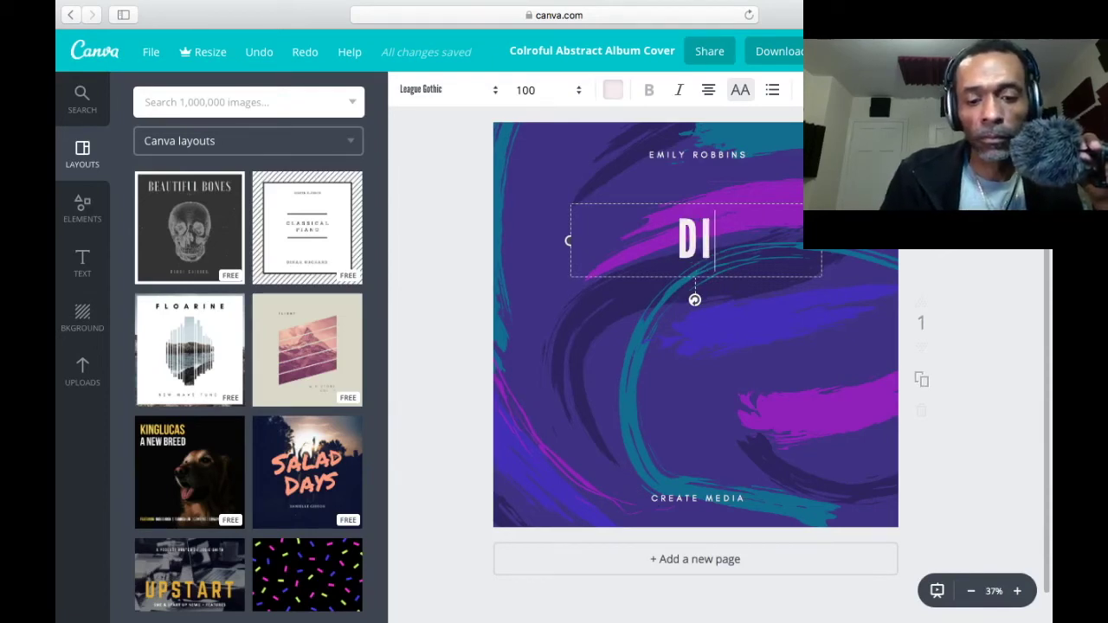
{"action": "type", "text": "XON"}
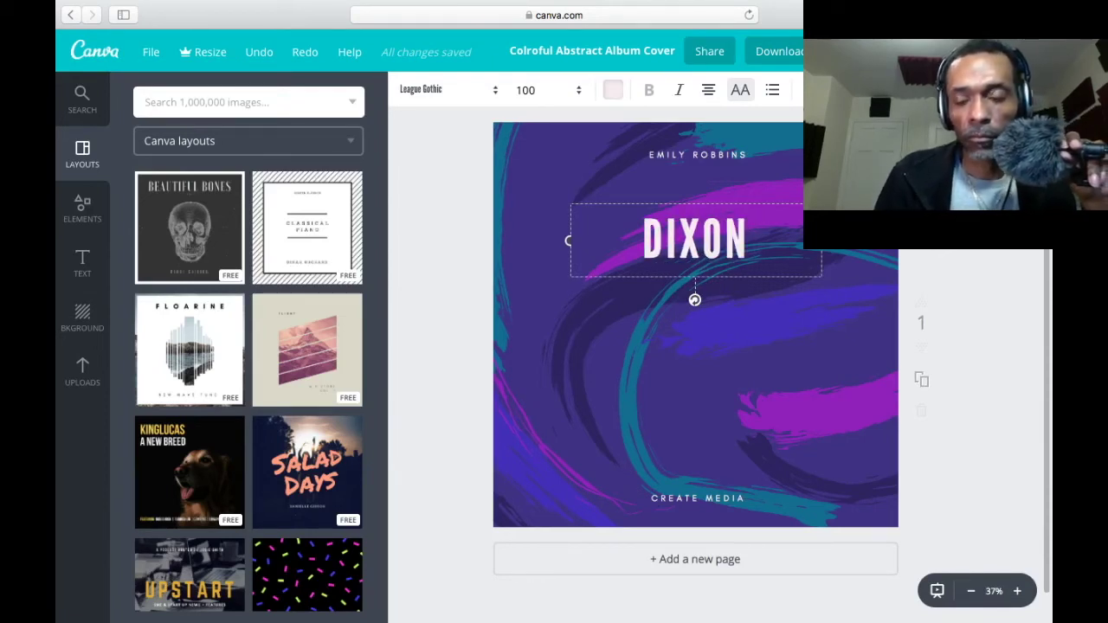
{"action": "key", "text": "Return"}
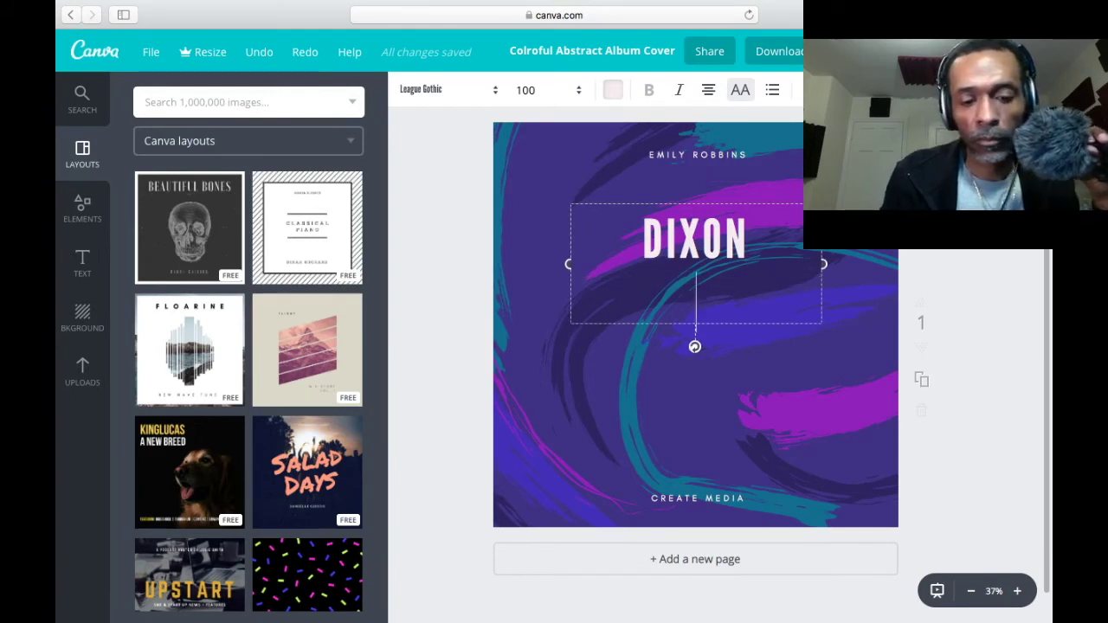
{"action": "type", "text": "S"}
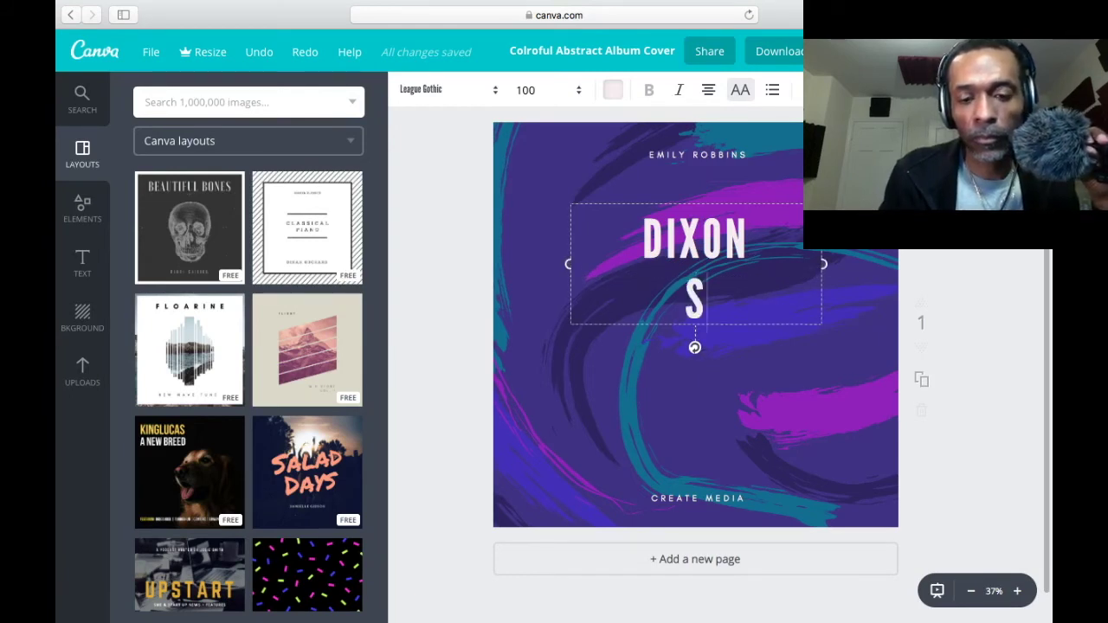
{"action": "type", "text": "OUNDATI"}
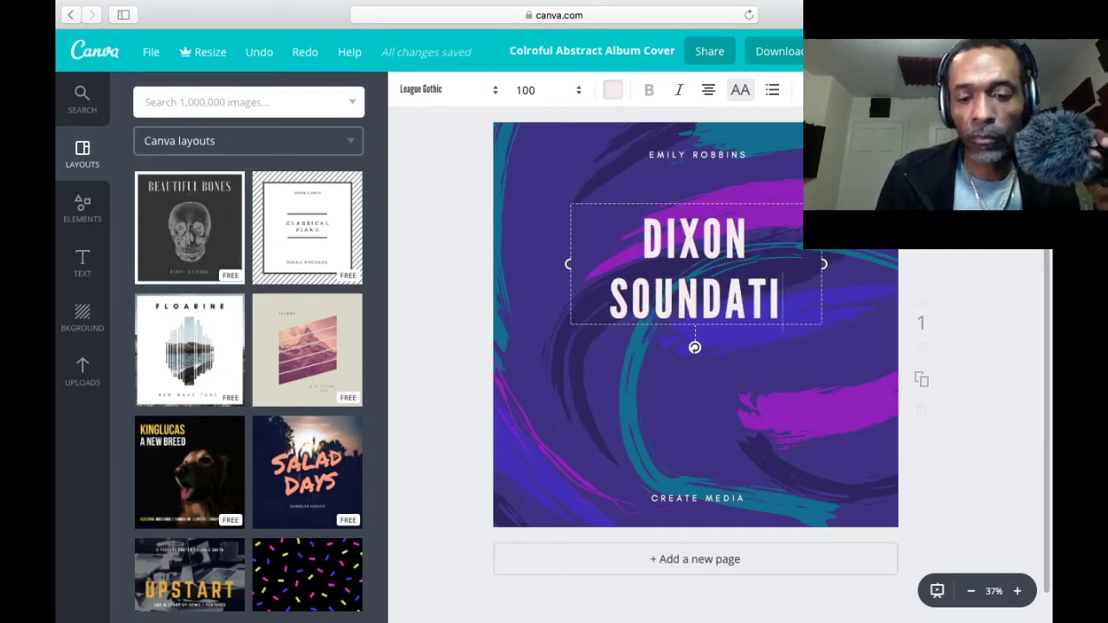
{"action": "type", "text": "ON"}
{"action": "key", "text": "Return"}
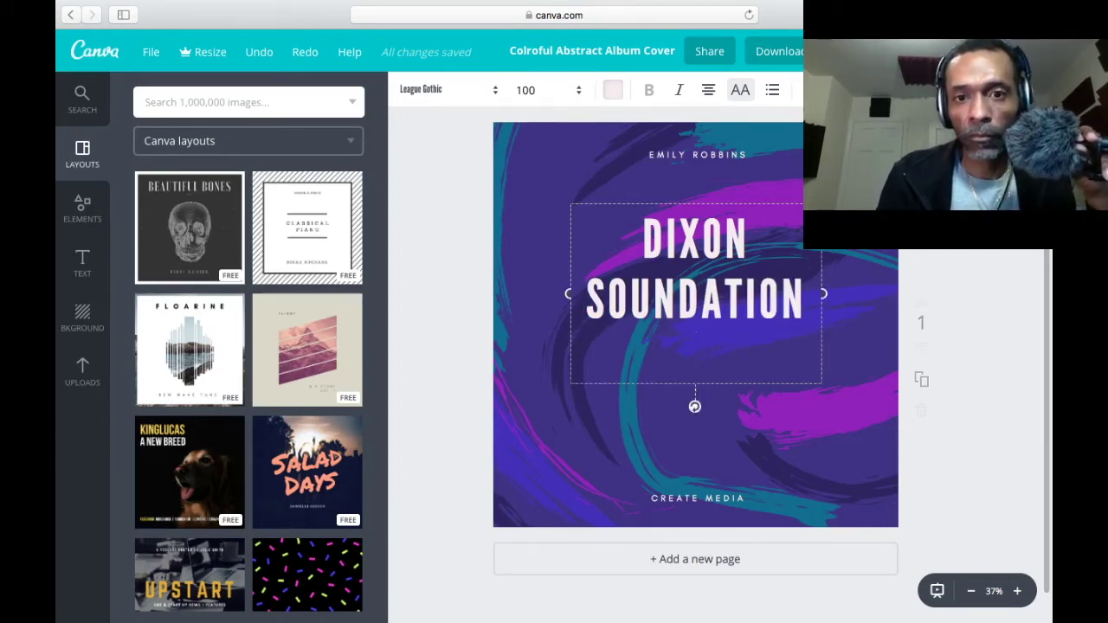
{"action": "type", "text": "EX"}
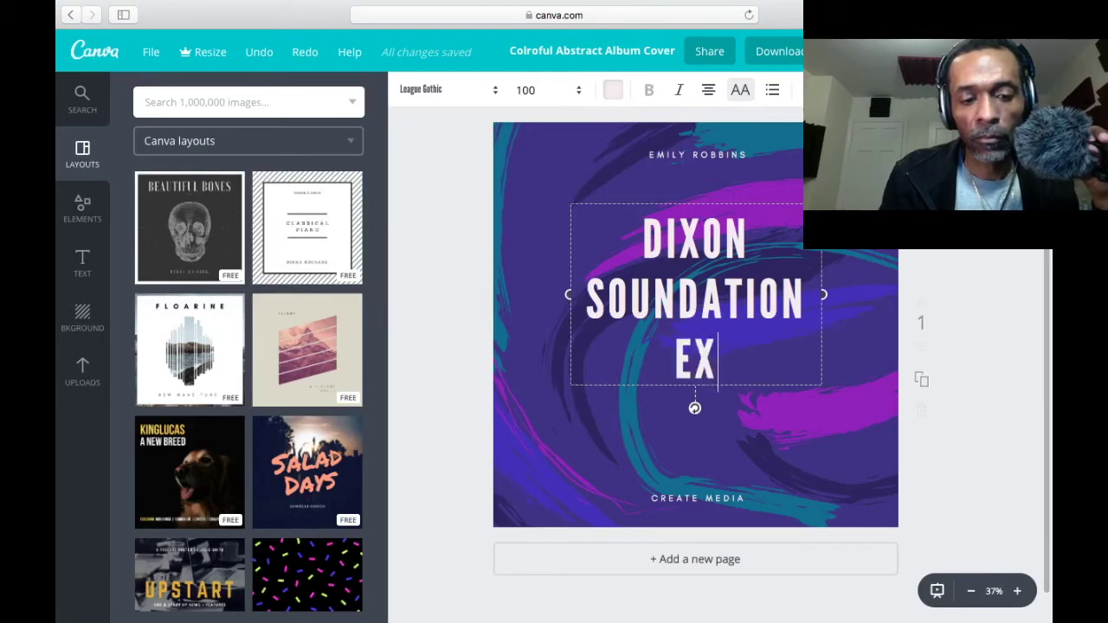
{"action": "type", "text": "AMPLE"}
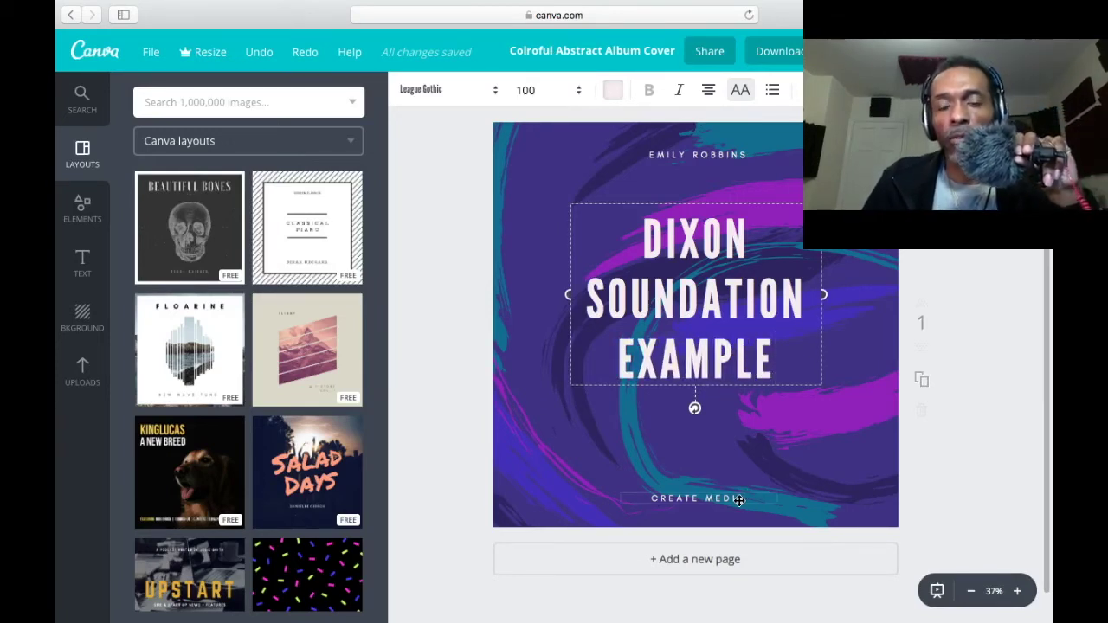
{"action": "left_click", "coordinate": [774, 448]}
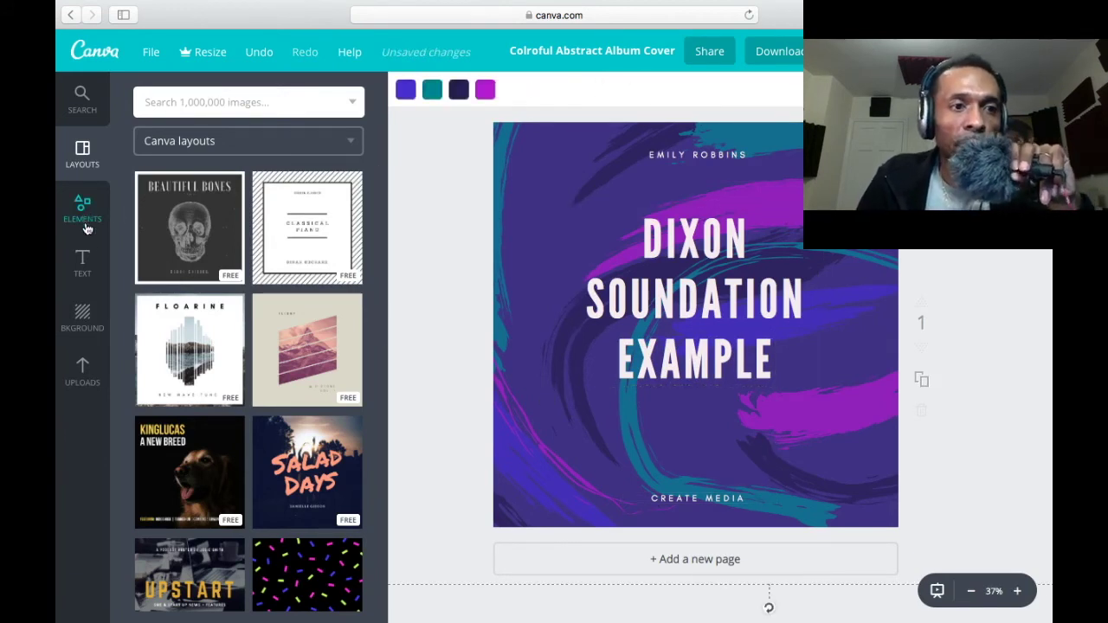
Open the text templates and delete all three text boxes from the cover: the artist name, the title and CREATE MEDIA
{"action": "left_click", "coordinate": [84, 258]}
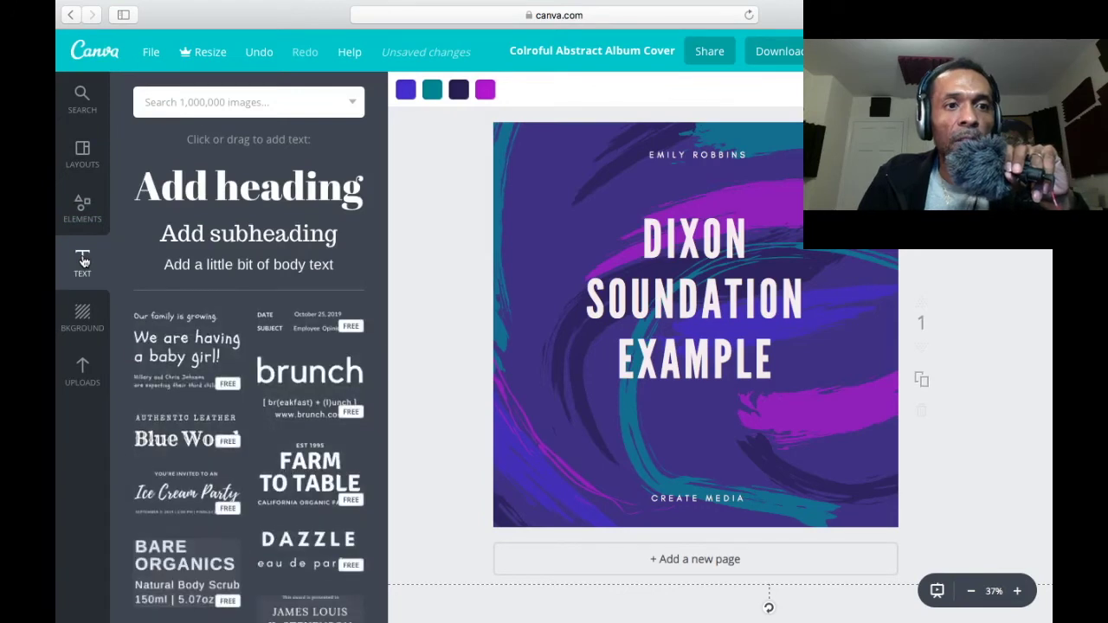
{"action": "scroll", "coordinate": [231, 315], "scroll_direction": "down", "scroll_amount": 3}
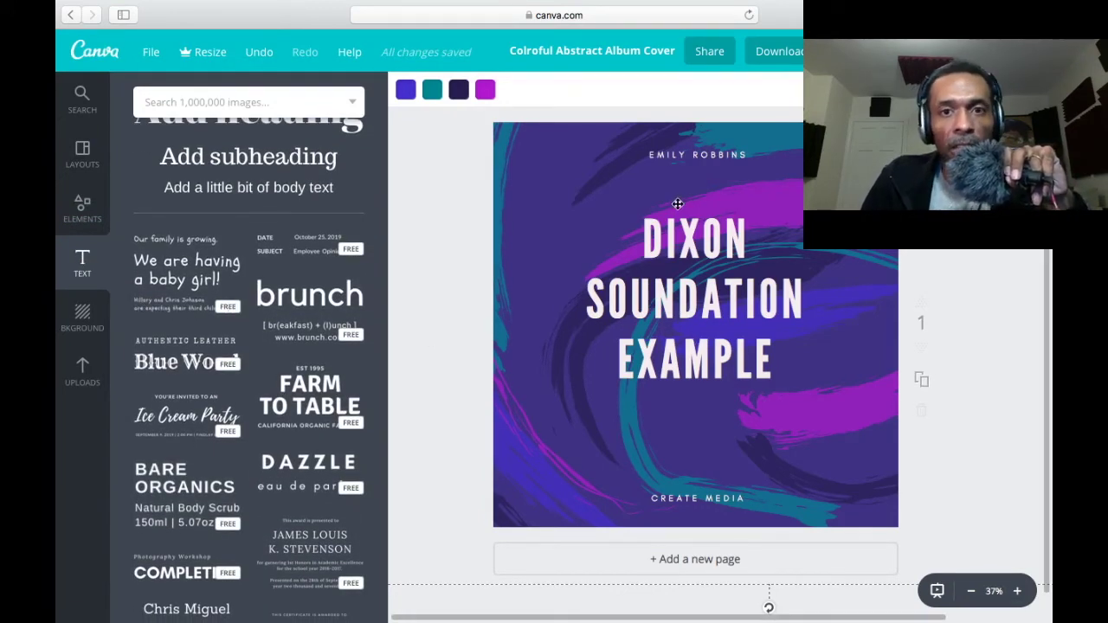
{"action": "left_click", "coordinate": [690, 154]}
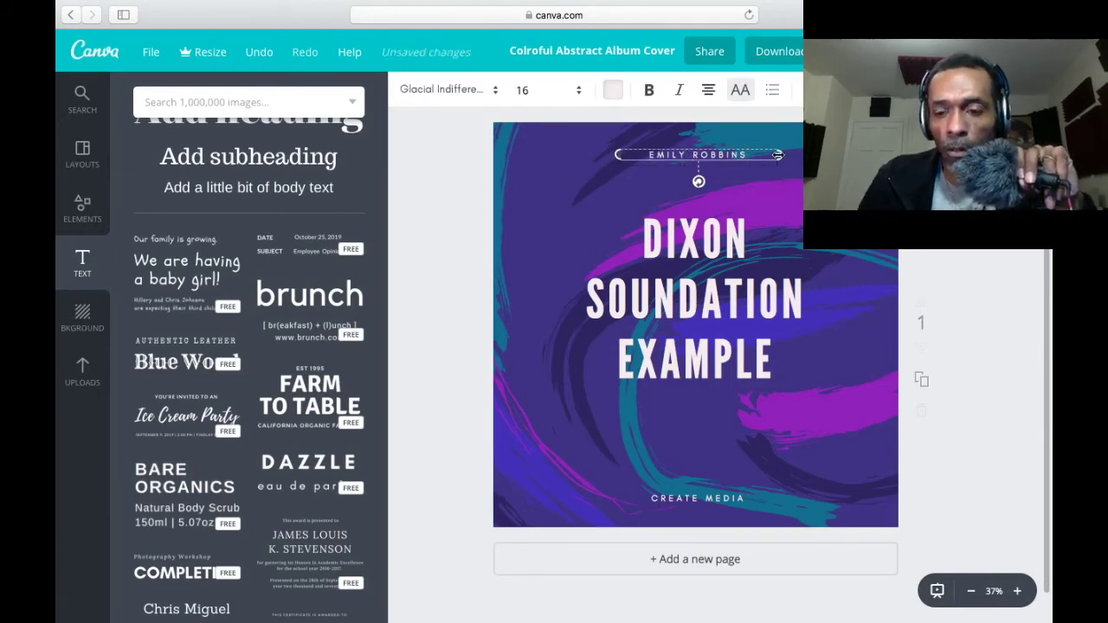
{"action": "key", "text": "Delete"}
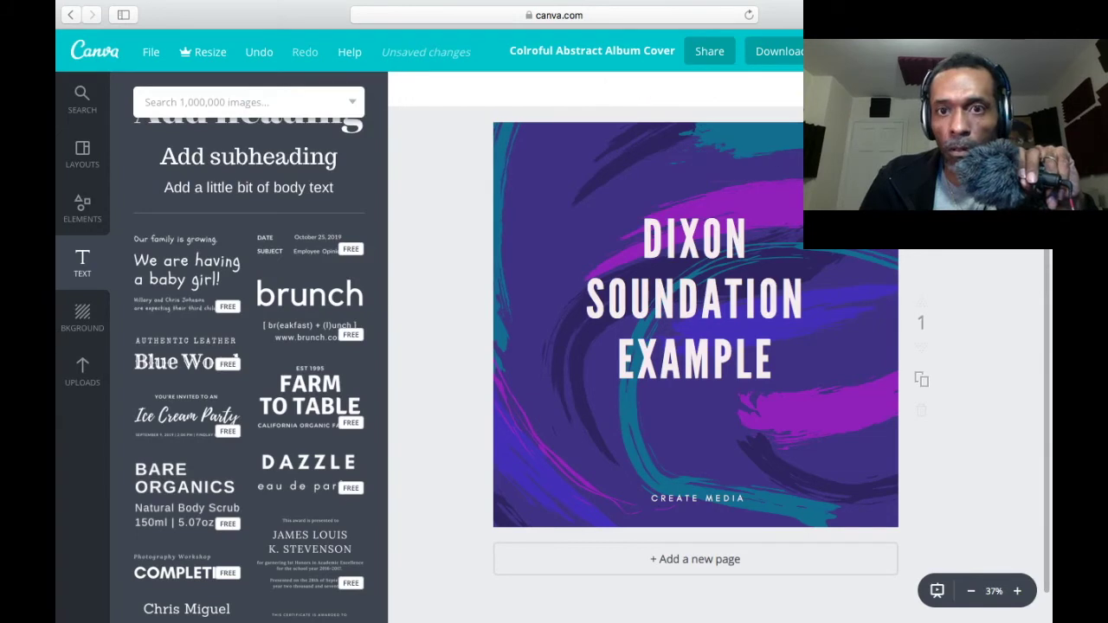
{"action": "left_click", "coordinate": [750, 303]}
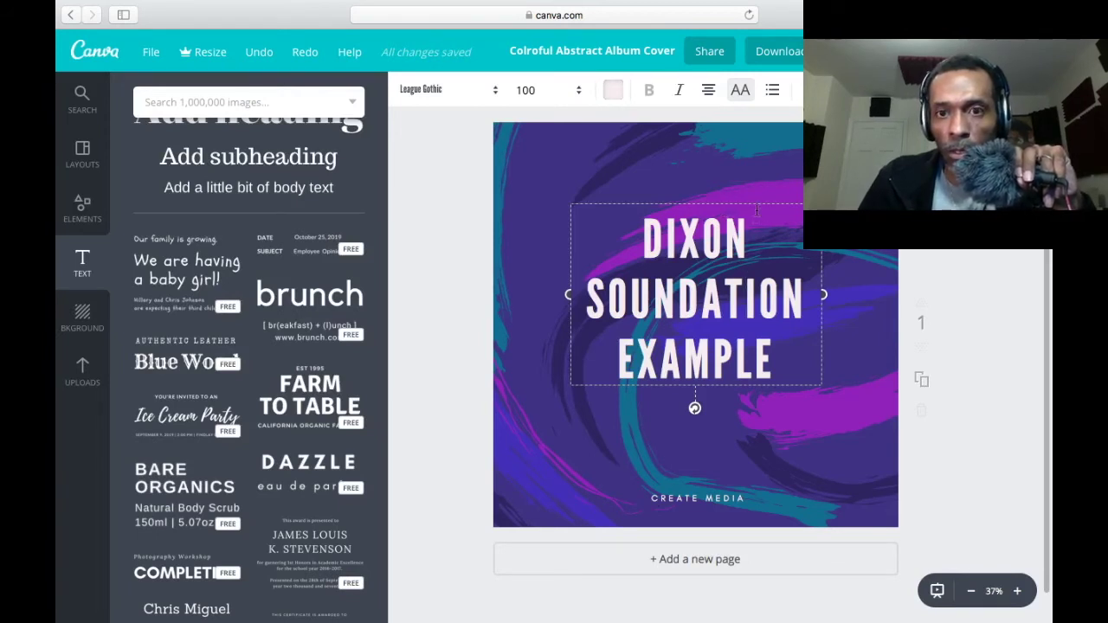
{"action": "left_click_drag", "start_coordinate": [823, 295], "coordinate": [826, 295]}
{"action": "key", "text": "Delete"}
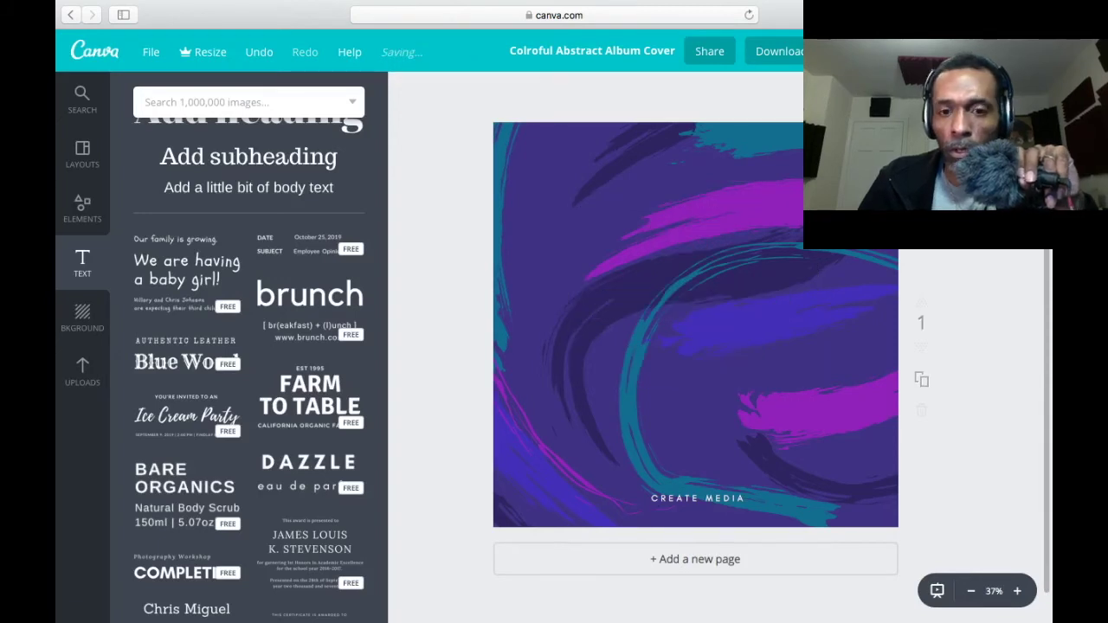
{"action": "left_click", "coordinate": [739, 498]}
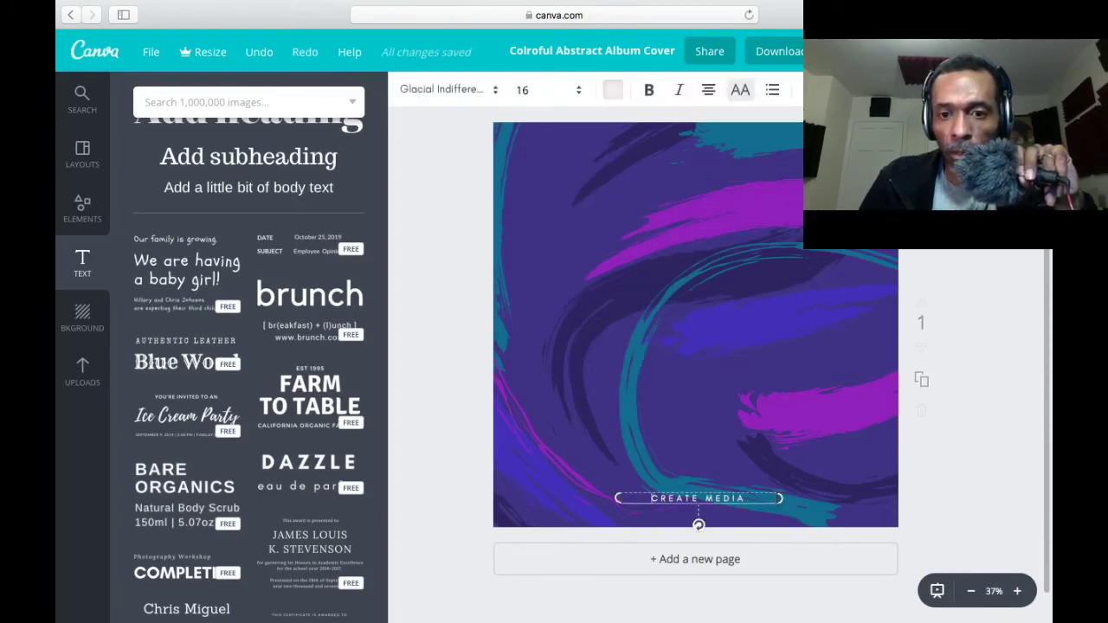
{"action": "left_click", "coordinate": [777, 499]}
{"action": "key", "text": "Delete"}
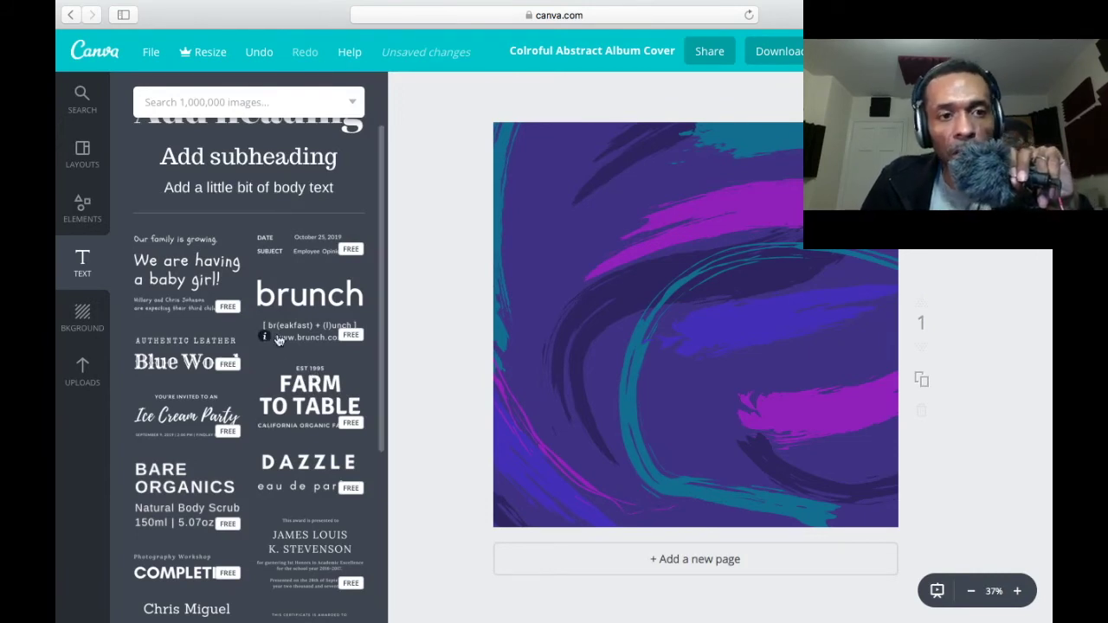
Find the "Happy BIRTHDAY" text combination among the text templates and add it to the middle of the cover
{"action": "scroll", "coordinate": [278, 339], "scroll_direction": "down", "scroll_amount": 3}
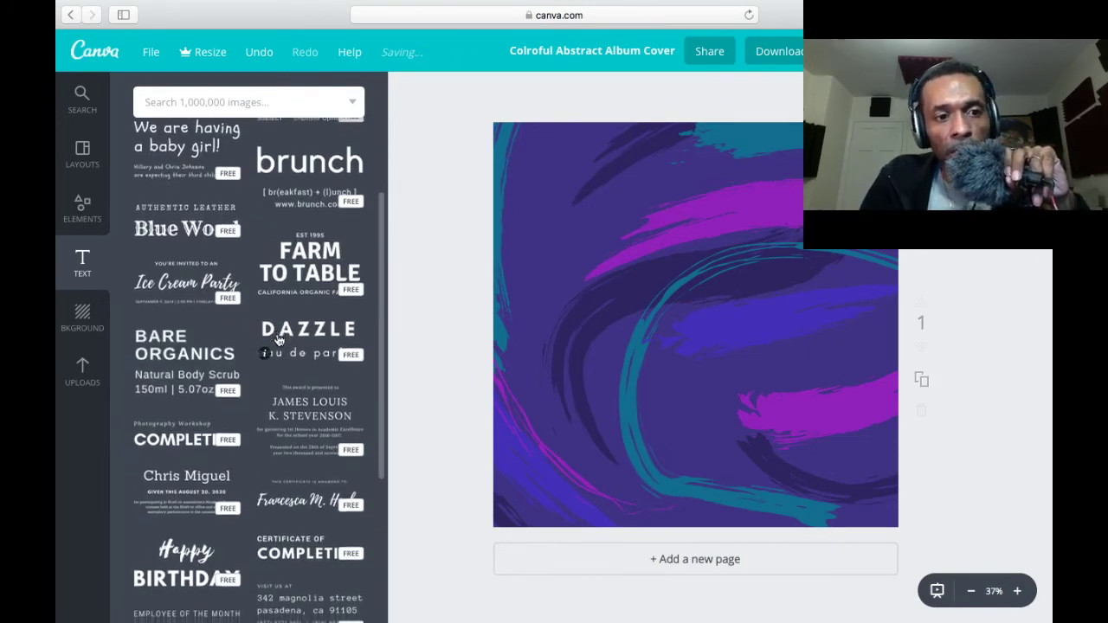
{"action": "scroll", "coordinate": [278, 339], "scroll_direction": "down", "scroll_amount": 1}
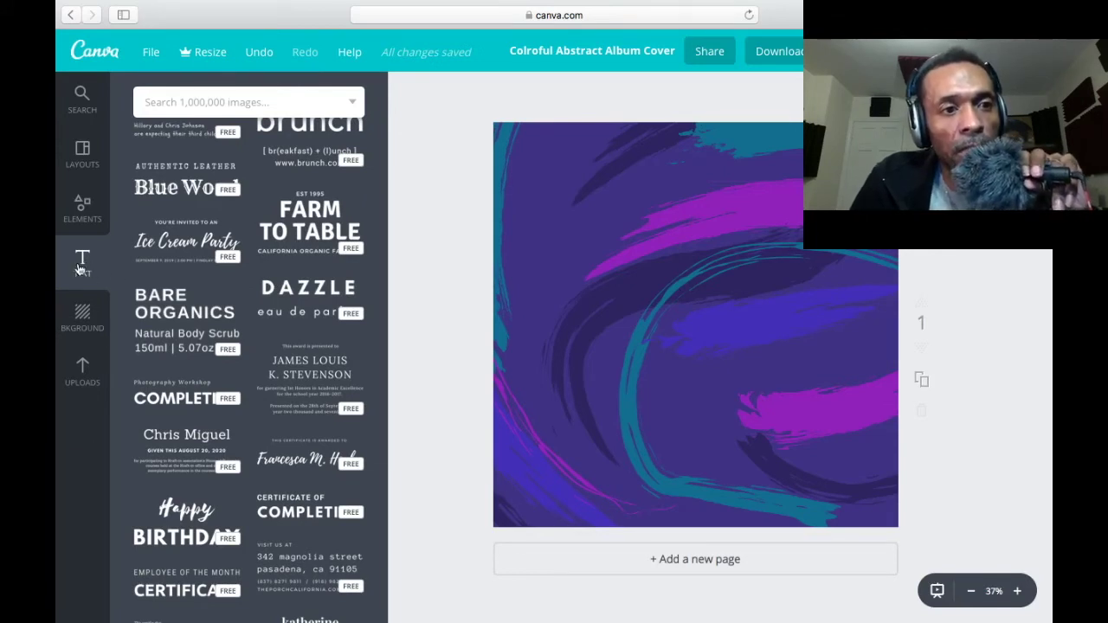
{"action": "scroll", "coordinate": [172, 320], "scroll_direction": "down", "scroll_amount": 1}
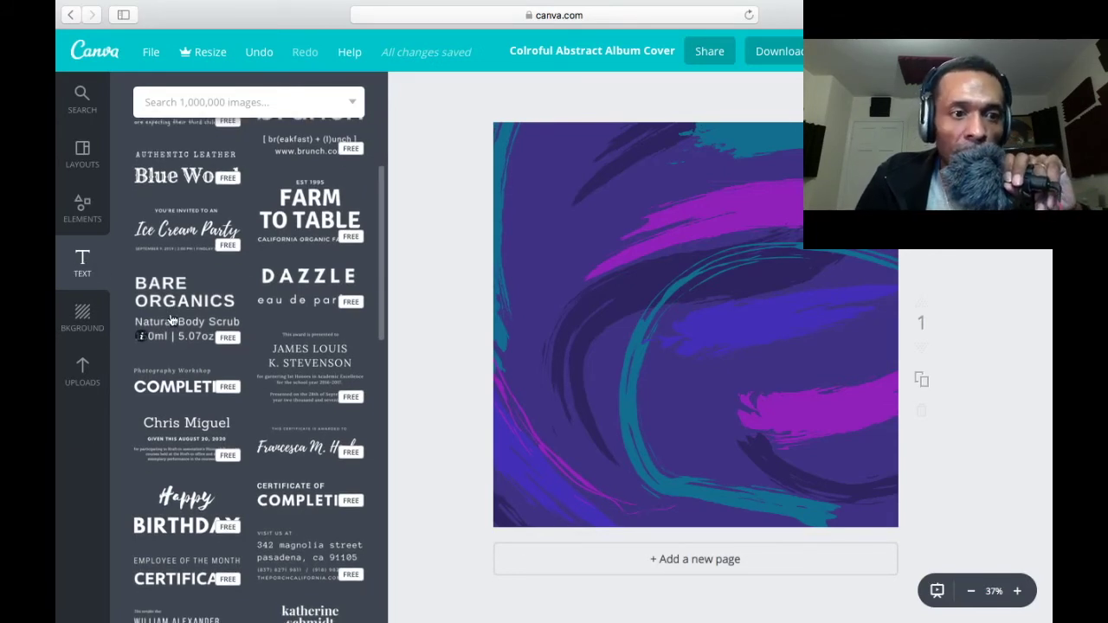
{"action": "scroll", "coordinate": [172, 321], "scroll_direction": "down", "scroll_amount": 2}
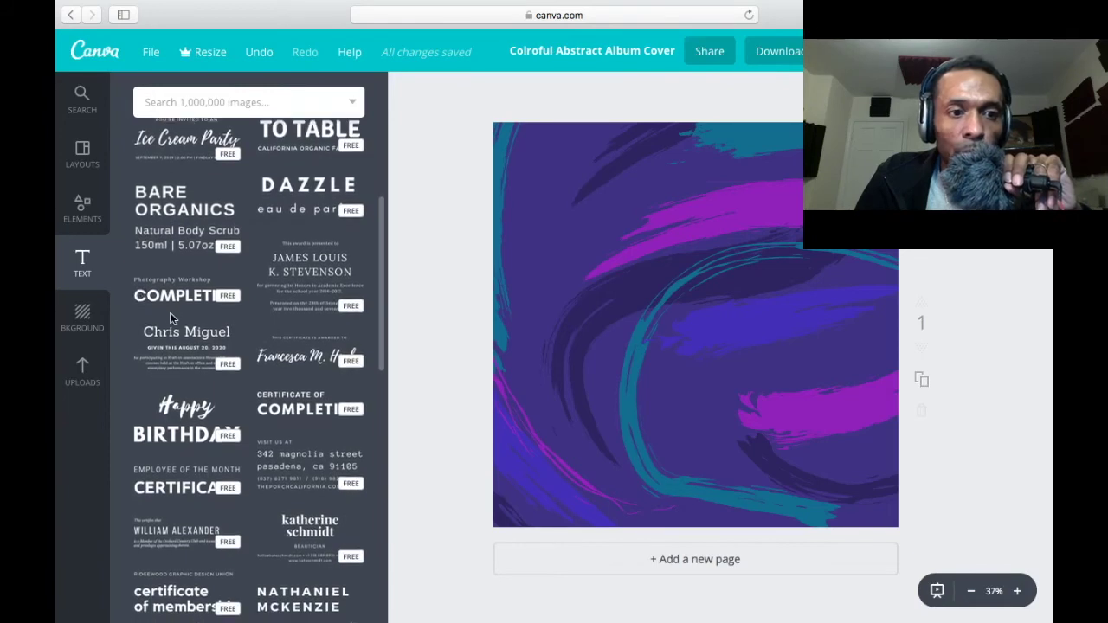
{"action": "scroll", "coordinate": [171, 318], "scroll_direction": "down", "scroll_amount": 2}
{"action": "scroll", "coordinate": [172, 316], "scroll_direction": "down", "scroll_amount": 1}
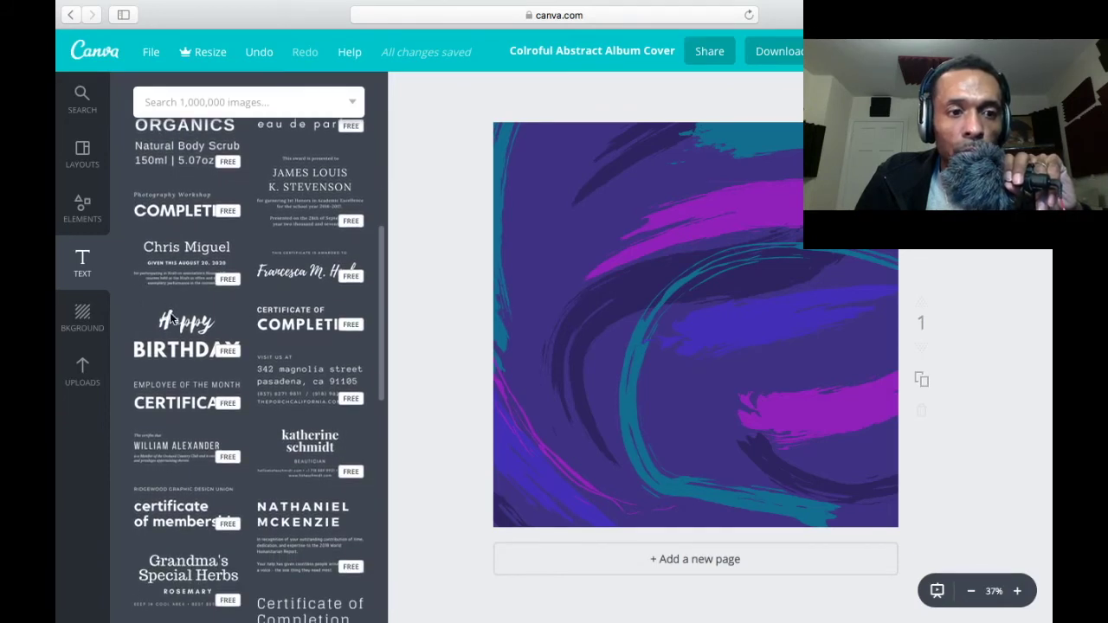
{"action": "left_click", "coordinate": [184, 334]}
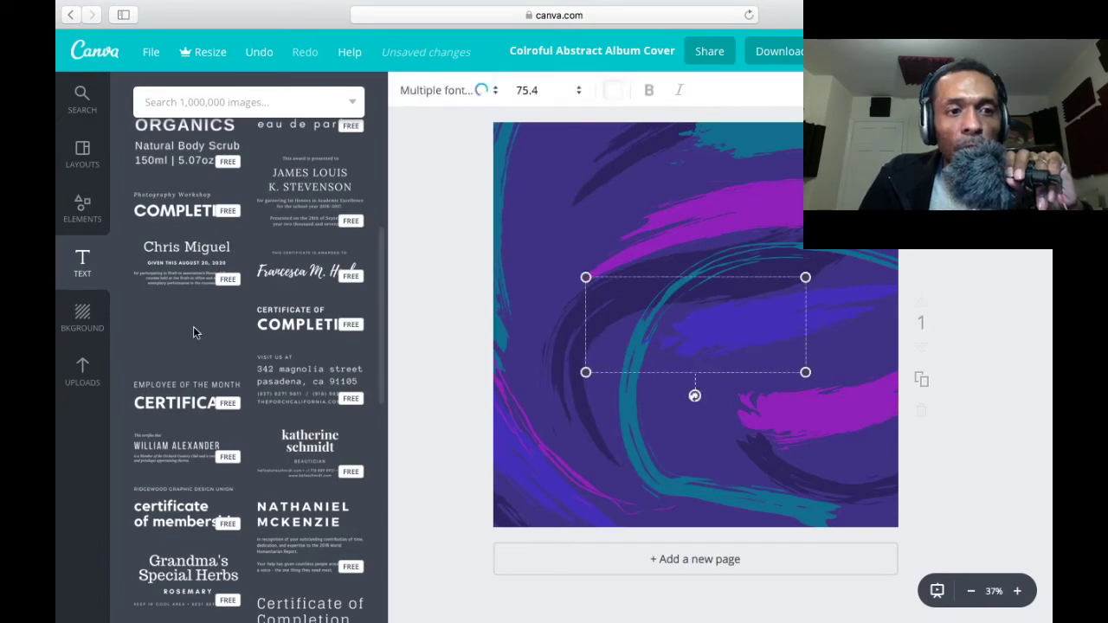
{"action": "key", "text": "Delete"}
{"action": "left_click", "coordinate": [192, 347]}
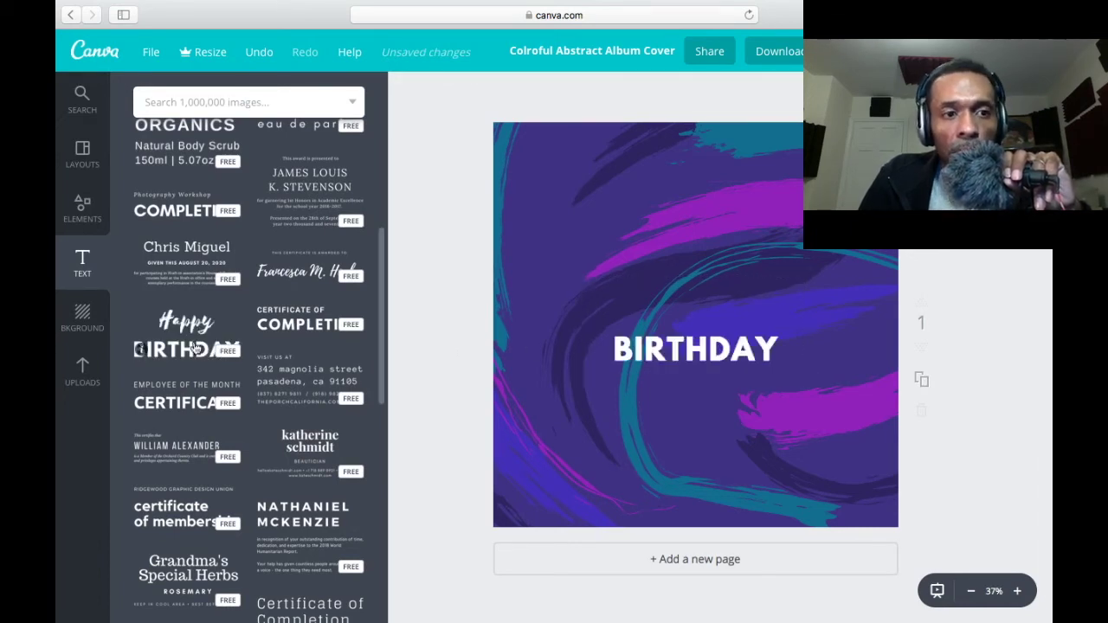
{"action": "left_click_drag", "start_coordinate": [196, 348], "coordinate": [705, 348]}
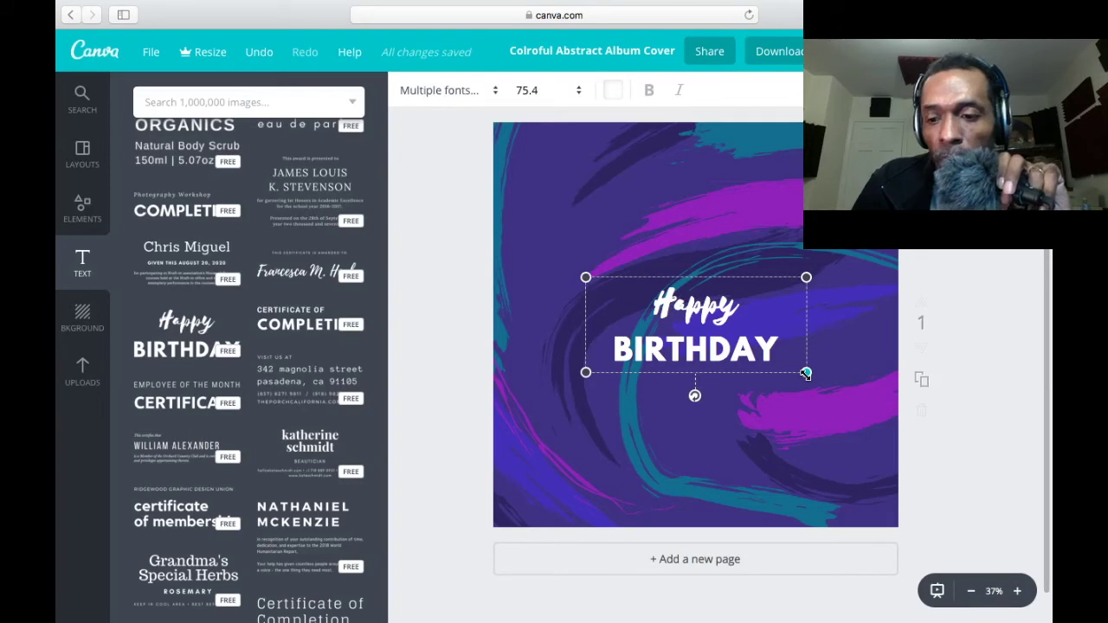
Replace the word "Happy" in the script line with "Dope Beat"
{"action": "left_click", "coordinate": [806, 373]}
{"action": "key", "text": "Escape"}
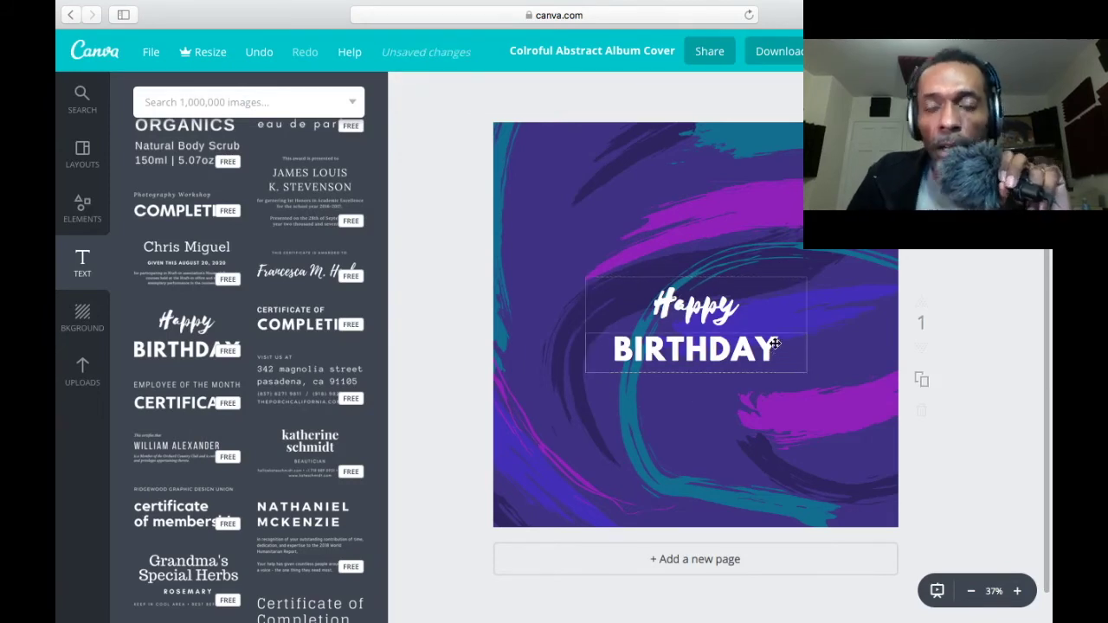
{"action": "left_click", "coordinate": [743, 317]}
{"action": "left_click", "coordinate": [743, 317]}
{"action": "left_click_drag", "start_coordinate": [741, 314], "coordinate": [654, 309]}
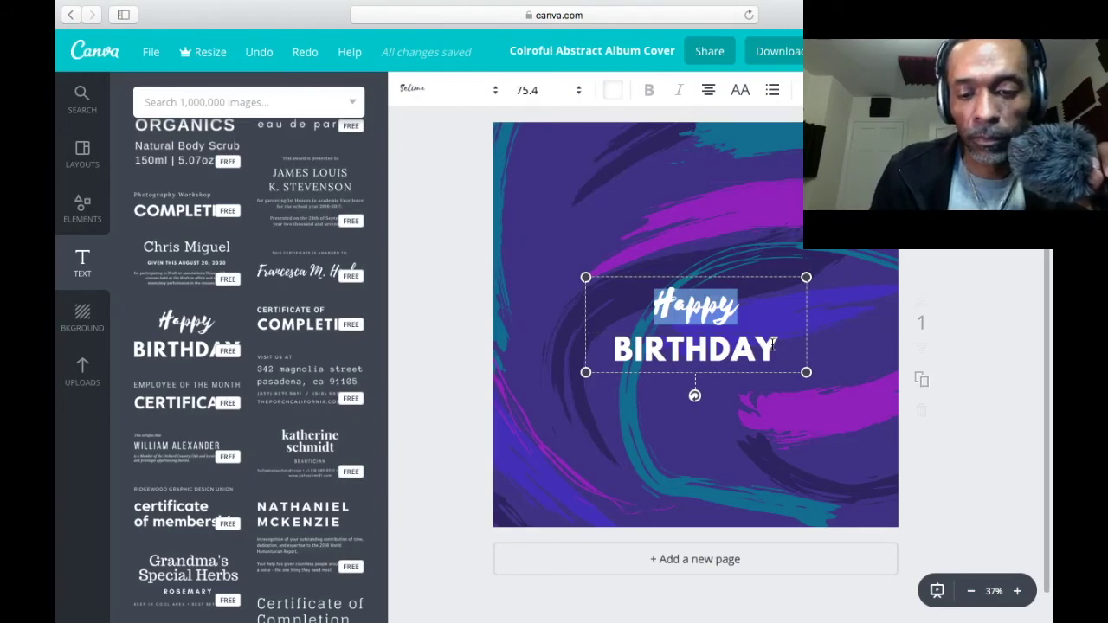
{"action": "type", "text": "Dope Beat"}
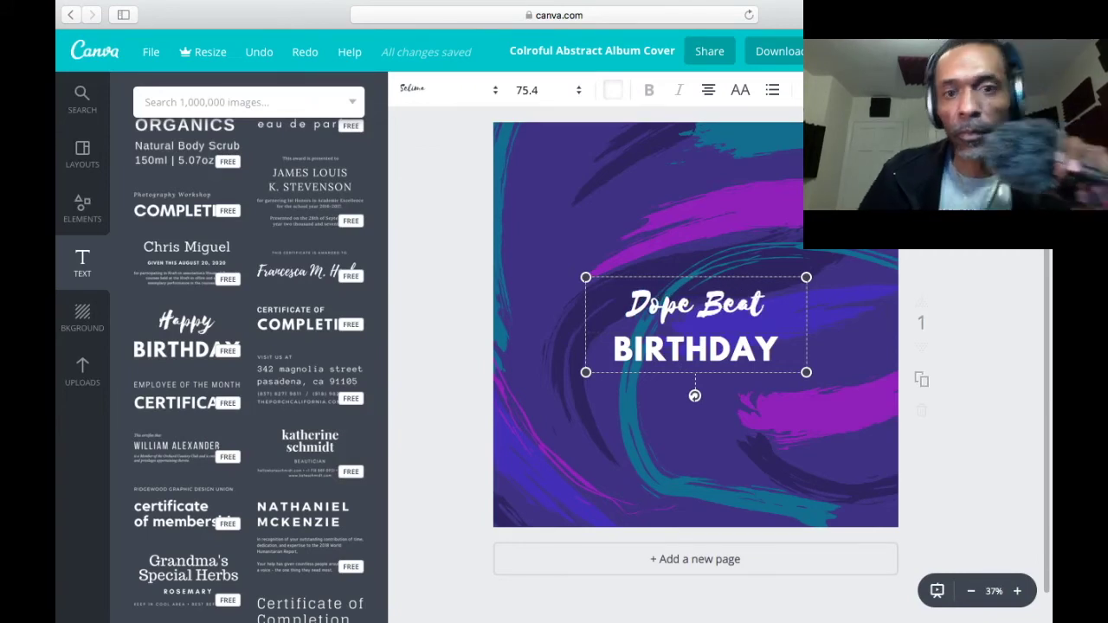
Replace "BIRTHDAY" in the line under "Dope Beat" with the artist's surname in capitals
{"action": "left_click", "coordinate": [767, 350]}
{"action": "double_click", "coordinate": [763, 348]}
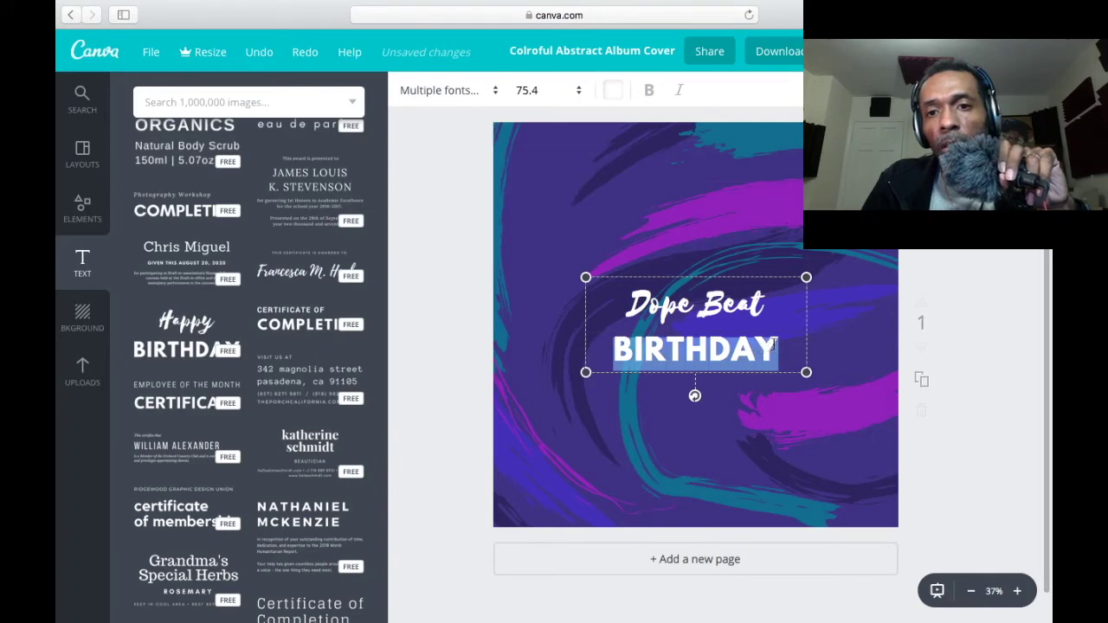
{"action": "left_click", "coordinate": [775, 347]}
{"action": "key", "text": "BackSpace"}
{"action": "key", "text": "BackSpace"}
{"action": "key", "text": "BackSpace"}
{"action": "key", "text": "BackSpace"}
{"action": "key", "text": "BackSpace"}
{"action": "key", "text": "BackSpace"}
{"action": "key", "text": "BackSpace"}
{"action": "key", "text": "BackSpace"}
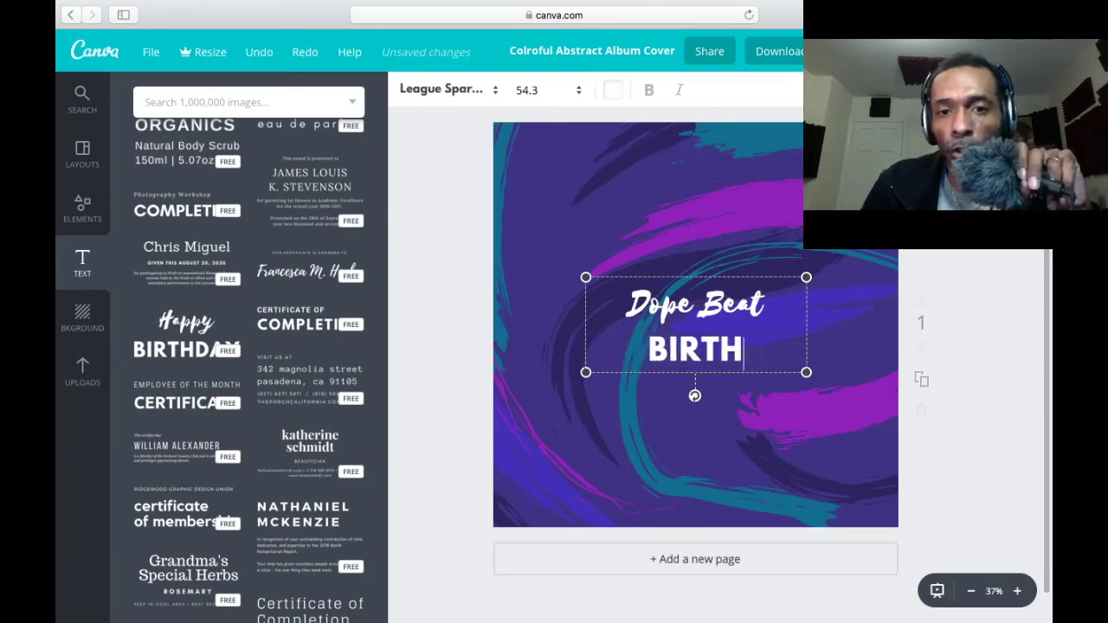
{"action": "type", "text": "DIXON"}
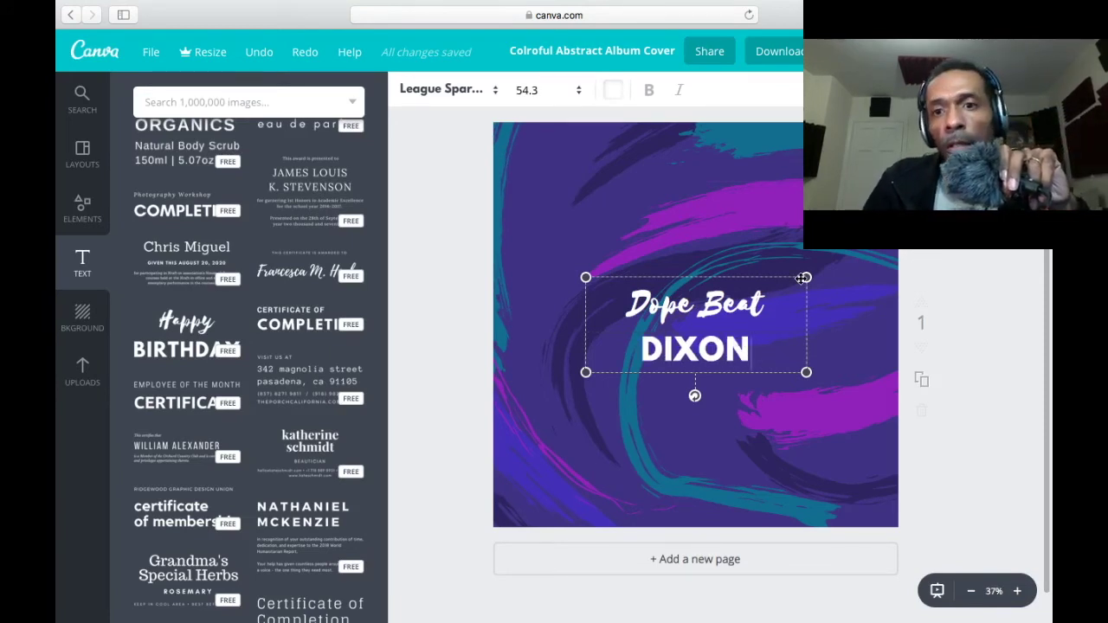
Enlarge the two-line text group to nearly the full width of the cover, with a font size of about 131.5
{"action": "left_click_drag", "start_coordinate": [806, 276], "coordinate": [889, 242]}
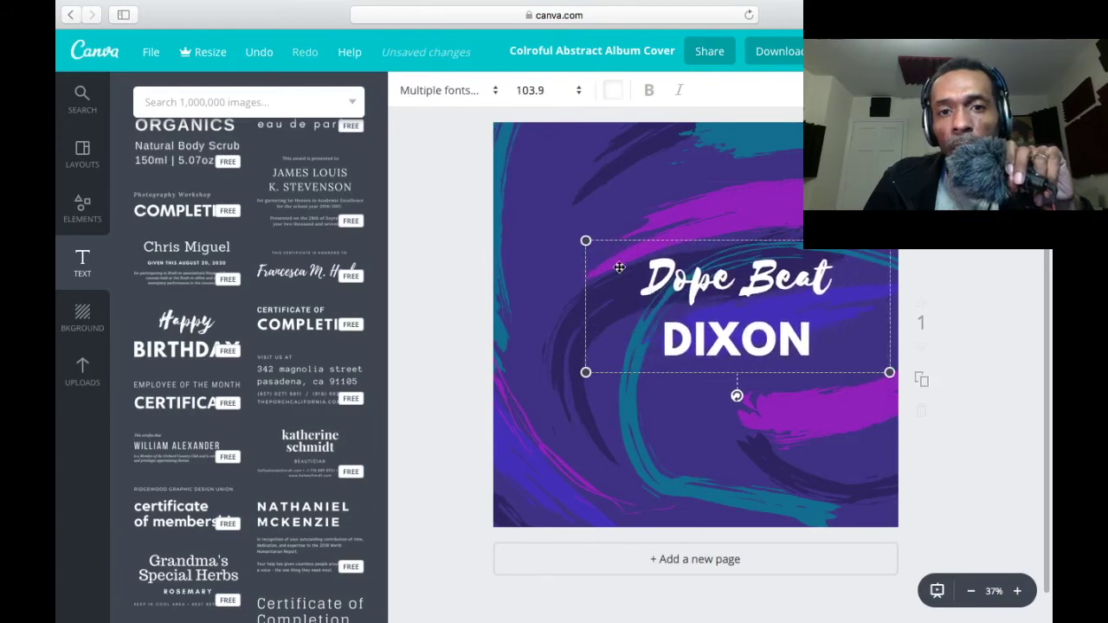
{"action": "left_click_drag", "start_coordinate": [579, 238], "coordinate": [506, 204]}
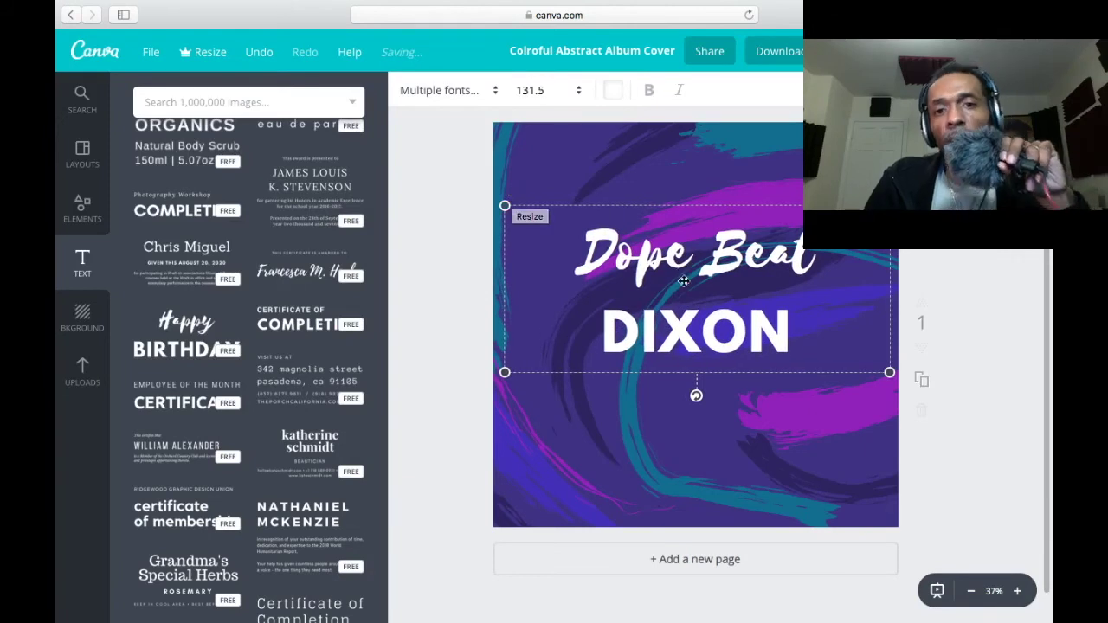
Change the font of the "Dope Beat" line on the cover to Clicker Script
{"action": "left_click", "coordinate": [722, 257]}
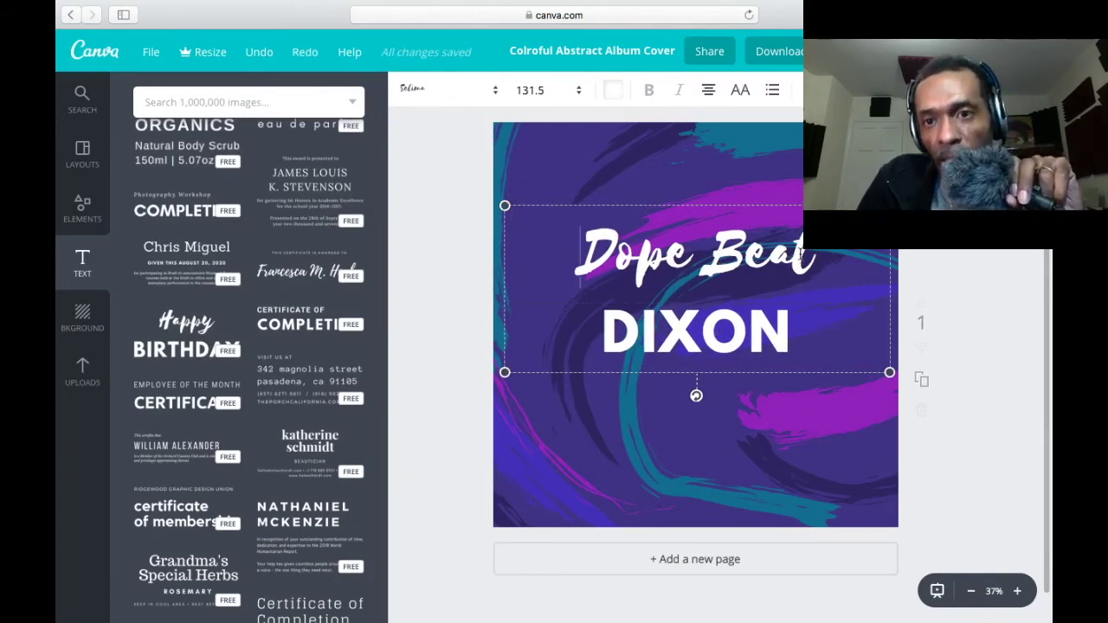
{"action": "left_click_drag", "start_coordinate": [816, 256], "coordinate": [580, 251]}
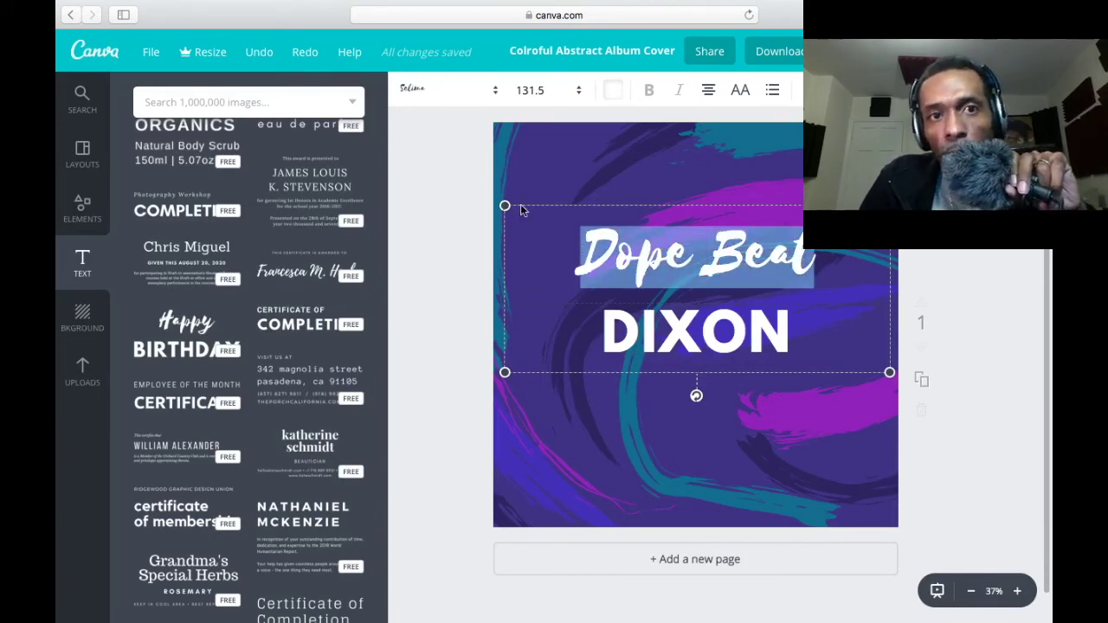
{"action": "left_click", "coordinate": [426, 92]}
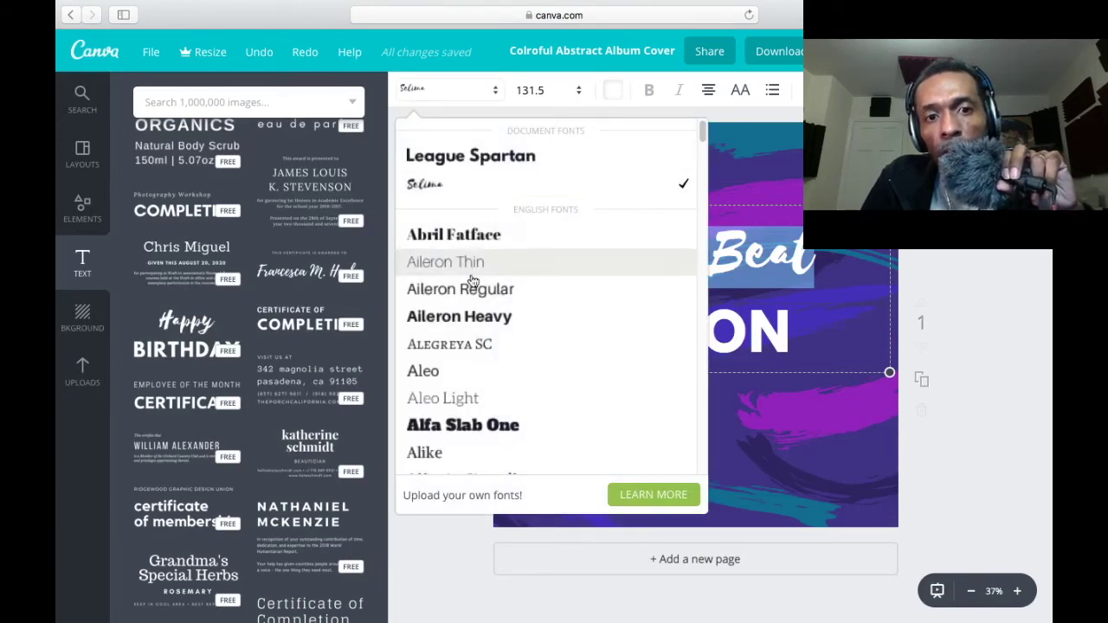
{"action": "scroll", "coordinate": [473, 280], "scroll_direction": "down", "scroll_amount": 8}
{"action": "scroll", "coordinate": [473, 280], "scroll_direction": "down", "scroll_amount": 10}
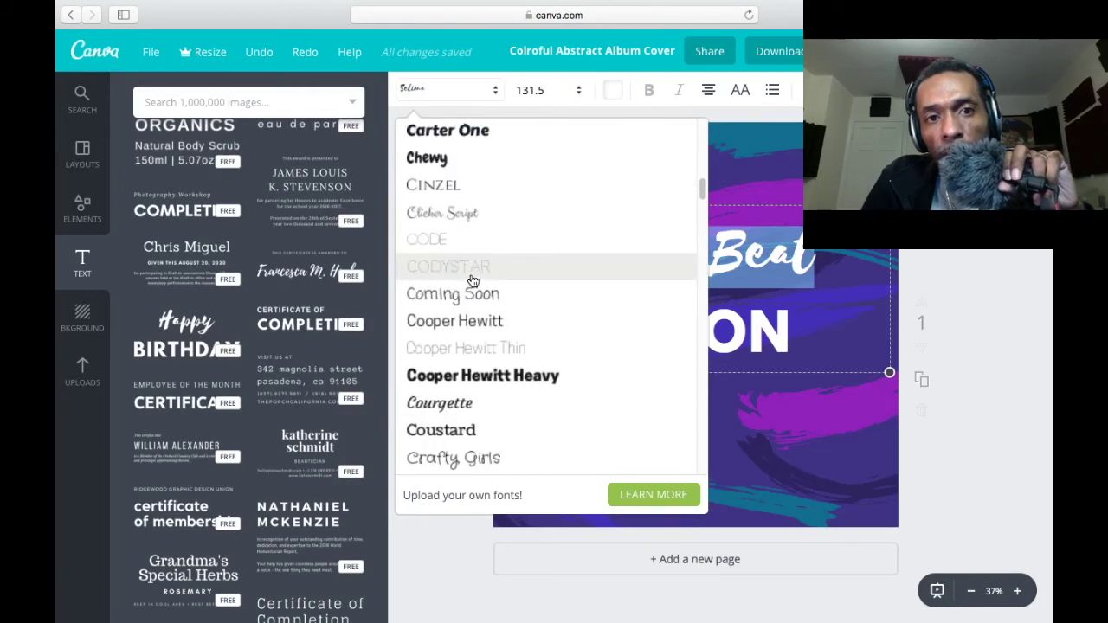
{"action": "left_click", "coordinate": [465, 221]}
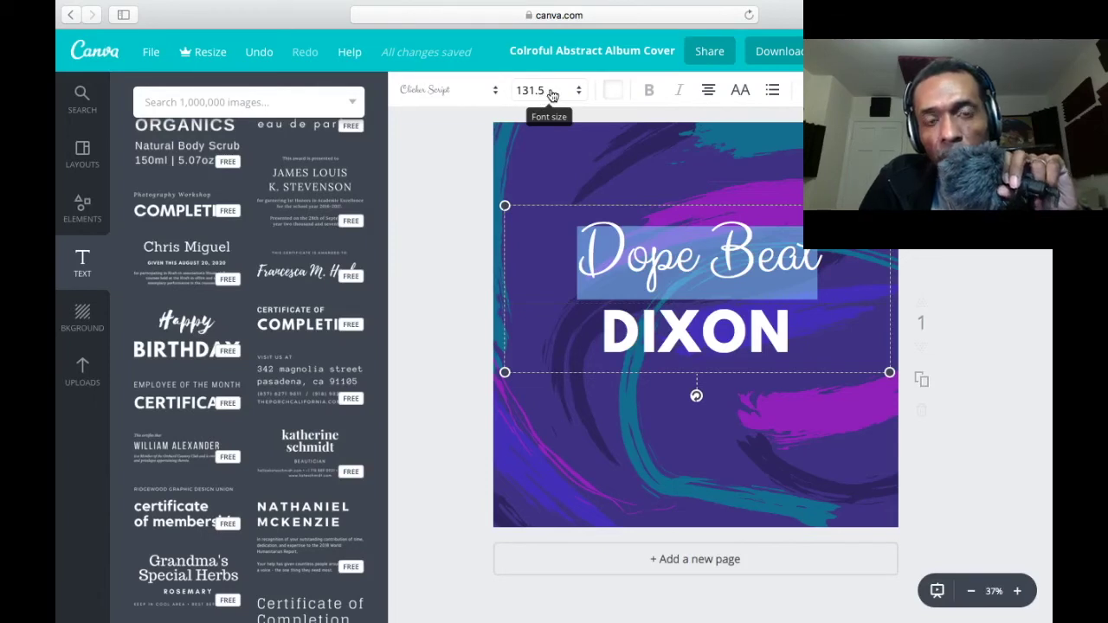
Try font size 144 on the "Dope Beat" line and set it to 72
{"action": "left_click", "coordinate": [552, 92]}
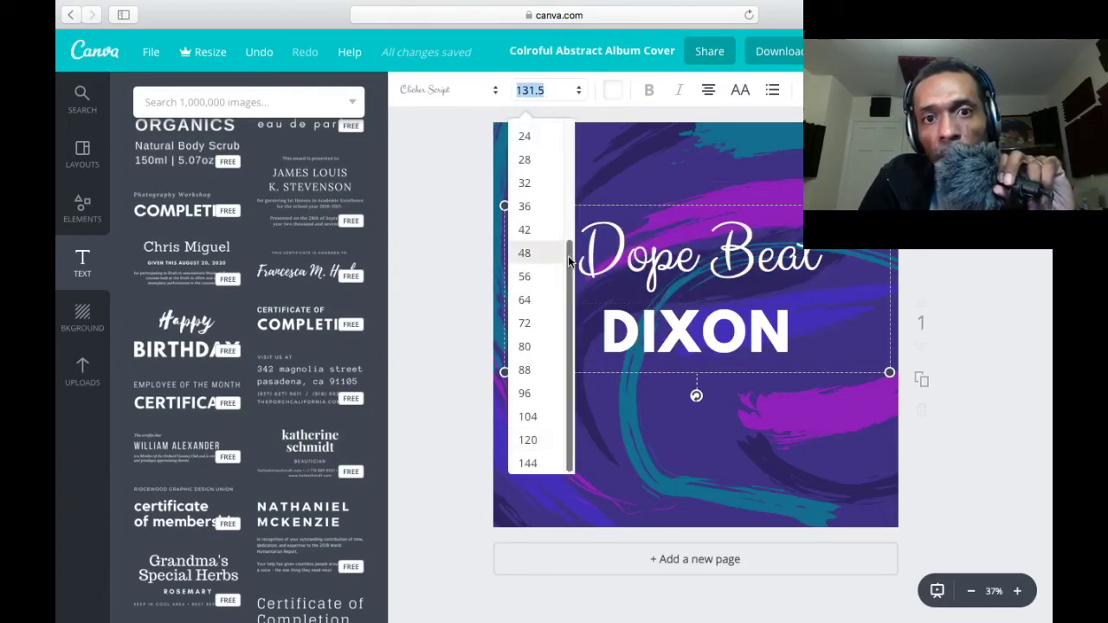
{"action": "left_click", "coordinate": [538, 466]}
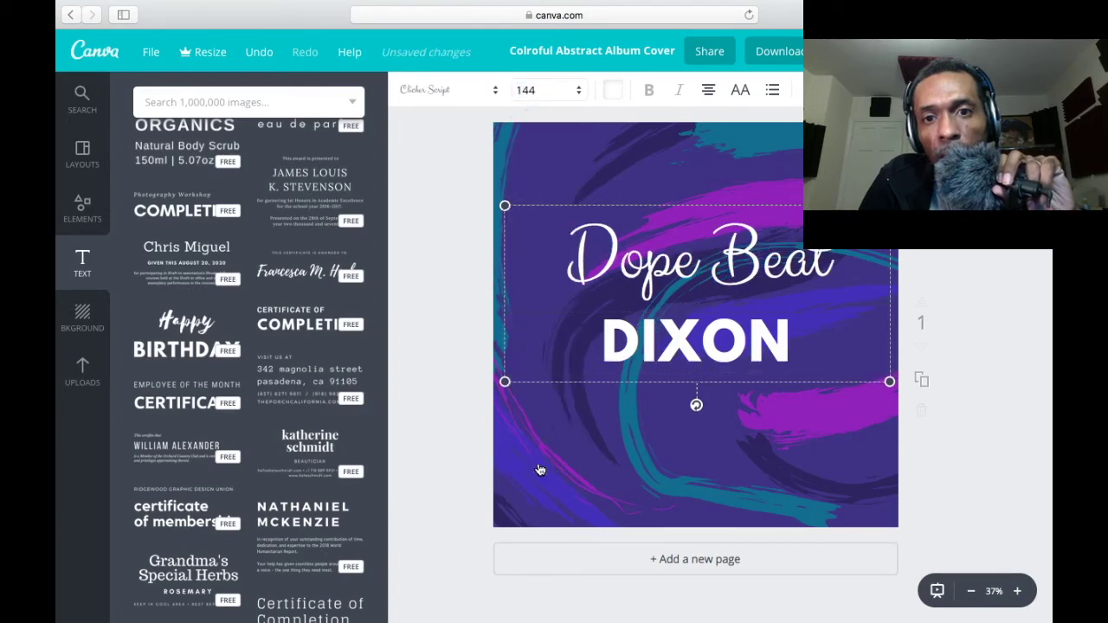
{"action": "left_click", "coordinate": [580, 264]}
{"action": "left_click_drag", "start_coordinate": [580, 264], "coordinate": [835, 260]}
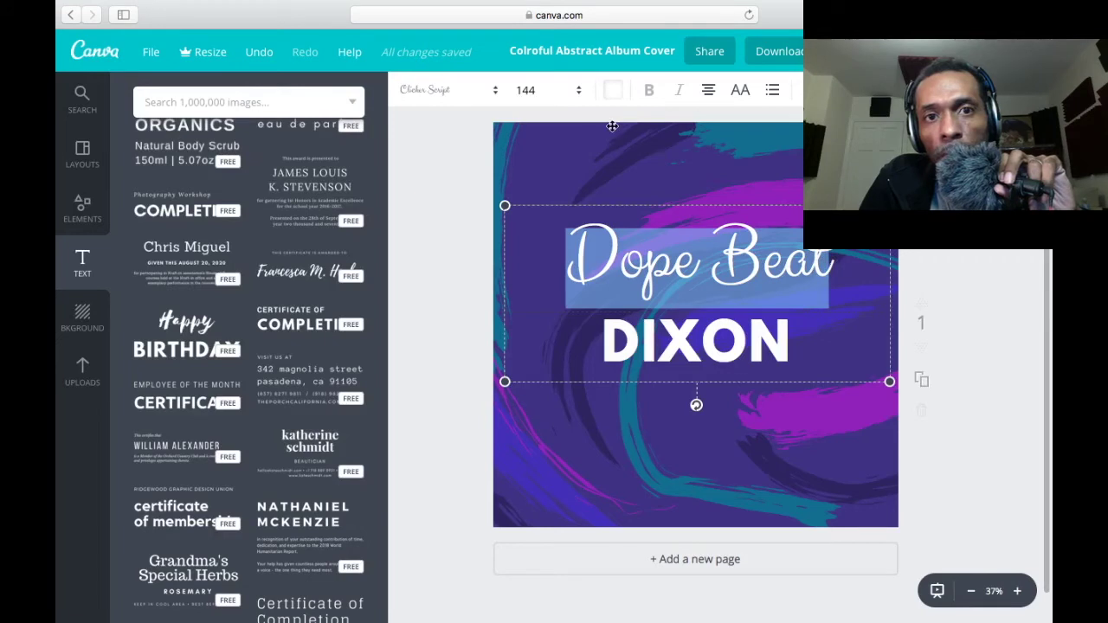
{"action": "left_click", "coordinate": [559, 99]}
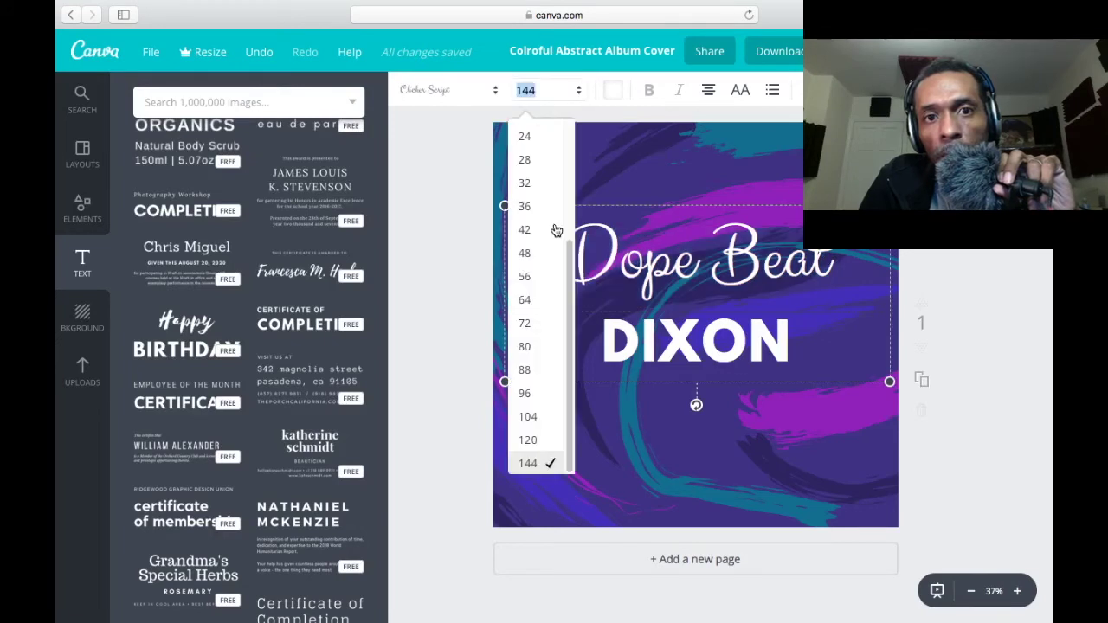
{"action": "left_click", "coordinate": [535, 328]}
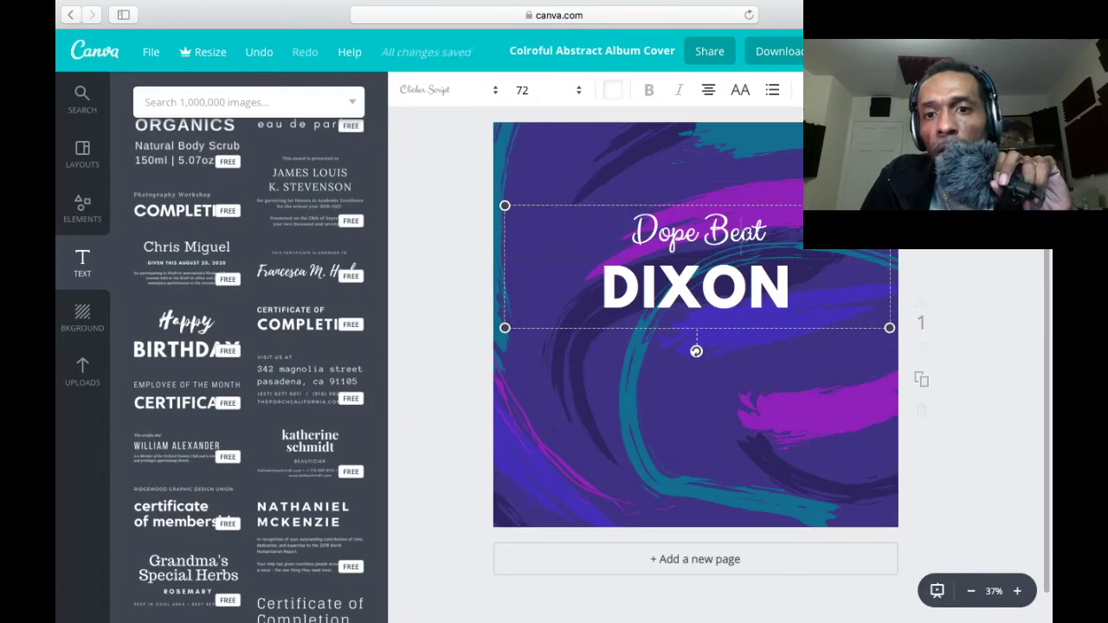
Colour the "Dope Beat" line with the red of the default palette
{"action": "left_click_drag", "start_coordinate": [765, 232], "coordinate": [601, 227]}
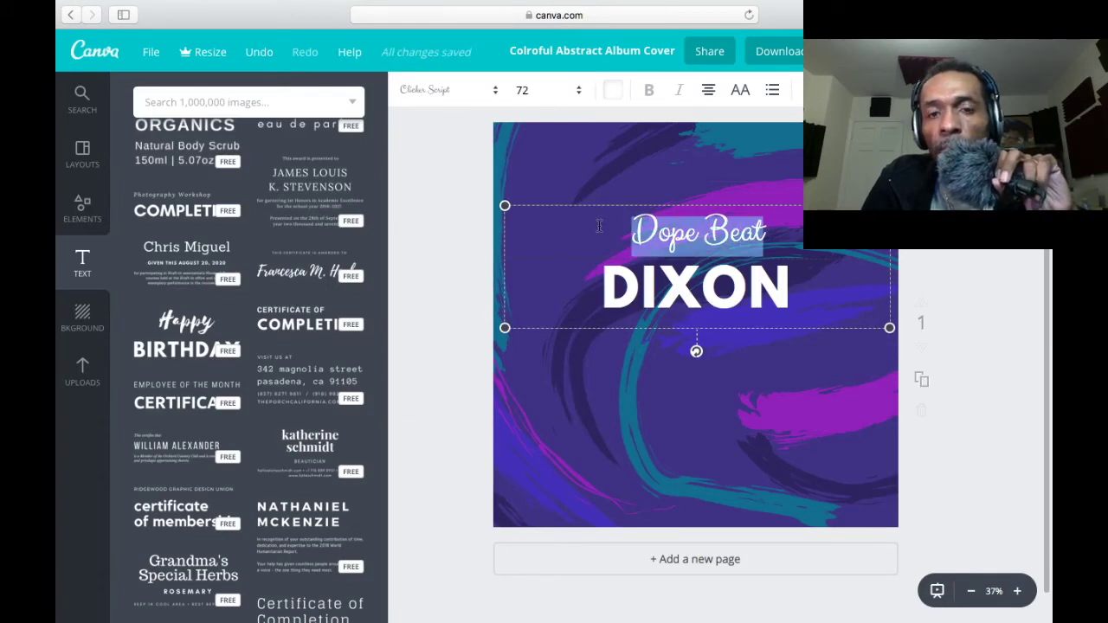
{"action": "left_click", "coordinate": [614, 92]}
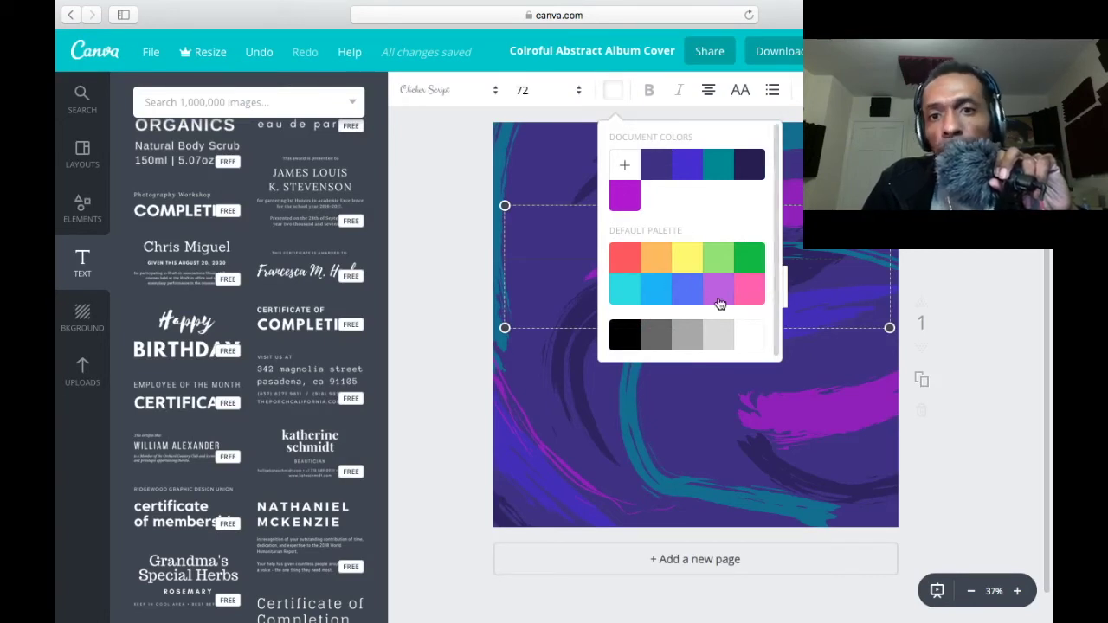
{"action": "left_click", "coordinate": [615, 265]}
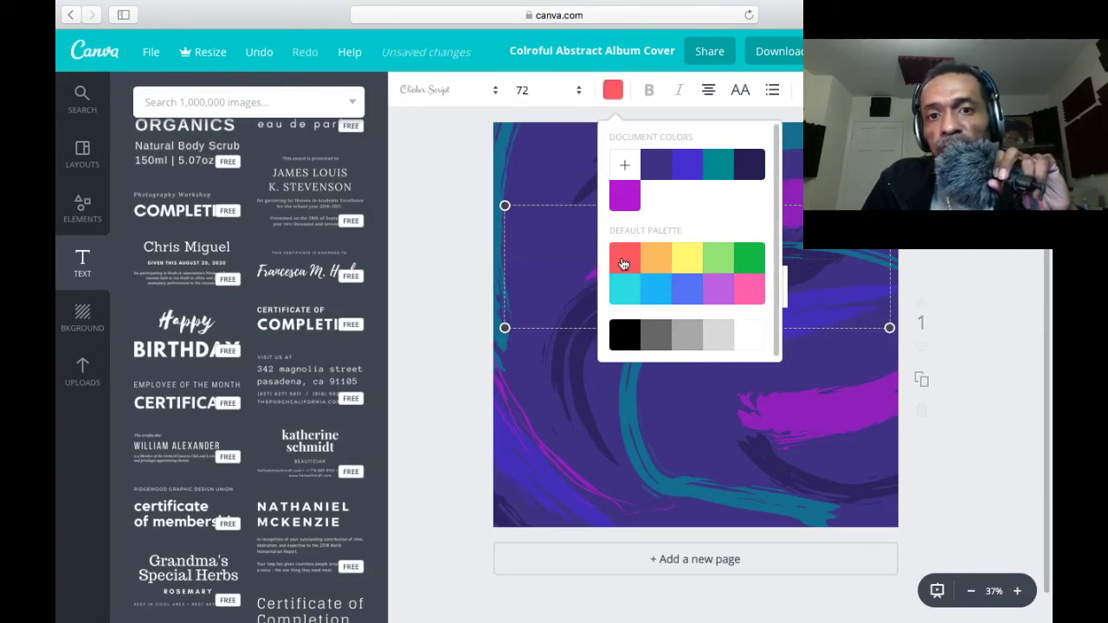
{"action": "left_click", "coordinate": [547, 175]}
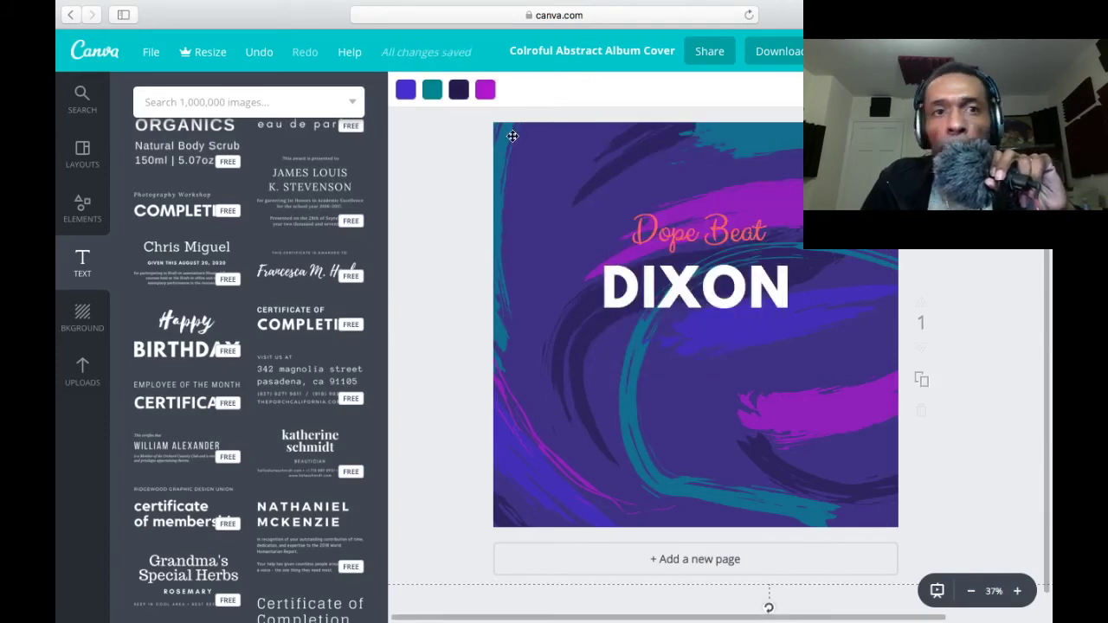
Try left and right alignment on the "Dope Beat" line, restore centre alignment, and switch uppercase on and off
{"action": "left_click", "coordinate": [522, 248]}
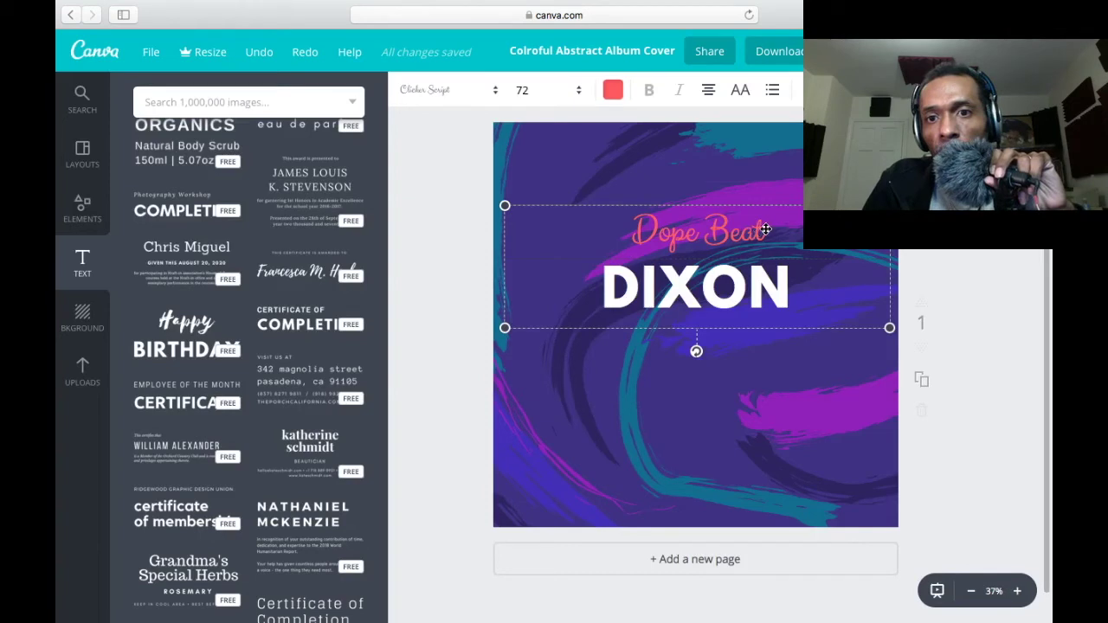
{"action": "double_click", "coordinate": [694, 231]}
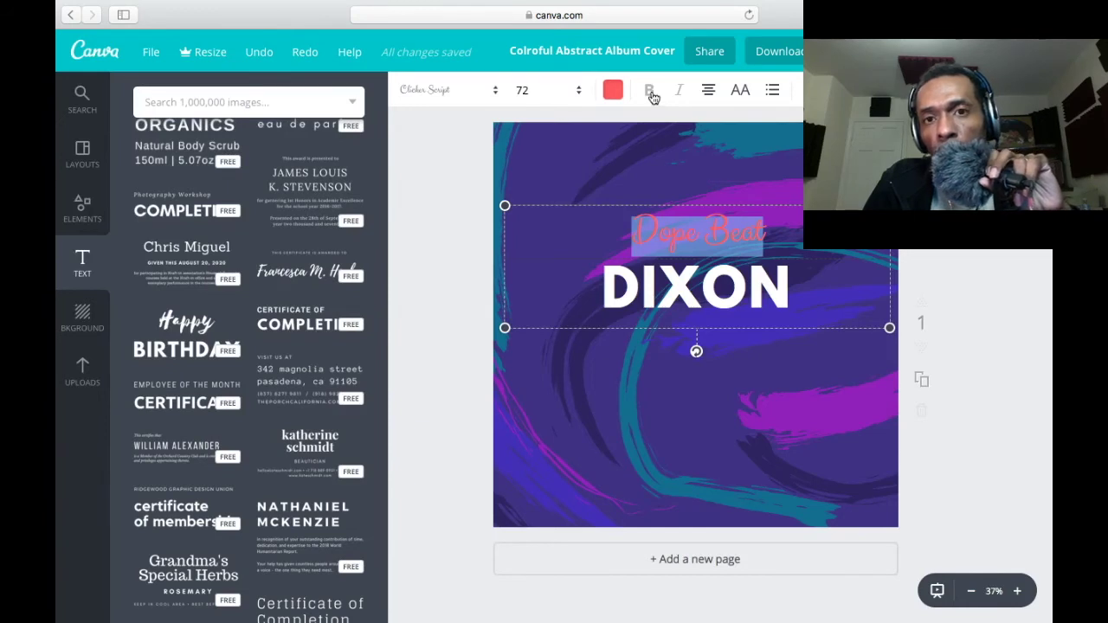
{"action": "left_click", "coordinate": [710, 91]}
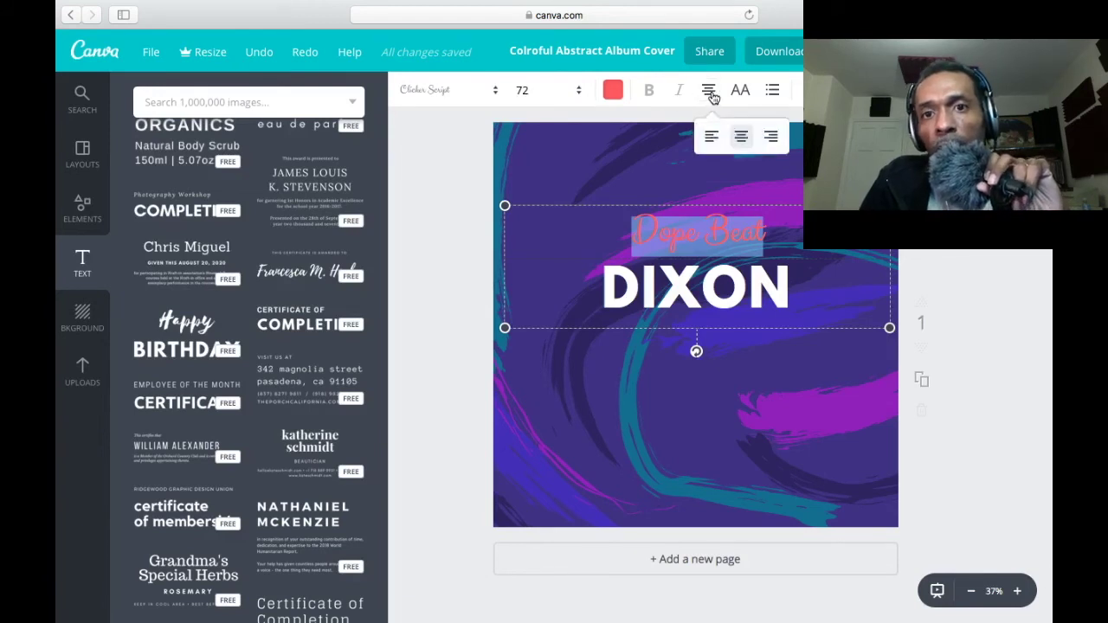
{"action": "left_click", "coordinate": [712, 141]}
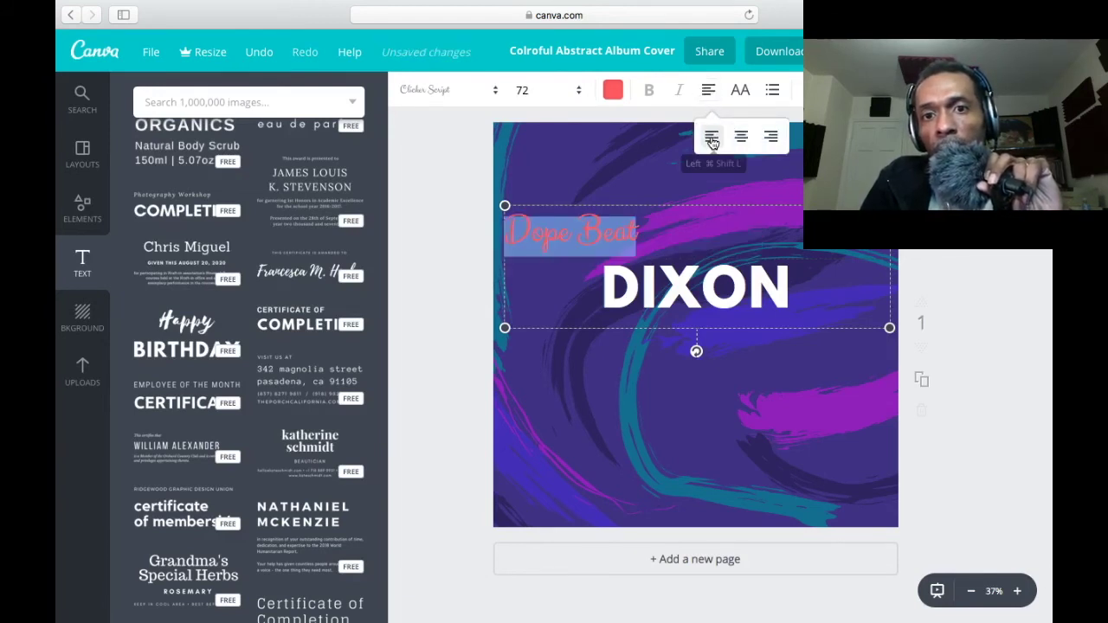
{"action": "left_click", "coordinate": [741, 140]}
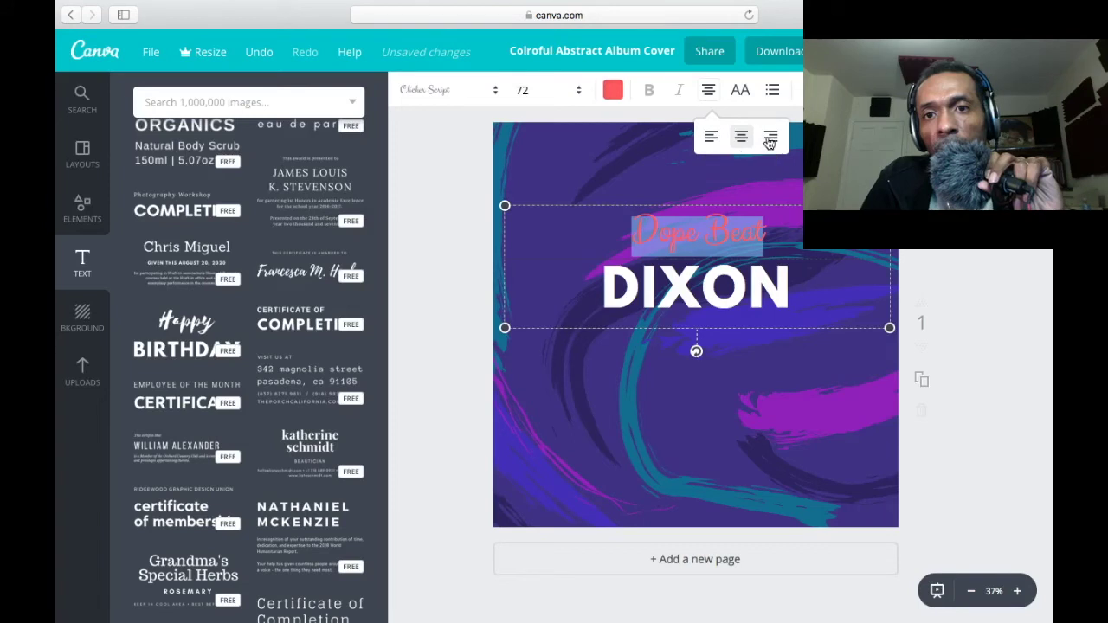
{"action": "left_click", "coordinate": [771, 138]}
{"action": "left_click", "coordinate": [742, 141]}
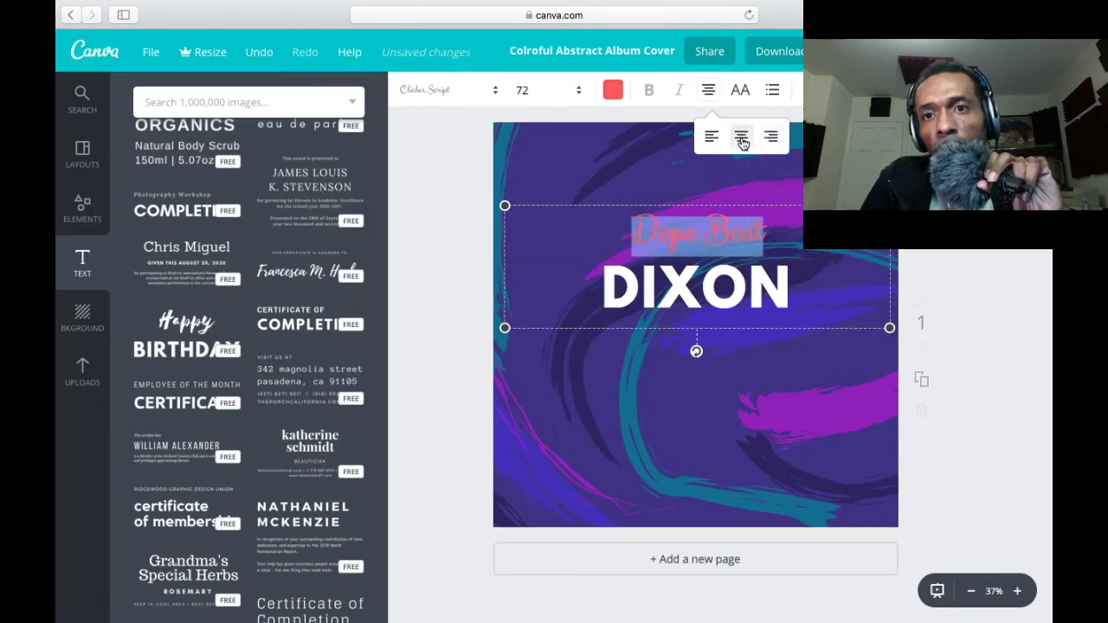
{"action": "left_click", "coordinate": [741, 92]}
{"action": "left_click", "coordinate": [742, 92]}
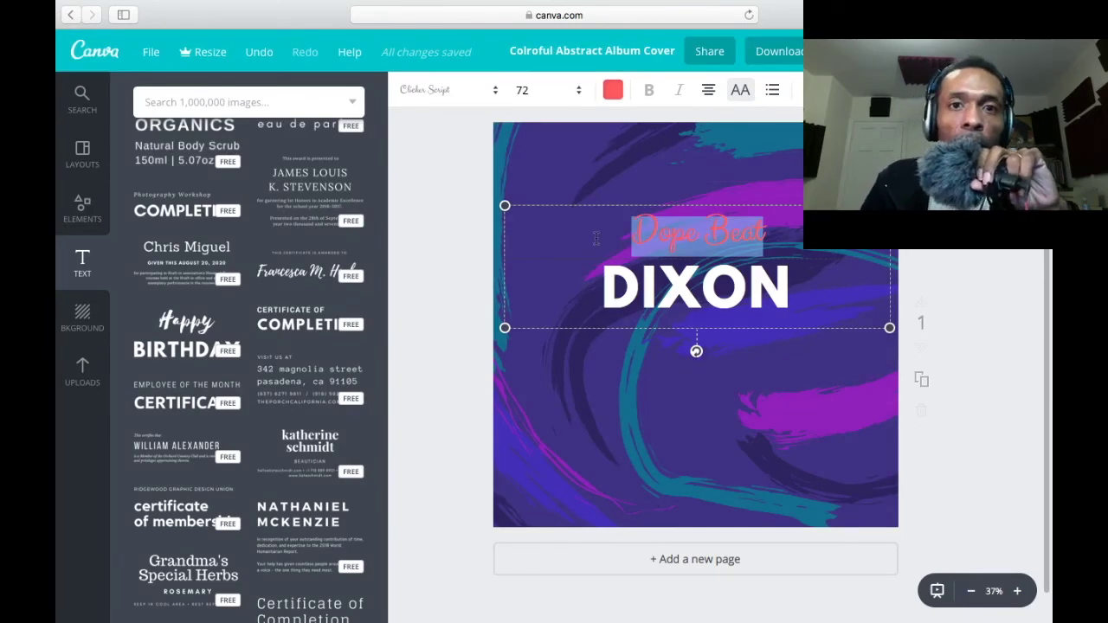
Rename the design with the artist's surname followed by " - 318f"
{"action": "left_click", "coordinate": [592, 54]}
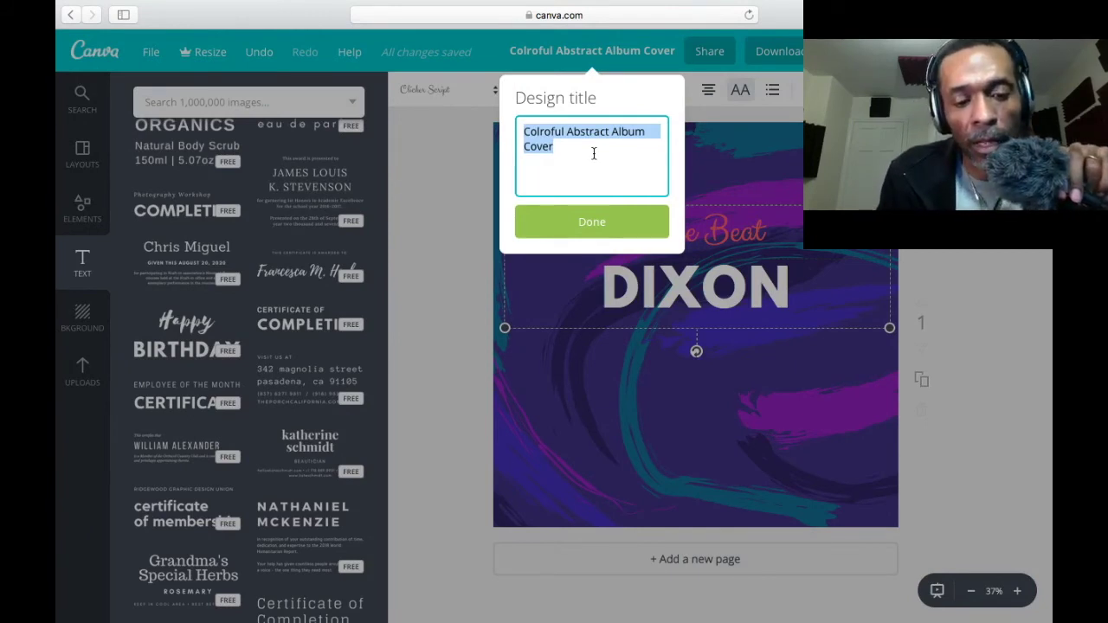
{"action": "type", "text": "D"}
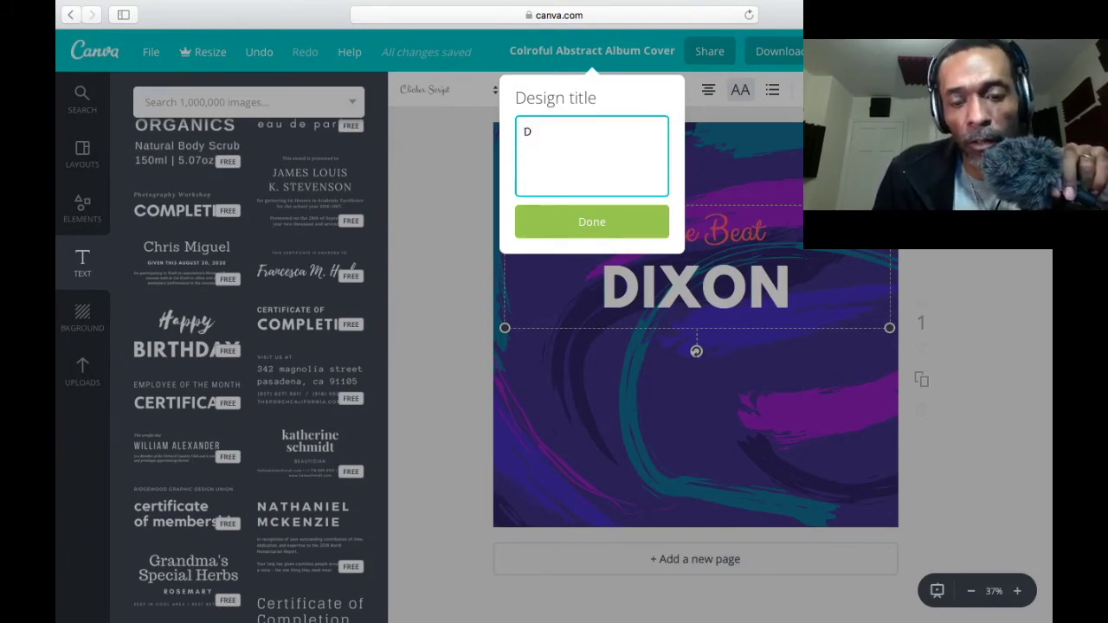
{"action": "type", "text": "ixo"}
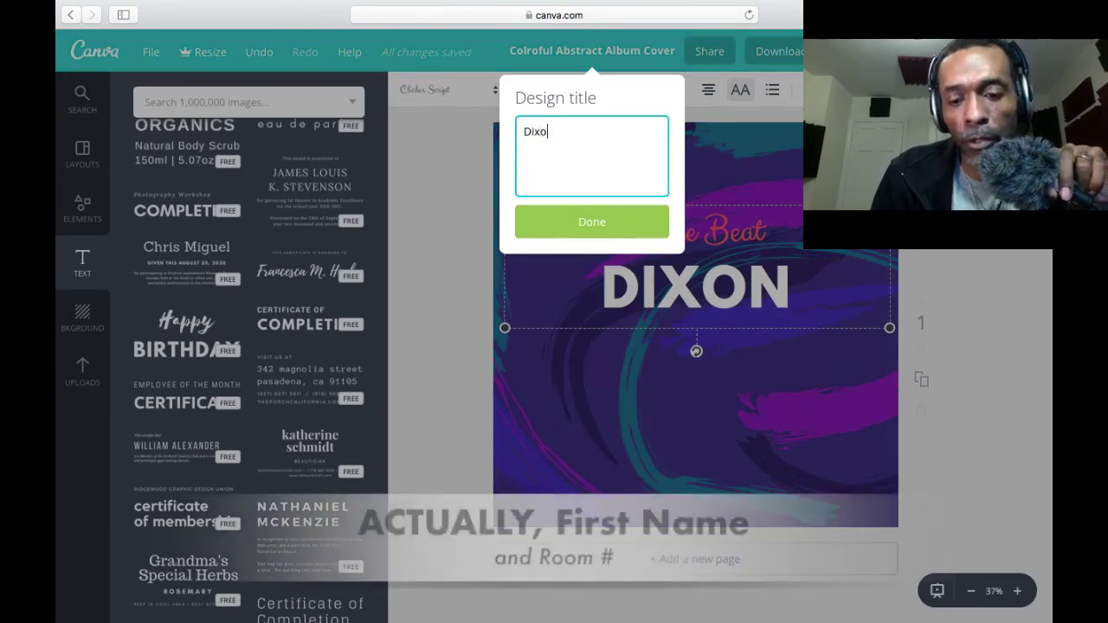
{"action": "type", "text": "n - "}
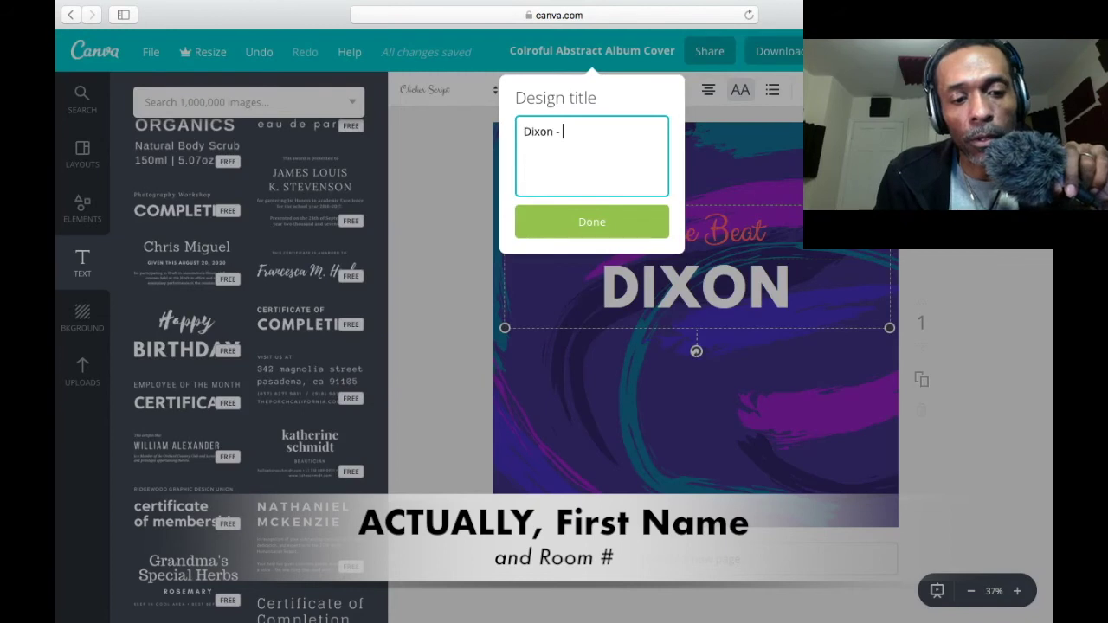
{"action": "type", "text": "318"}
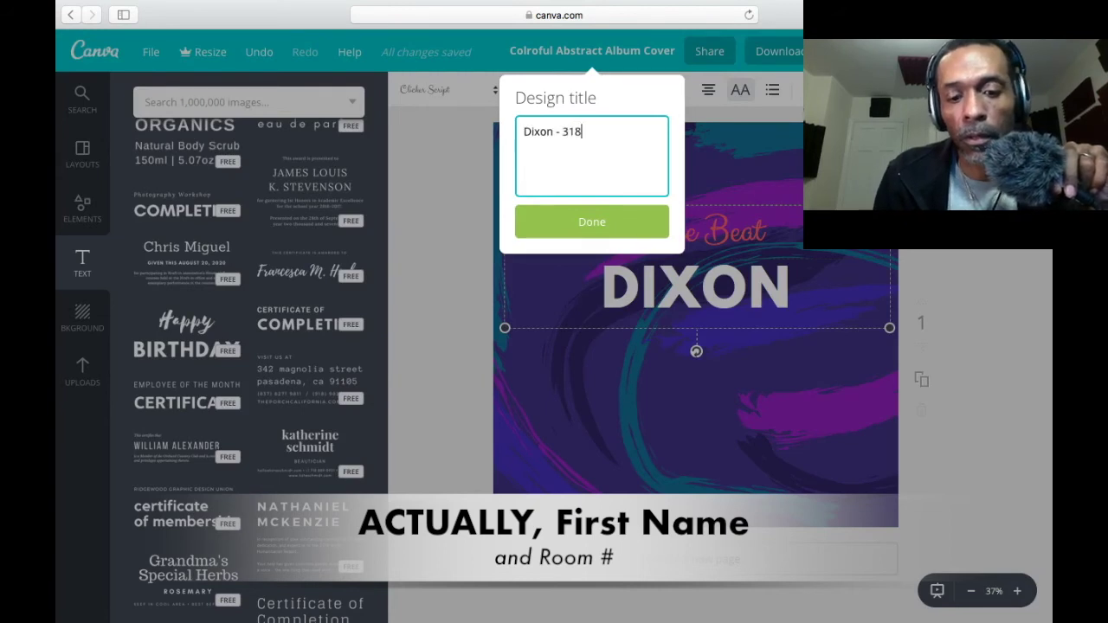
{"action": "type", "text": "f"}
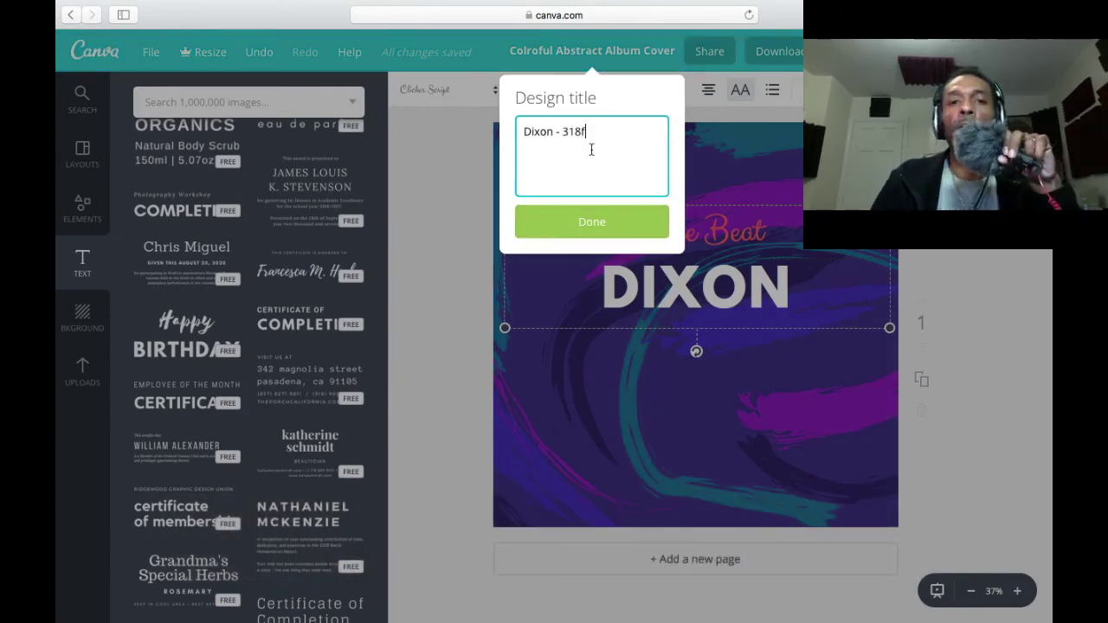
{"action": "left_click", "coordinate": [574, 224]}
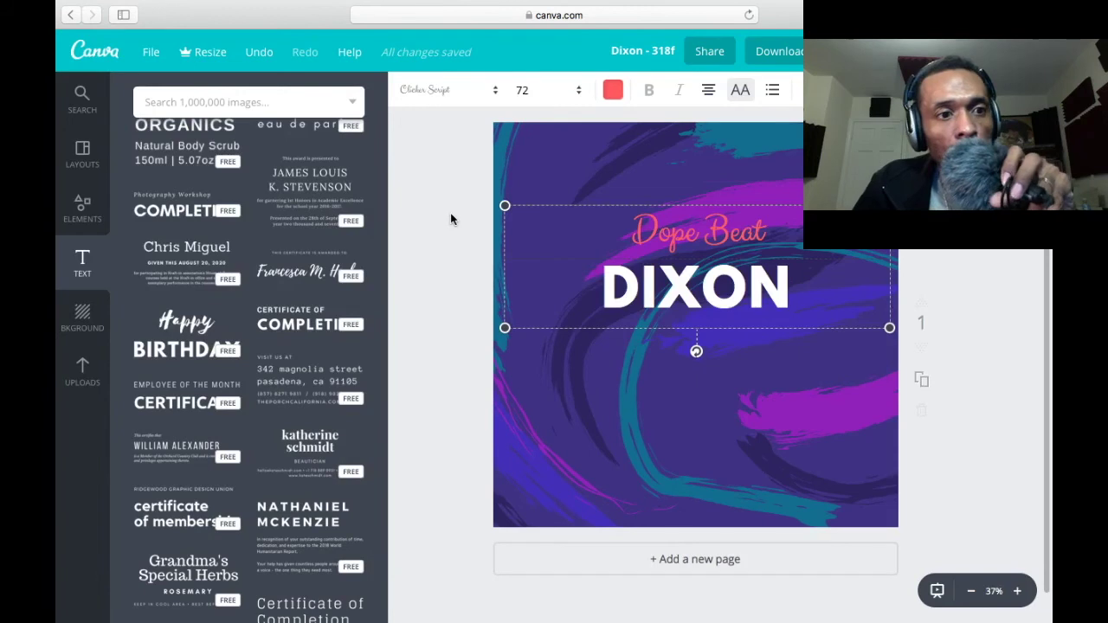
Try the default palette's red, orange, yellow and light green as the cover's background colour
{"action": "left_click", "coordinate": [560, 442]}
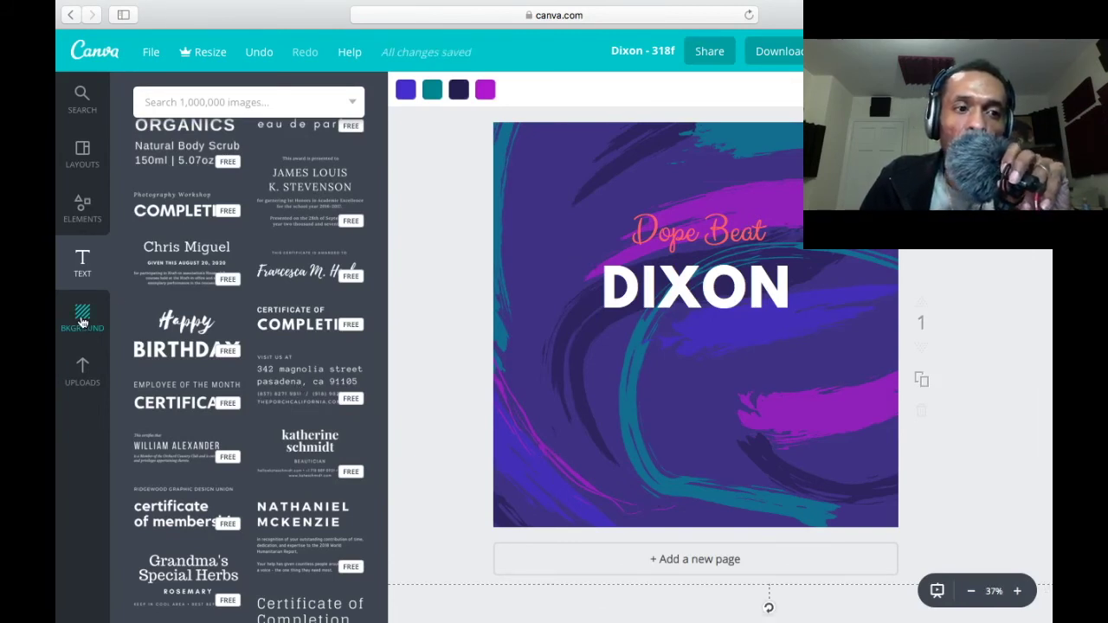
{"action": "left_click", "coordinate": [83, 320]}
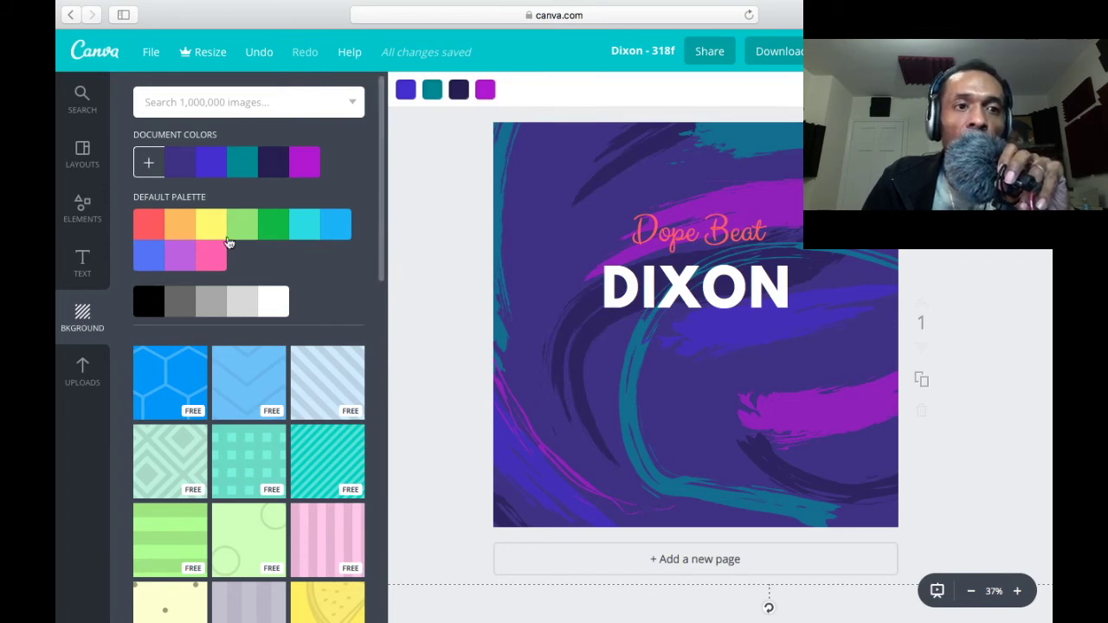
{"action": "left_click", "coordinate": [143, 232]}
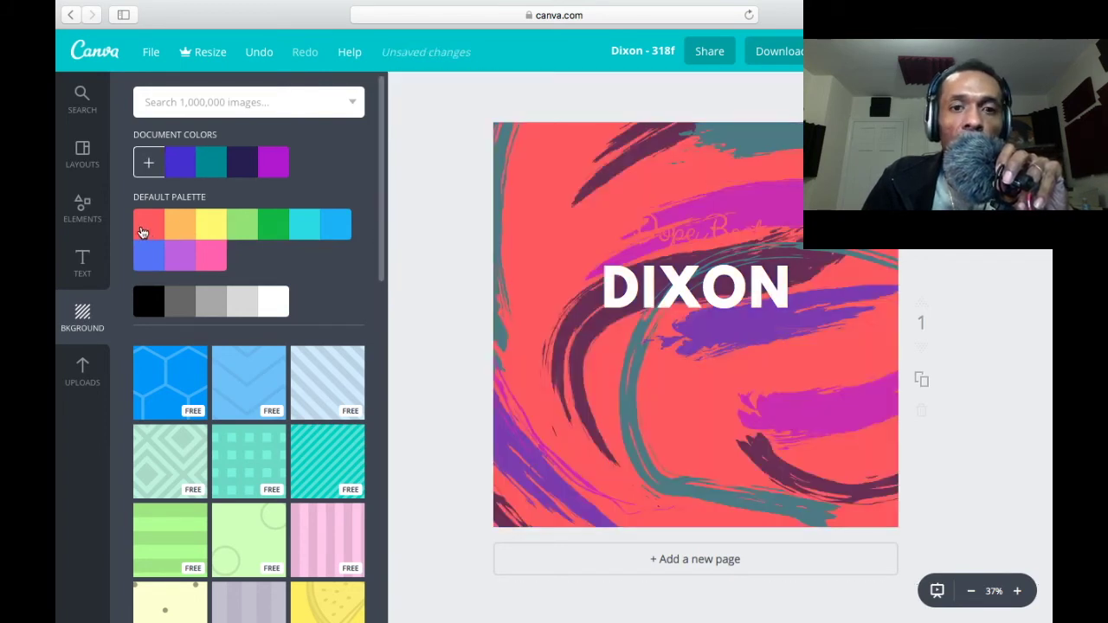
{"action": "left_click", "coordinate": [176, 229]}
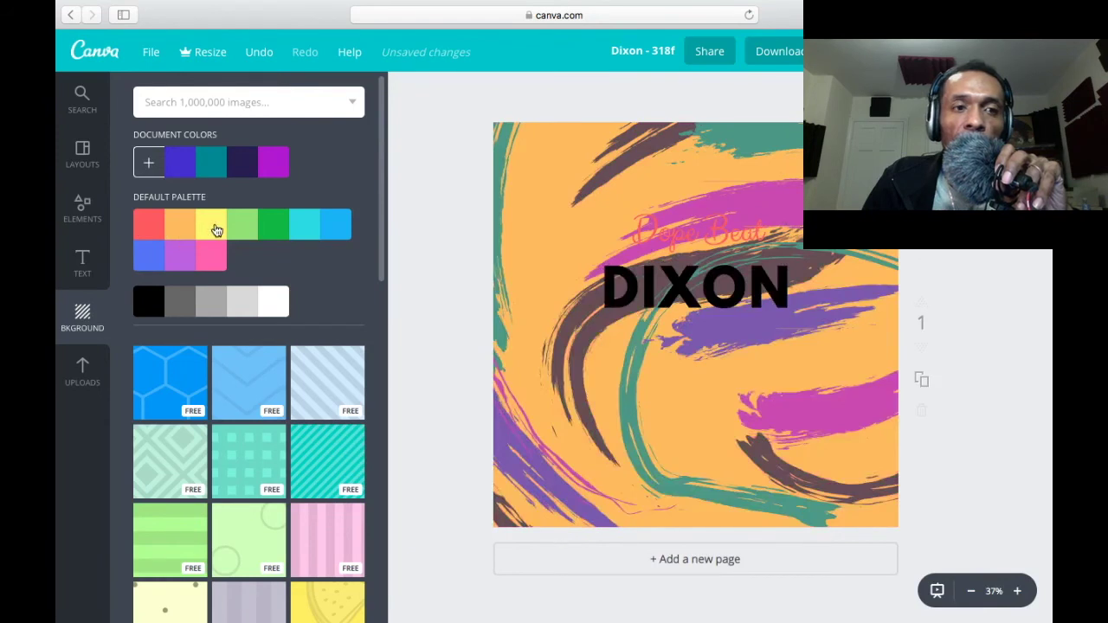
{"action": "left_click", "coordinate": [213, 228]}
{"action": "left_click", "coordinate": [245, 229]}
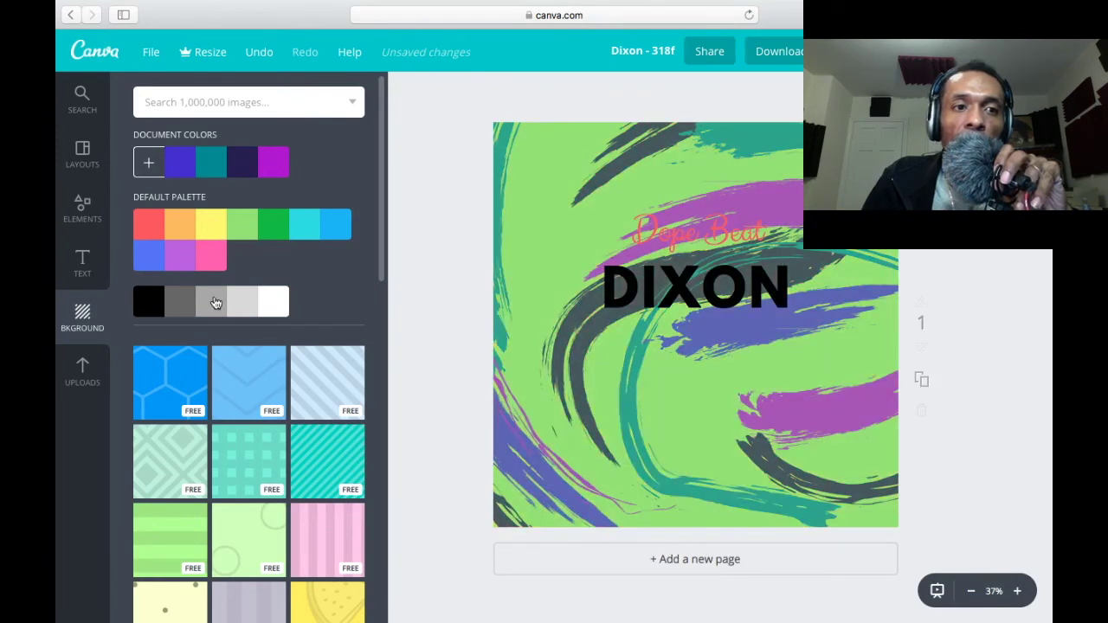
Try the blue hexagon pattern and apply the light blue chevron pattern as the cover background
{"action": "left_click", "coordinate": [176, 380]}
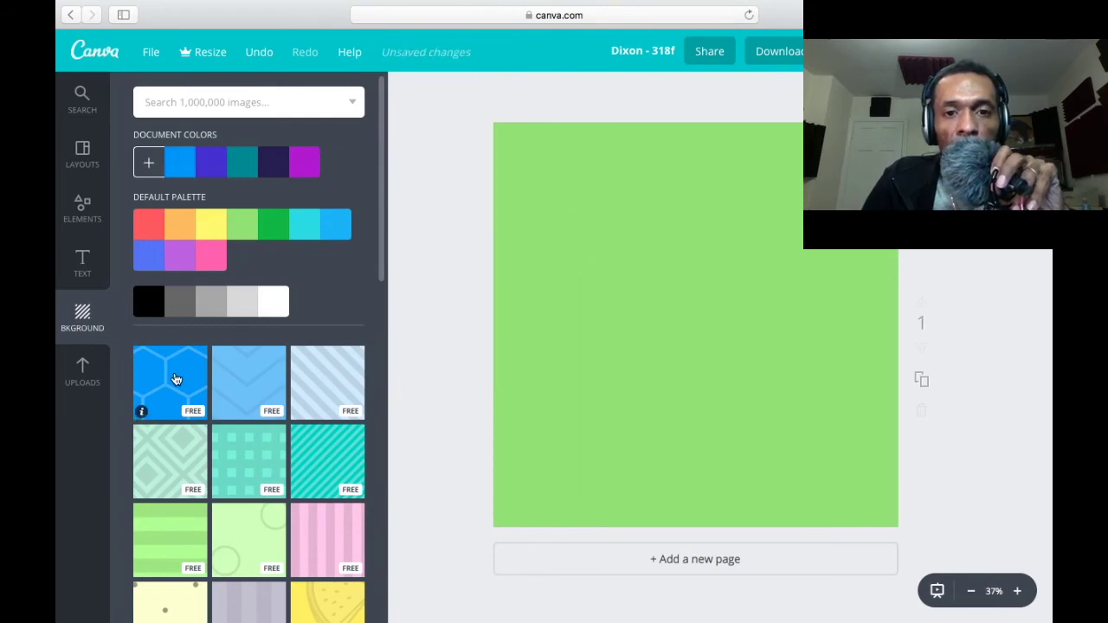
{"action": "left_click", "coordinate": [236, 385]}
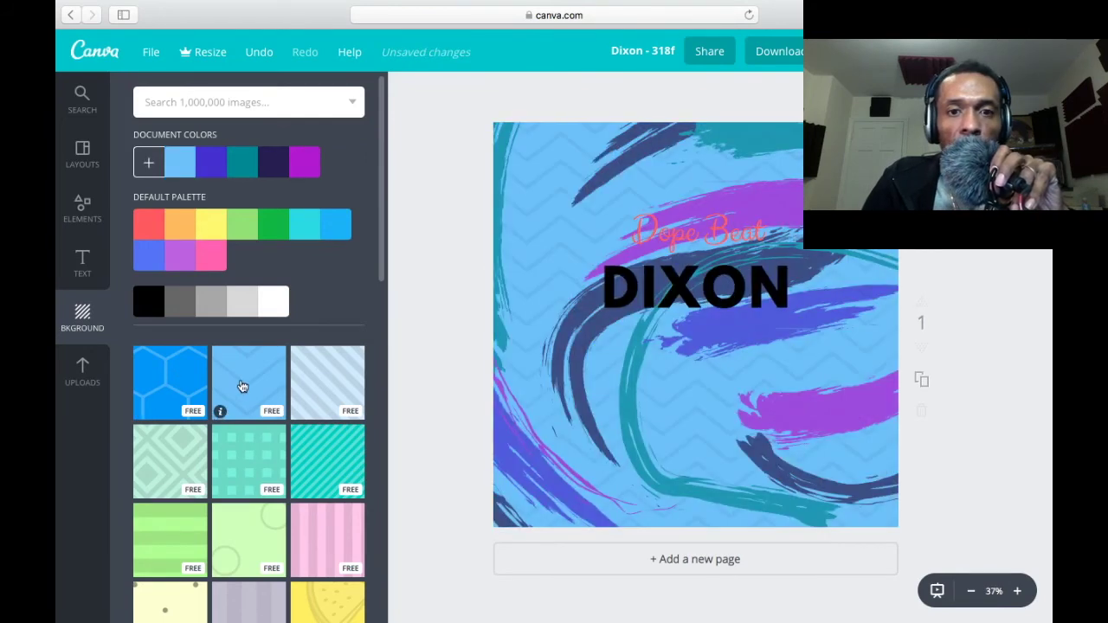
Try the pale blue diagonal-stripe pattern and apply the mint green diamond pattern as the cover background
{"action": "left_click", "coordinate": [314, 393]}
{"action": "left_click", "coordinate": [314, 416]}
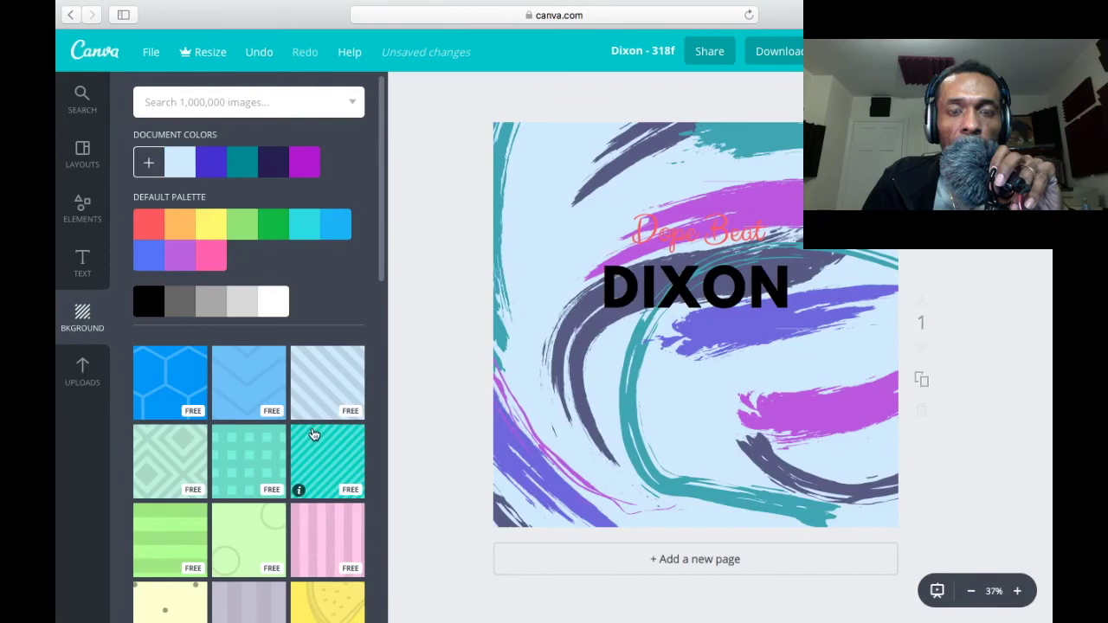
{"action": "left_click", "coordinate": [174, 461]}
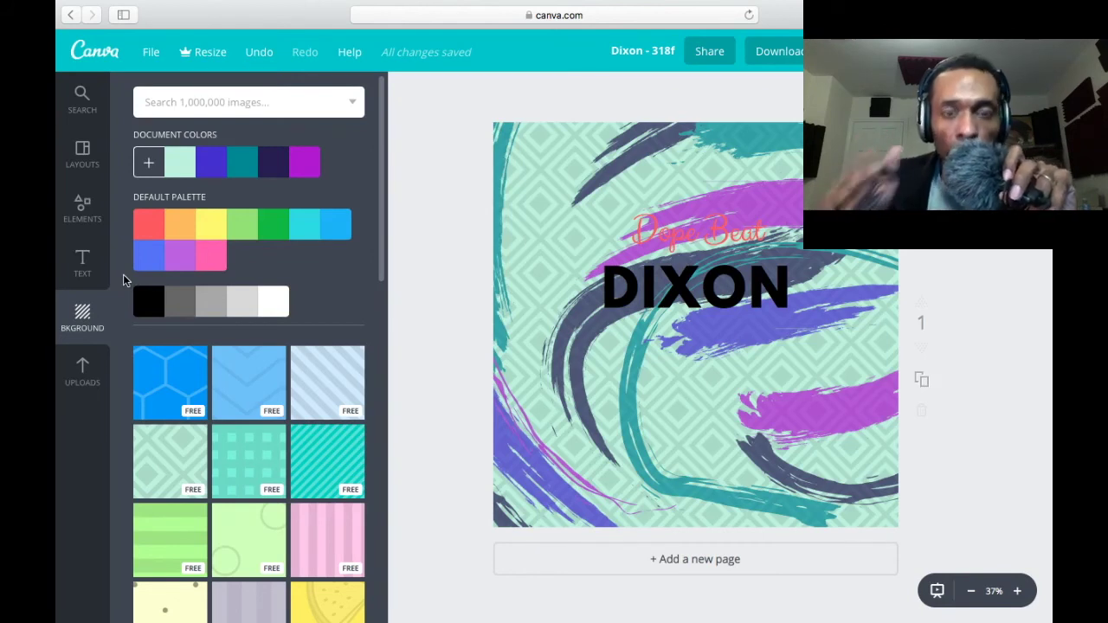
Upload the image file "fall back empty yt thumbnail.jpg" from the Downloads folder
{"action": "left_click", "coordinate": [79, 371]}
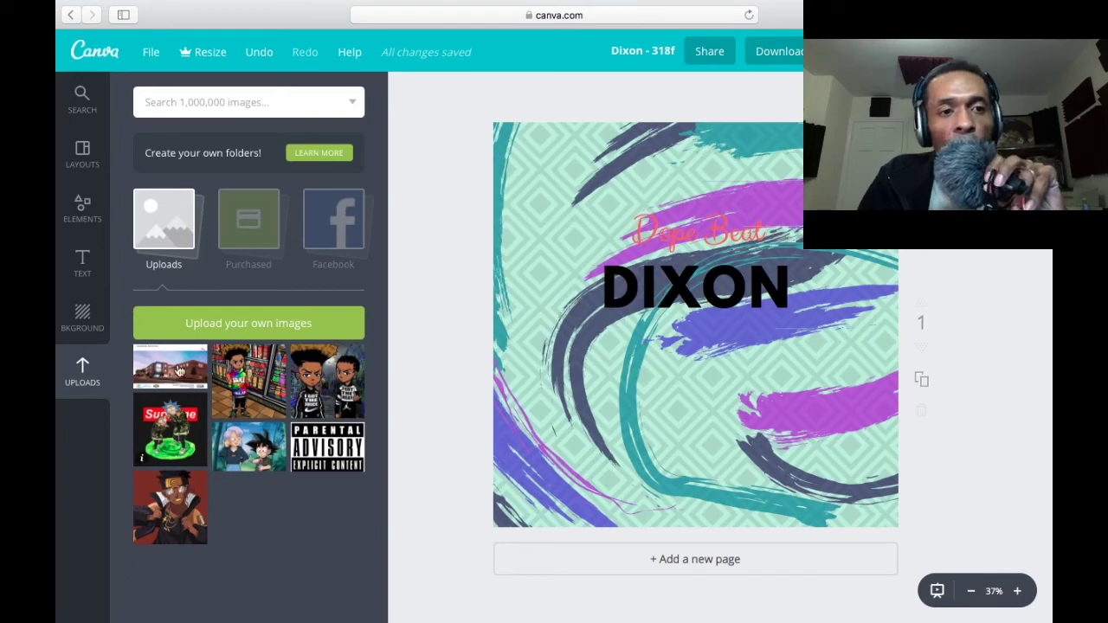
{"action": "left_click", "coordinate": [200, 324]}
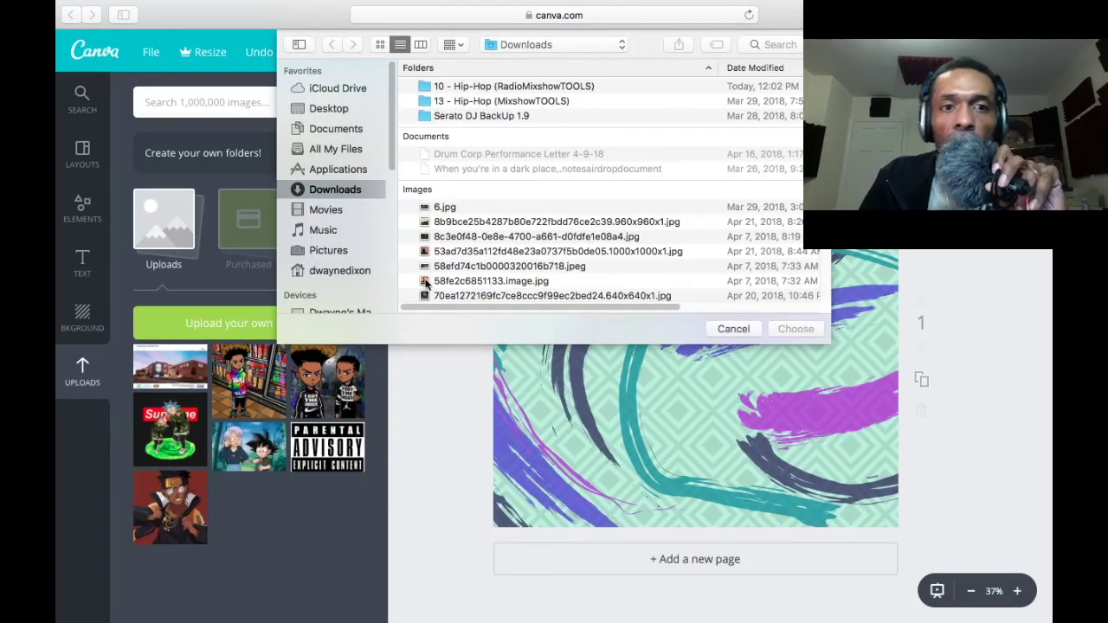
{"action": "scroll", "coordinate": [451, 277], "scroll_direction": "down", "scroll_amount": 5}
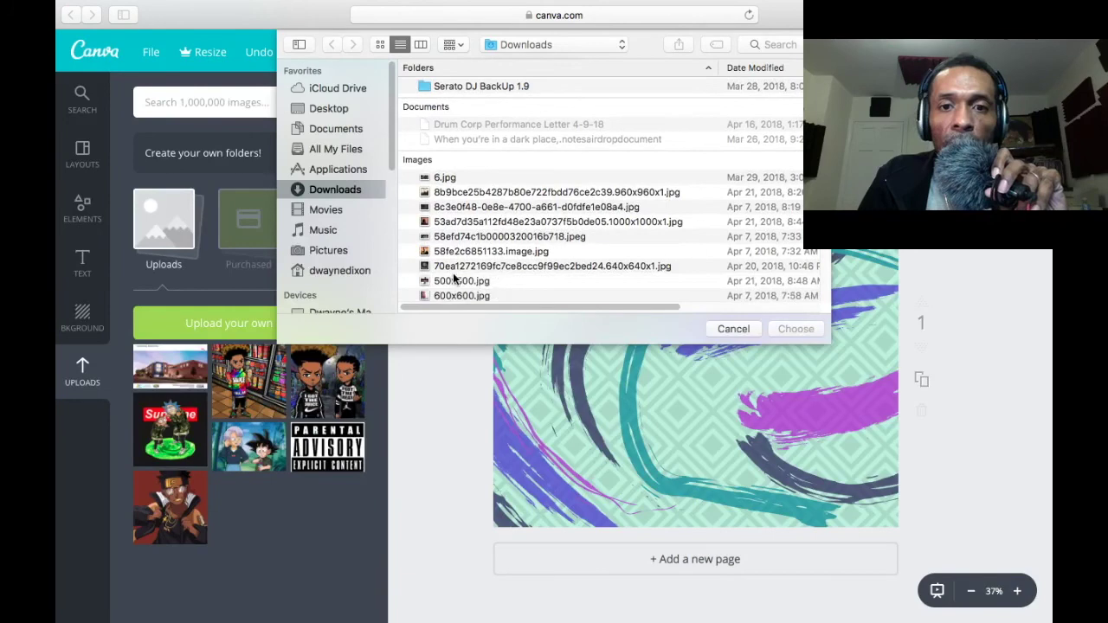
{"action": "scroll", "coordinate": [453, 272], "scroll_direction": "down", "scroll_amount": 3}
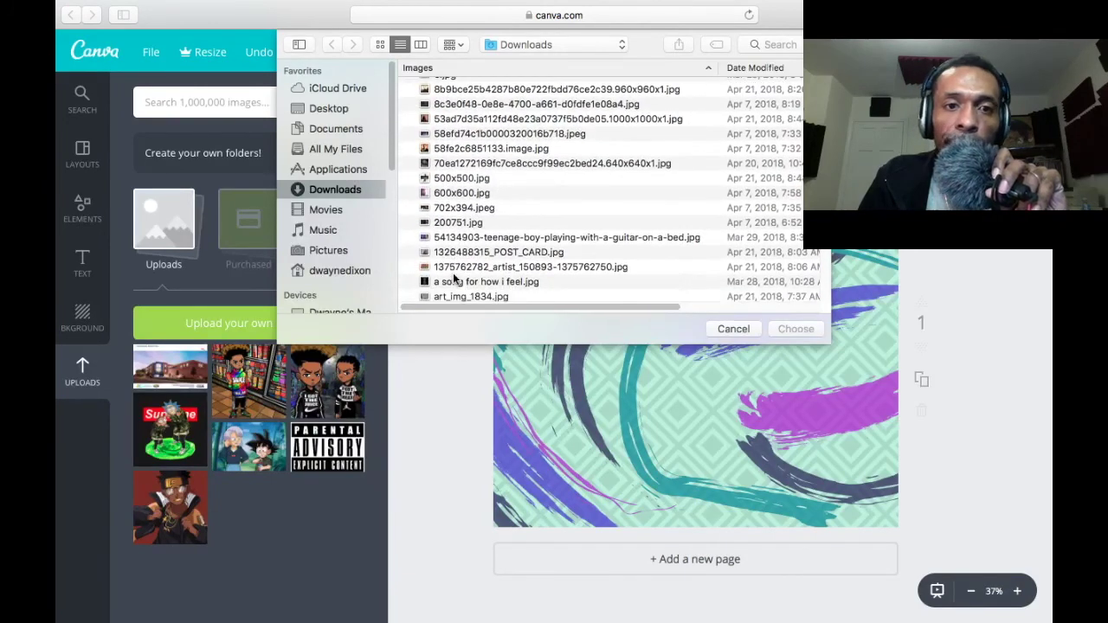
{"action": "scroll", "coordinate": [454, 277], "scroll_direction": "down", "scroll_amount": 3}
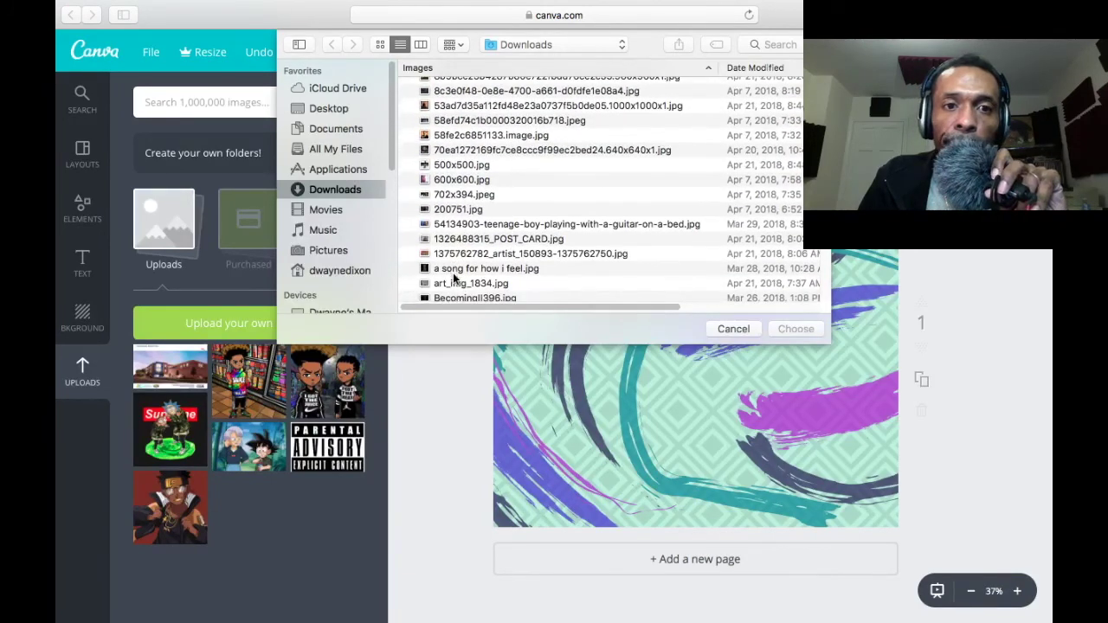
{"action": "scroll", "coordinate": [452, 277], "scroll_direction": "down", "scroll_amount": 3}
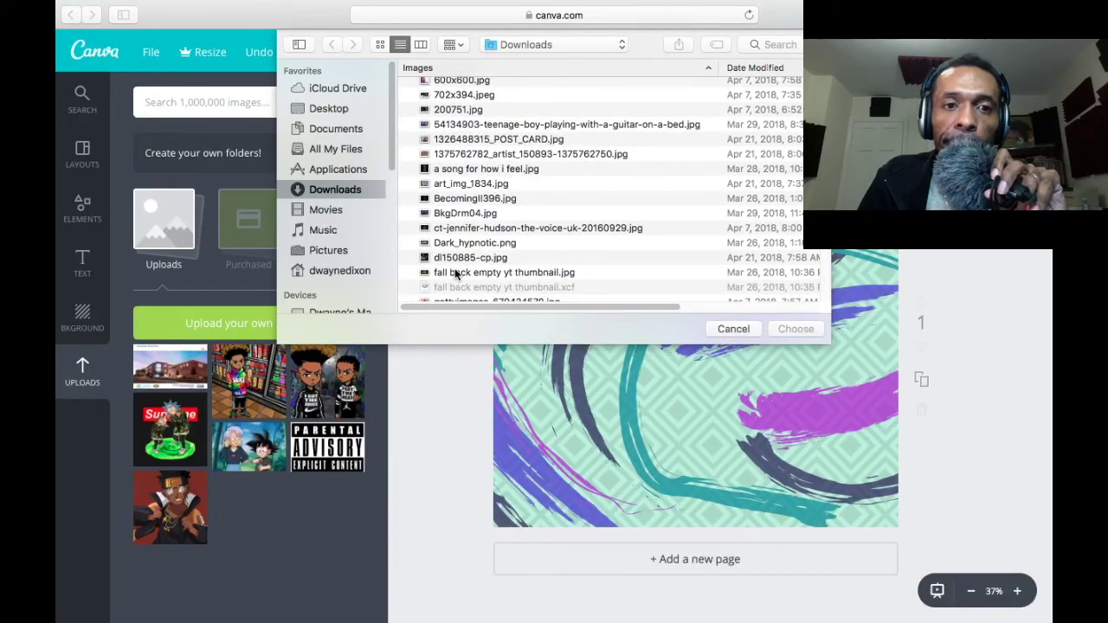
{"action": "left_click", "coordinate": [454, 273]}
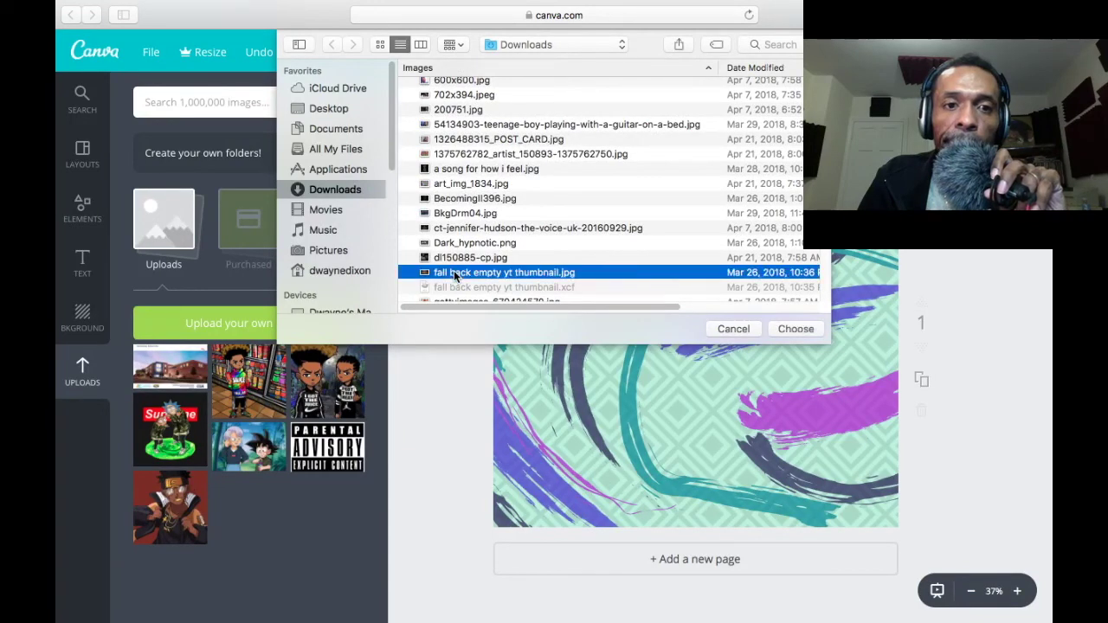
{"action": "left_click", "coordinate": [782, 328]}
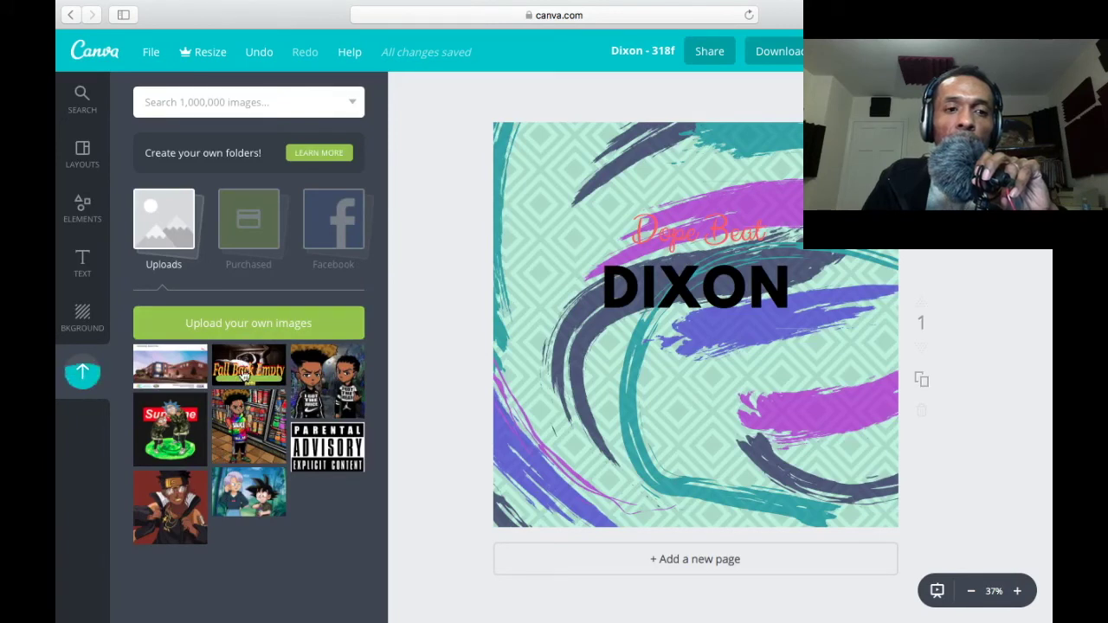
Place the uploaded "Fall Back Empty" image on the cover and enlarge it to nearly the cover's full width
{"action": "left_click", "coordinate": [247, 362]}
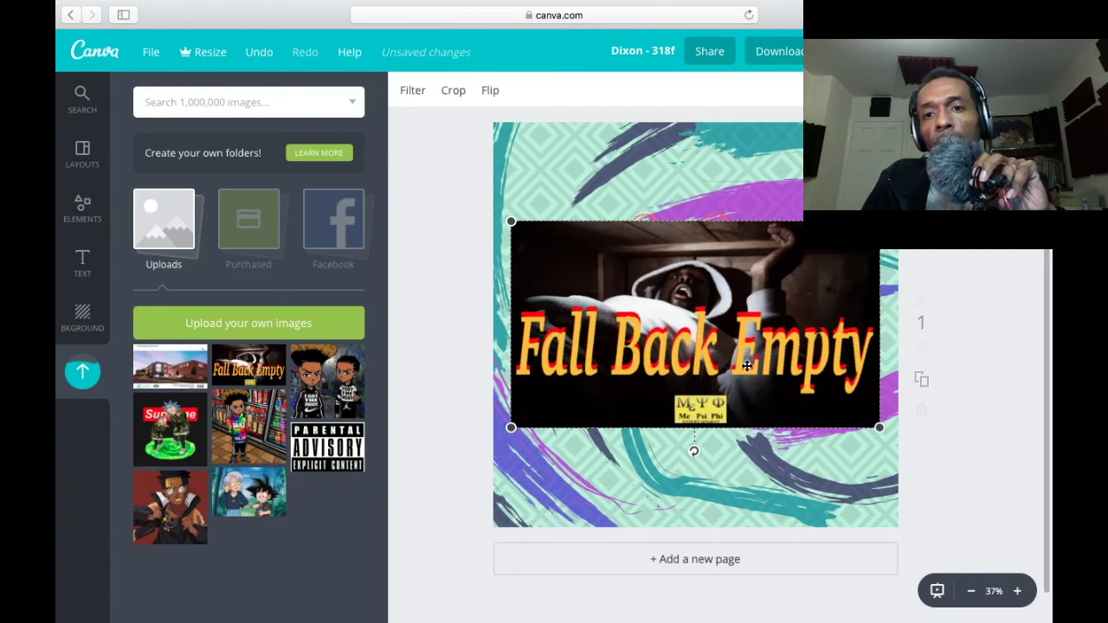
{"action": "left_click_drag", "start_coordinate": [511, 221], "coordinate": [515, 194]}
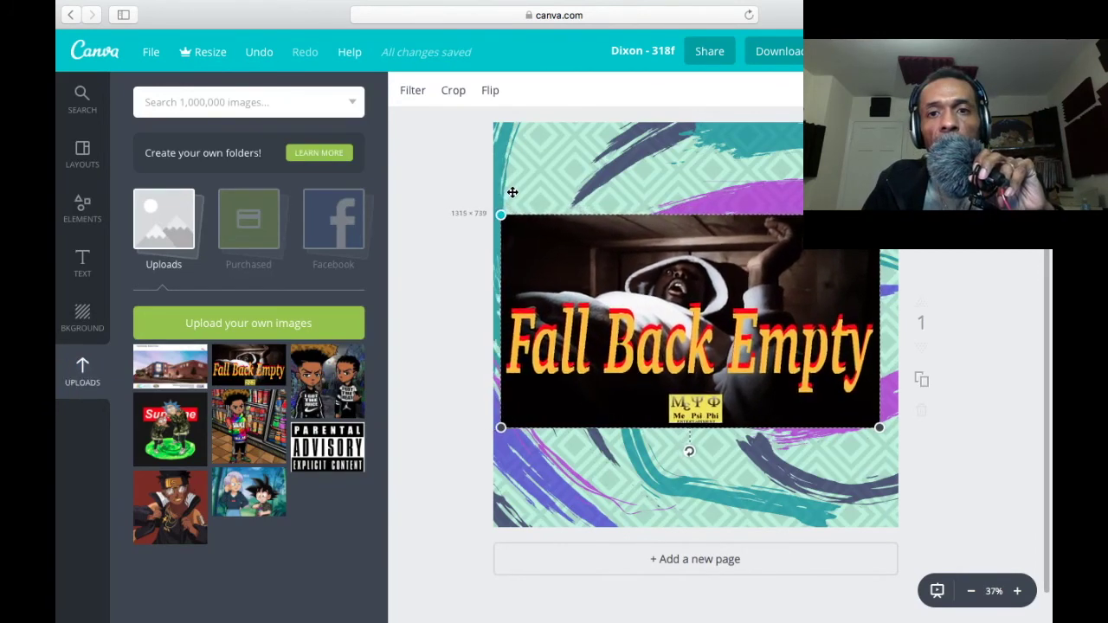
{"action": "left_click_drag", "start_coordinate": [879, 215], "coordinate": [898, 204]}
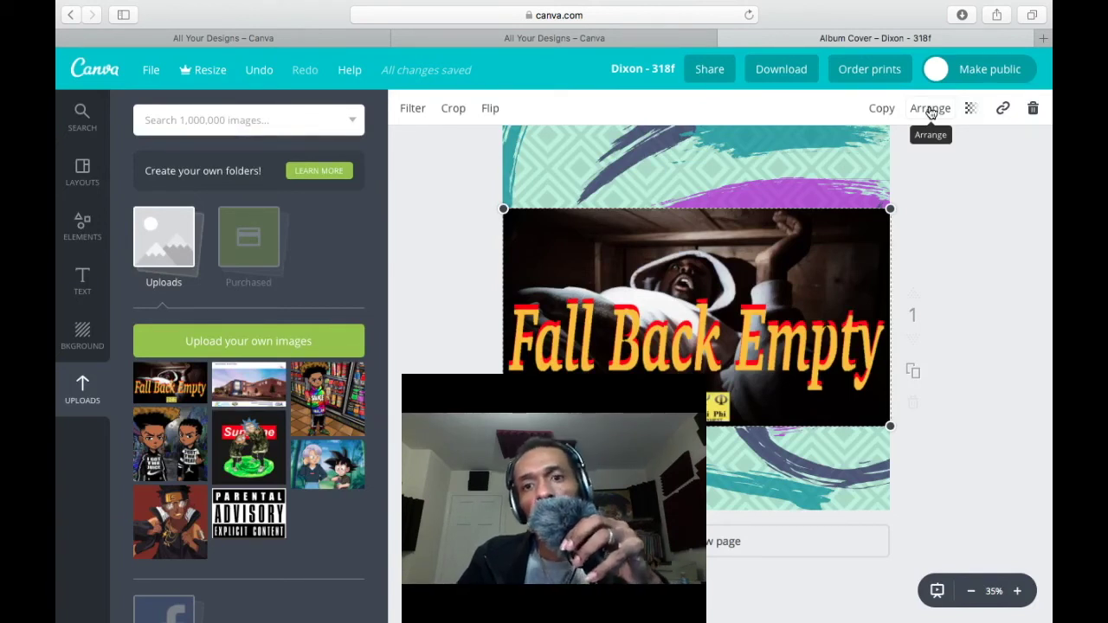
Send the "Fall Back Empty" image behind the text and brush strokes and bring it forward to the front again
{"action": "left_click", "coordinate": [931, 111]}
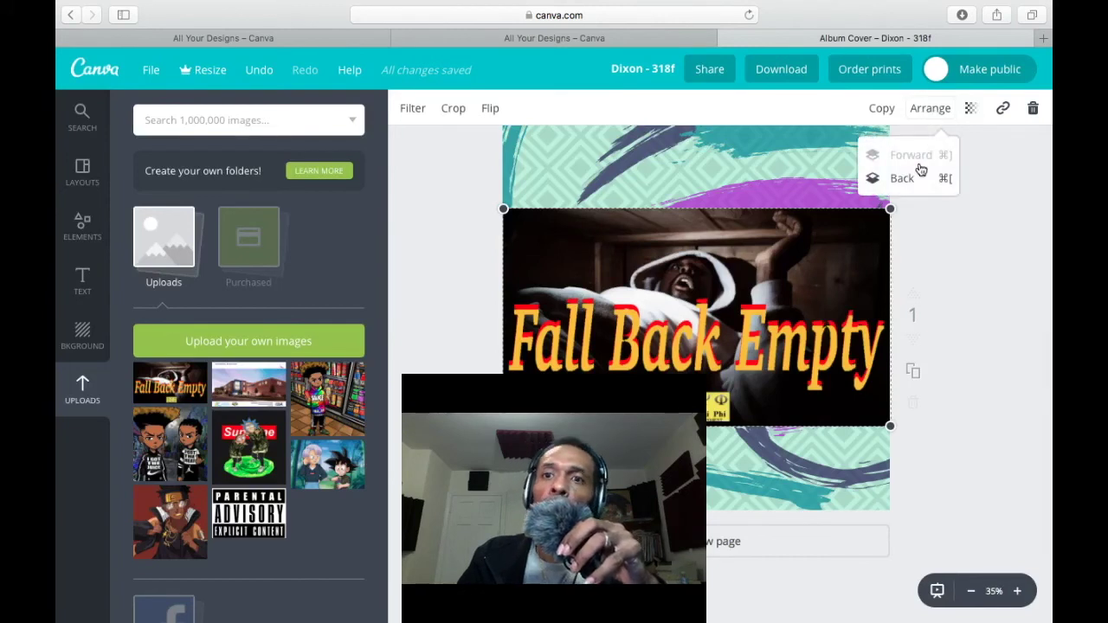
{"action": "left_click", "coordinate": [902, 179]}
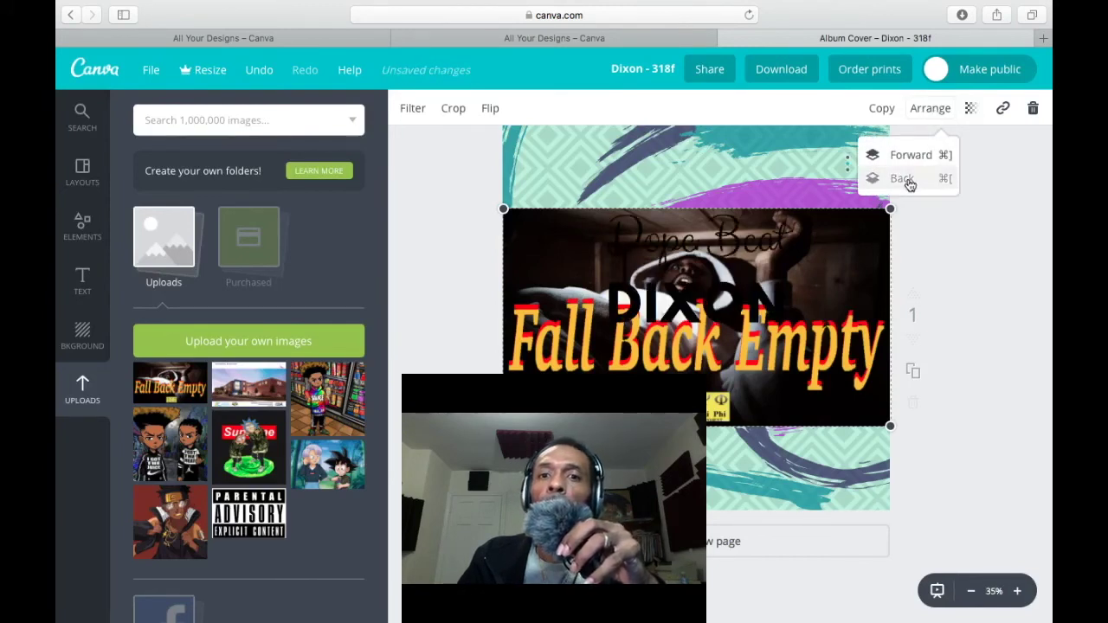
{"action": "left_click", "coordinate": [902, 178]}
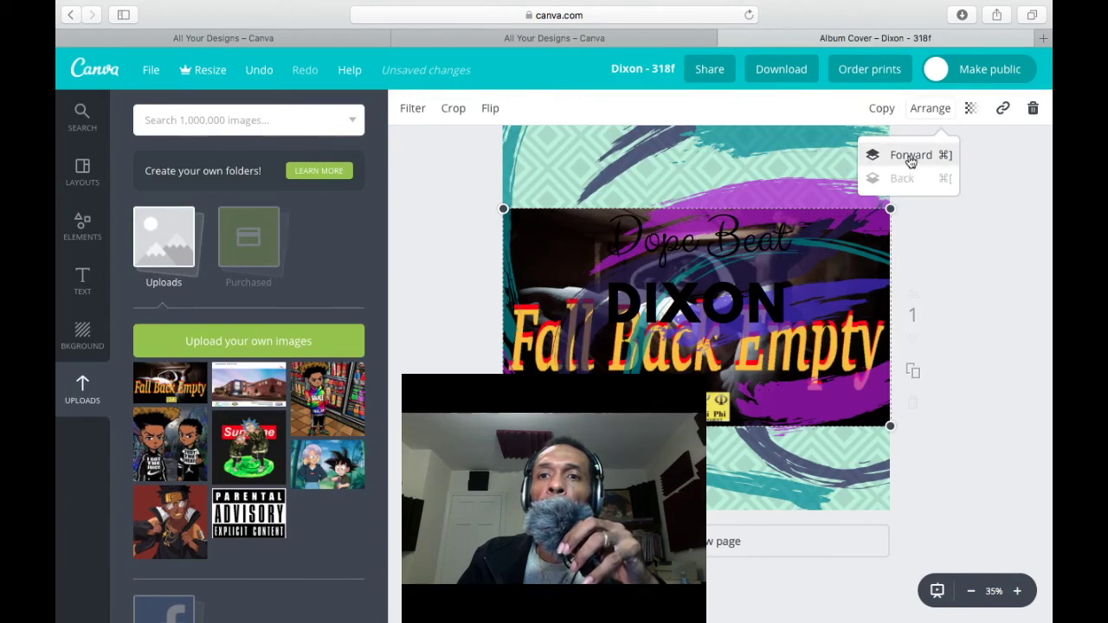
{"action": "left_click", "coordinate": [910, 159]}
{"action": "left_click", "coordinate": [911, 160]}
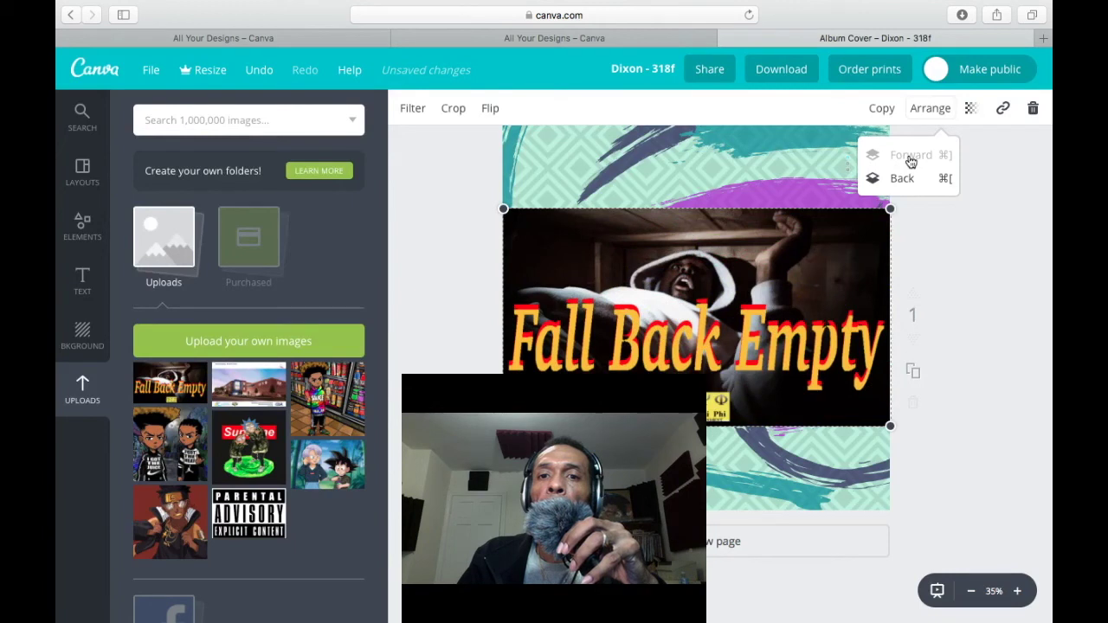
Try a lower transparency value on the "Fall Back Empty" image, restore it to 100 and delete the image from the cover
{"action": "left_click", "coordinate": [971, 111]}
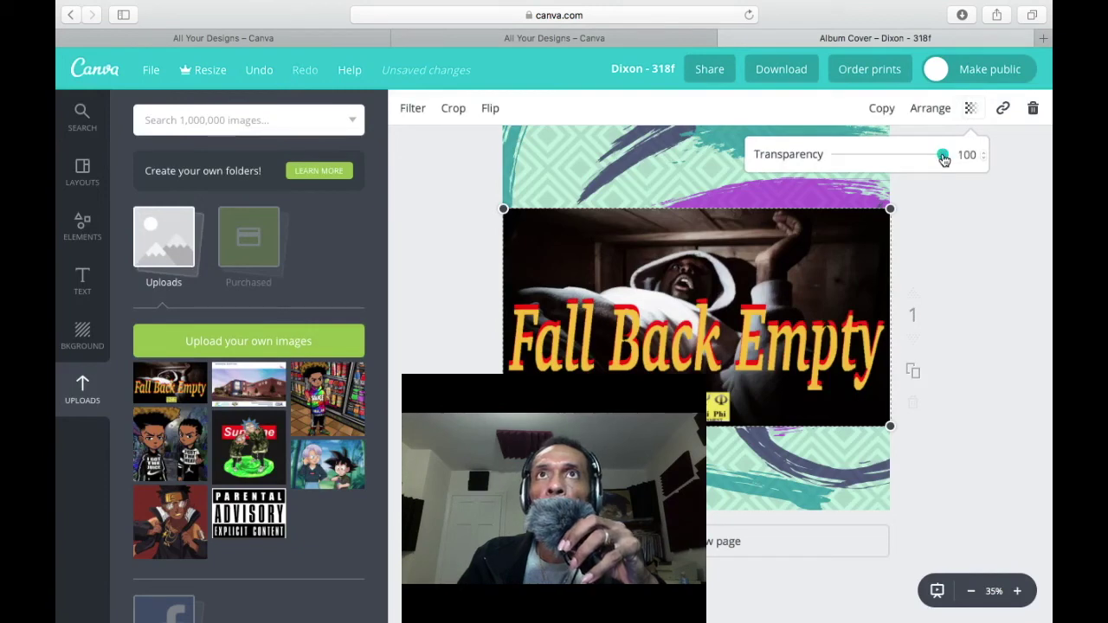
{"action": "mouse_move", "coordinate": [943, 159]}
{"action": "left_mouse_down"}
{"action": "mouse_move", "coordinate": [832, 161]}
{"action": "mouse_move", "coordinate": [963, 154]}
{"action": "left_mouse_up"}
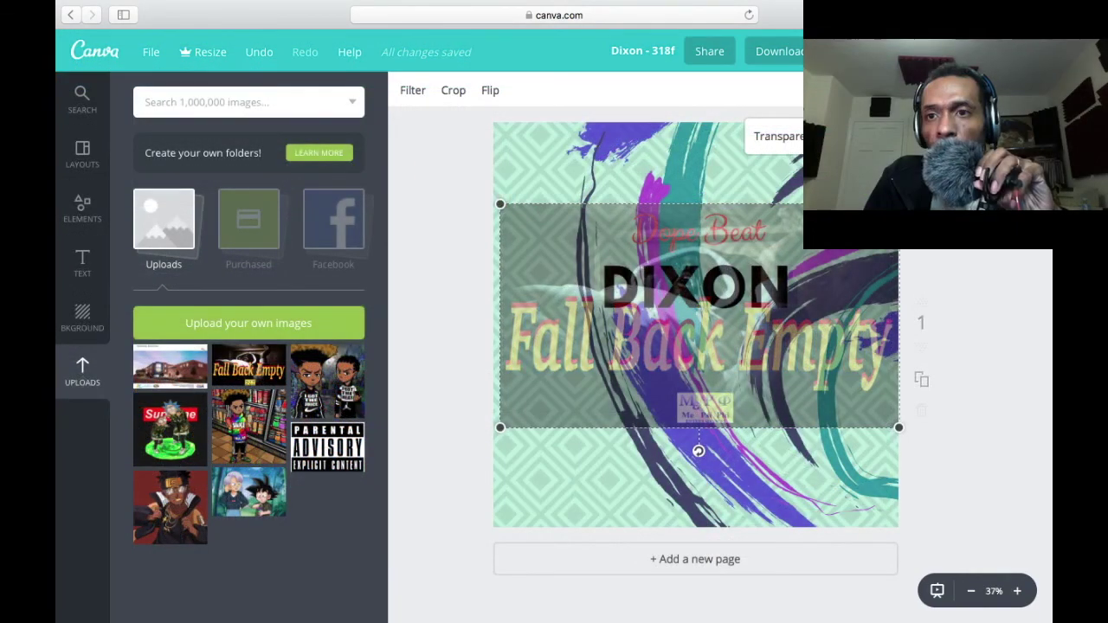
{"action": "left_click_drag", "start_coordinate": [892, 137], "coordinate": [944, 137]}
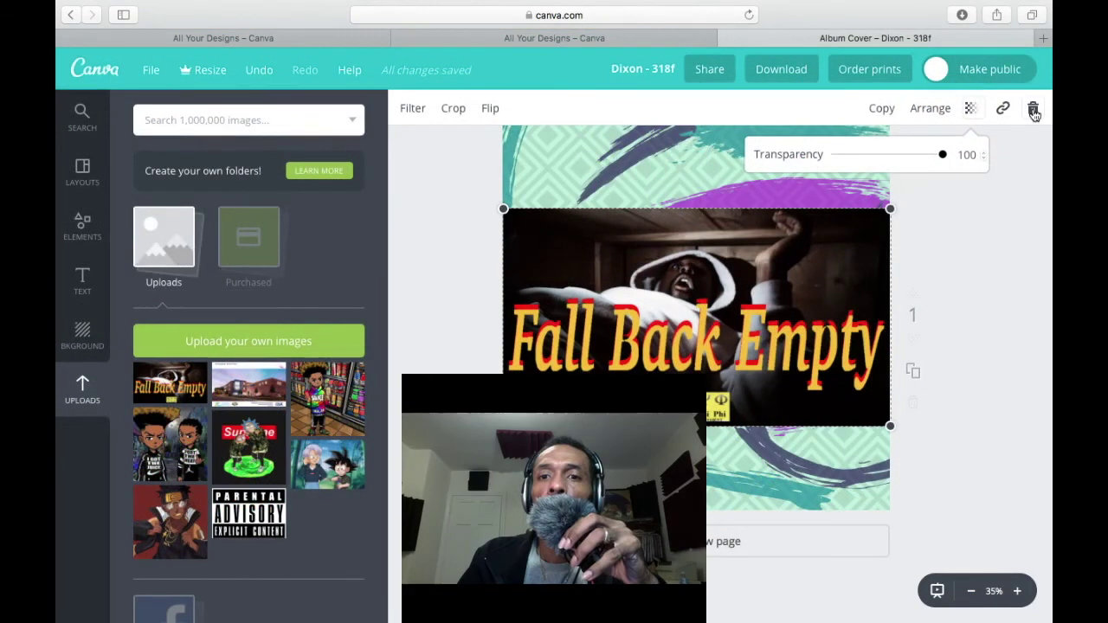
{"action": "left_click", "coordinate": [1032, 109]}
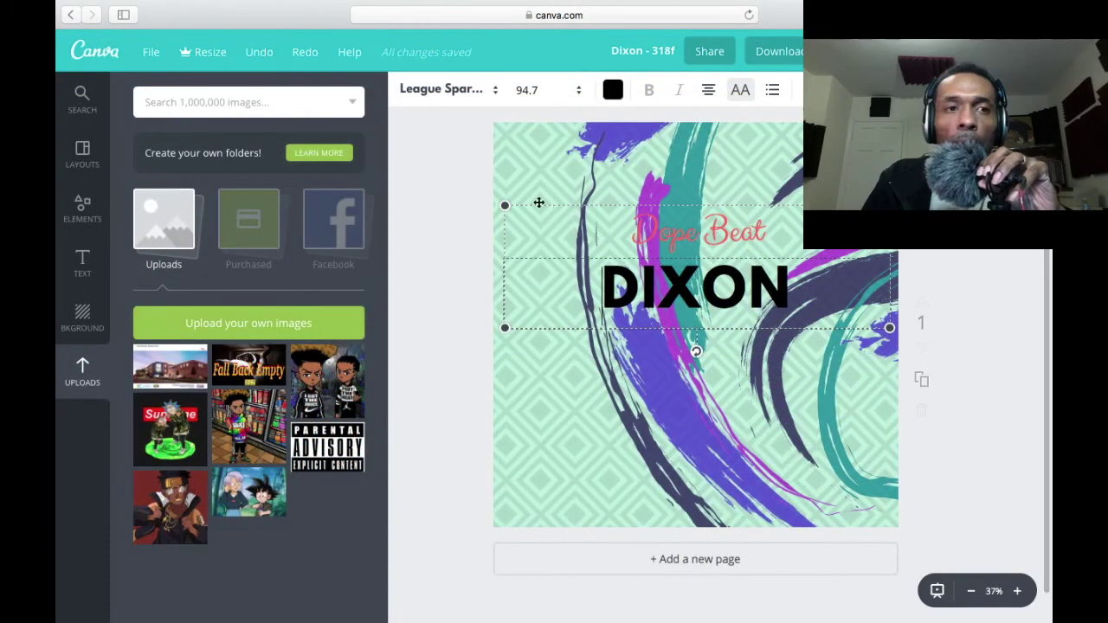
Undo the cover edits back to the state before the "Fall Back Empty" image was placed
{"action": "left_click", "coordinate": [264, 52]}
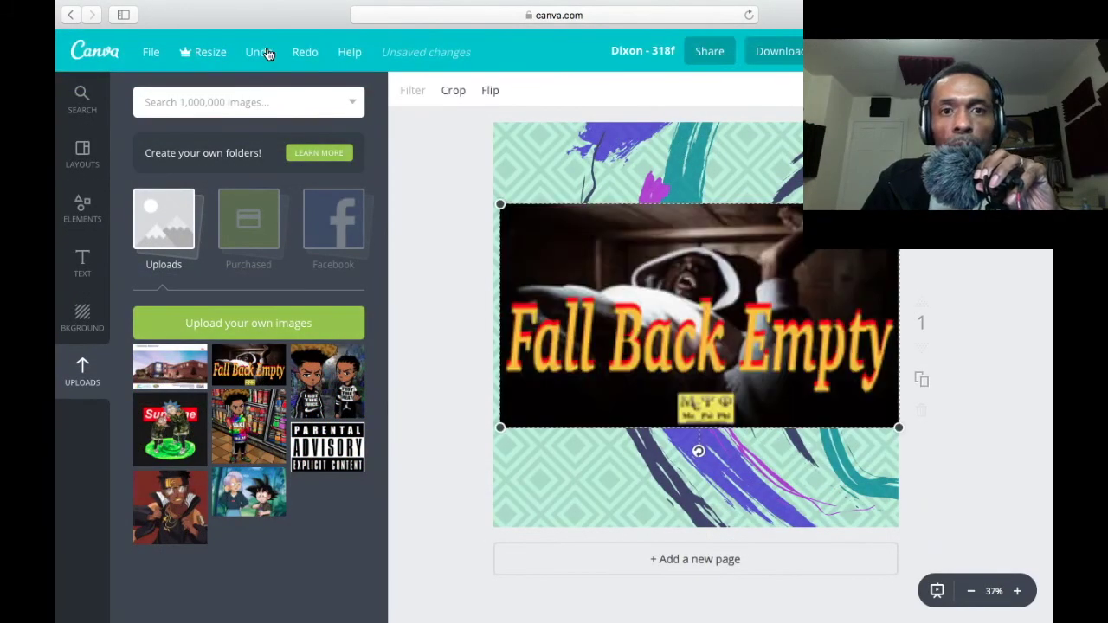
{"action": "left_click", "coordinate": [264, 53]}
{"action": "left_click", "coordinate": [264, 53]}
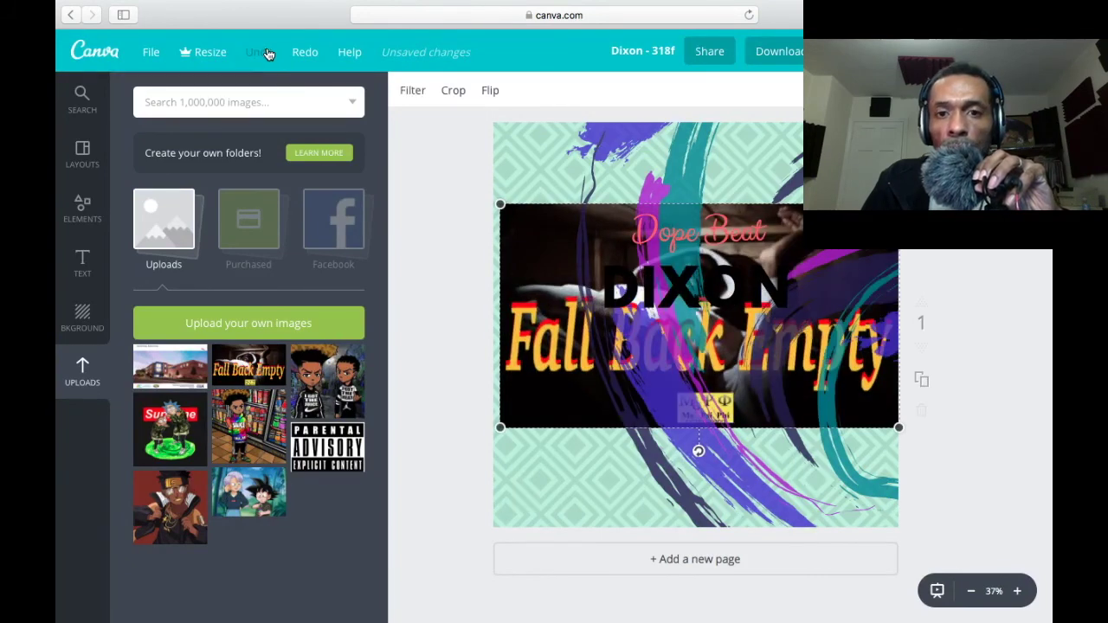
{"action": "left_click", "coordinate": [264, 53]}
{"action": "left_click", "coordinate": [264, 52]}
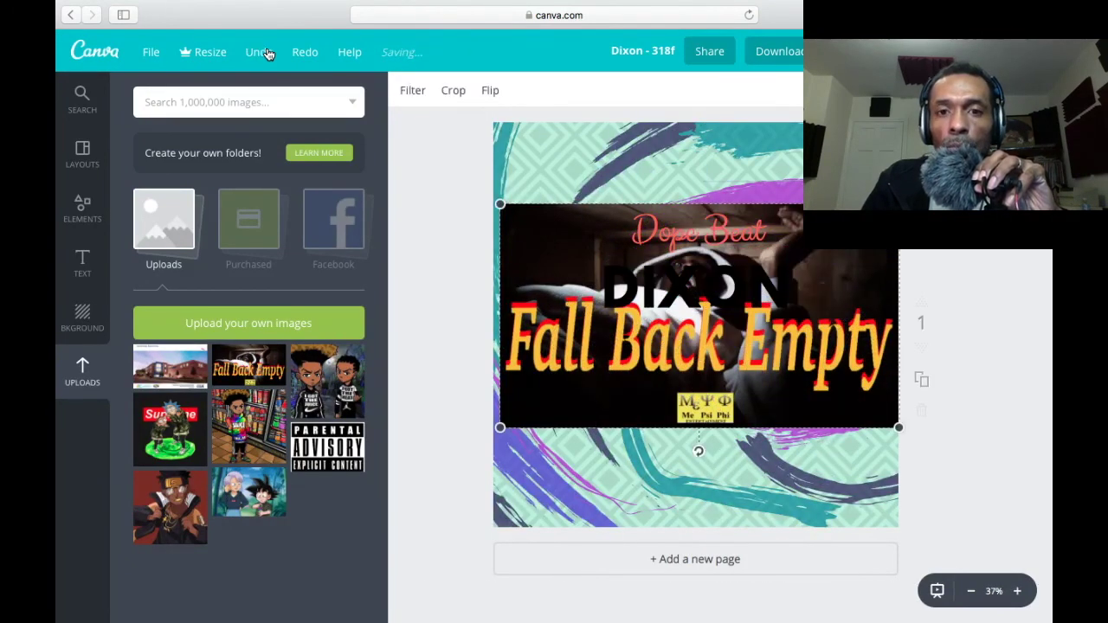
{"action": "left_click", "coordinate": [264, 53]}
{"action": "left_click", "coordinate": [264, 53]}
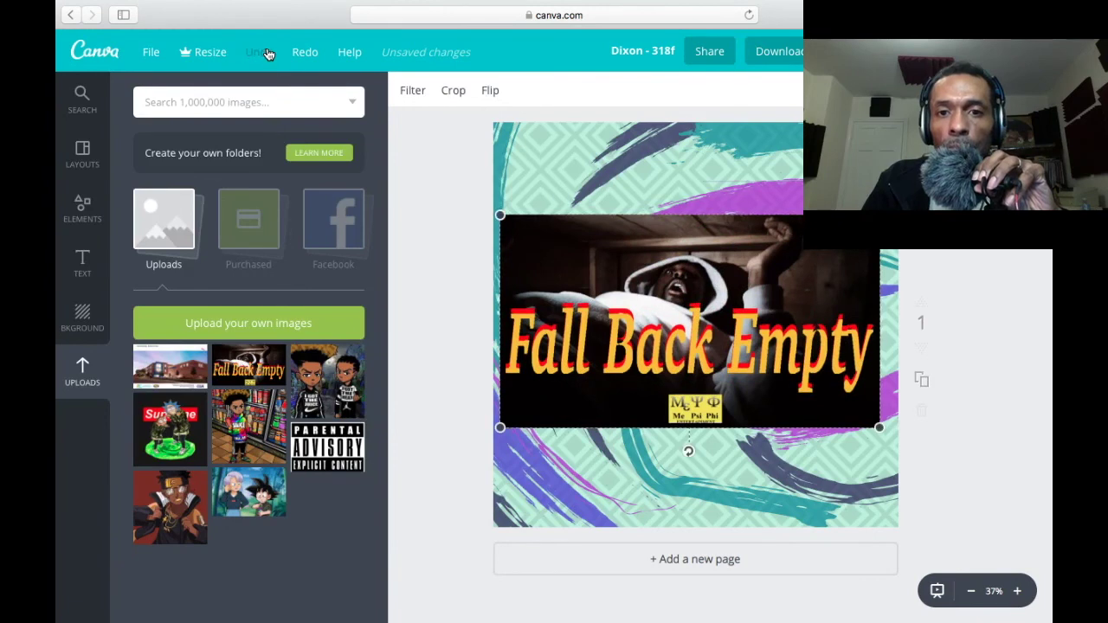
{"action": "left_click", "coordinate": [268, 54]}
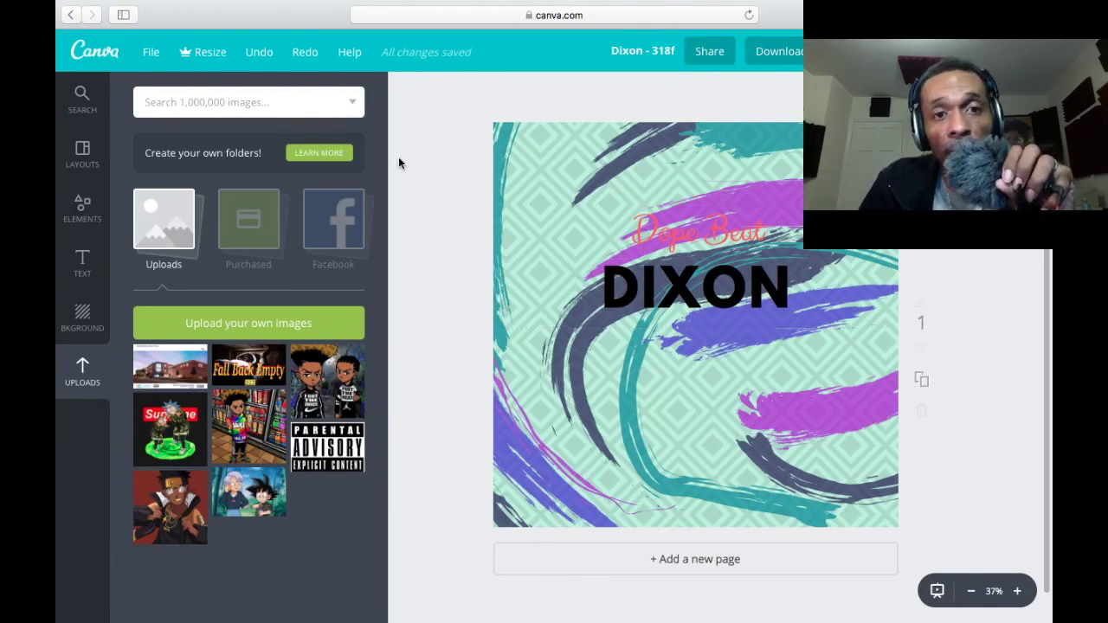
Save the album cover and reopen it for editing from the overview of all designs
{"action": "left_click", "coordinate": [152, 54]}
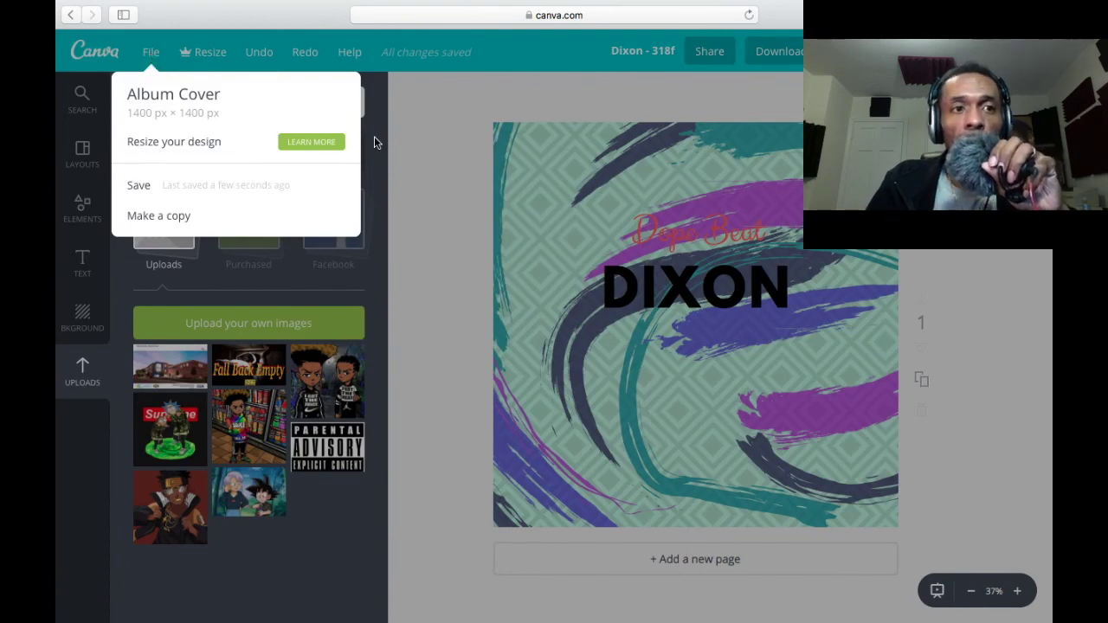
{"action": "left_click", "coordinate": [188, 190]}
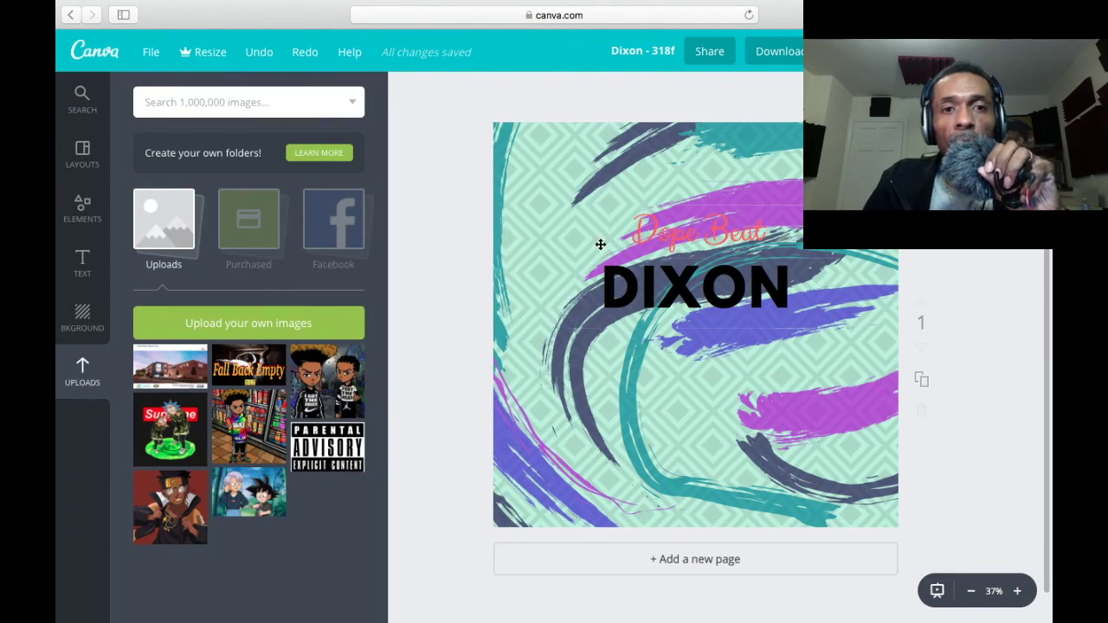
{"action": "left_click", "coordinate": [87, 58]}
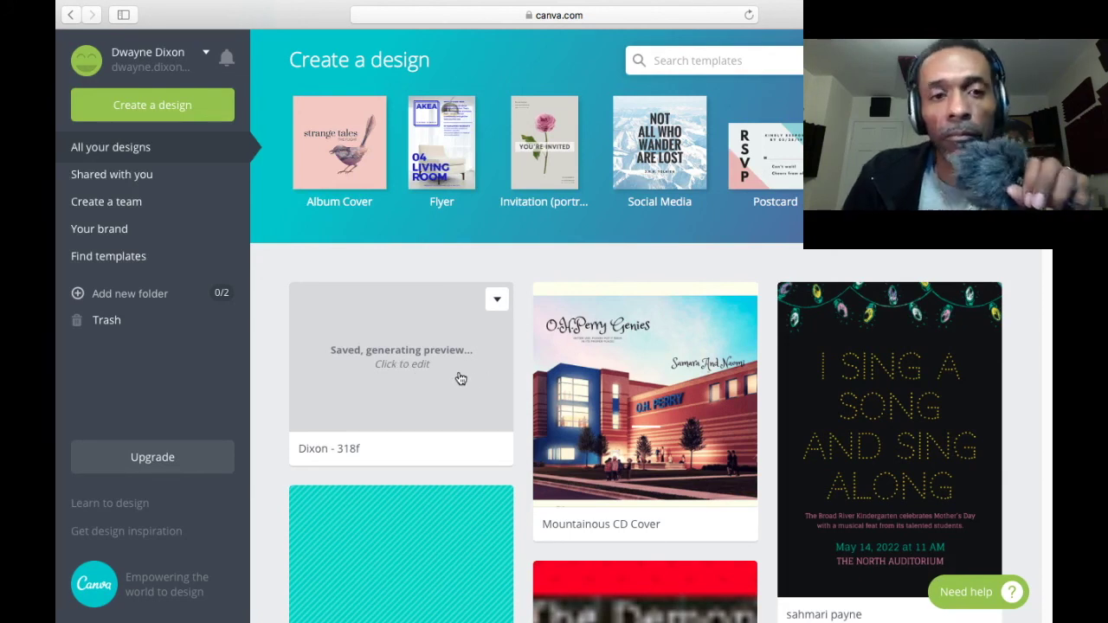
{"action": "left_click", "coordinate": [420, 363]}
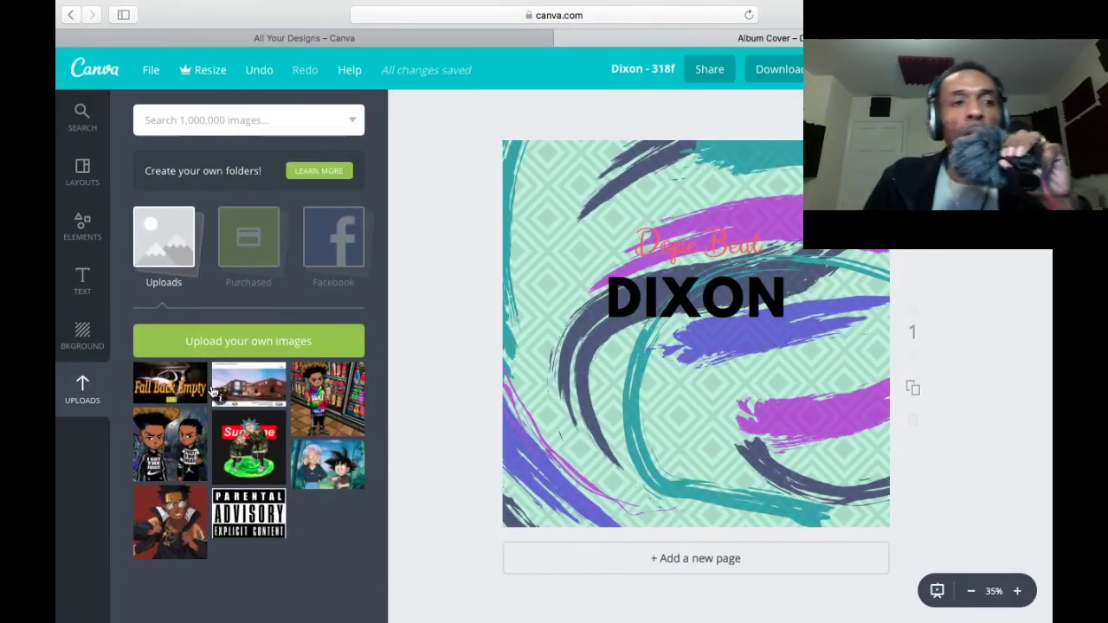
Open the free photos among the elements, search the image library for "eagles" and browse the results
{"action": "left_click", "coordinate": [83, 227]}
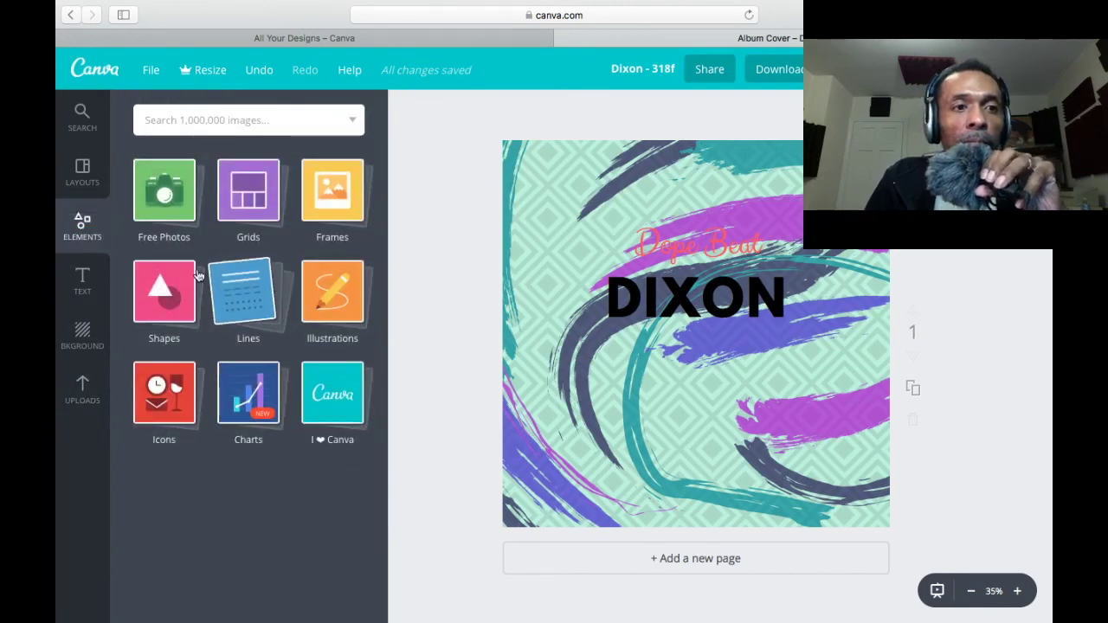
{"action": "left_click", "coordinate": [164, 195]}
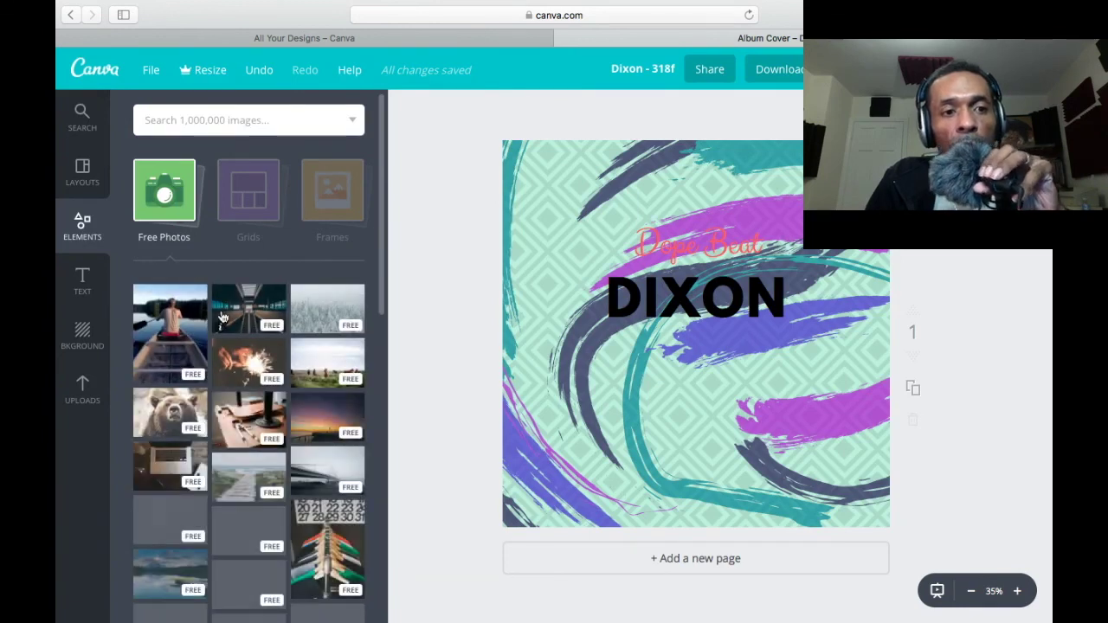
{"action": "scroll", "coordinate": [260, 476], "scroll_direction": "down", "scroll_amount": 10}
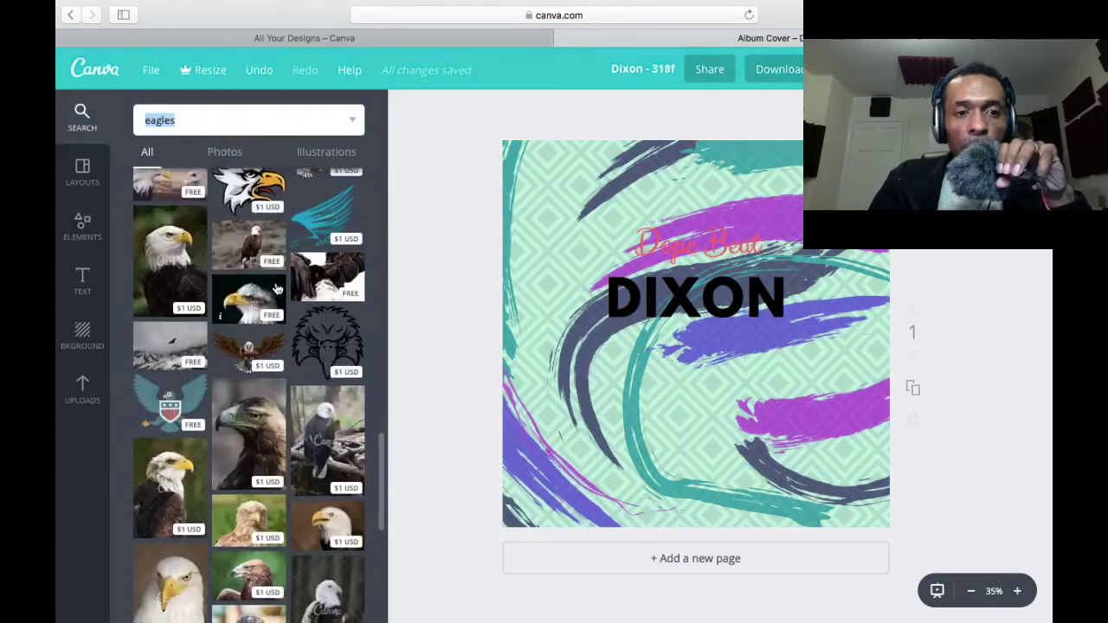
{"action": "scroll", "coordinate": [277, 289], "scroll_direction": "down", "scroll_amount": 1}
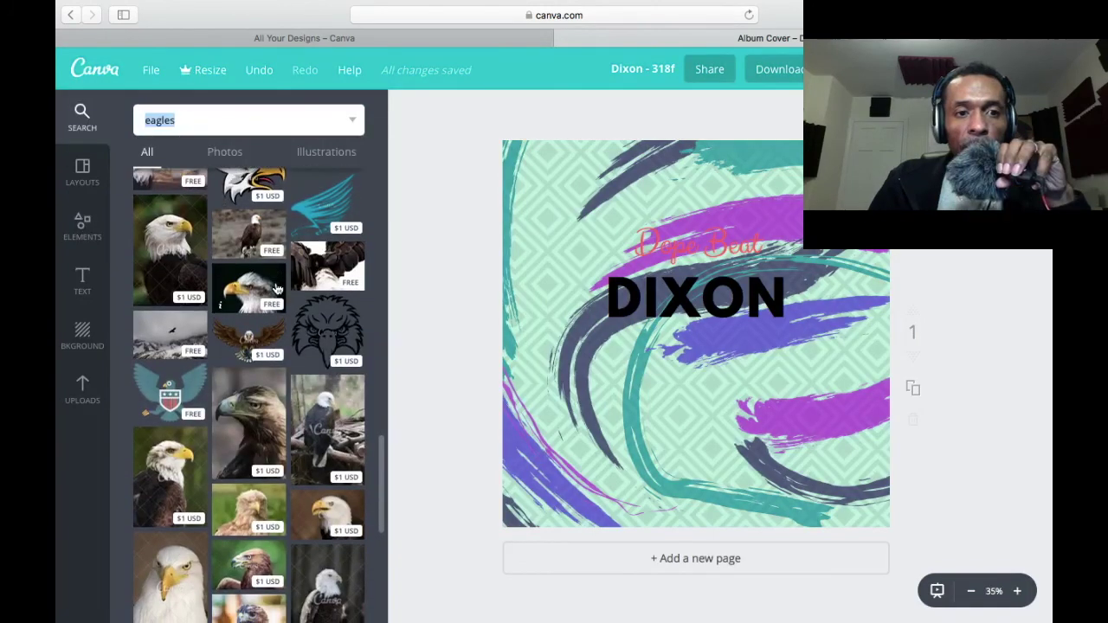
{"action": "scroll", "coordinate": [277, 289], "scroll_direction": "up", "scroll_amount": 15}
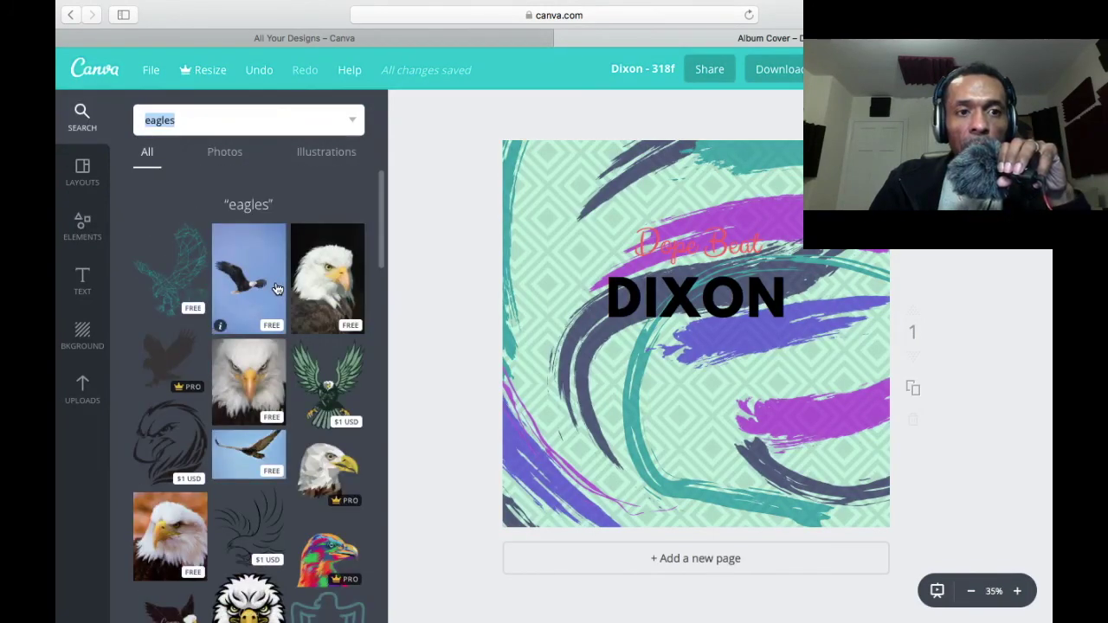
Add the free bald eagle portrait with the black background to the cover, shrink it and place it just below the large title
{"action": "left_click_drag", "start_coordinate": [318, 286], "coordinate": [667, 412]}
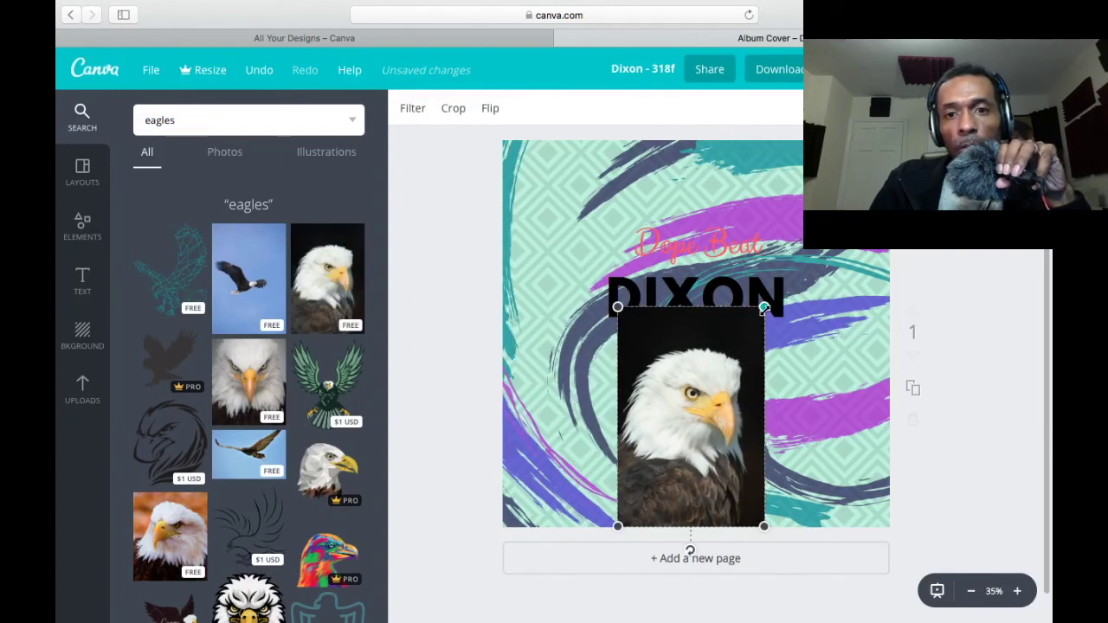
{"action": "left_click_drag", "start_coordinate": [764, 307], "coordinate": [746, 346]}
{"action": "left_click_drag", "start_coordinate": [686, 410], "coordinate": [719, 399]}
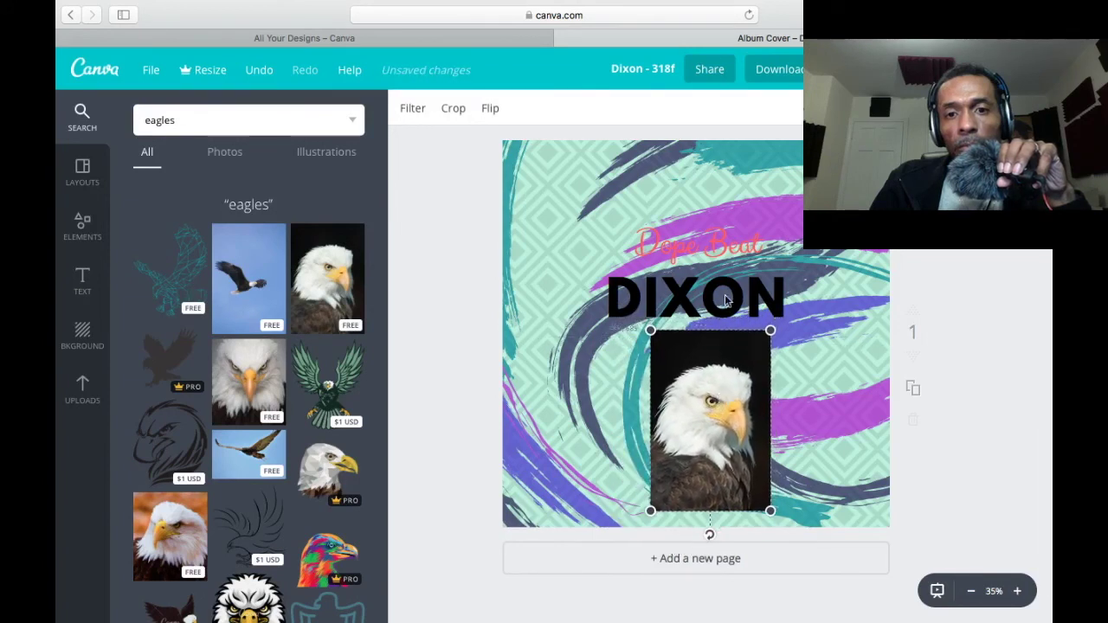
Make the "Dope Beat" text black at font size 104 and move the eagle photo down clear of the enlarged title text
{"action": "left_click", "coordinate": [680, 247]}
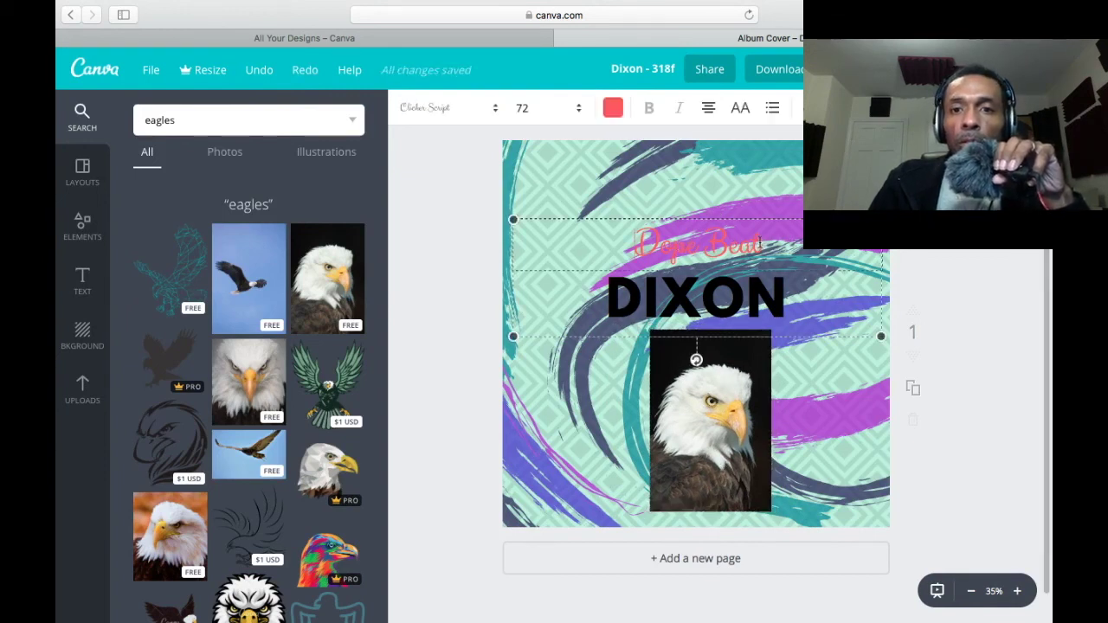
{"action": "left_click_drag", "start_coordinate": [731, 242], "coordinate": [635, 239]}
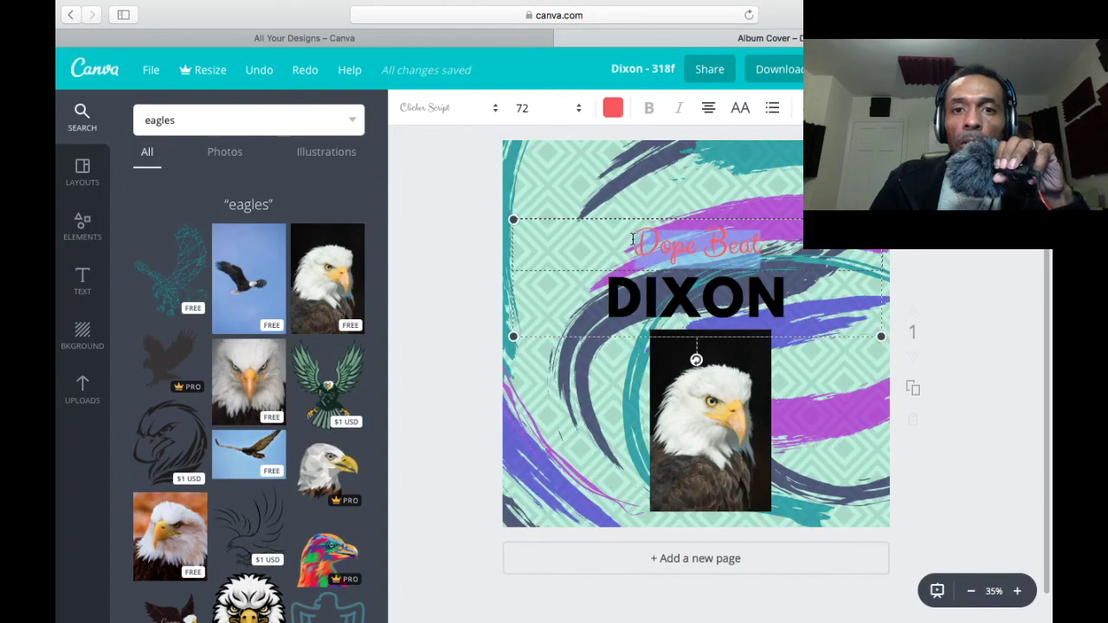
{"action": "left_click", "coordinate": [613, 107]}
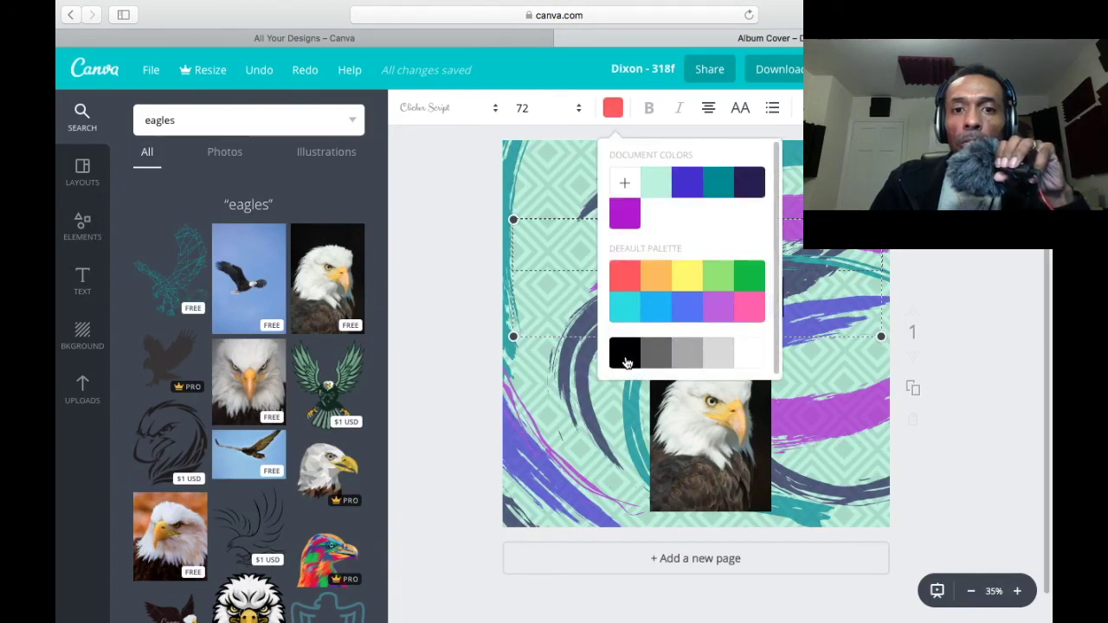
{"action": "left_click", "coordinate": [529, 108]}
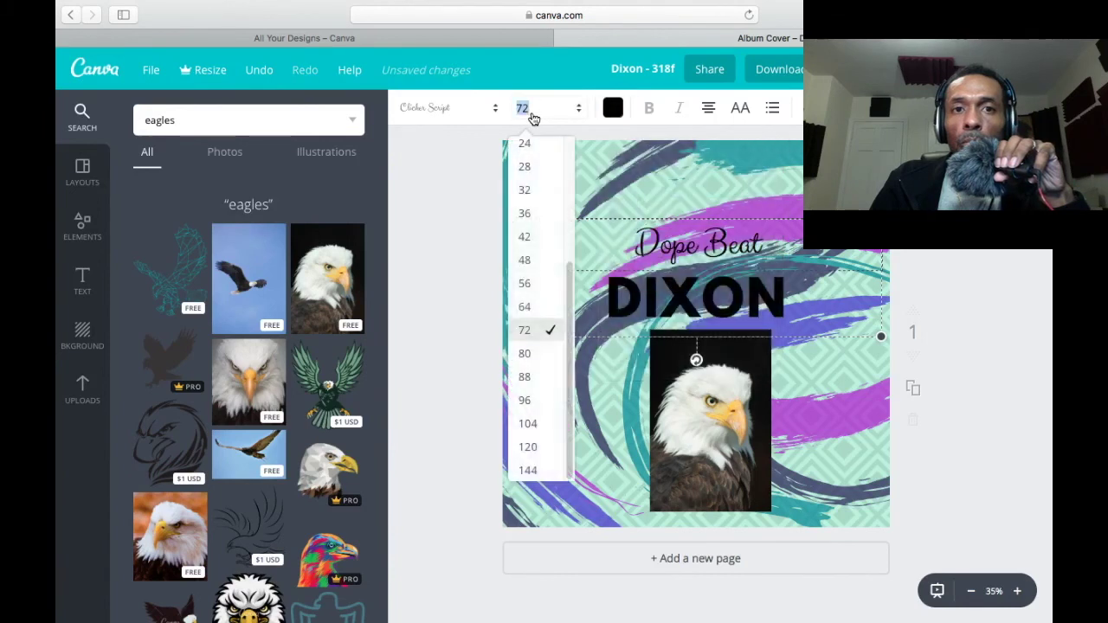
{"action": "left_click", "coordinate": [528, 424]}
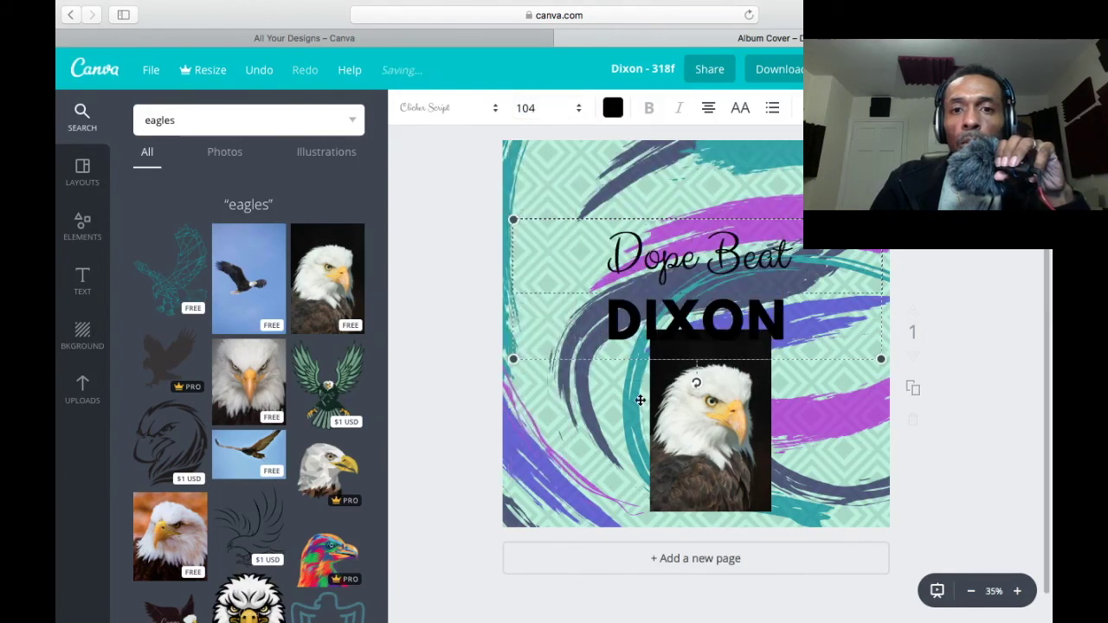
{"action": "left_click", "coordinate": [699, 459]}
{"action": "left_click_drag", "start_coordinate": [699, 422], "coordinate": [701, 443]}
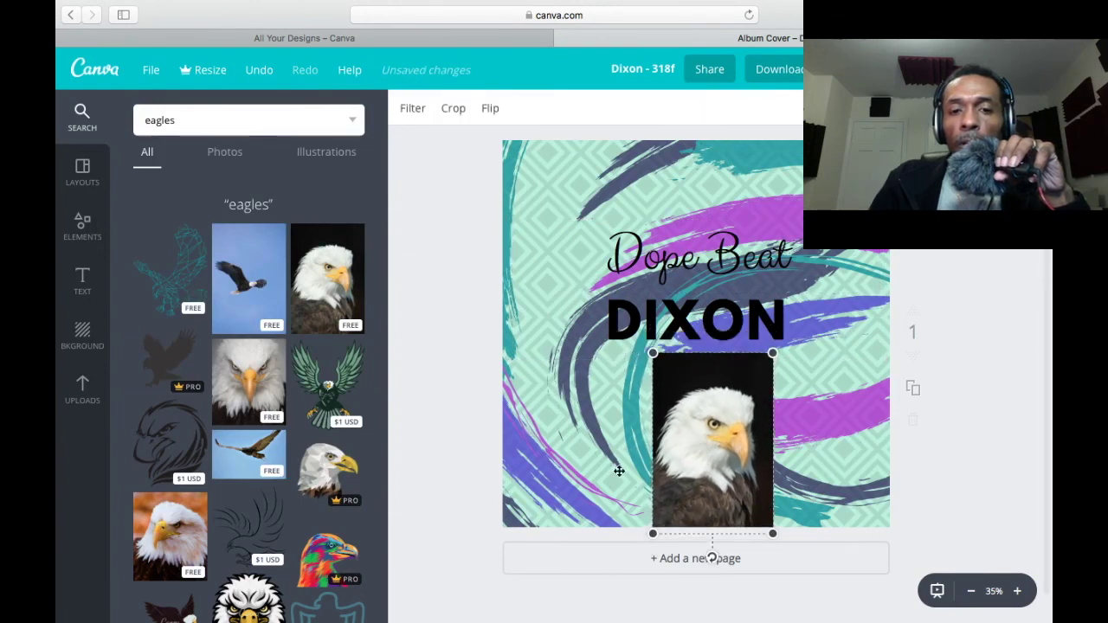
Browse the available shapes and illustrations among the design elements, then open the layouts
{"action": "left_click", "coordinate": [86, 230]}
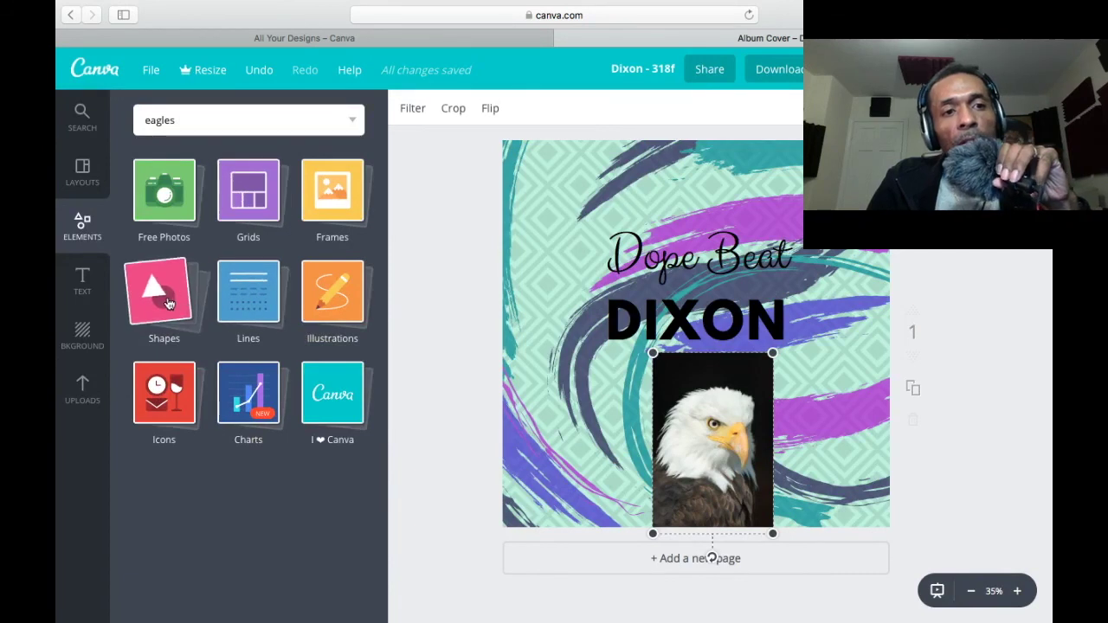
{"action": "left_click", "coordinate": [168, 302]}
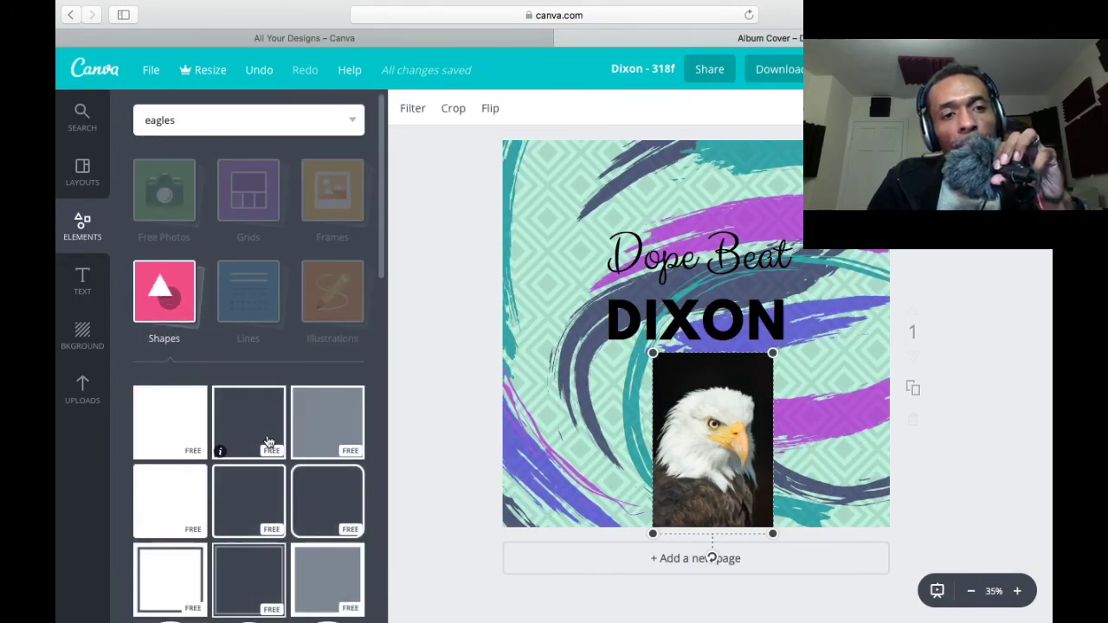
{"action": "scroll", "coordinate": [268, 442], "scroll_direction": "down", "scroll_amount": 2}
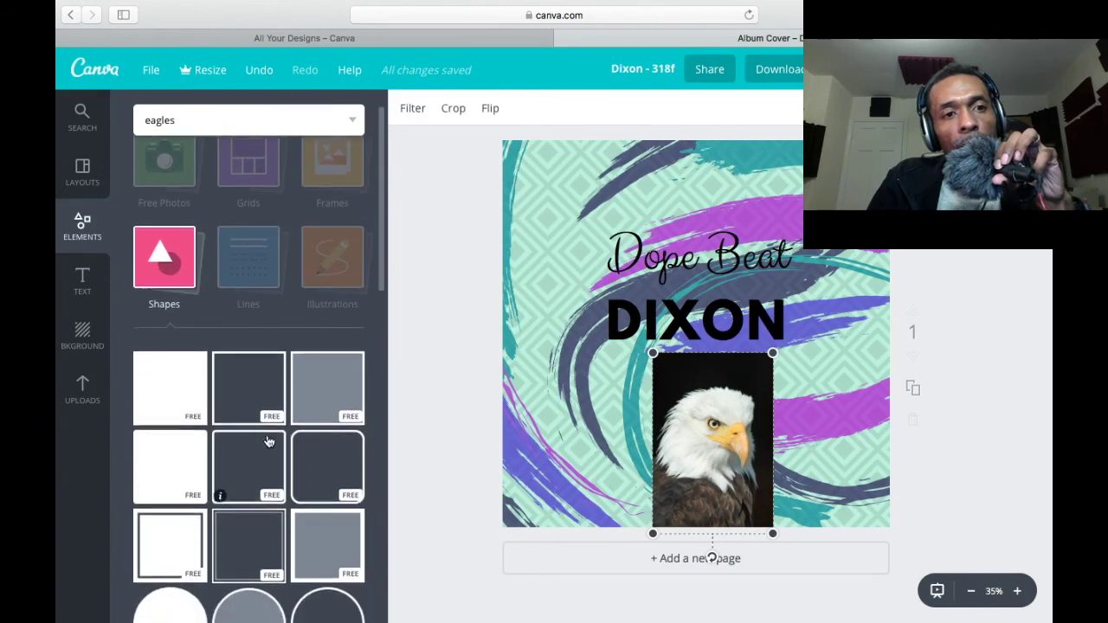
{"action": "scroll", "coordinate": [268, 442], "scroll_direction": "up", "scroll_amount": 2}
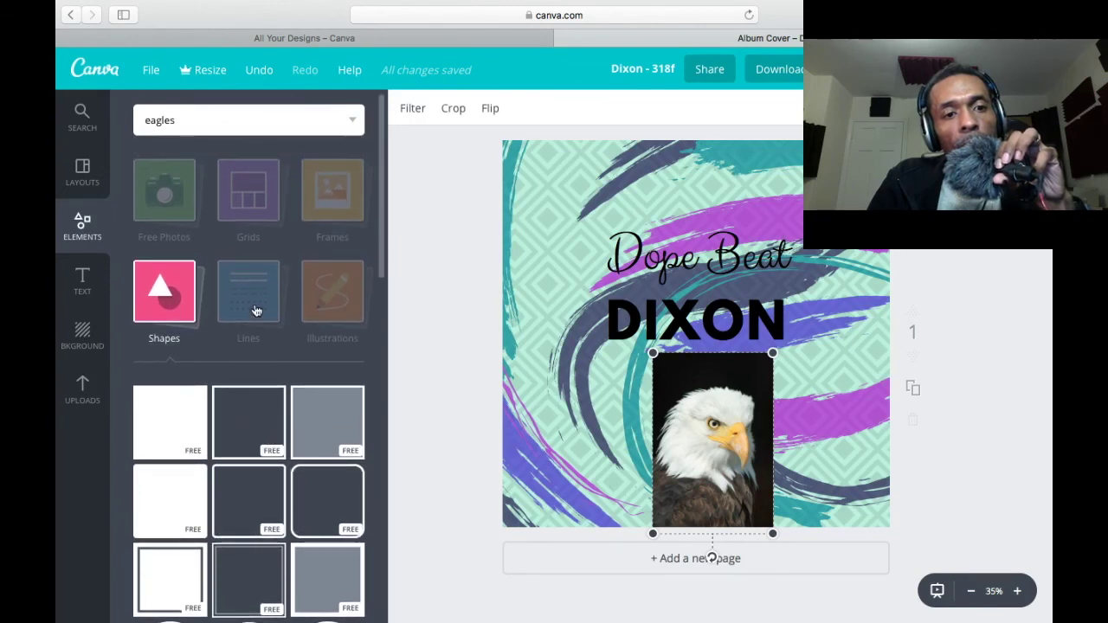
{"action": "left_click", "coordinate": [309, 307]}
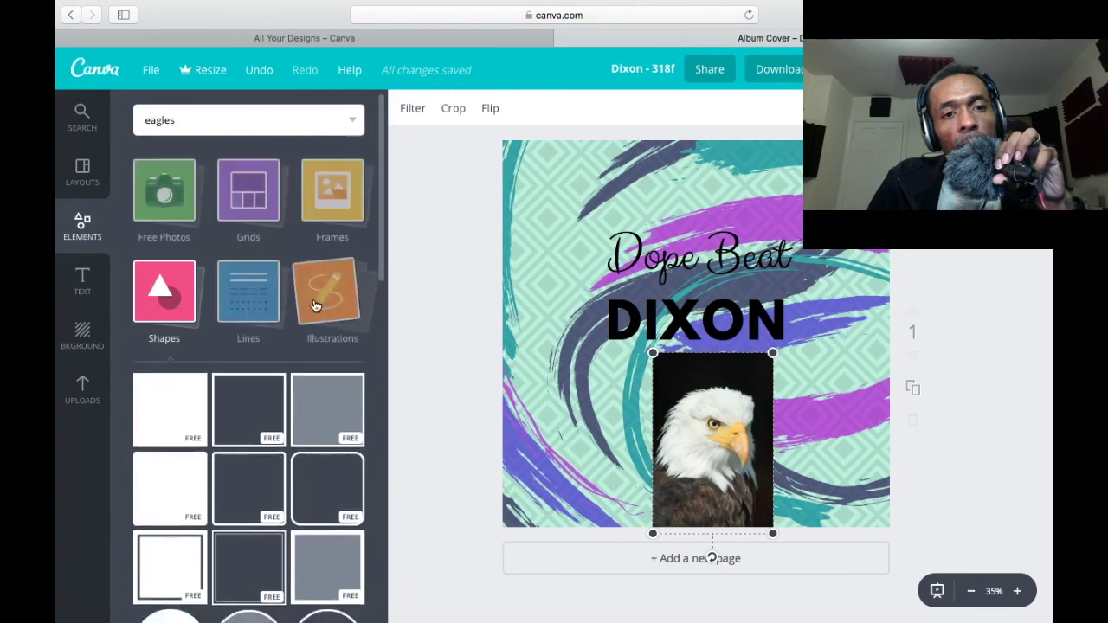
{"action": "left_click", "coordinate": [310, 322]}
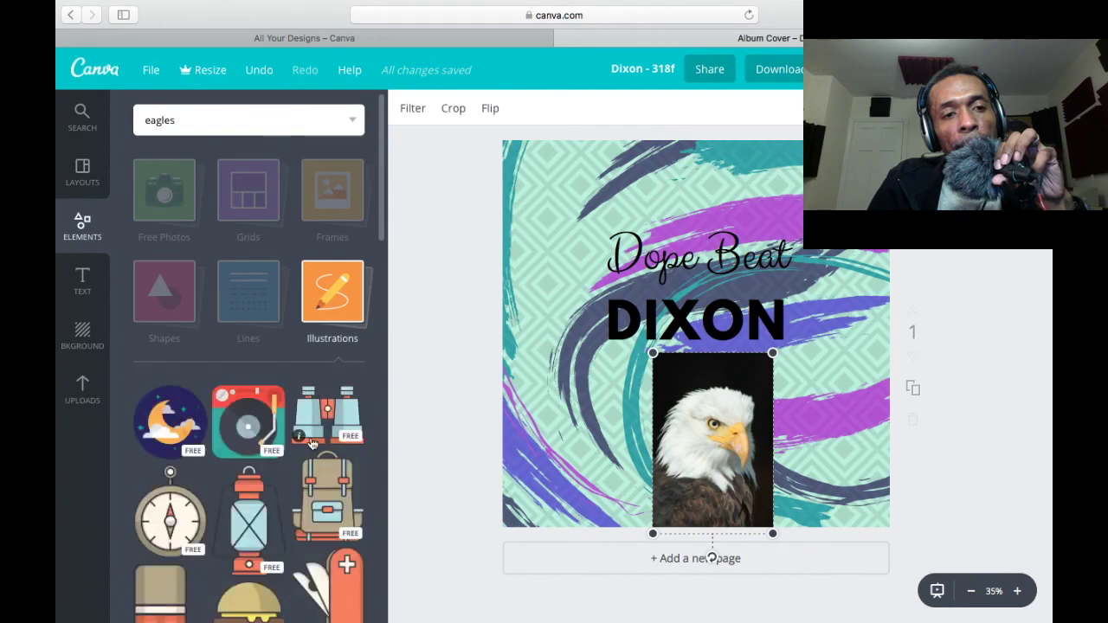
{"action": "scroll", "coordinate": [311, 444], "scroll_direction": "down", "scroll_amount": 5}
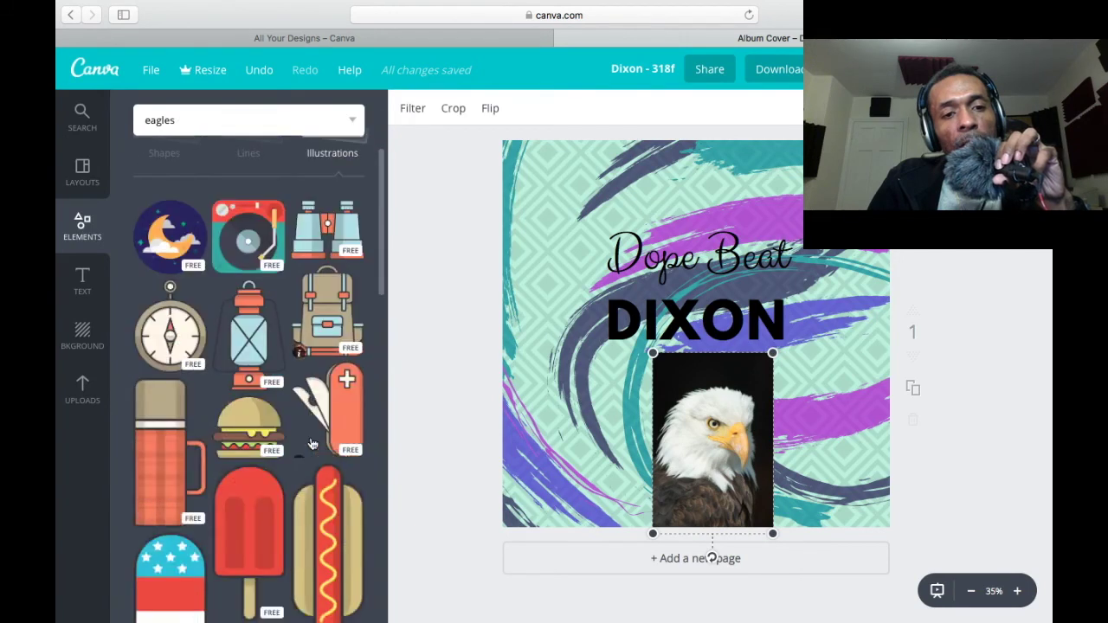
{"action": "scroll", "coordinate": [312, 445], "scroll_direction": "up", "scroll_amount": 5}
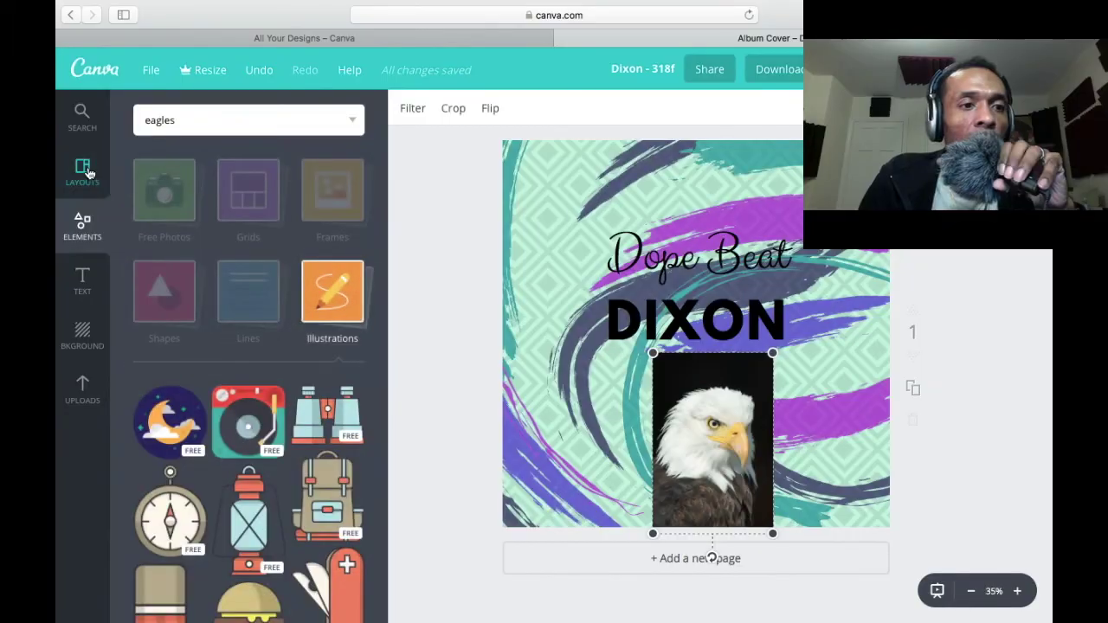
{"action": "left_click", "coordinate": [84, 171]}
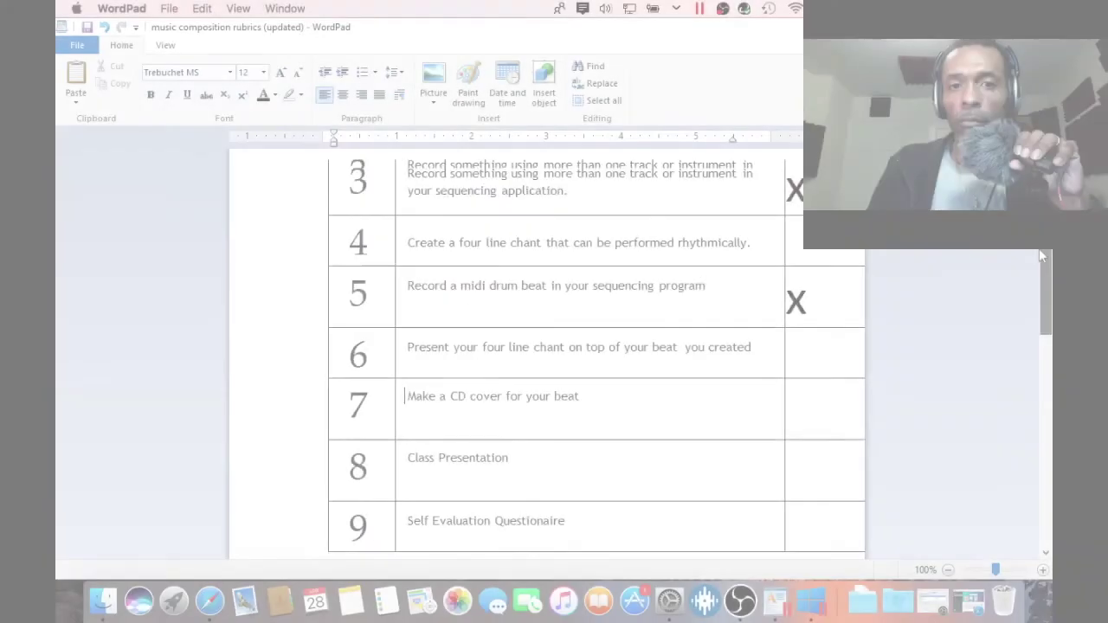
In the music composition rubric in WordPad, mark item 7, "Make a CD cover for your beat", with an X at font size 48
{"action": "scroll", "coordinate": [597, 355], "scroll_direction": "up", "scroll_amount": 3}
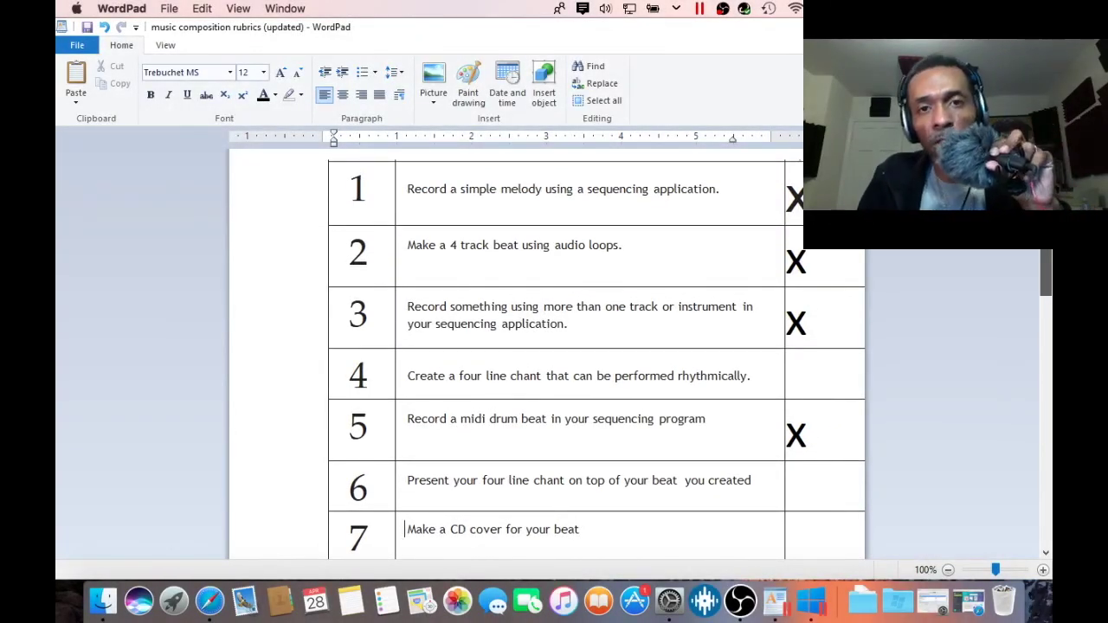
{"action": "scroll", "coordinate": [1041, 261], "scroll_direction": "down", "scroll_amount": 3}
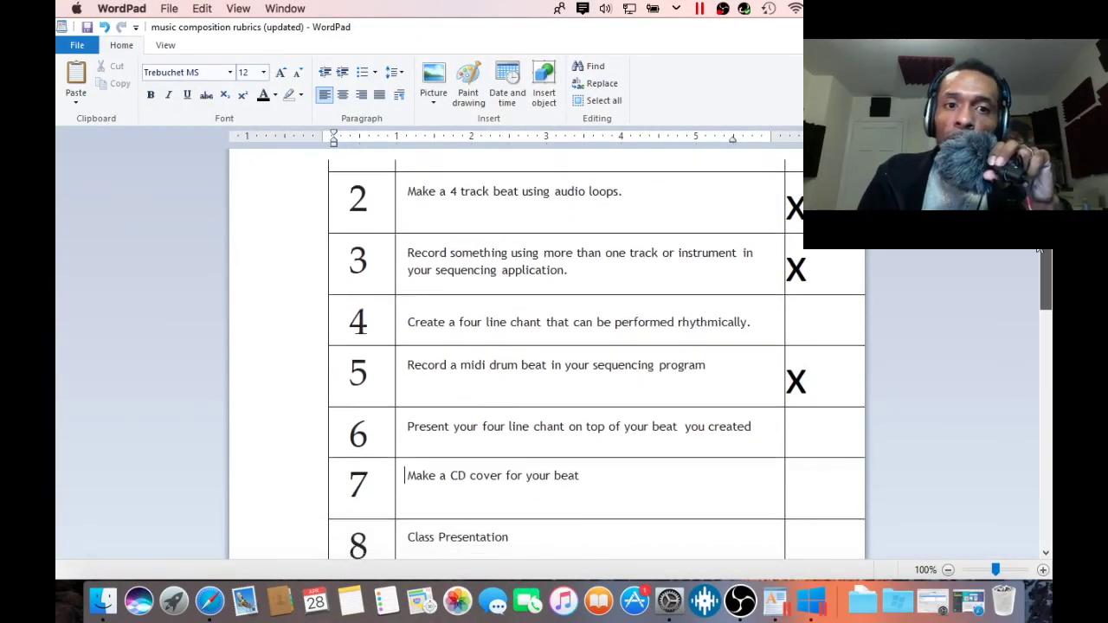
{"action": "scroll", "coordinate": [1039, 260], "scroll_direction": "down", "scroll_amount": 1}
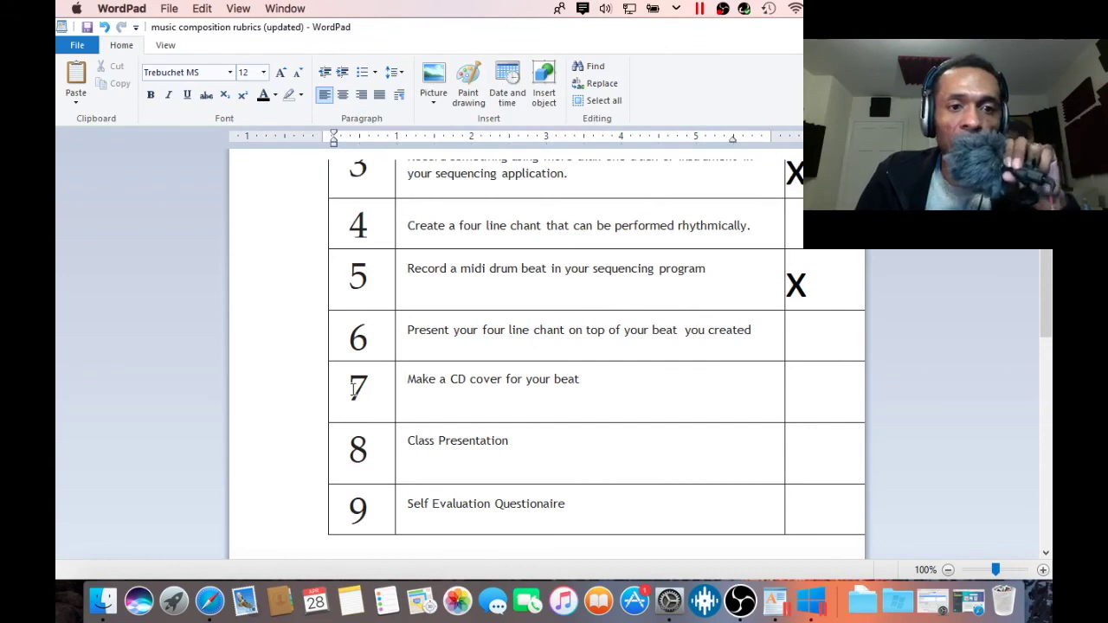
{"action": "left_click", "coordinate": [794, 383]}
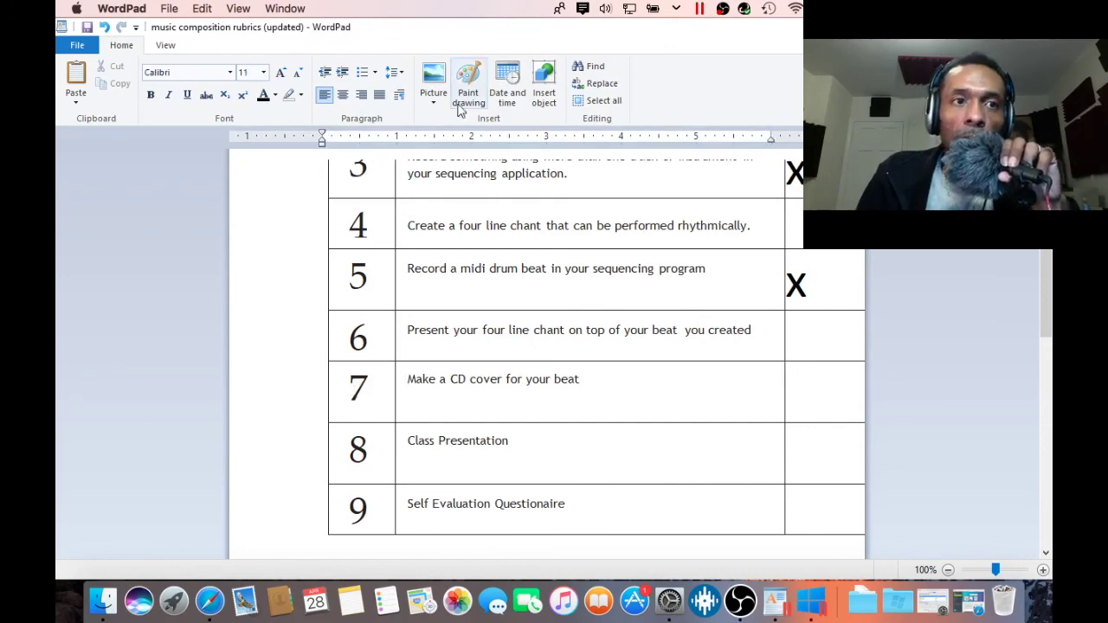
{"action": "left_click", "coordinate": [264, 74]}
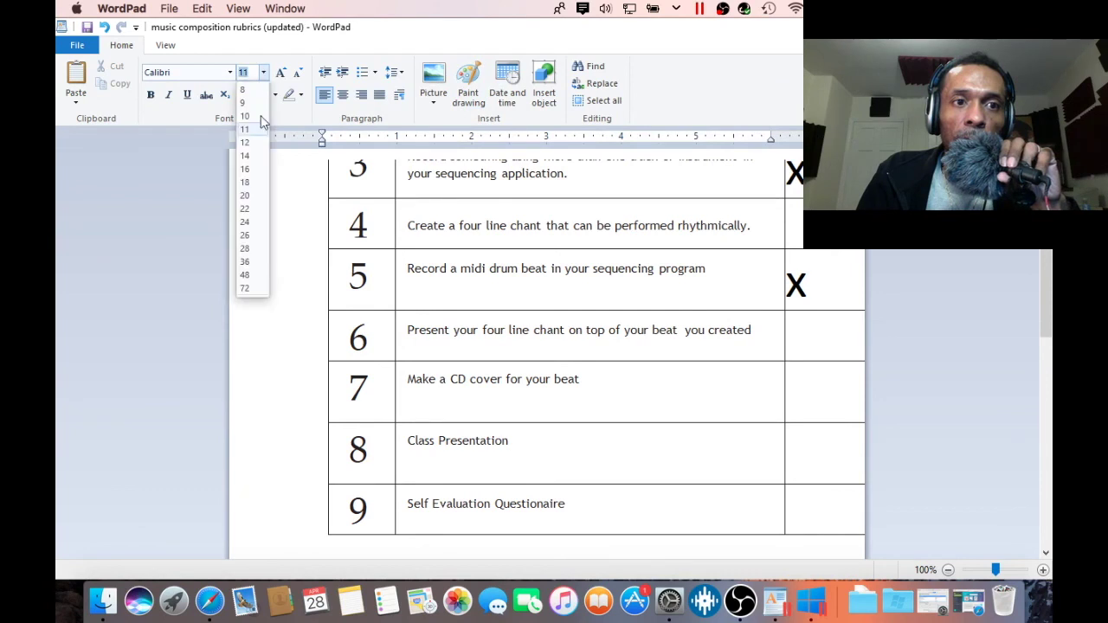
{"action": "left_click", "coordinate": [247, 276]}
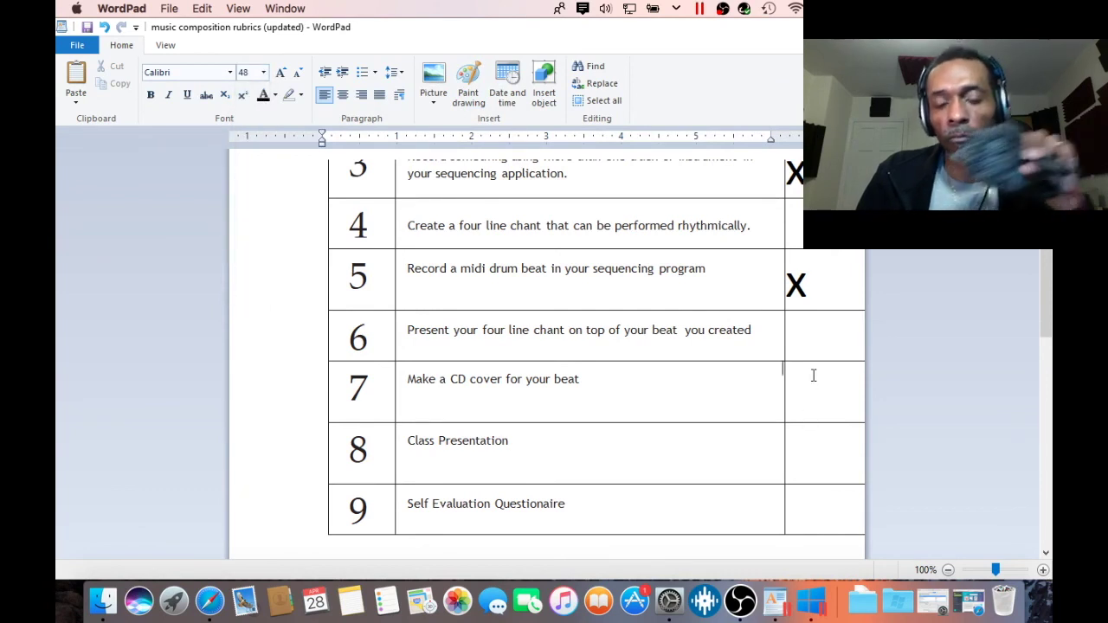
{"action": "type", "text": "X"}
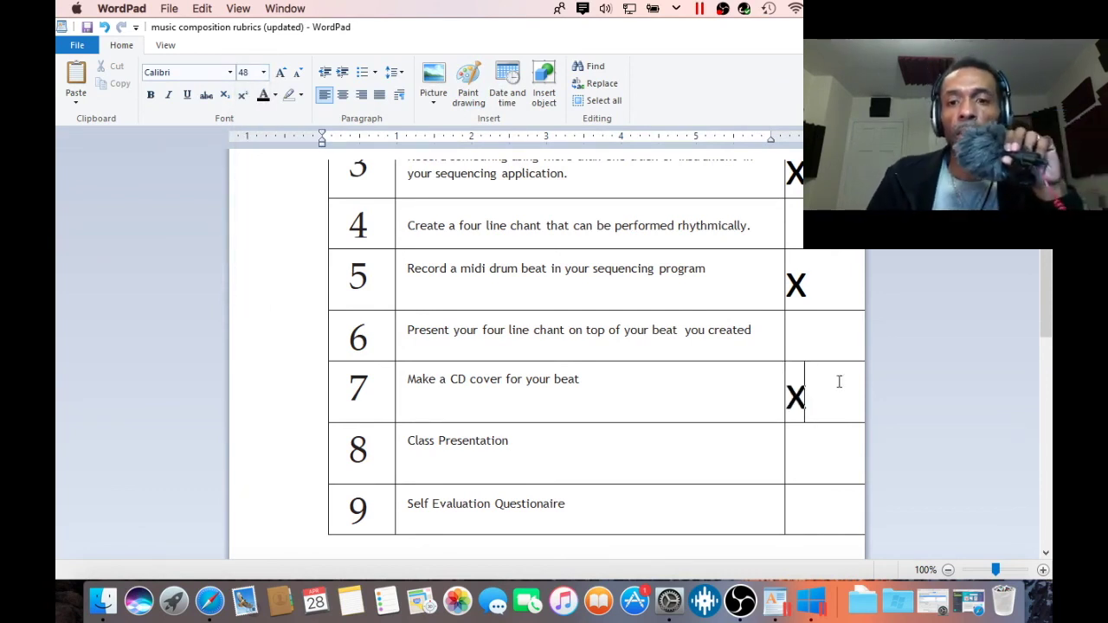